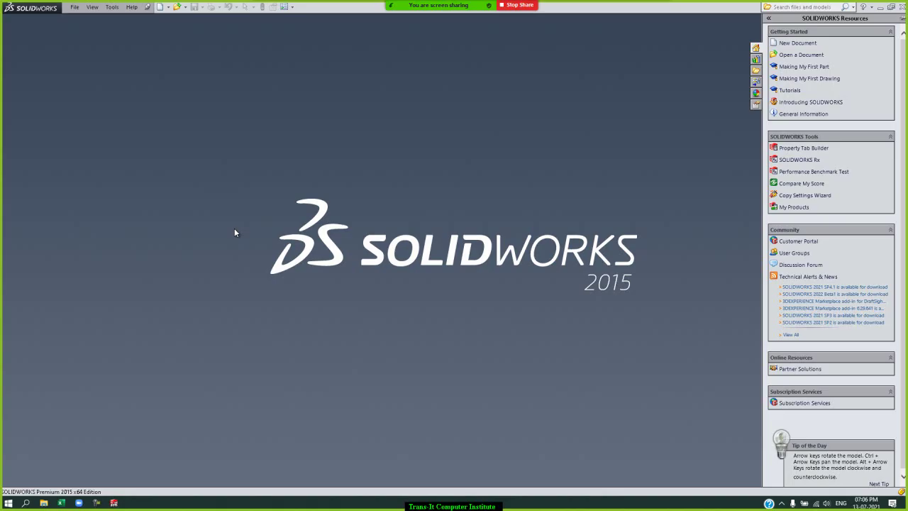
Step: Browse the Open dialog to the assembly1 folder, then close it without opening anything
click(75, 7)
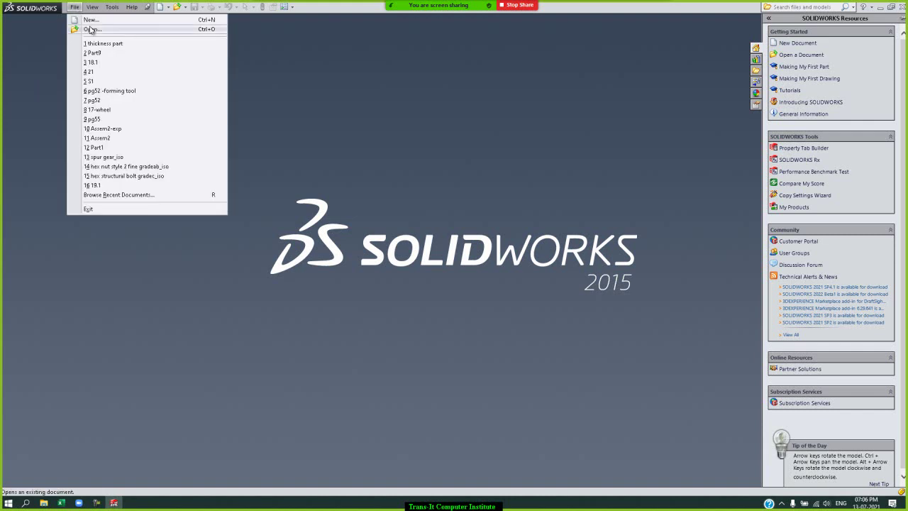
click(90, 29)
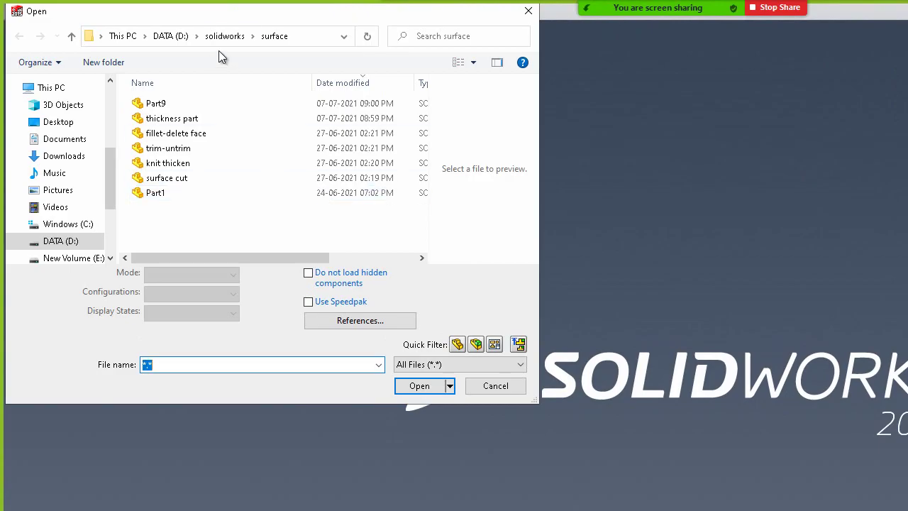
click(226, 37)
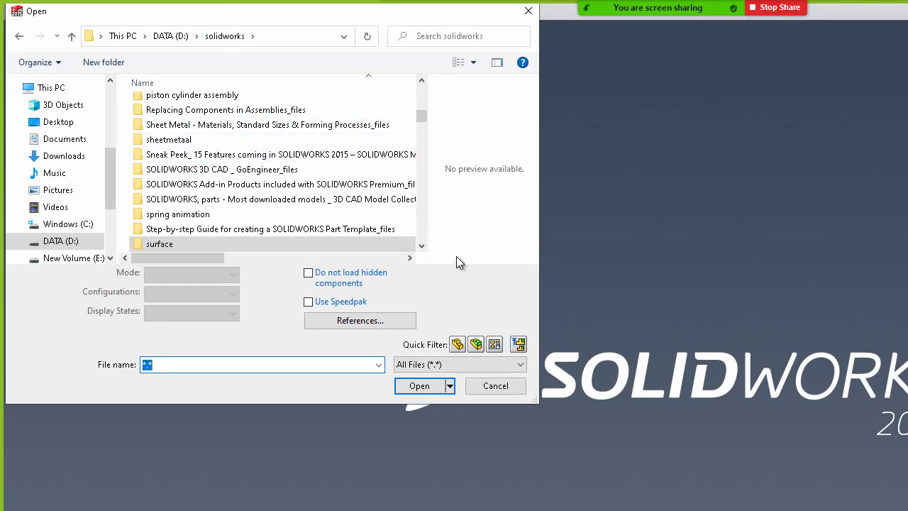
drag(423, 248, 423, 247)
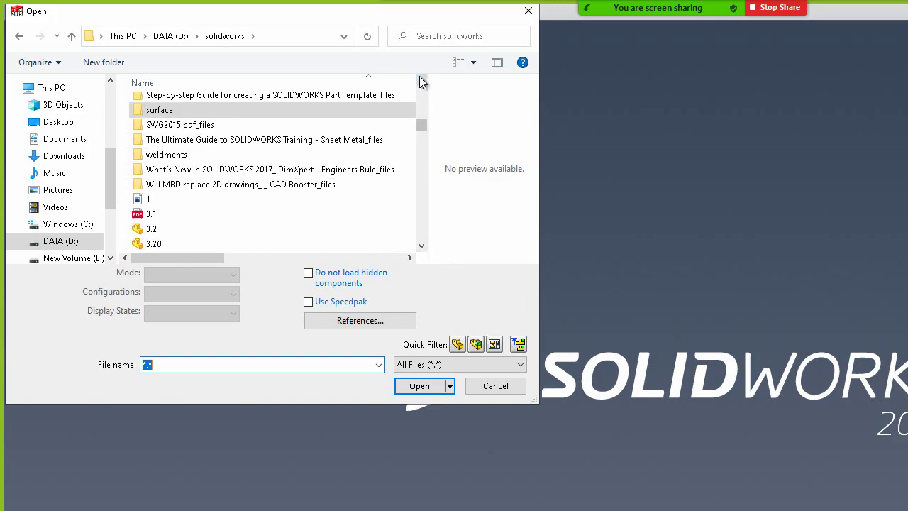
drag(423, 82, 424, 81)
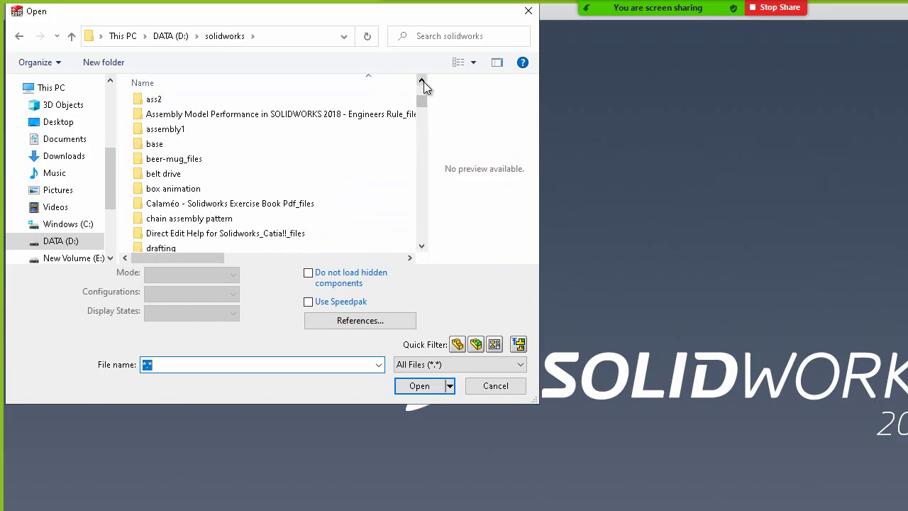
double_click(235, 125)
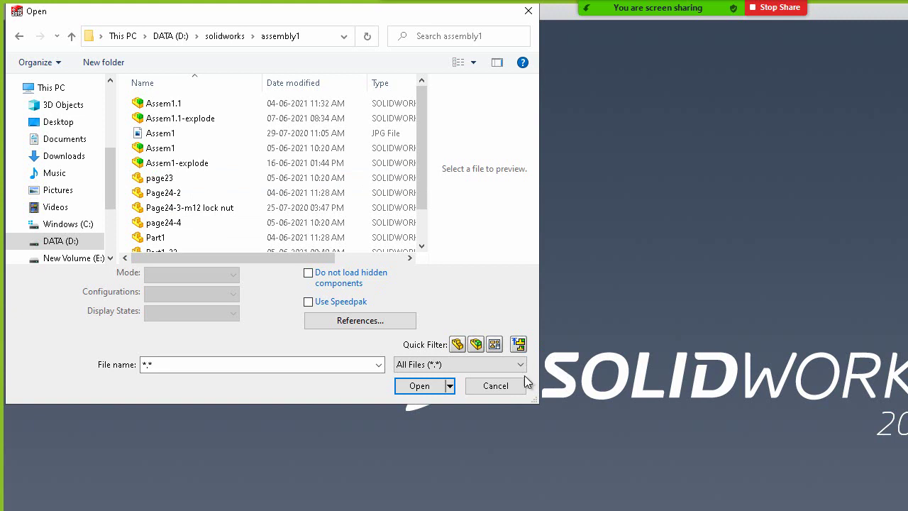
click(497, 385)
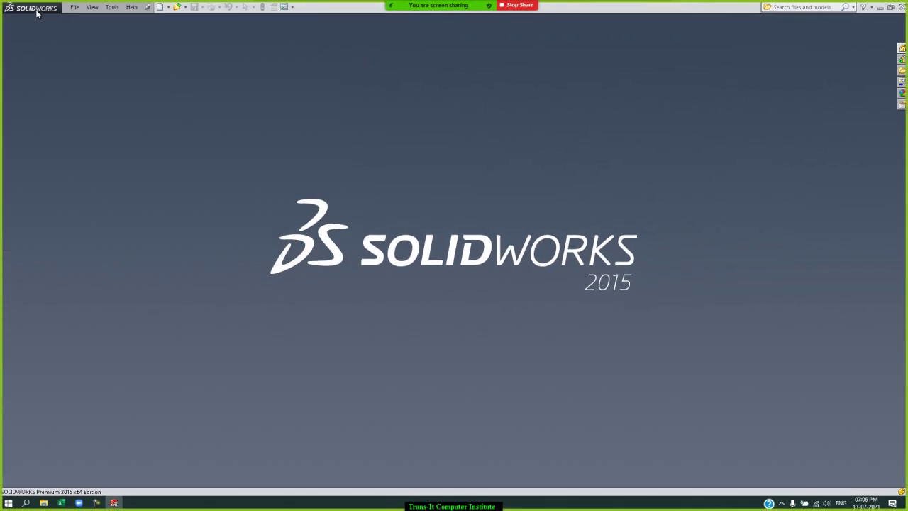
Step: Create a new document from the Assembly template
click(75, 9)
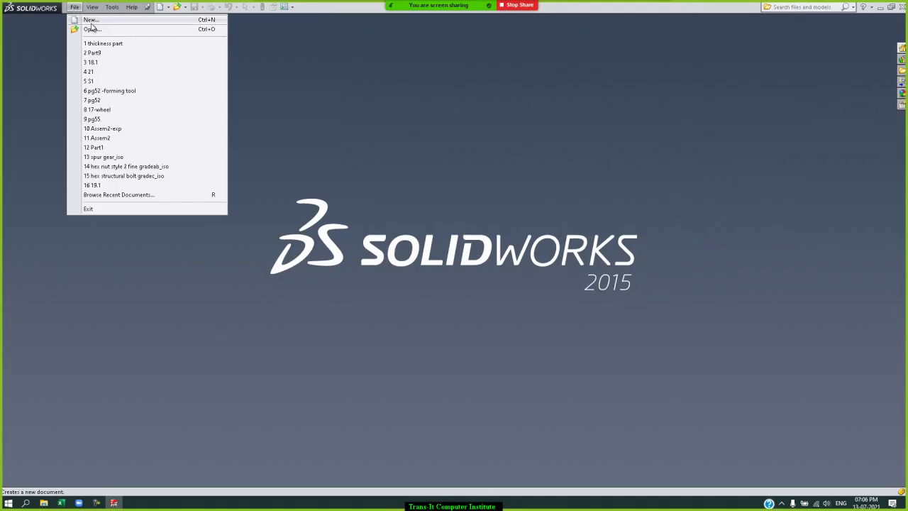
click(91, 20)
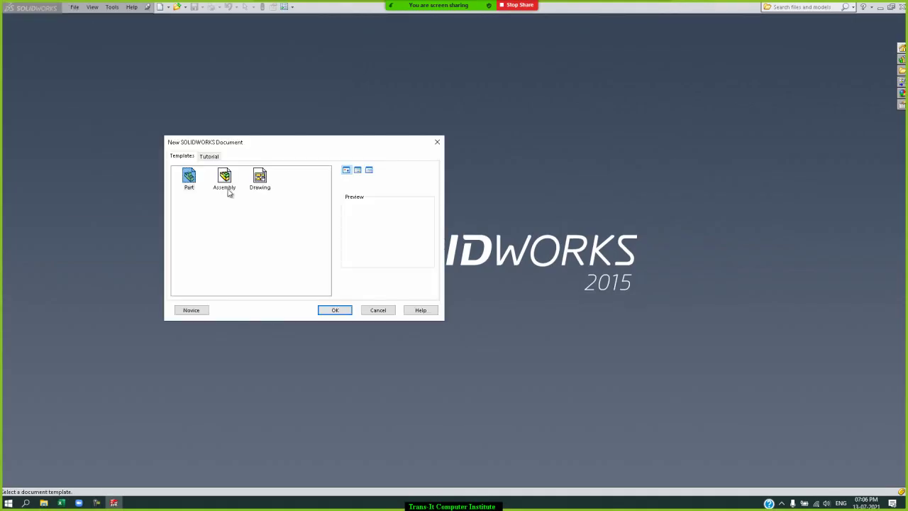
click(229, 183)
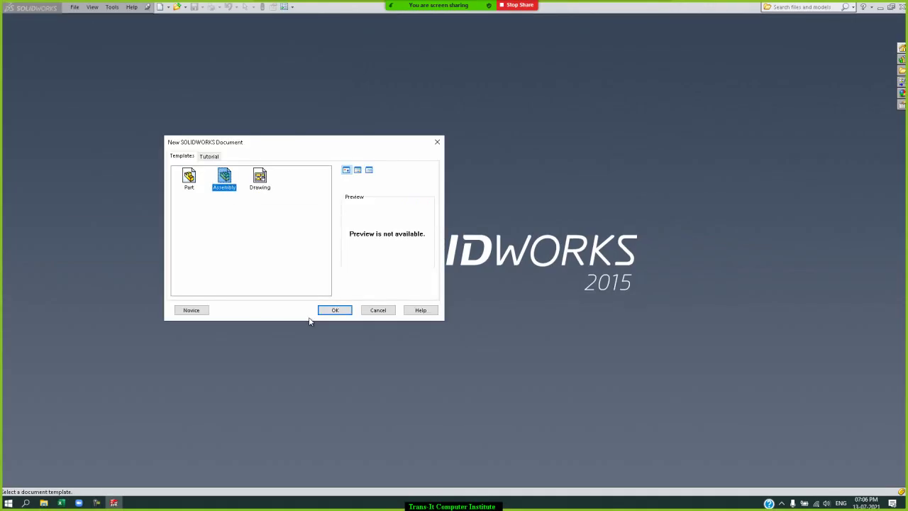
click(338, 311)
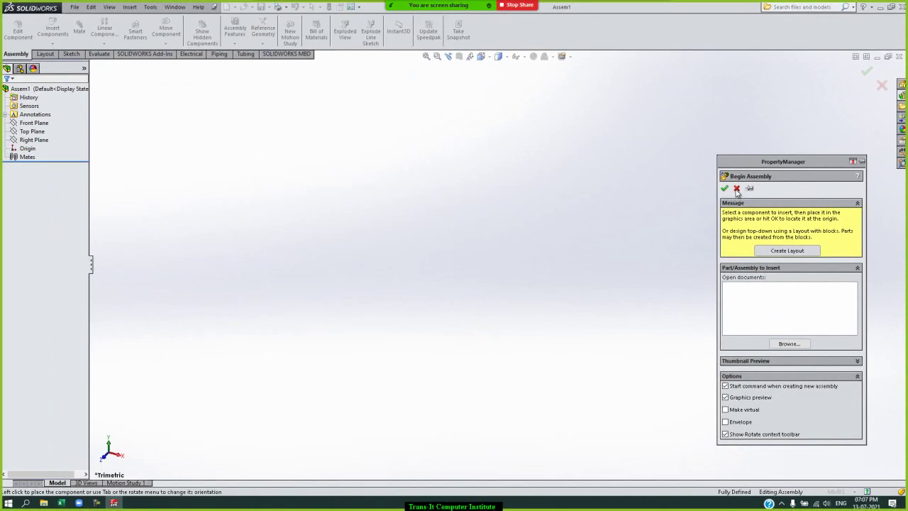
click(736, 188)
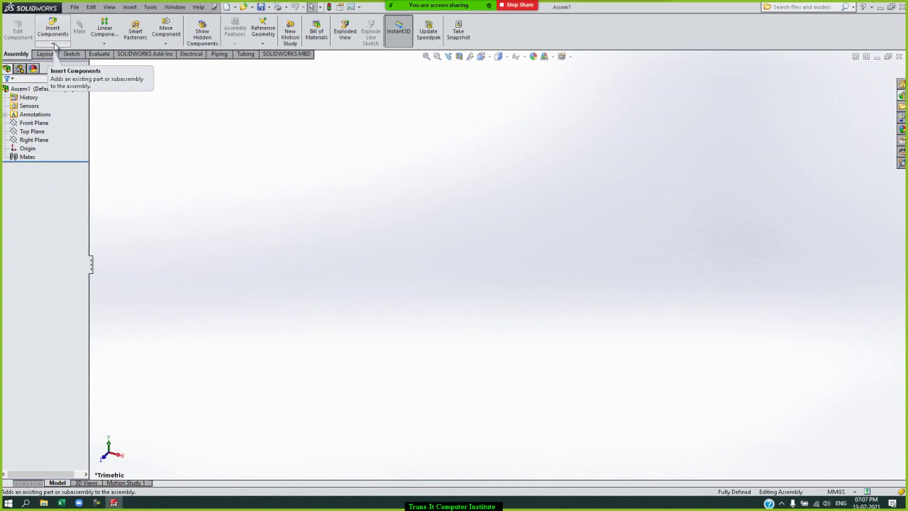
click(55, 46)
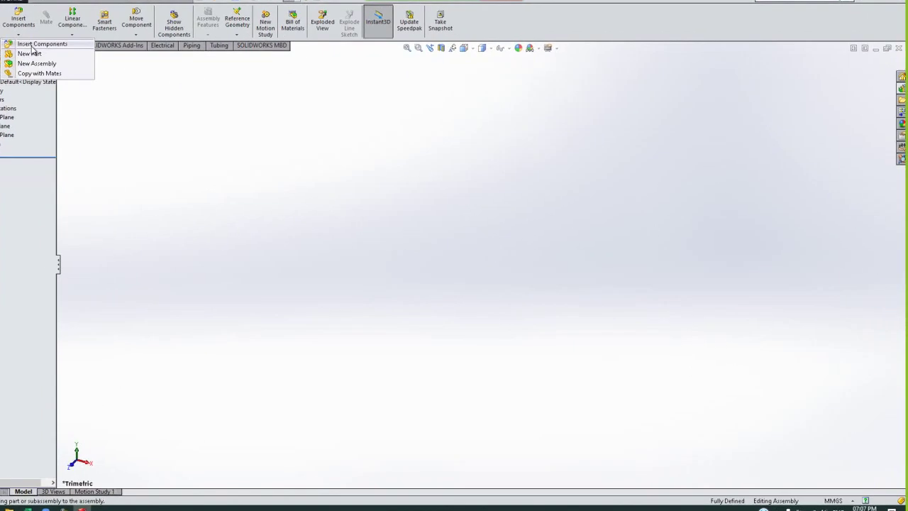
click(62, 62)
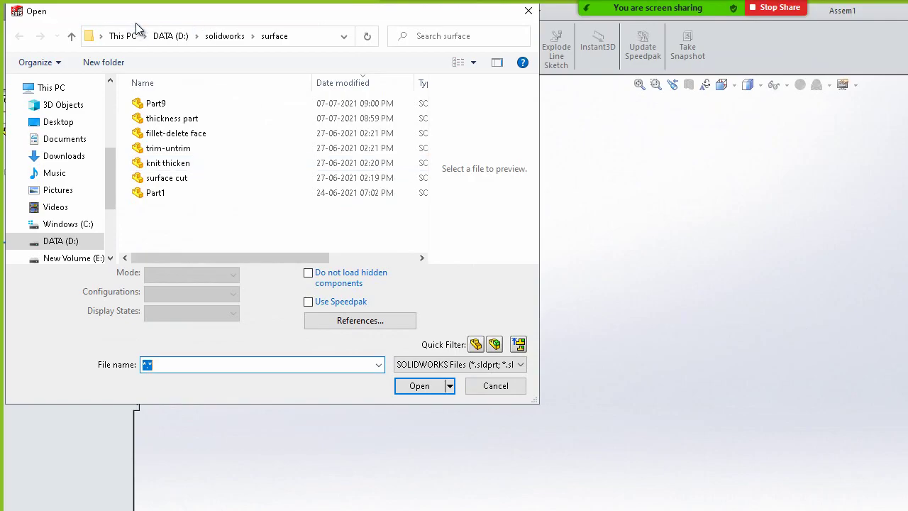
click(224, 37)
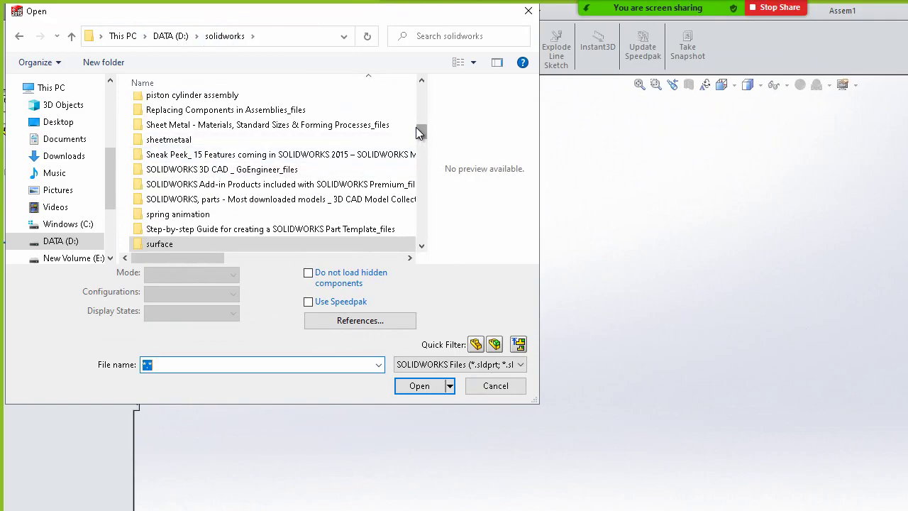
click(425, 80)
drag(425, 80, 425, 80)
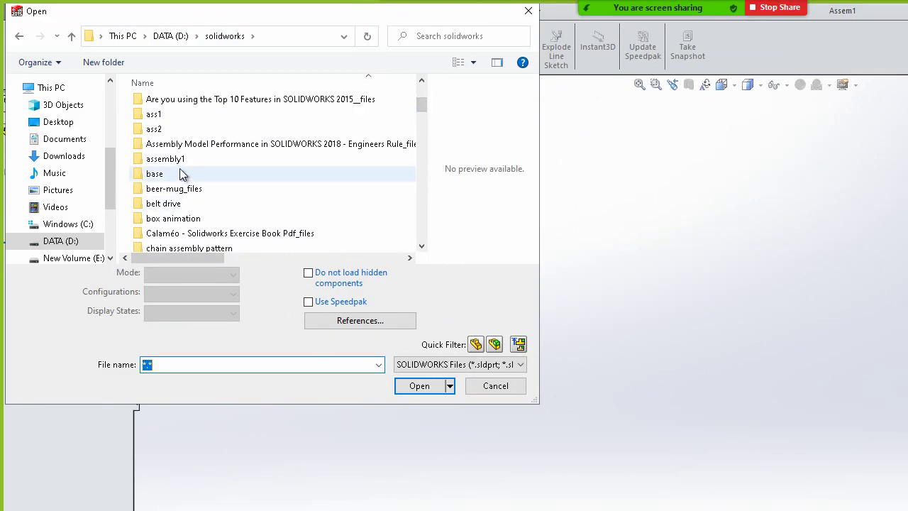
click(180, 162)
double_click(181, 165)
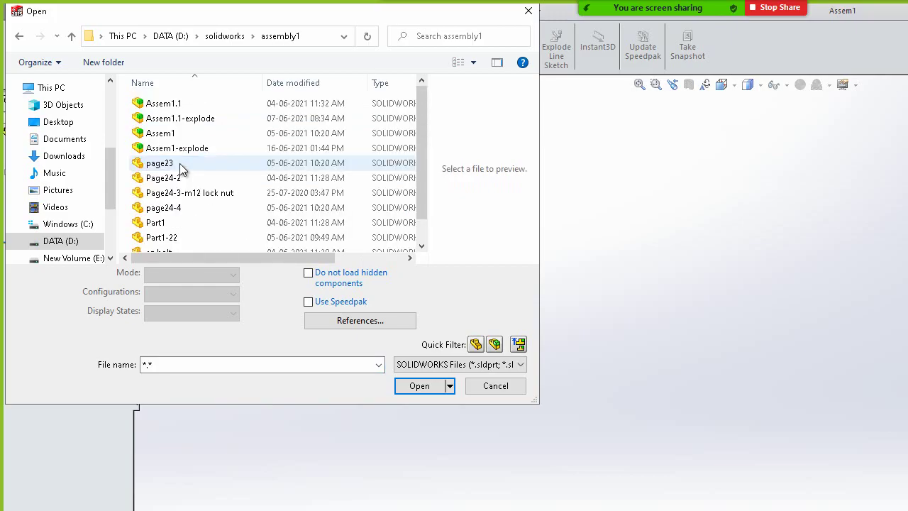
double_click(160, 224)
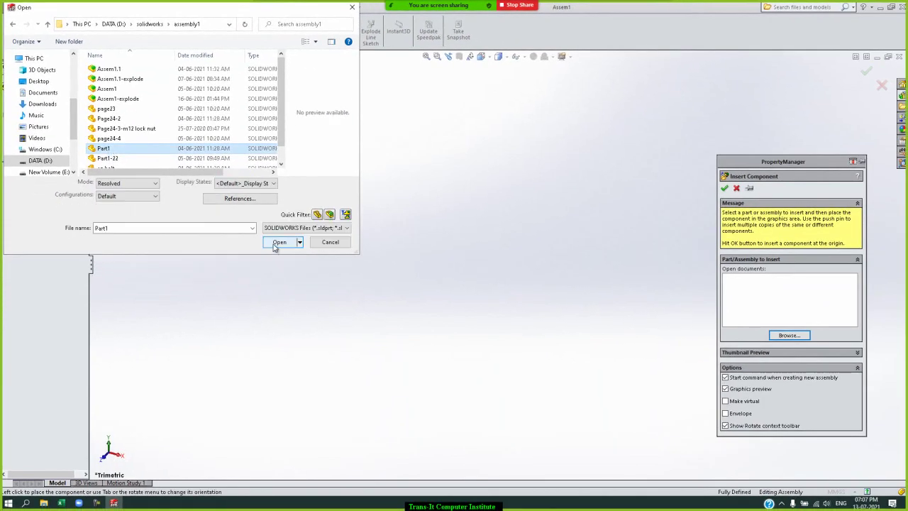
click(276, 244)
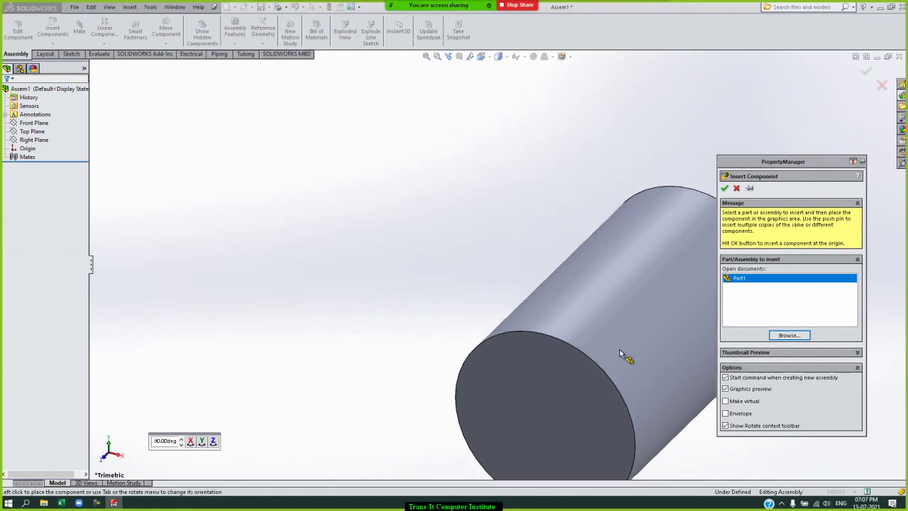
click(737, 188)
click(54, 31)
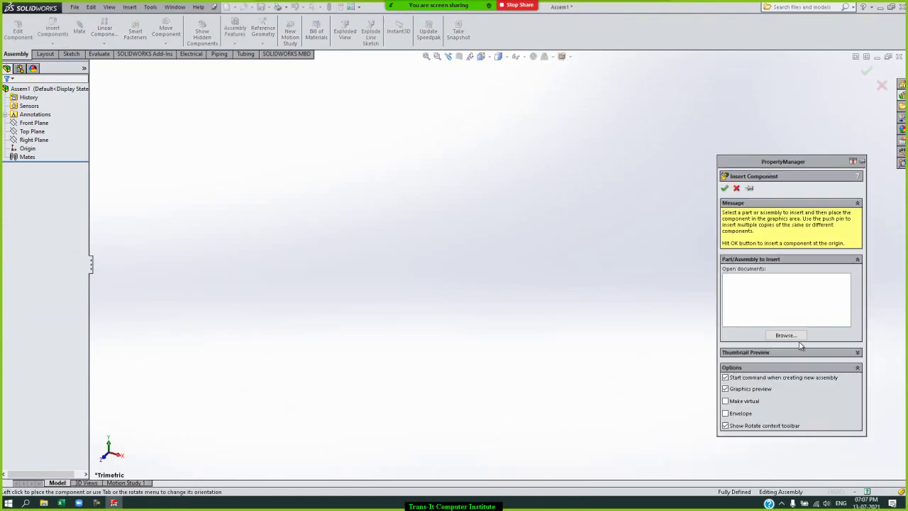
Step: Browse to page23 for insertion, then cancel placing it
click(801, 338)
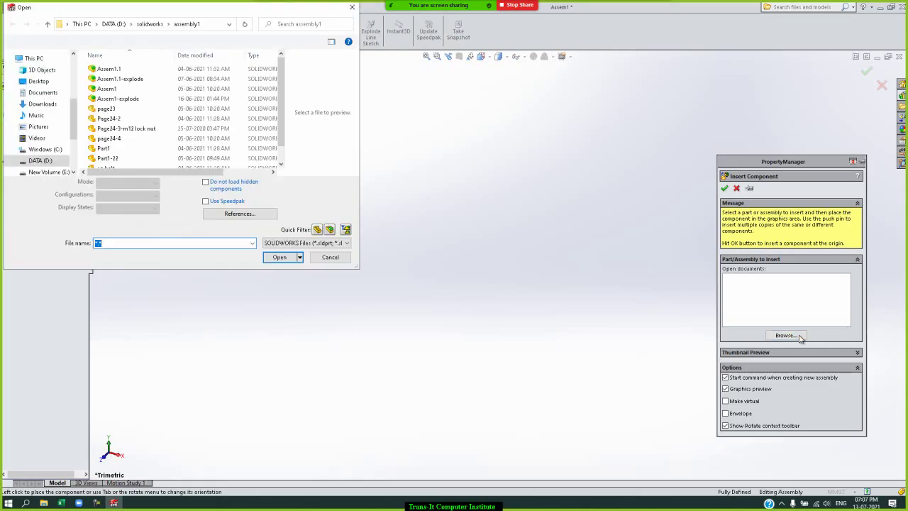
click(121, 110)
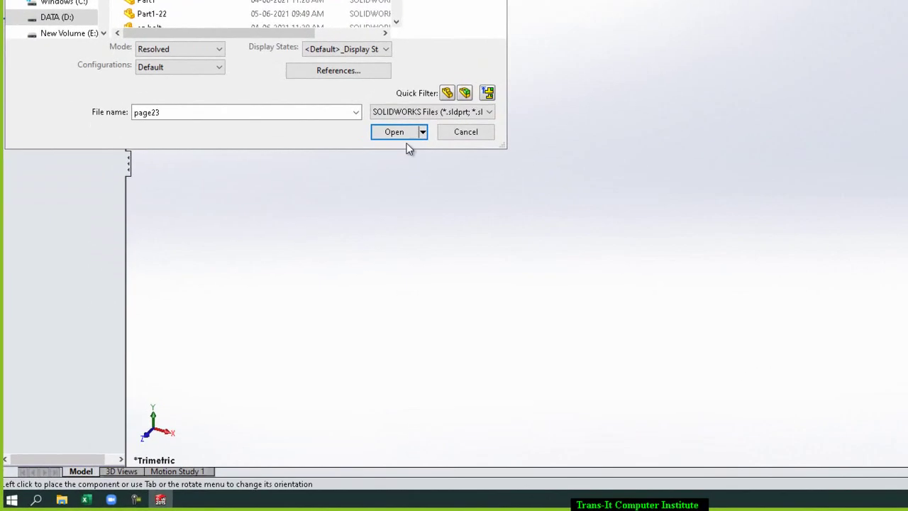
click(406, 139)
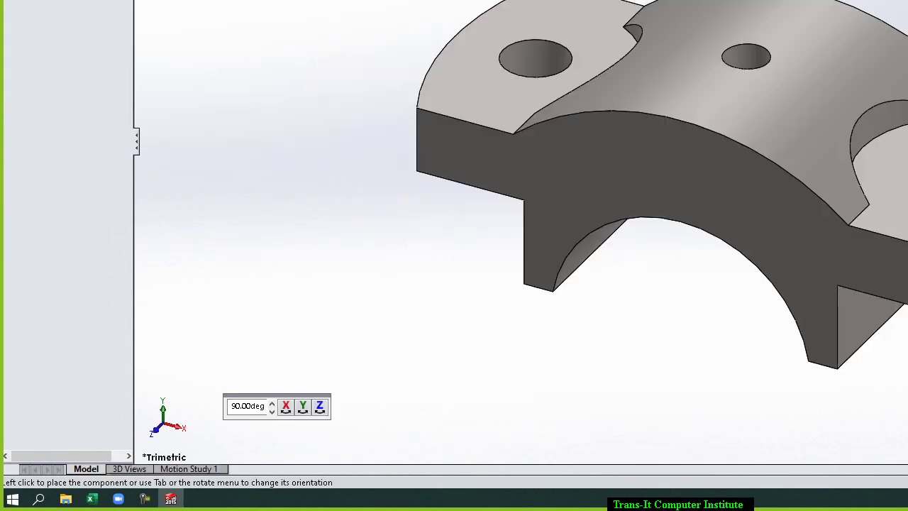
key(Escape)
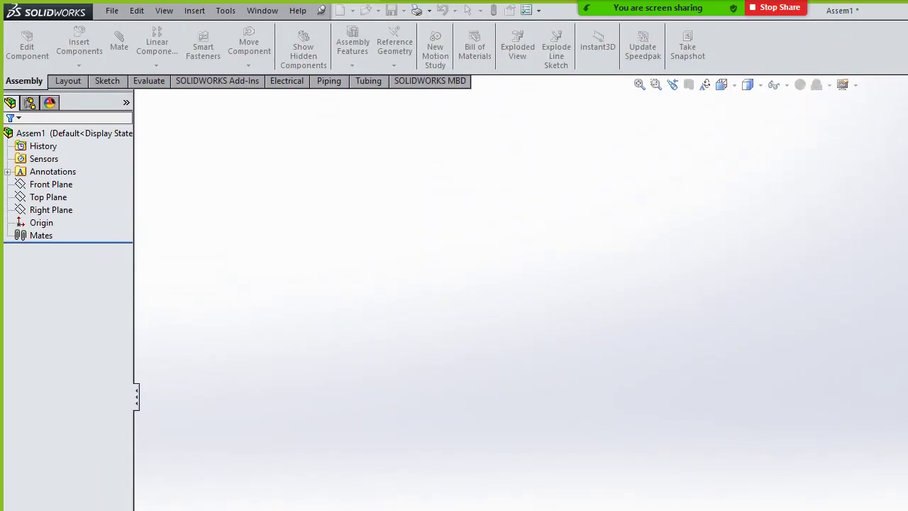
Step: Insert Part1-22 and place it fixed at the assembly origin
key(ctrl+o)
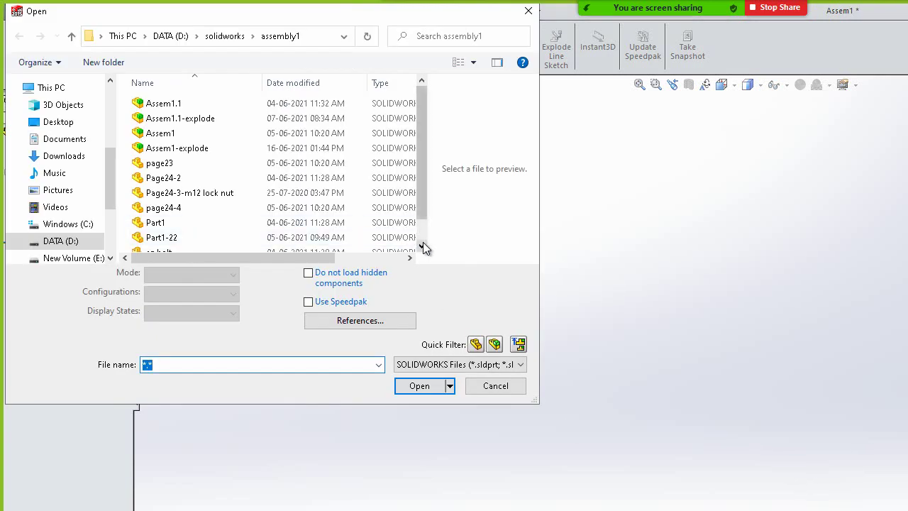
scroll(426, 247, down, 1)
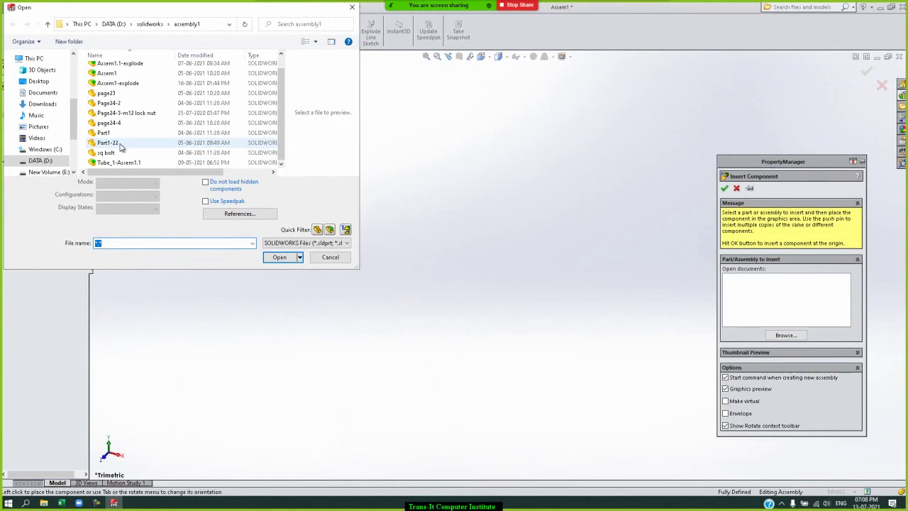
click(113, 151)
click(295, 271)
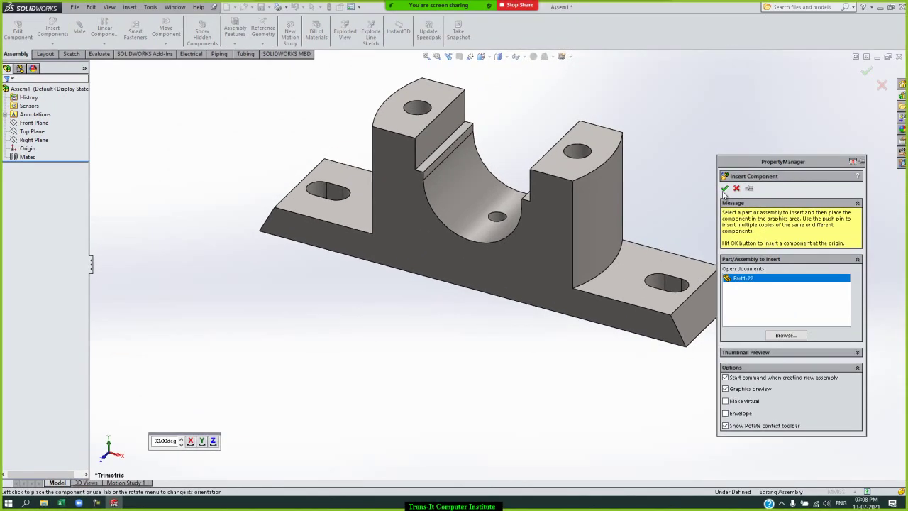
click(725, 188)
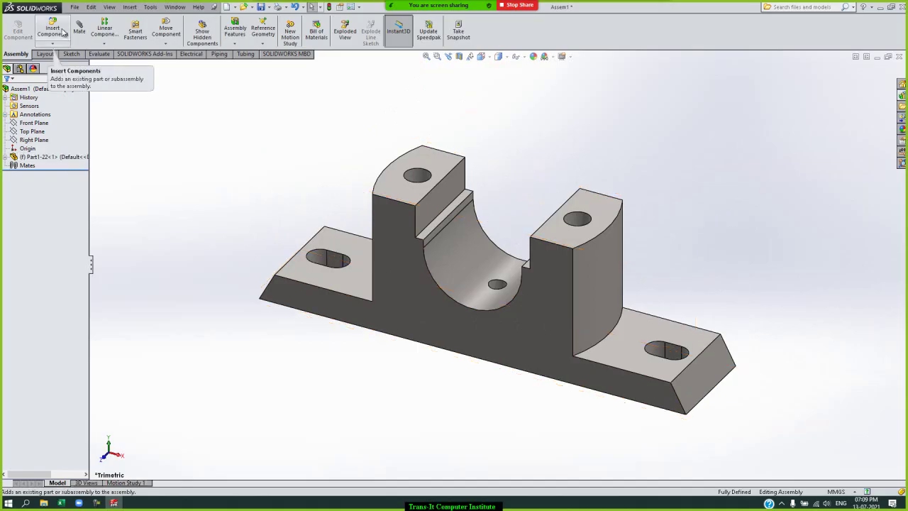
Step: Insert the page23 part and place it at the assembly origin
click(63, 32)
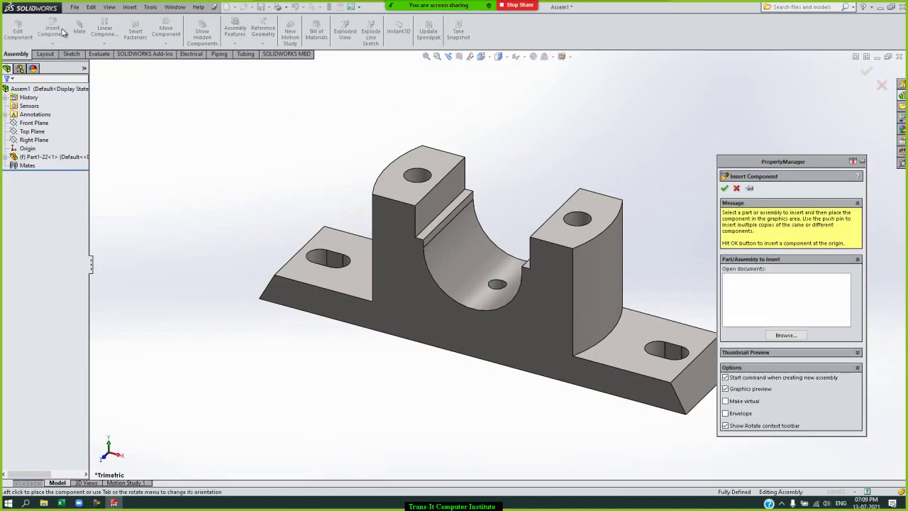
click(787, 336)
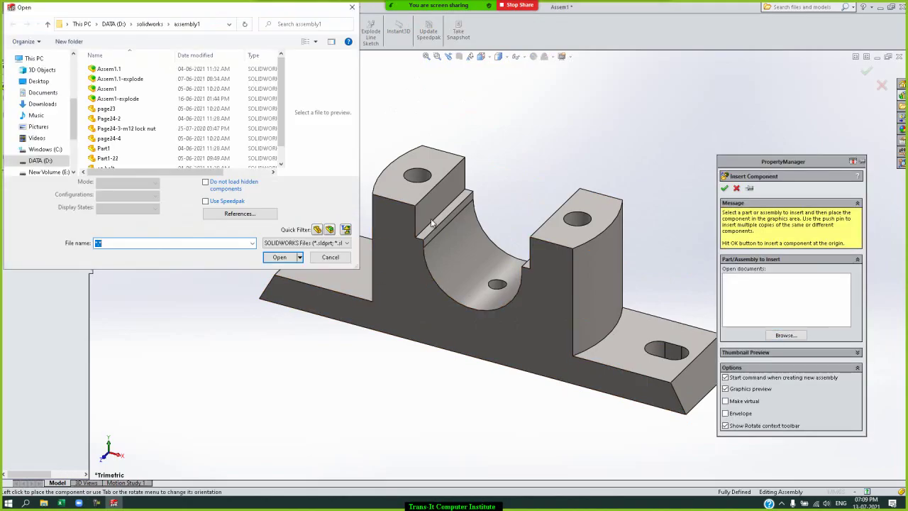
click(120, 109)
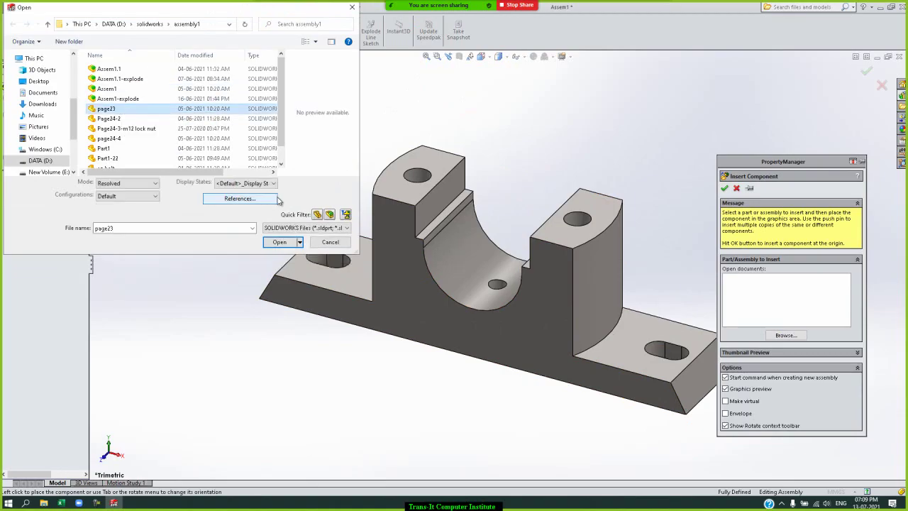
click(280, 242)
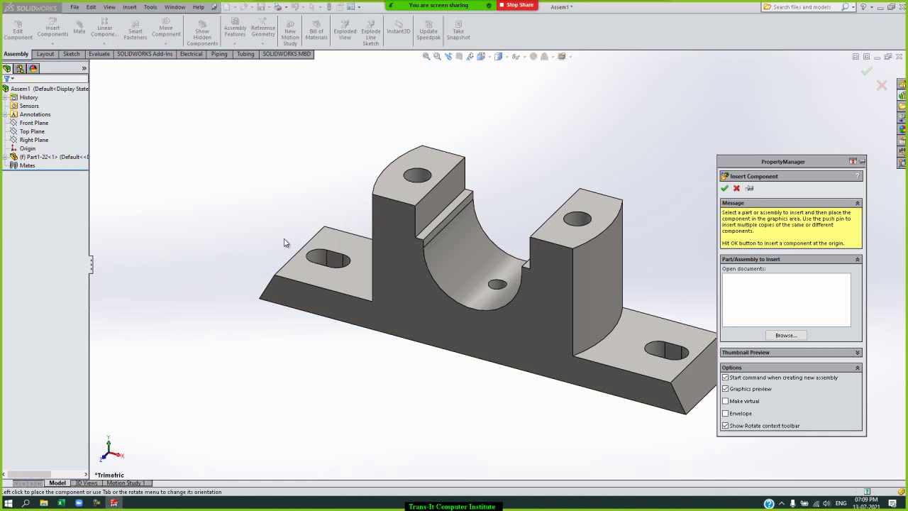
click(727, 189)
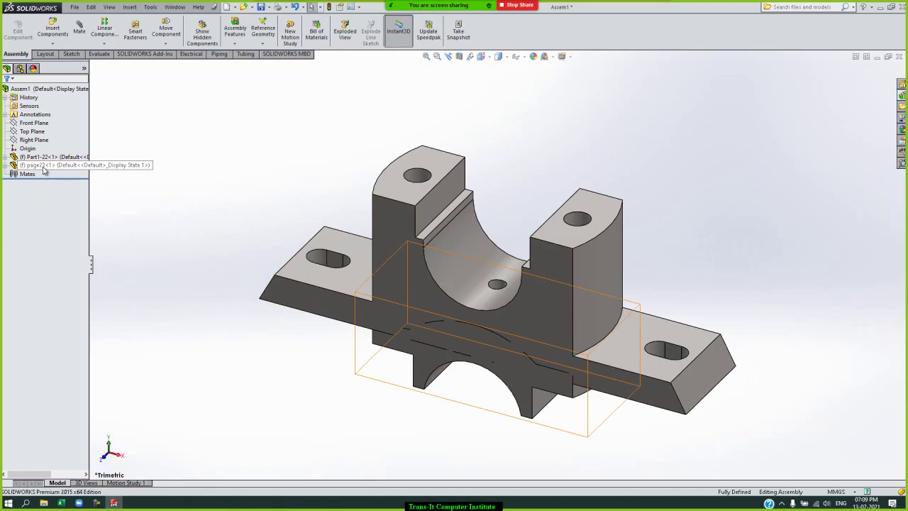
Step: Delete the page23<1> component, confirming the deletion prompt
click(44, 167)
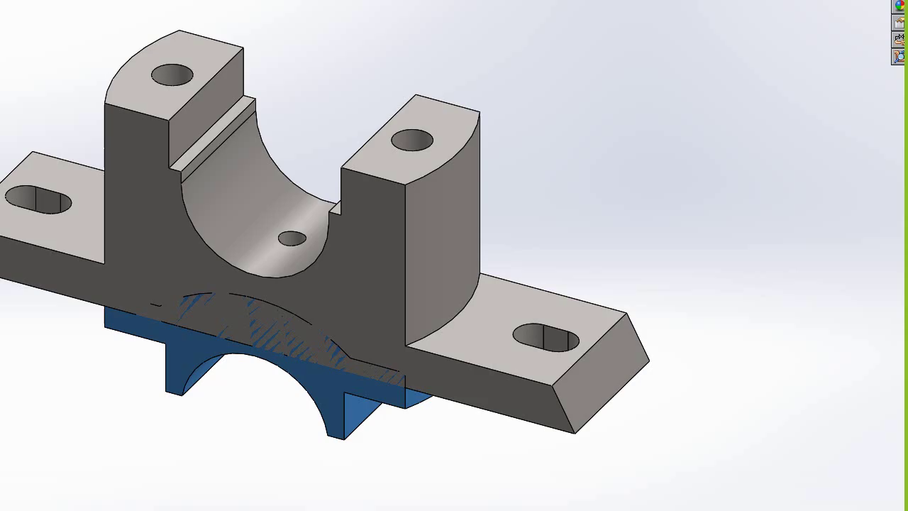
key(Delete)
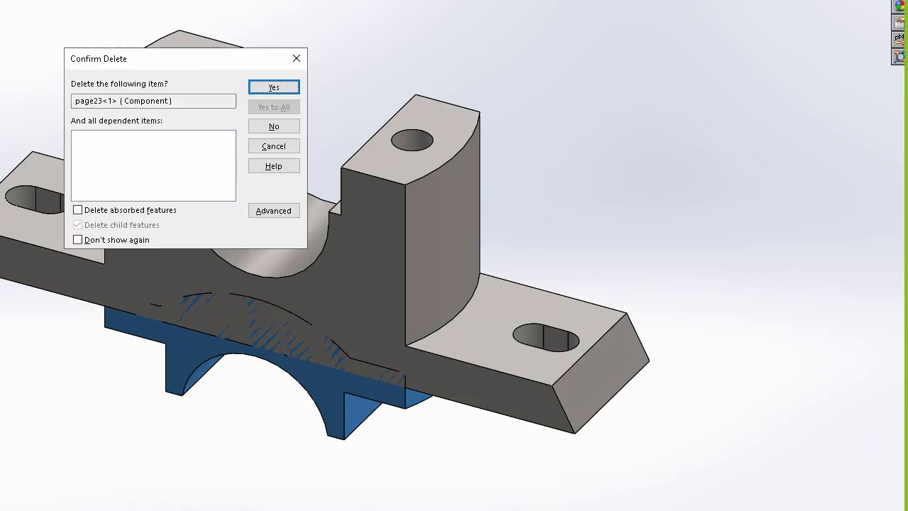
click(274, 88)
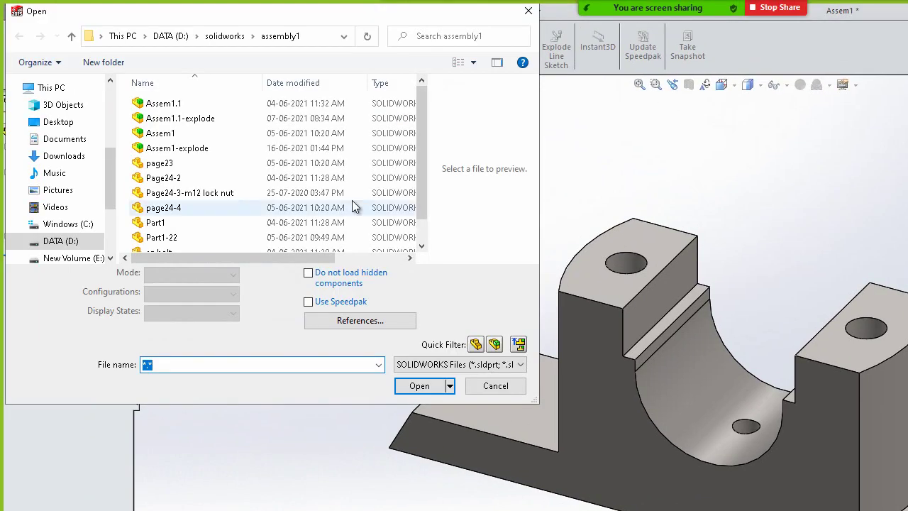
Step: Insert another page23 cap above the base and zoom to fit both parts
click(169, 164)
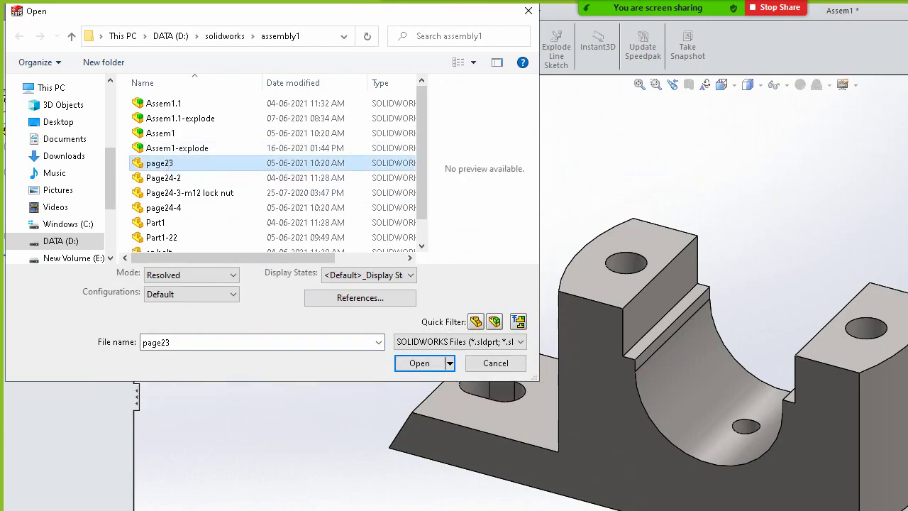
click(420, 362)
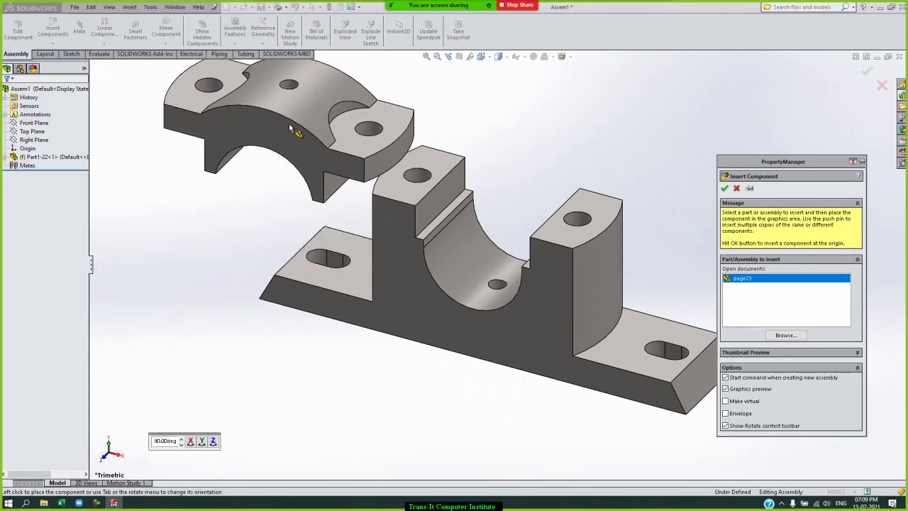
click(287, 125)
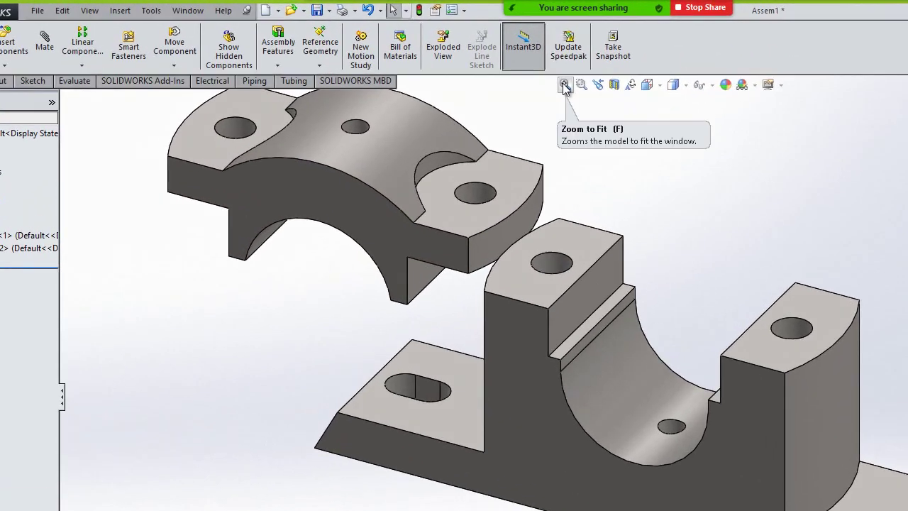
click(565, 85)
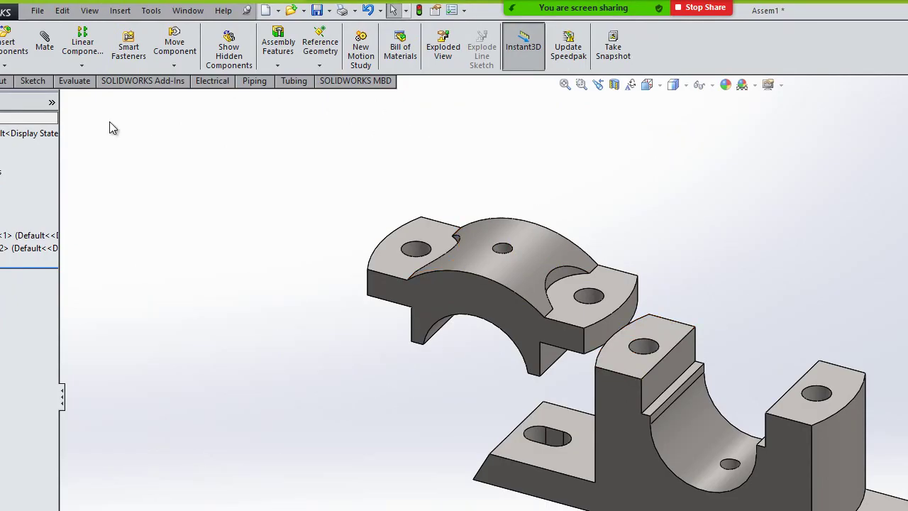
Step: Add a coincident mate between the base boss's top face and the cap's underside
click(45, 43)
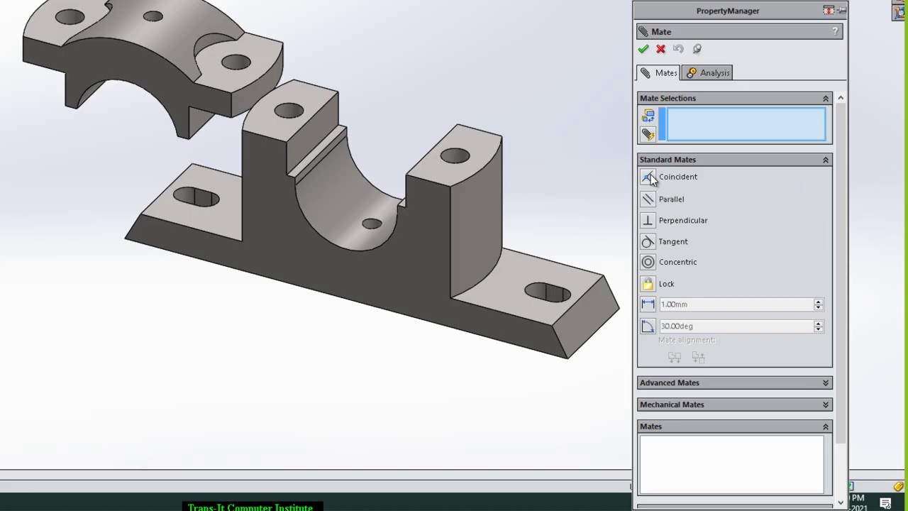
click(651, 176)
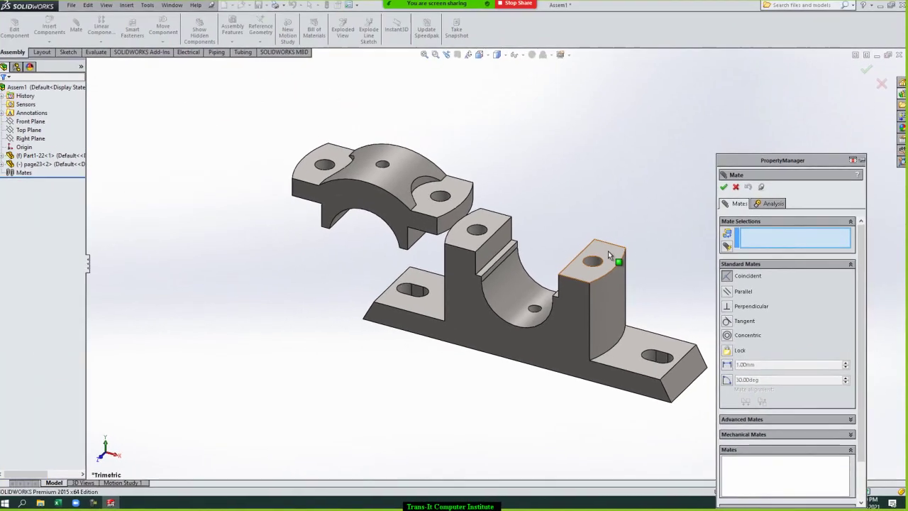
click(610, 257)
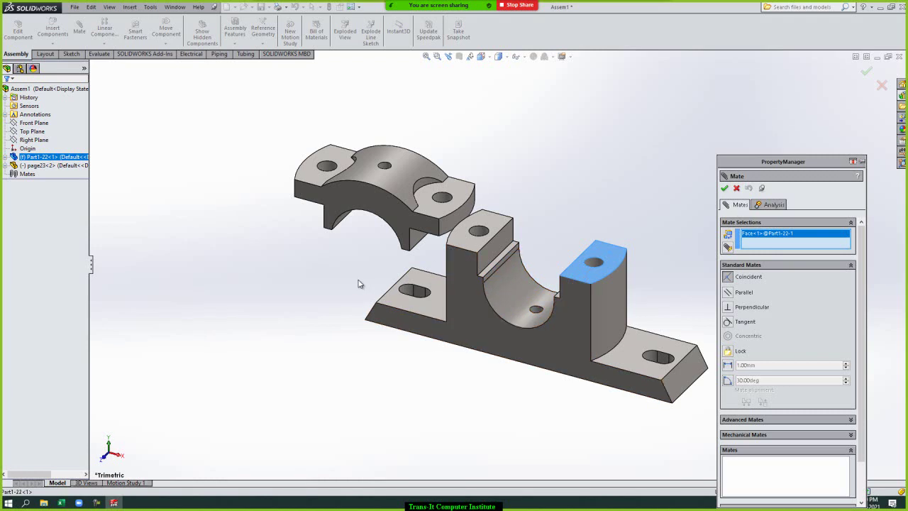
key(Up)
key(Up)
key(Up)
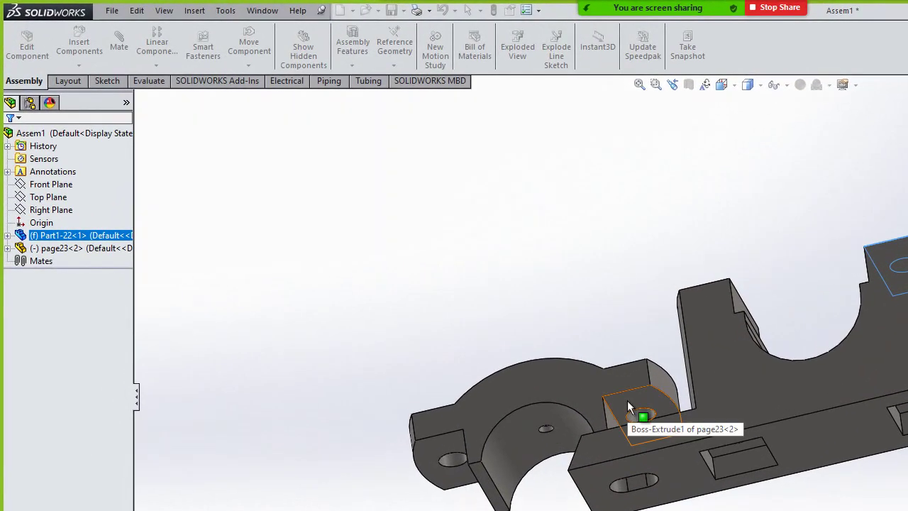
click(627, 402)
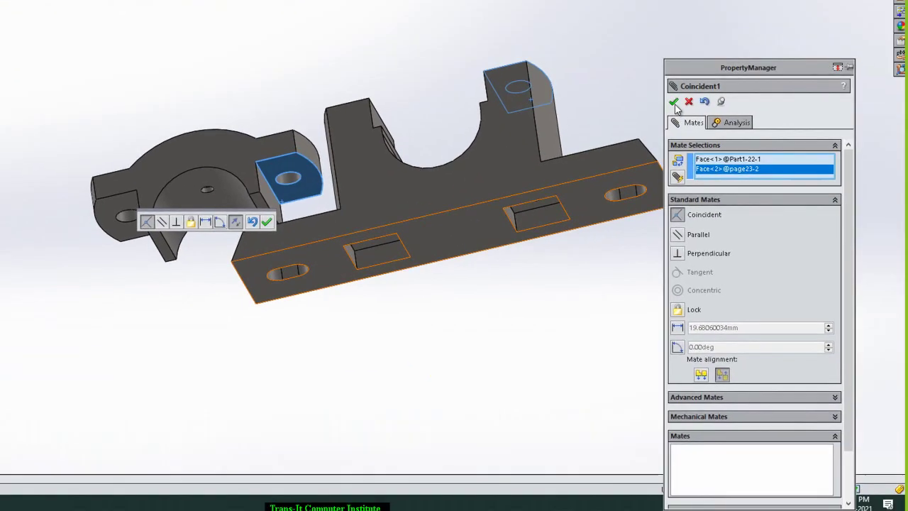
click(674, 102)
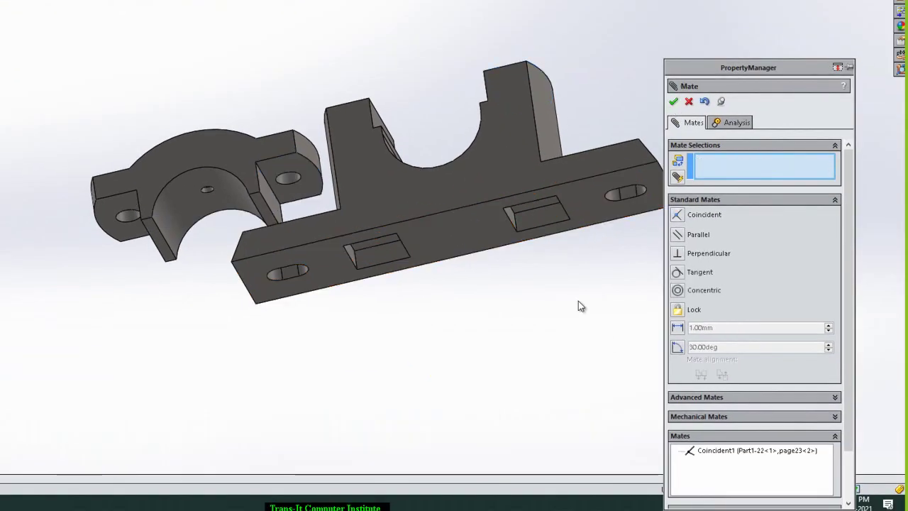
key(Up)
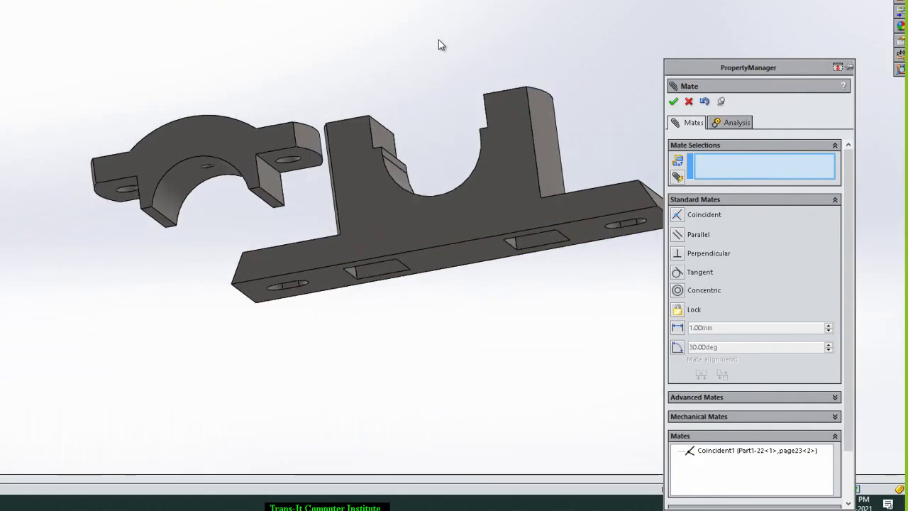
key(Down)
key(Down)
key(Down)
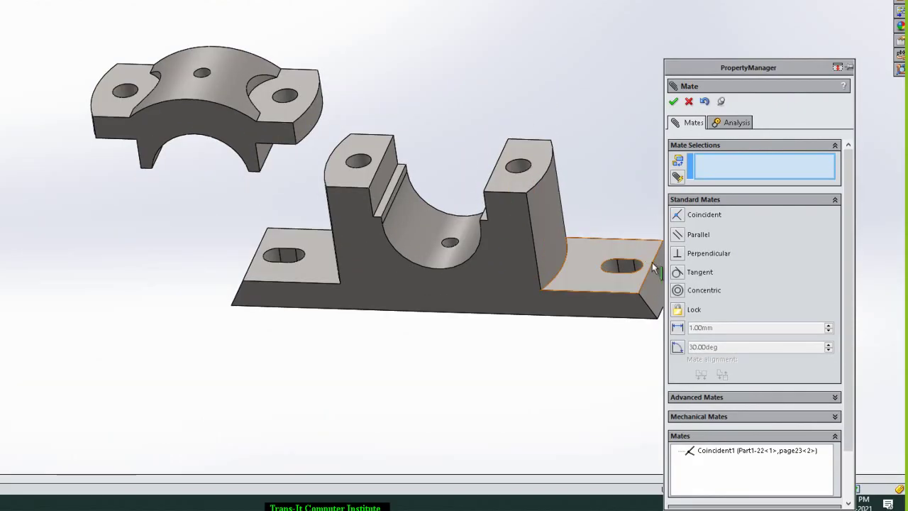
Step: Mate the cap's bolt hole concentric with the right boss hole, then drag the cap upright
click(678, 291)
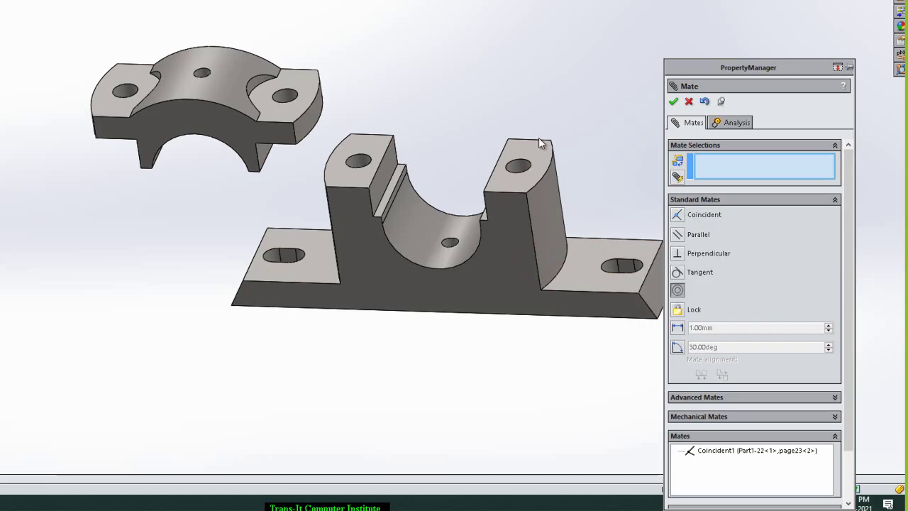
click(517, 165)
click(287, 99)
click(287, 98)
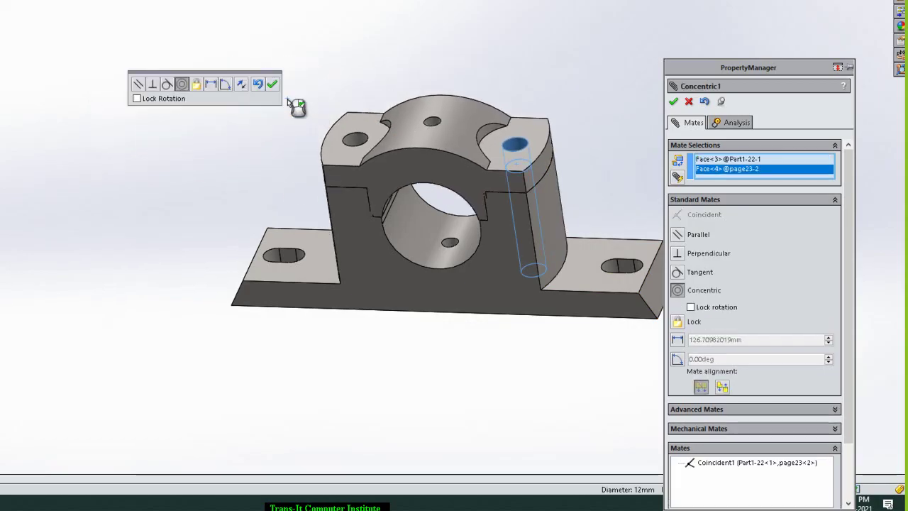
click(674, 101)
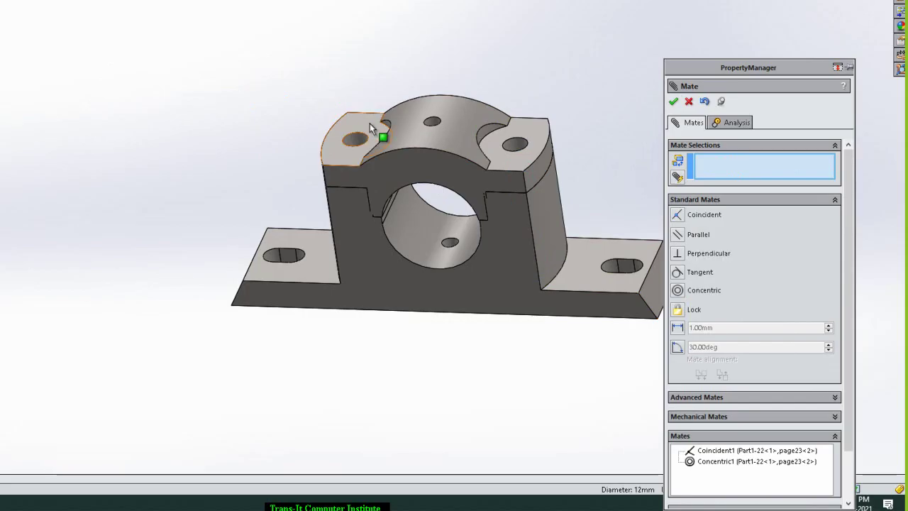
mouse_move(370, 123)
mouse_down()
mouse_move(382, 67)
mouse_move(418, 59)
mouse_move(381, 94)
mouse_move(354, 174)
mouse_up()
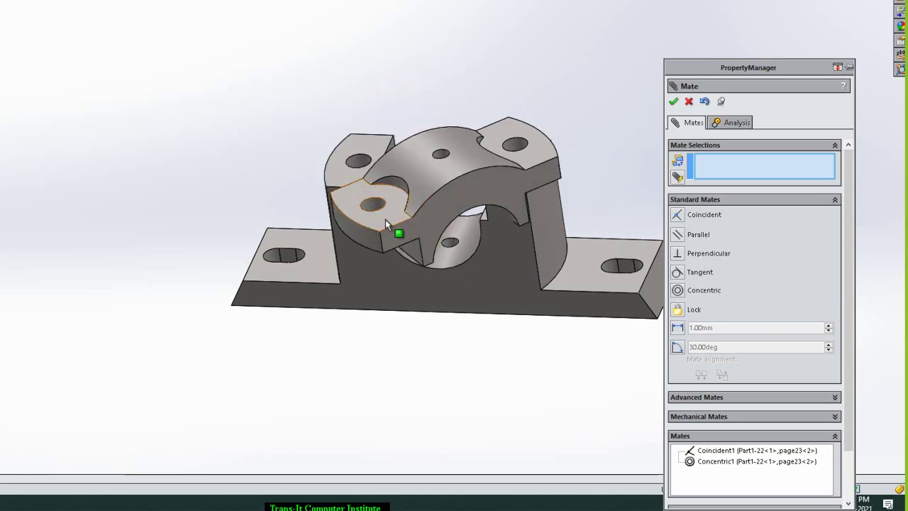
mouse_move(385, 219)
mouse_down()
mouse_move(316, 44)
mouse_move(560, 44)
mouse_move(530, 119)
mouse_move(351, 370)
mouse_move(461, 392)
mouse_move(461, 137)
mouse_move(470, 134)
mouse_up()
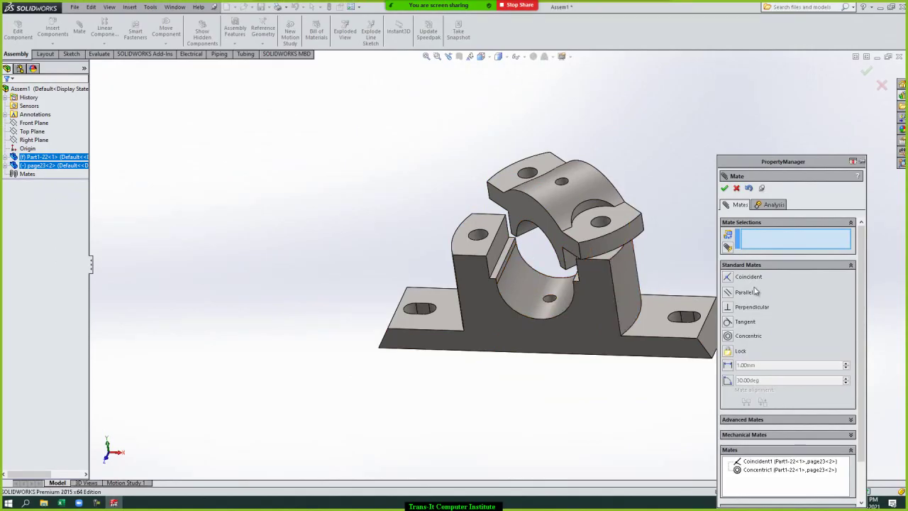
Step: Add a Parallel1 mate between the base and cap front faces, then close Mate
click(469, 300)
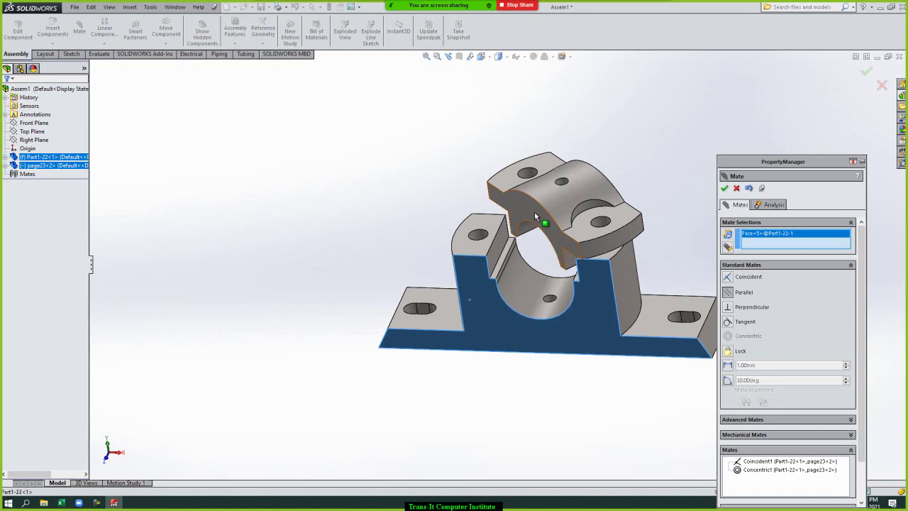
click(534, 211)
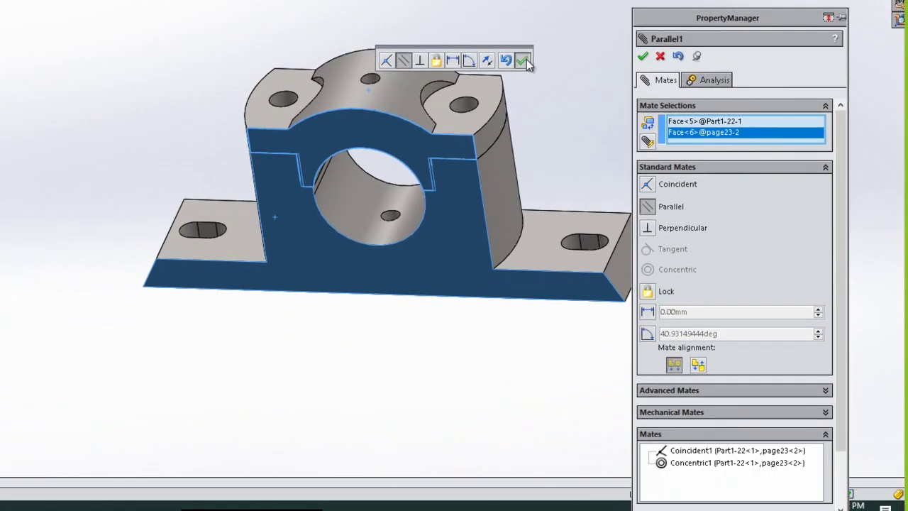
click(523, 61)
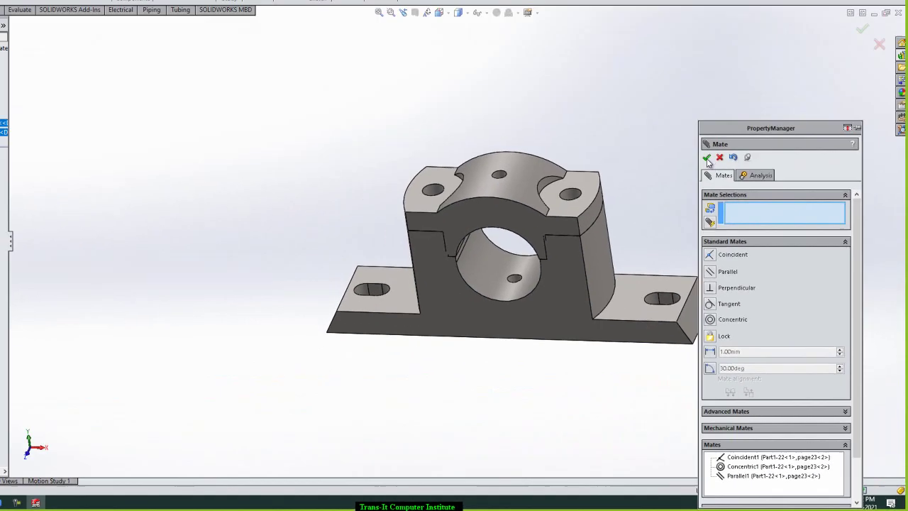
click(643, 50)
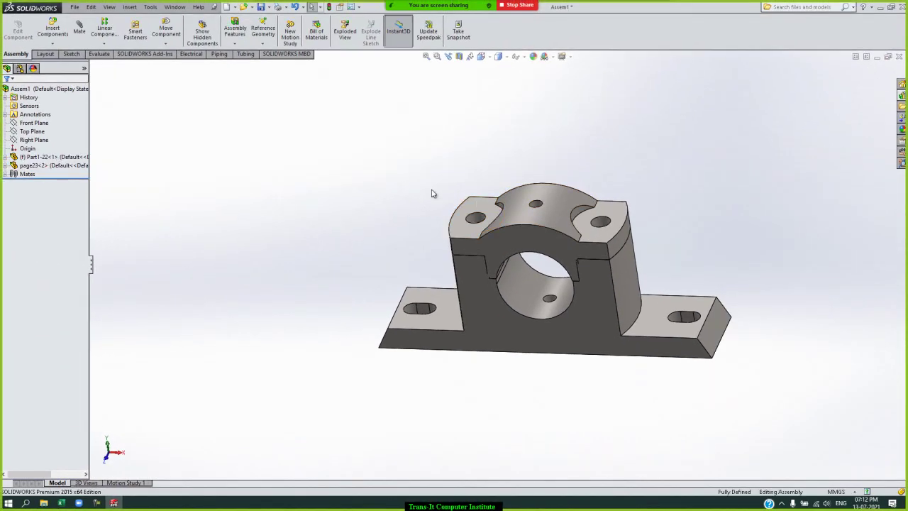
Step: Select and deselect the base, then start inserting Page24-2 and cancel its placement
click(47, 157)
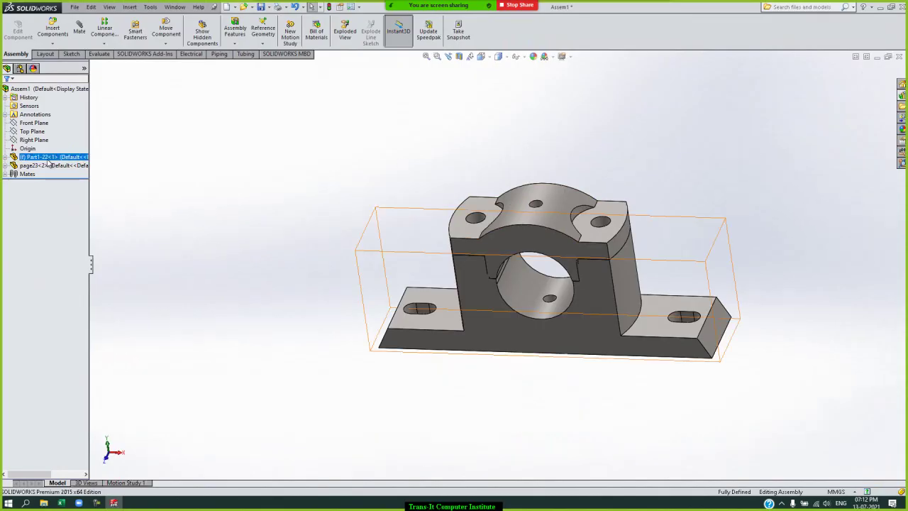
click(130, 83)
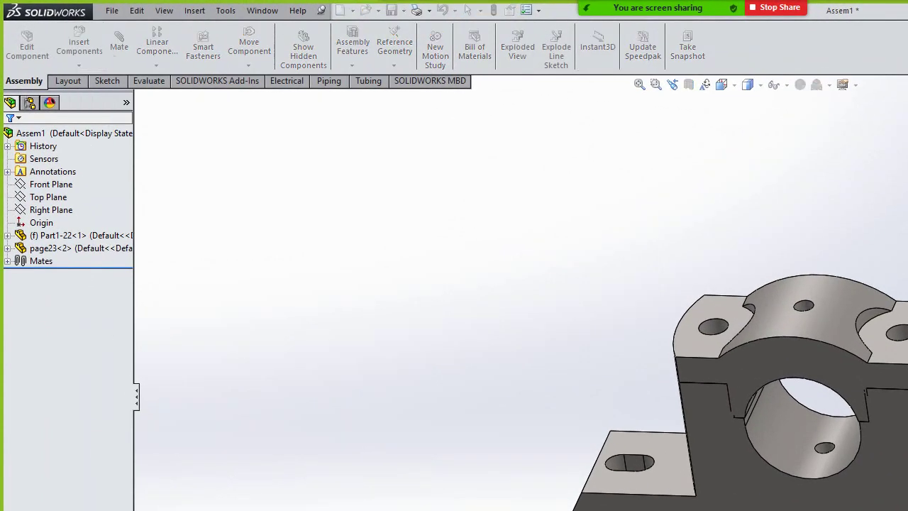
click(79, 42)
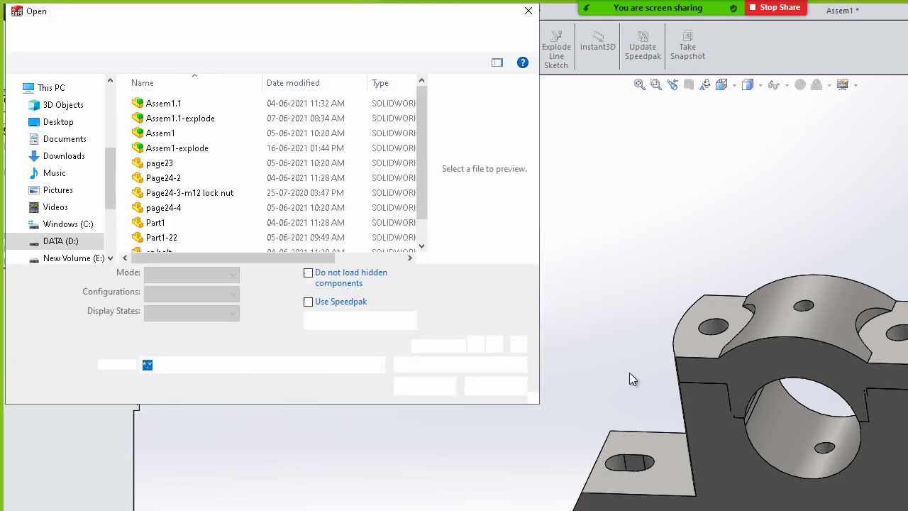
click(182, 182)
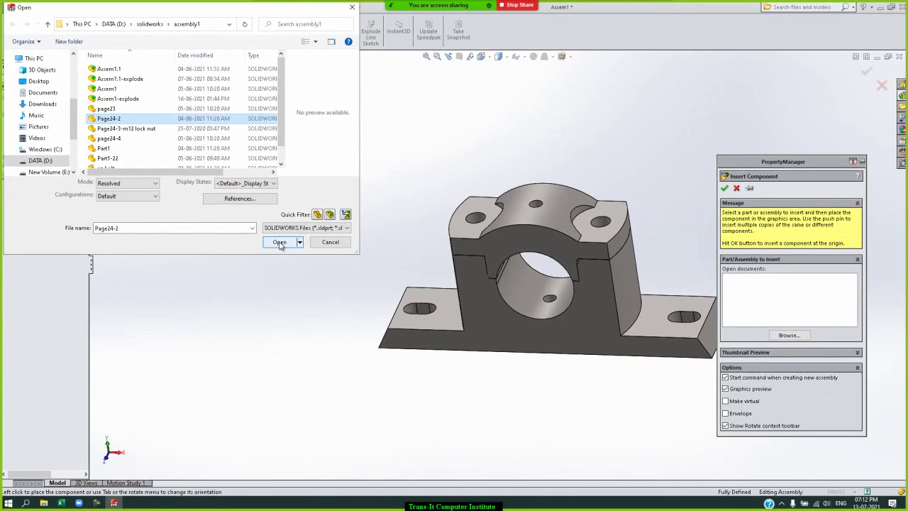
click(341, 295)
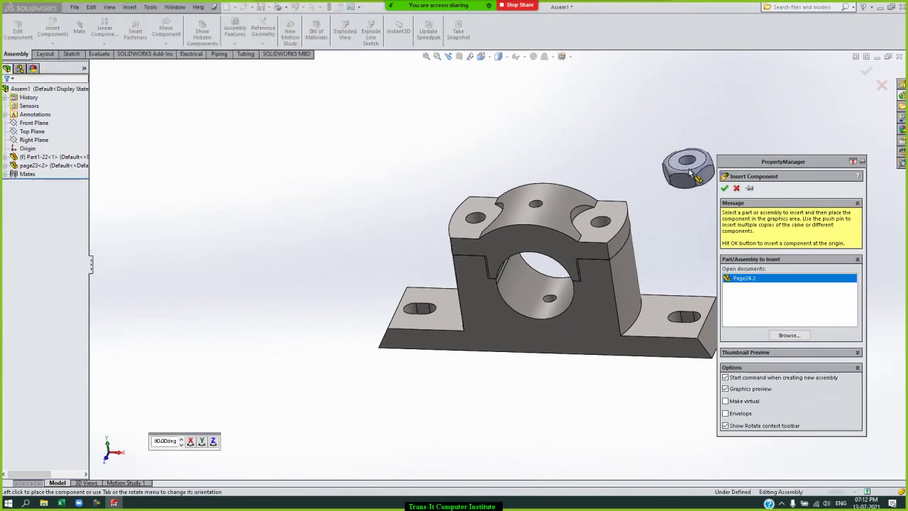
click(738, 188)
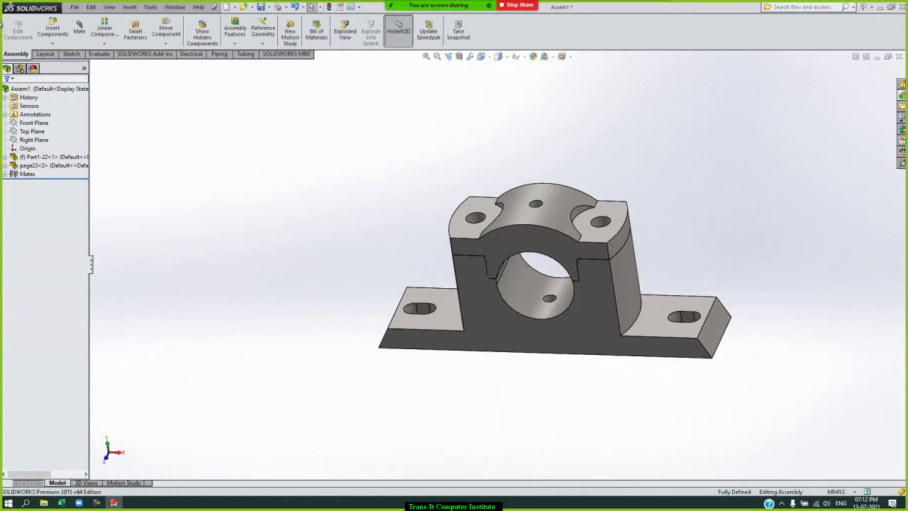
Step: Insert page24-4, found via the Large icons file view, and place it below the pillow block
click(52, 30)
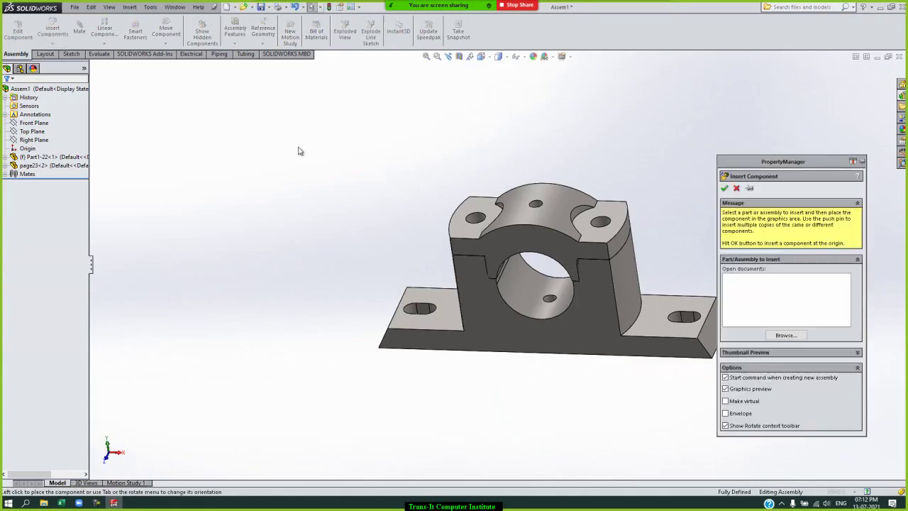
click(777, 354)
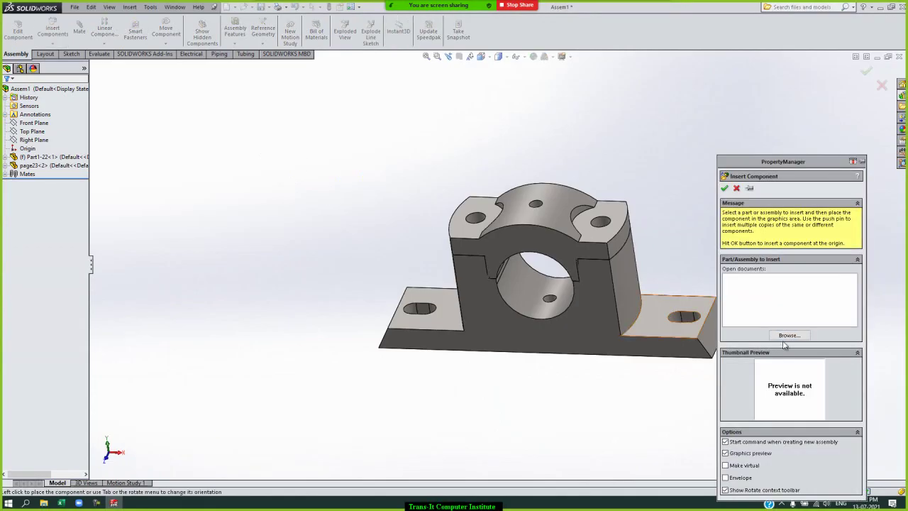
click(786, 336)
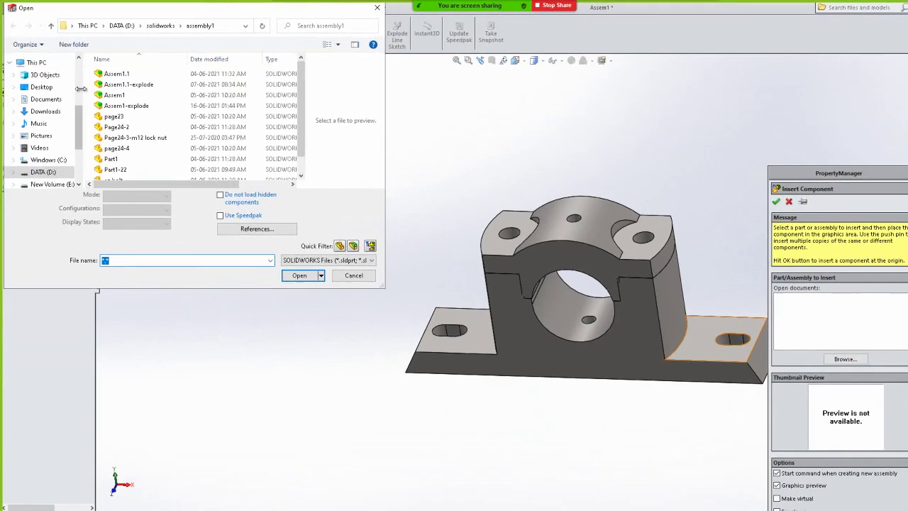
click(115, 109)
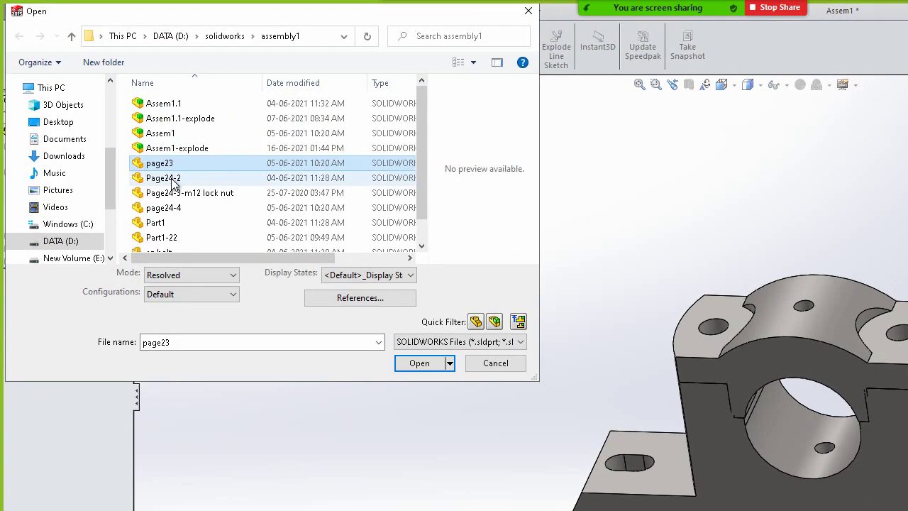
click(174, 179)
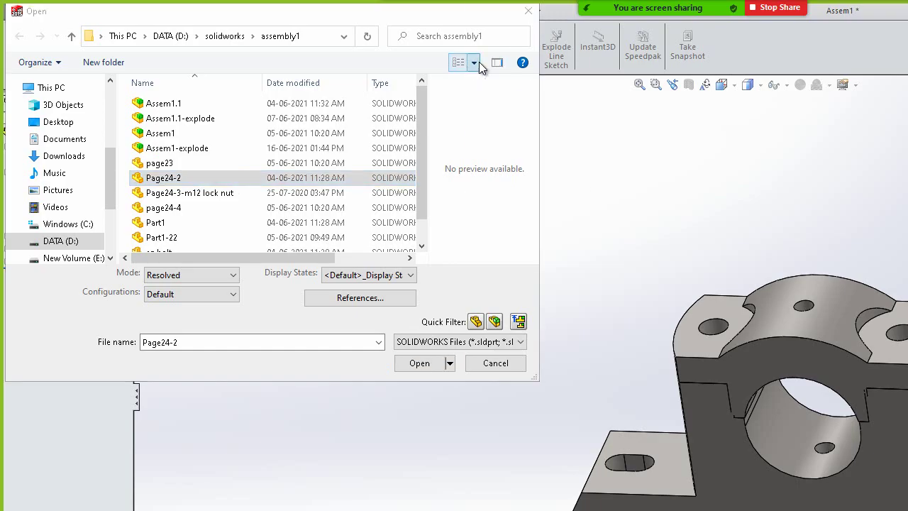
click(480, 63)
click(502, 39)
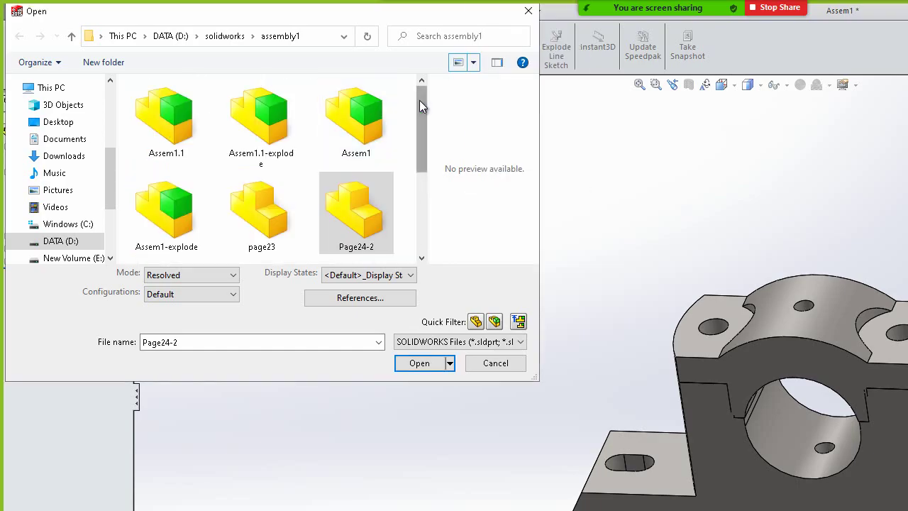
drag(427, 120, 426, 202)
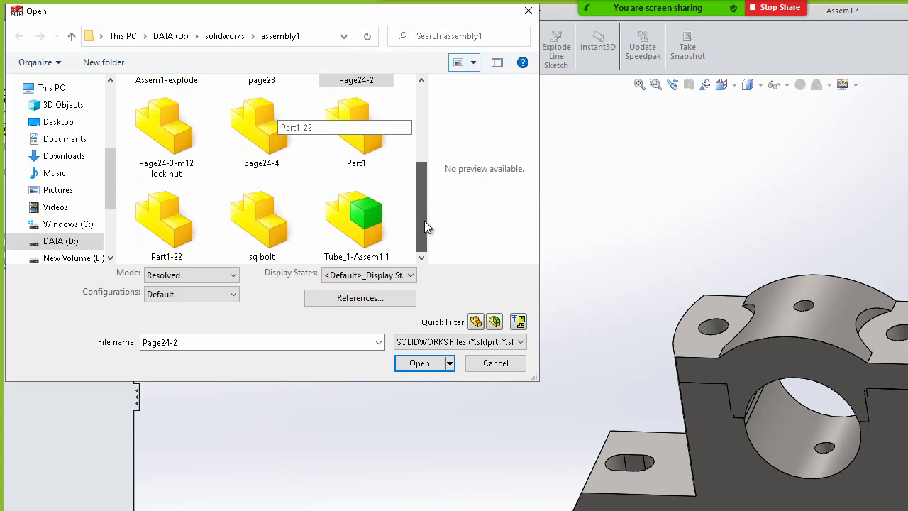
drag(424, 221, 425, 161)
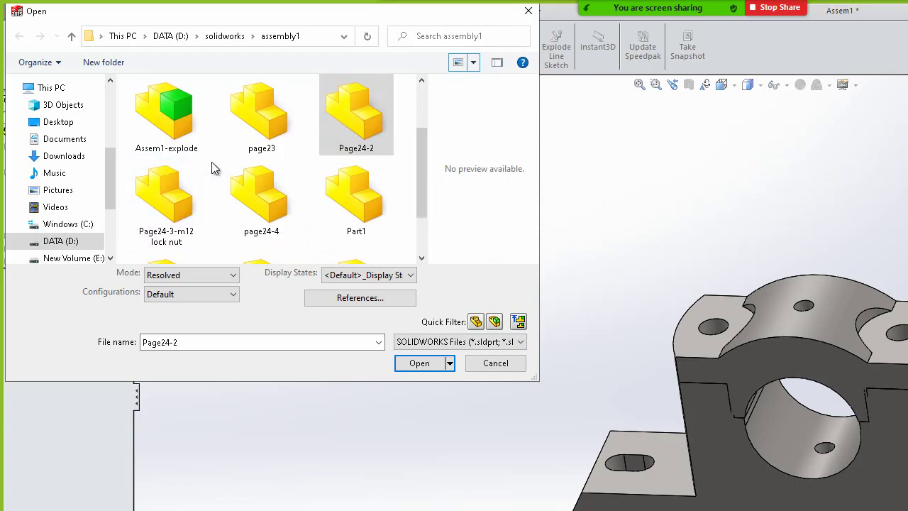
double_click(273, 194)
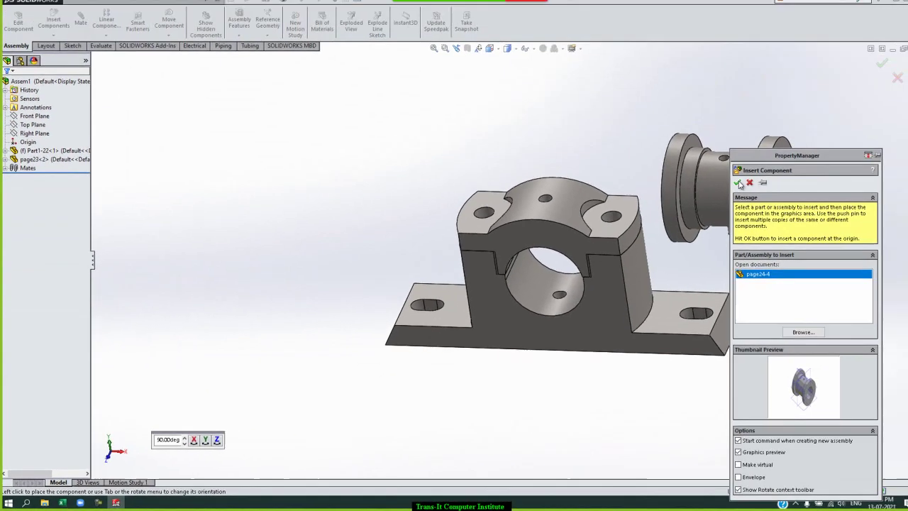
click(727, 187)
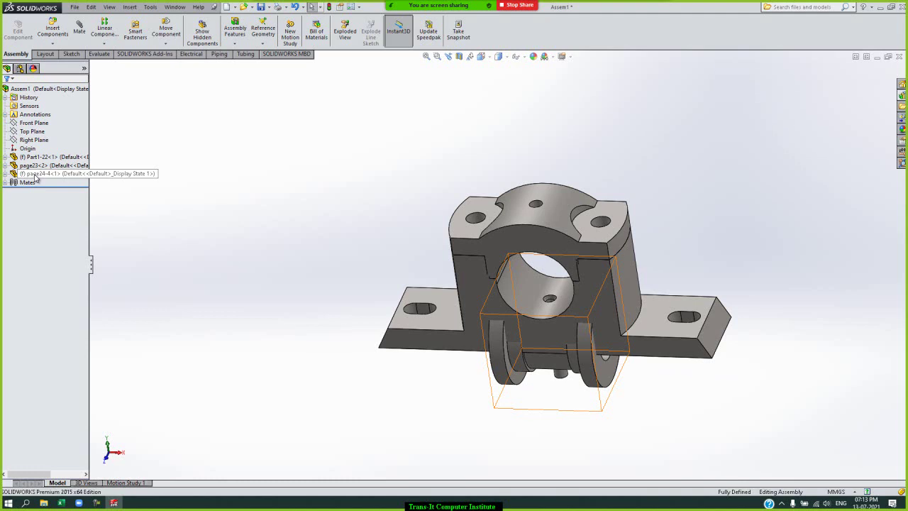
Step: Float page24-4 and move it clear to the upper left of the pillow block
right_click(35, 177)
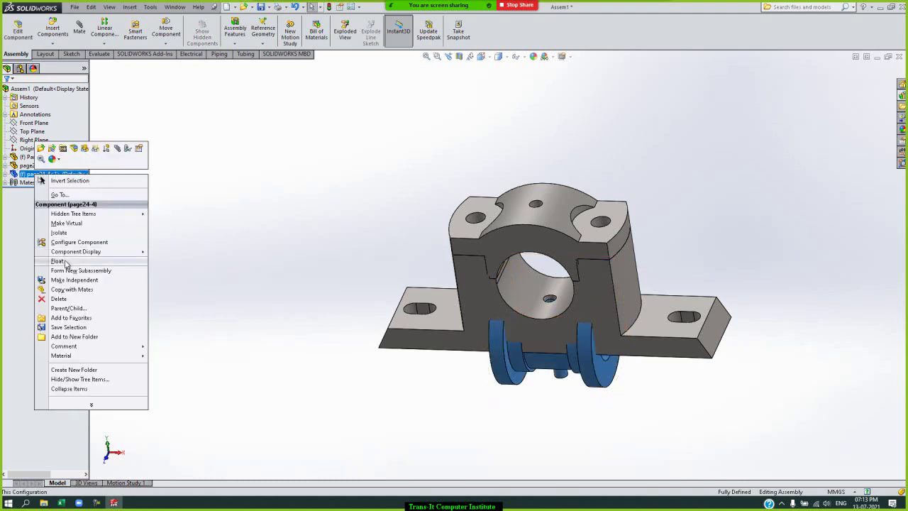
click(58, 261)
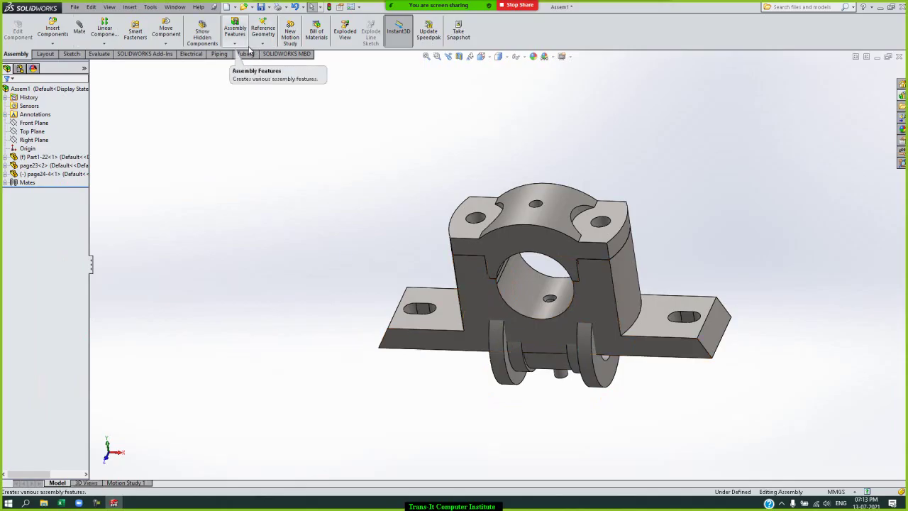
click(166, 44)
click(181, 57)
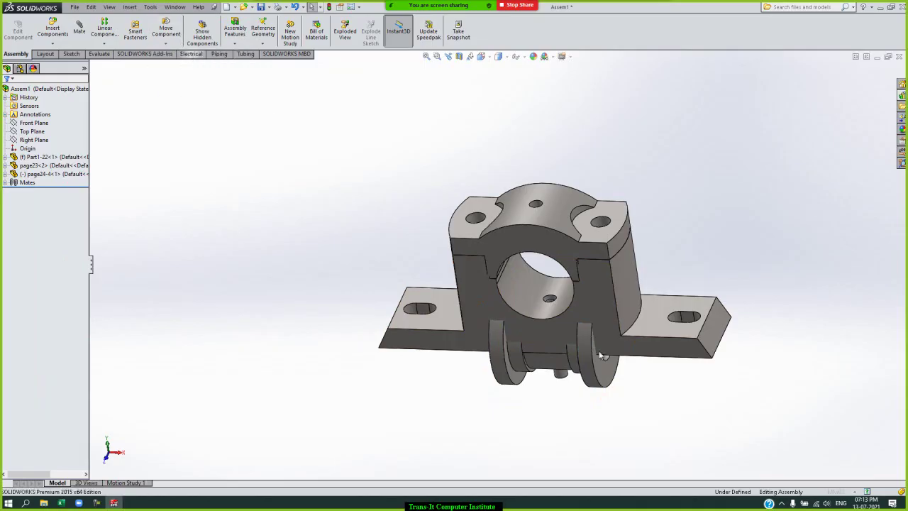
drag(574, 365, 199, 199)
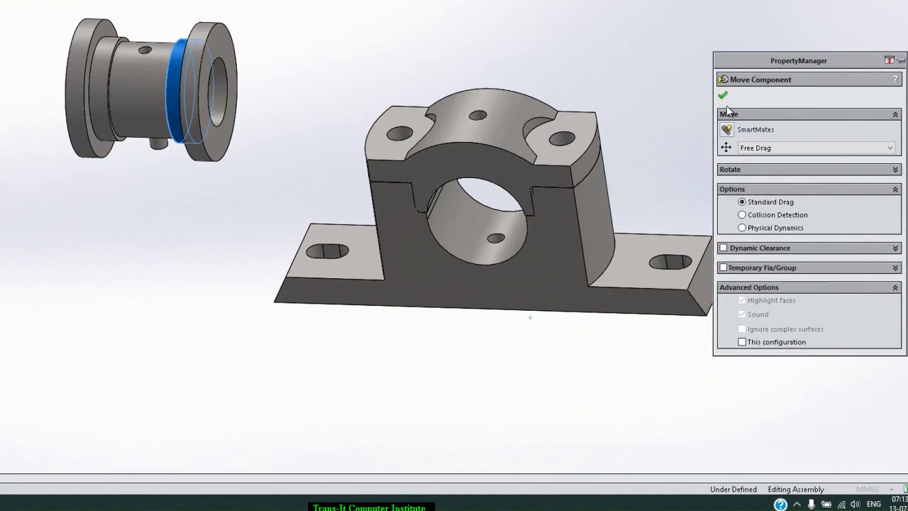
click(723, 97)
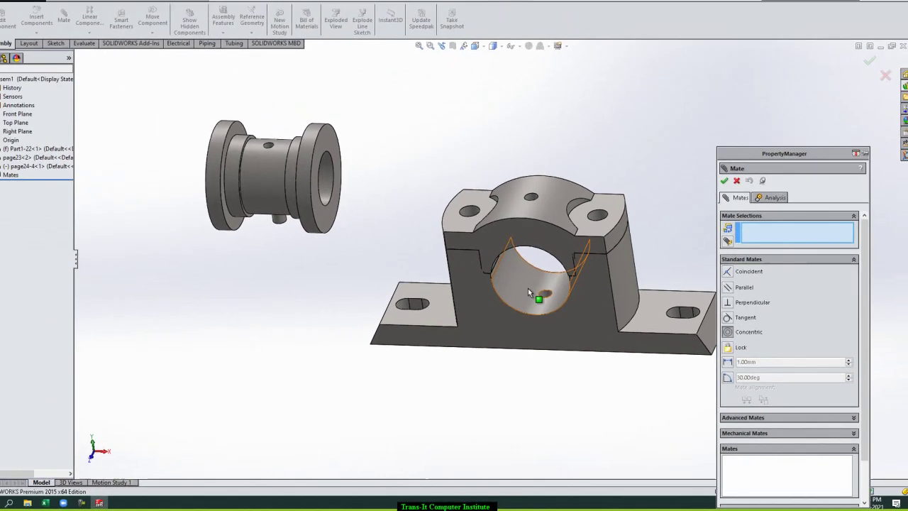
Step: Make the page24-4 bore concentric with the pillow block's bore (Concentric2)
click(530, 291)
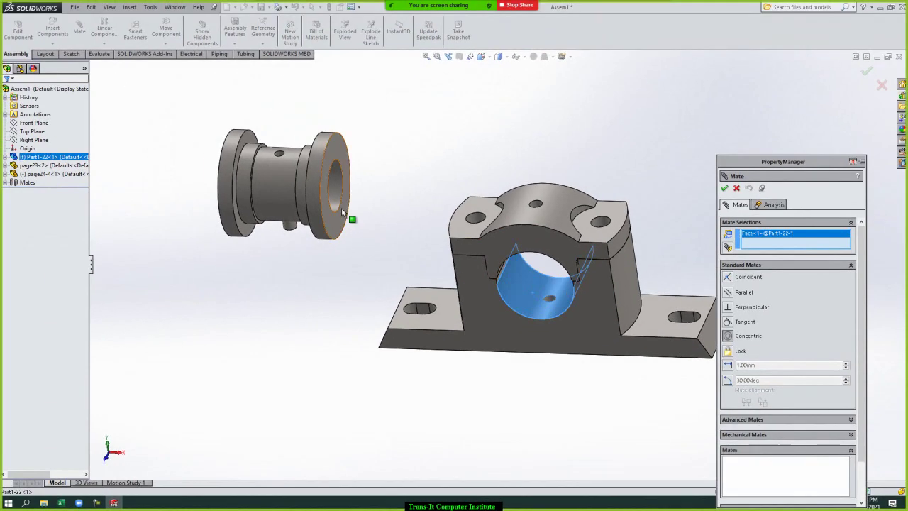
click(336, 191)
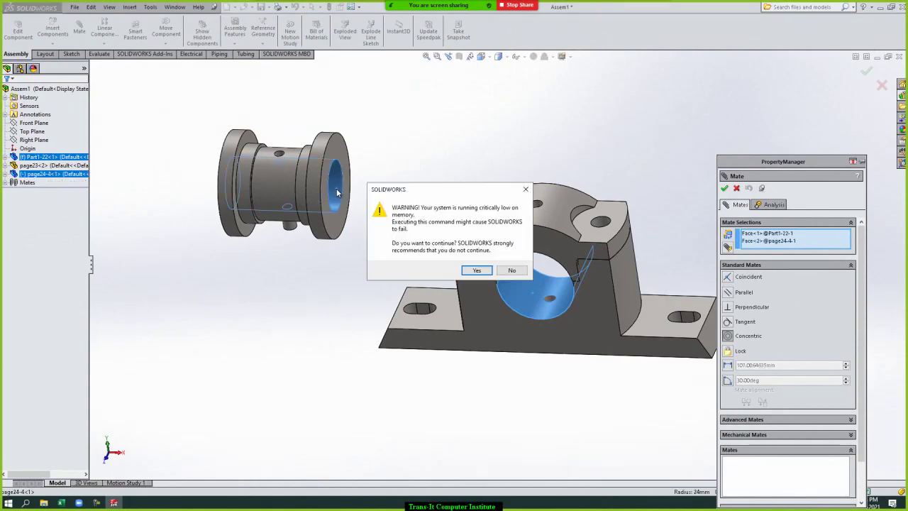
click(484, 273)
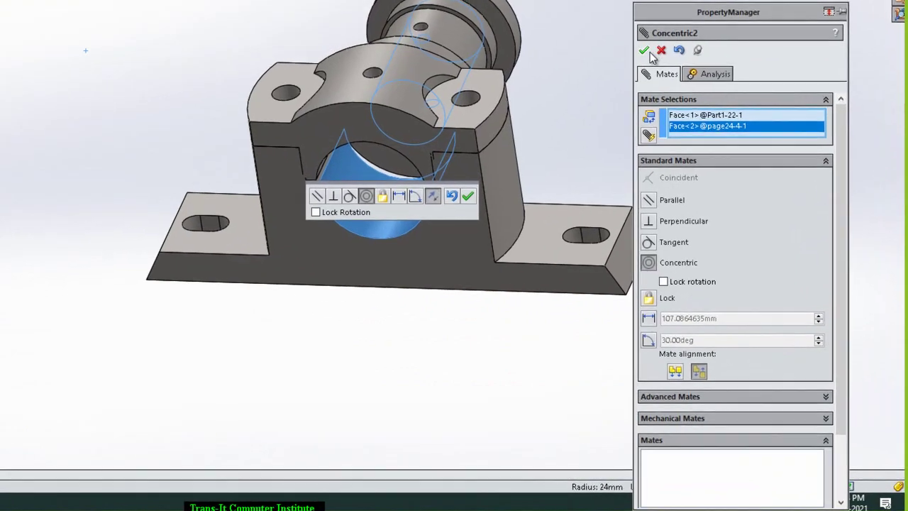
click(725, 189)
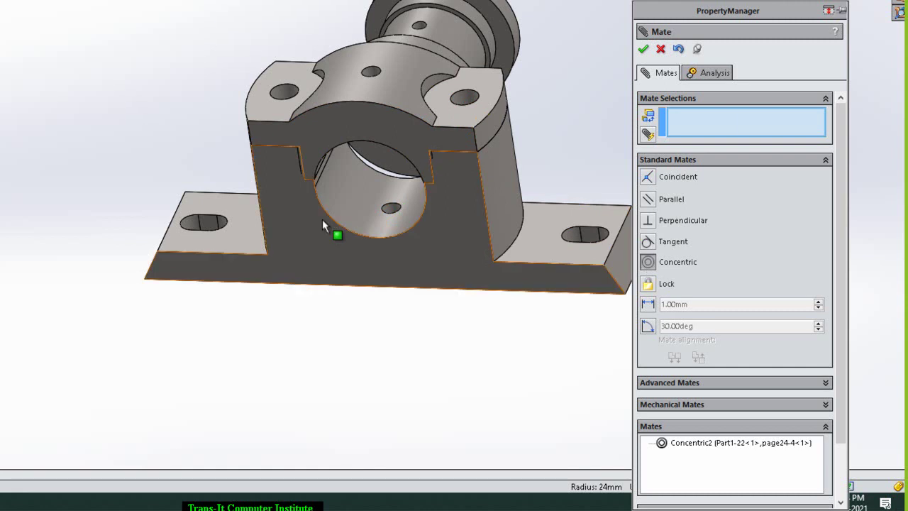
Step: Make page24-4's pin concentric with the block's small hole (Concentric3), then close Mate
click(391, 207)
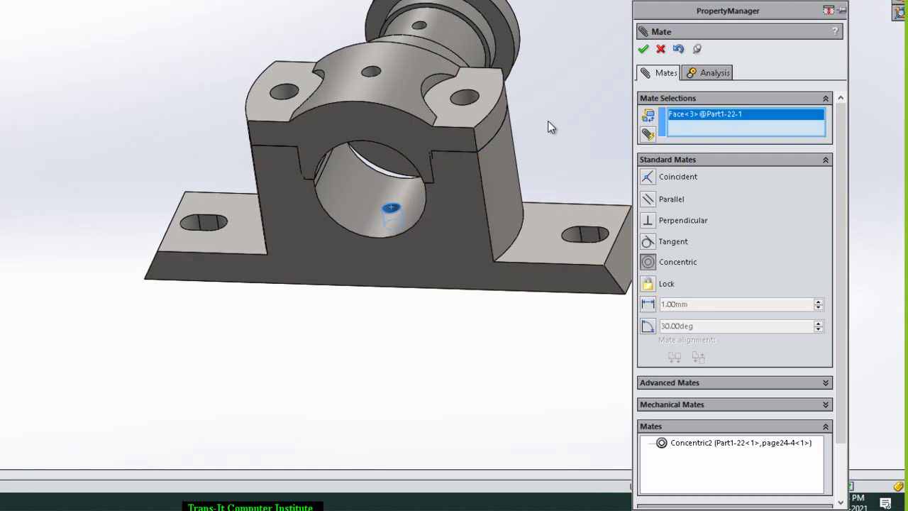
key(Left)
key(Up)
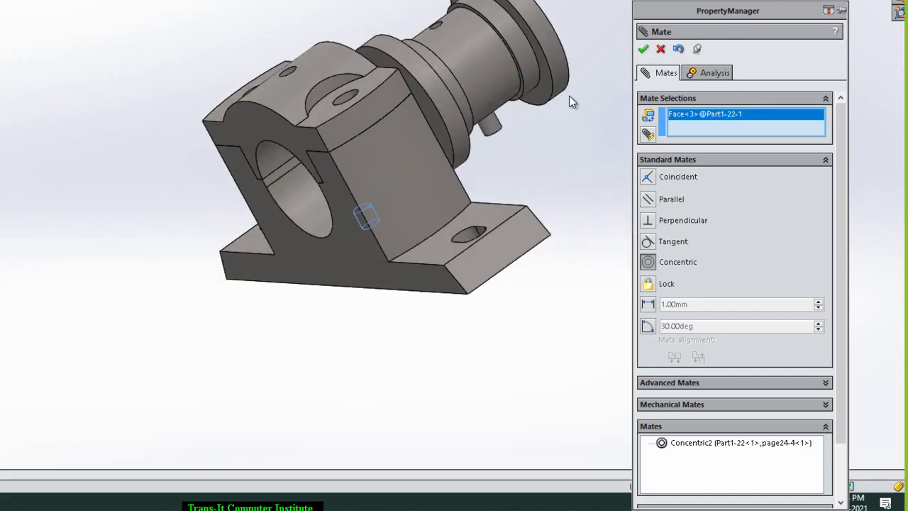
key(Left)
key(Up)
drag(569, 95, 489, 99)
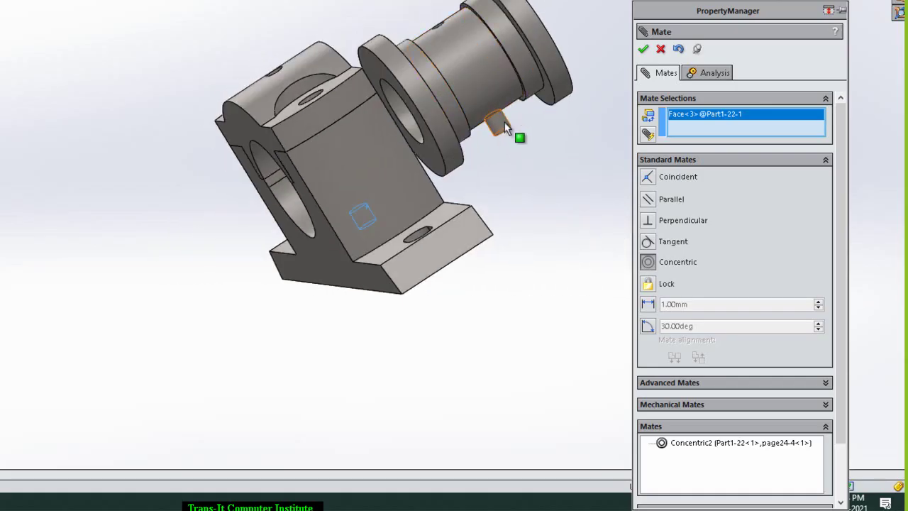
click(501, 124)
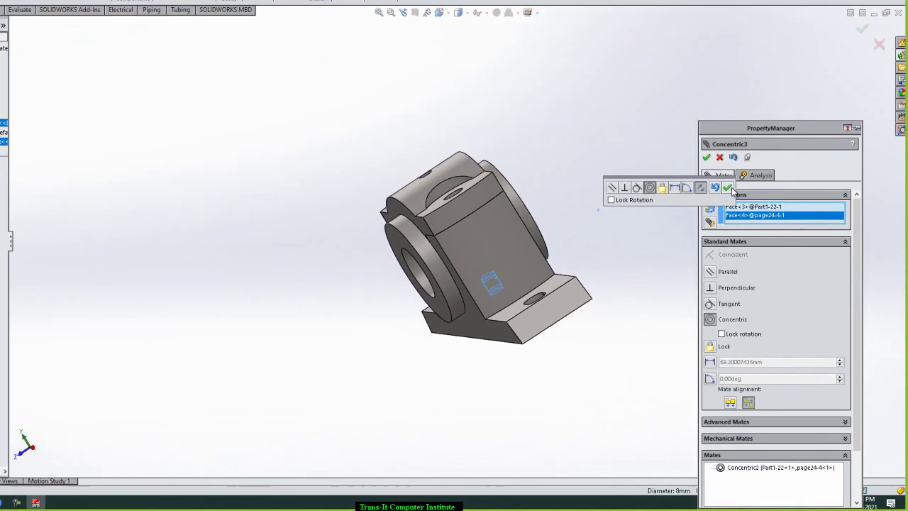
click(670, 89)
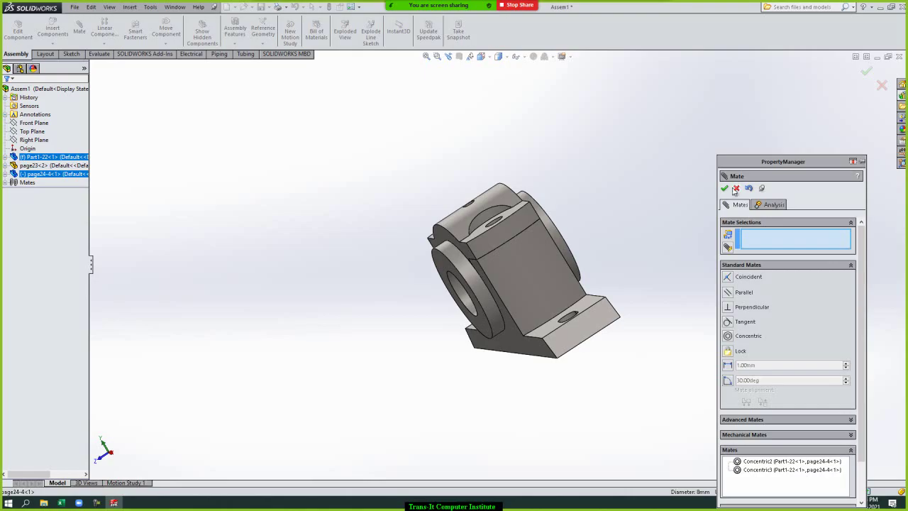
click(724, 188)
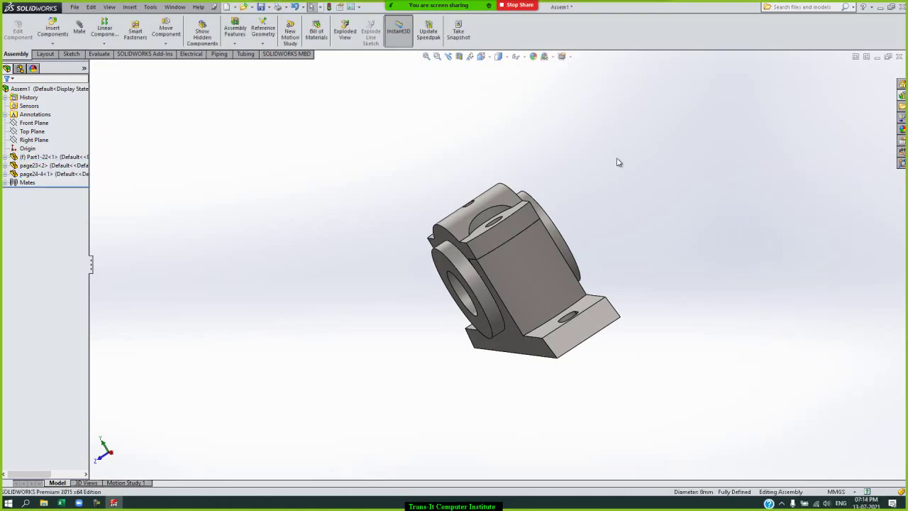
Step: Insert the 'sq bolt' part file and drop it next to the pillow block
key(ctrl+1)
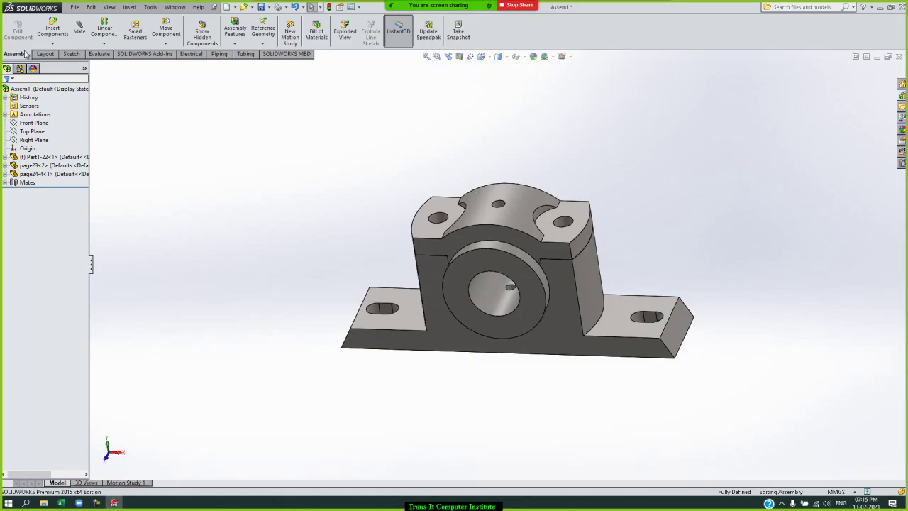
click(60, 28)
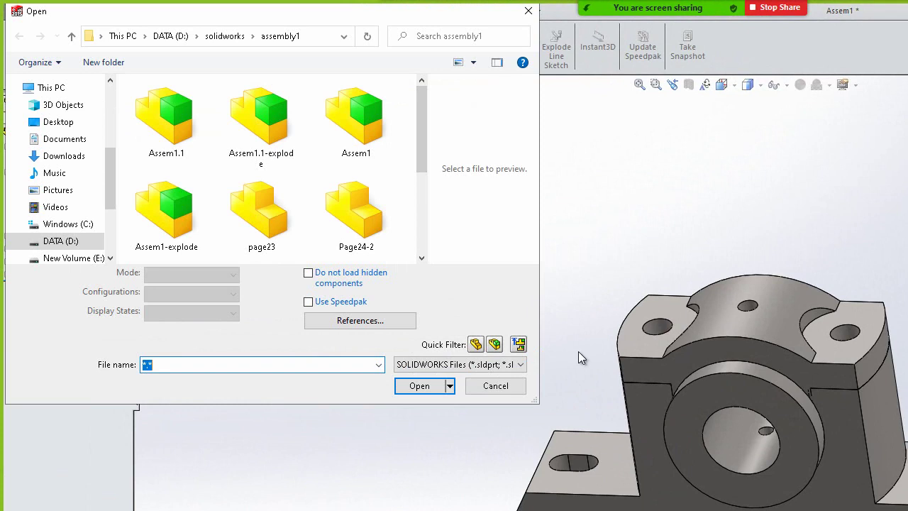
scroll(426, 255, down, 2)
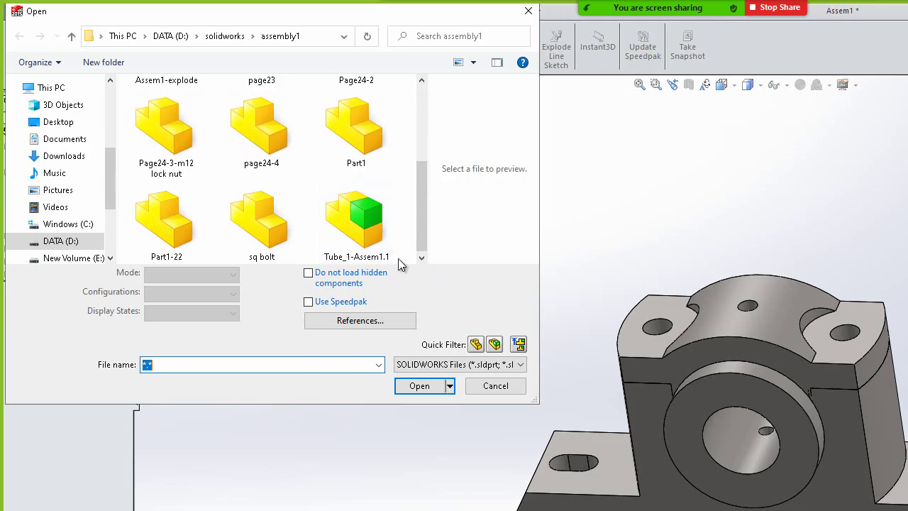
click(242, 207)
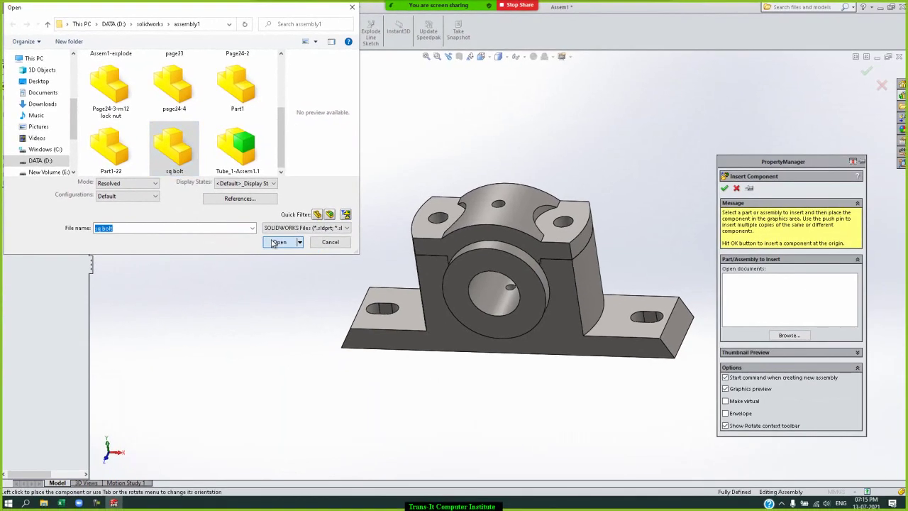
click(277, 242)
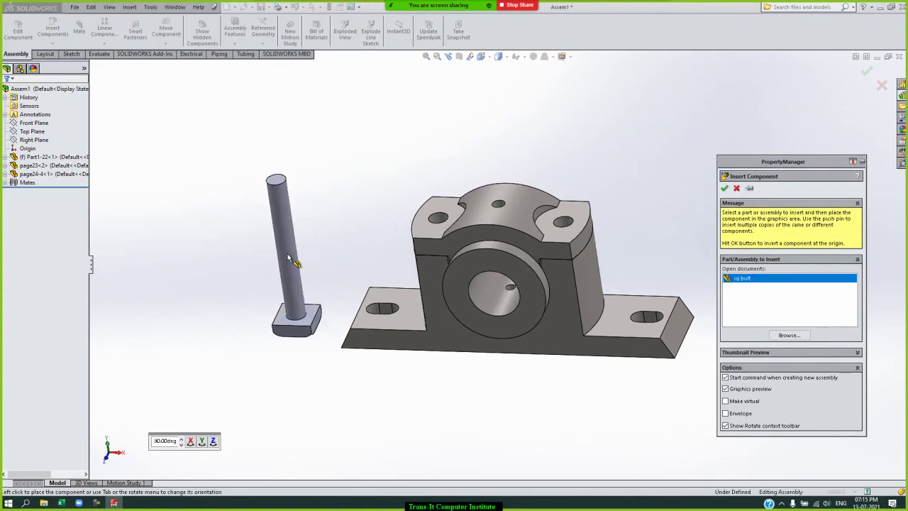
click(287, 254)
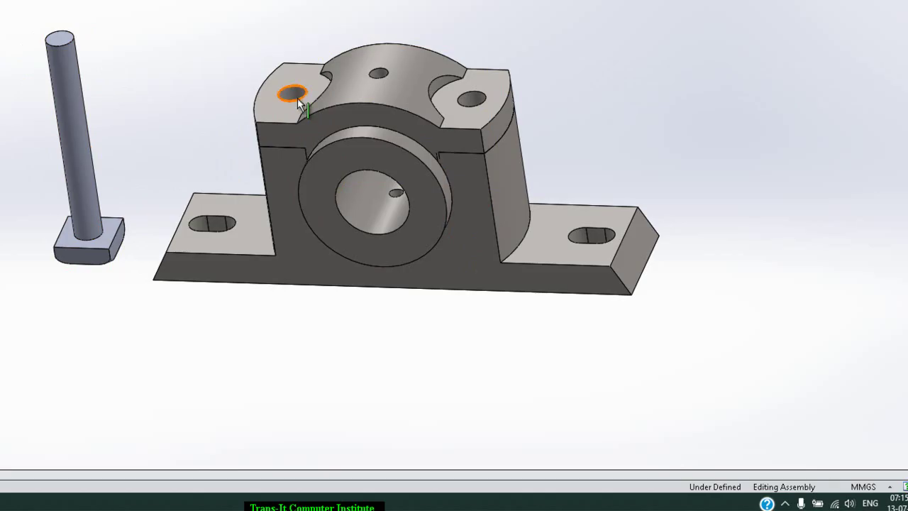
key(Right)
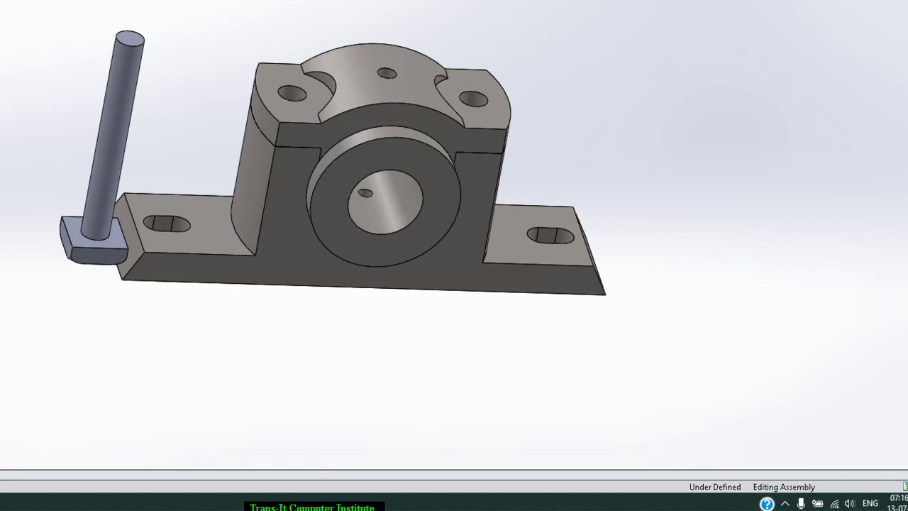
key(m)
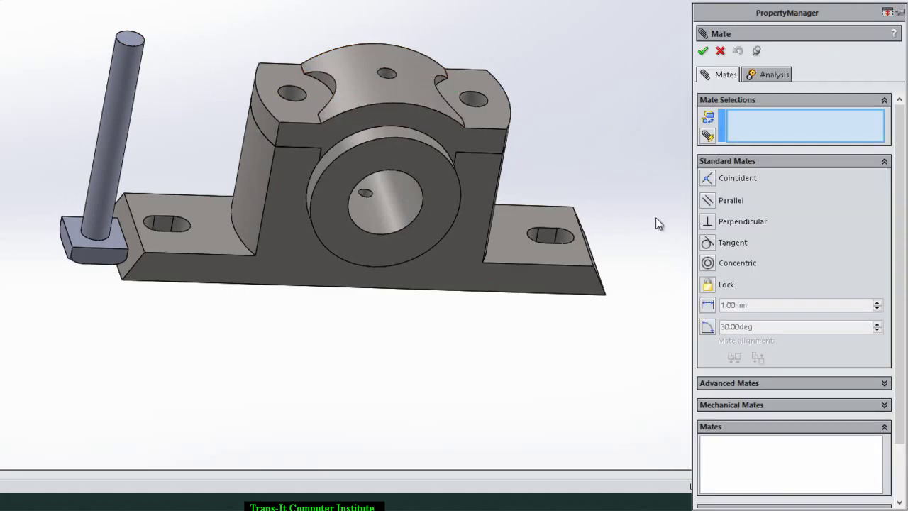
click(708, 223)
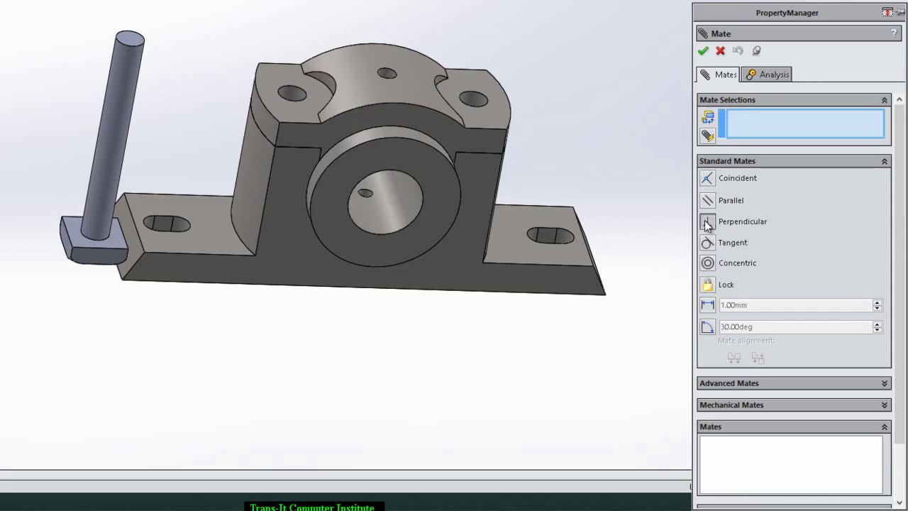
click(289, 214)
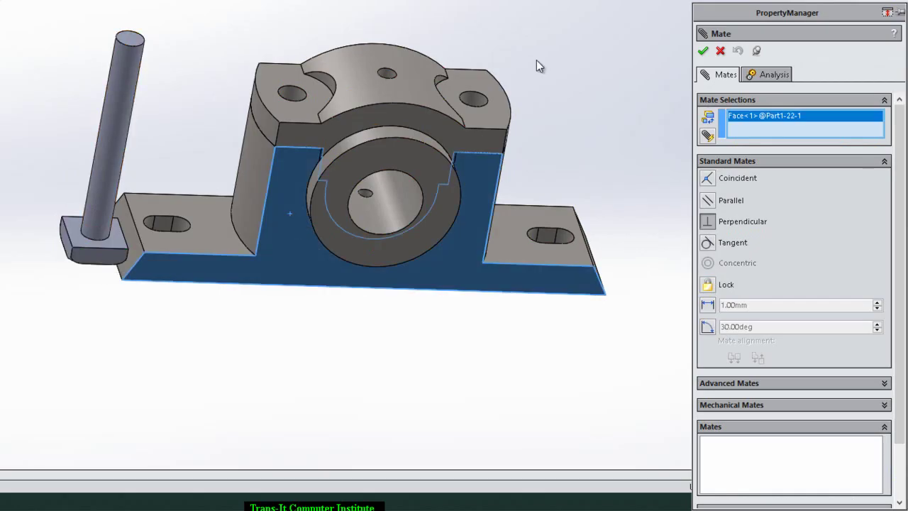
click(721, 51)
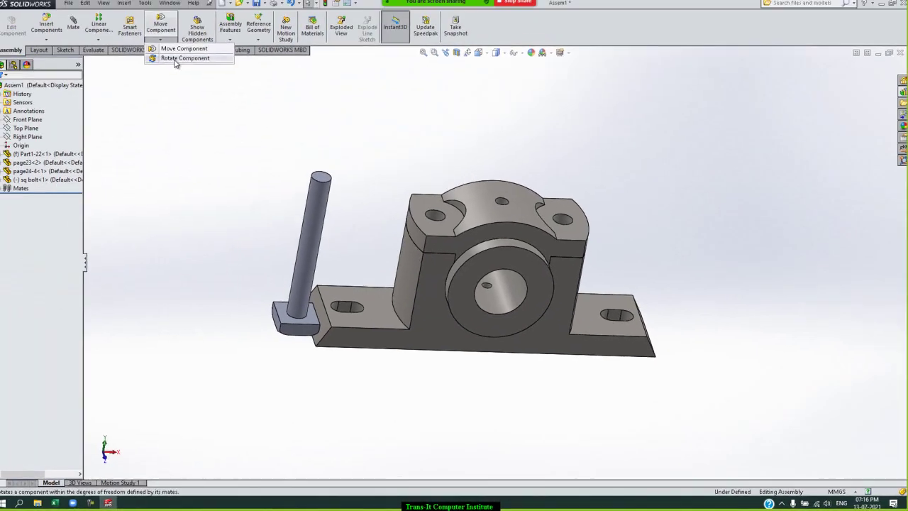
Step: Rotate the square bolt to a tilted orientation beside the base's left slot
click(202, 59)
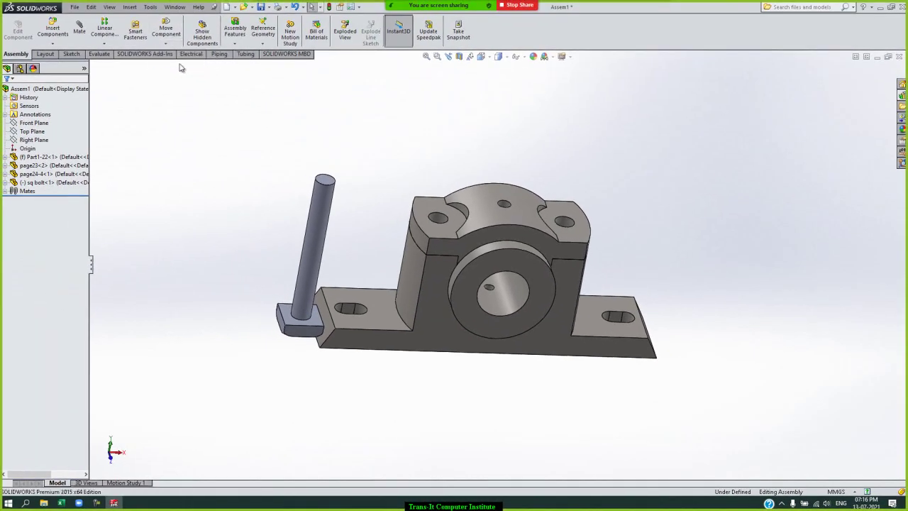
click(326, 194)
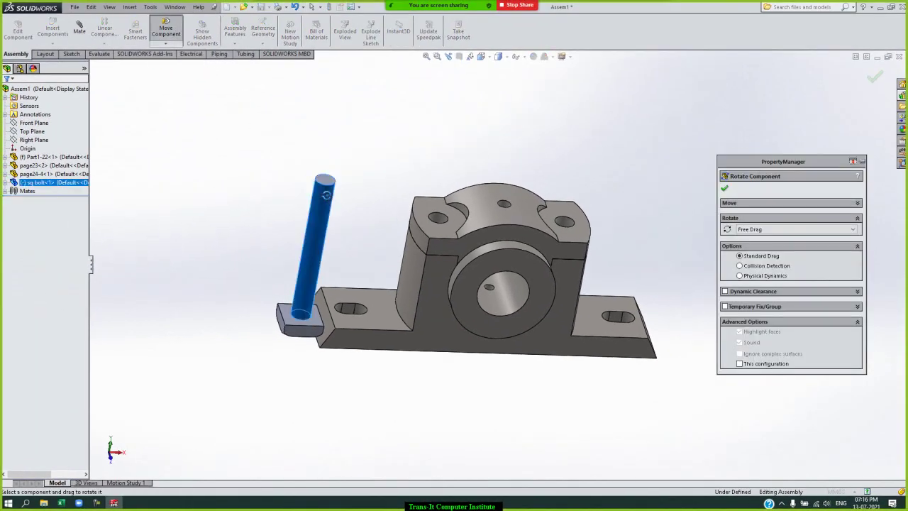
mouse_move(325, 195)
mouse_down()
mouse_move(303, 168)
mouse_move(229, 192)
mouse_move(237, 209)
mouse_move(259, 197)
mouse_move(256, 182)
mouse_up()
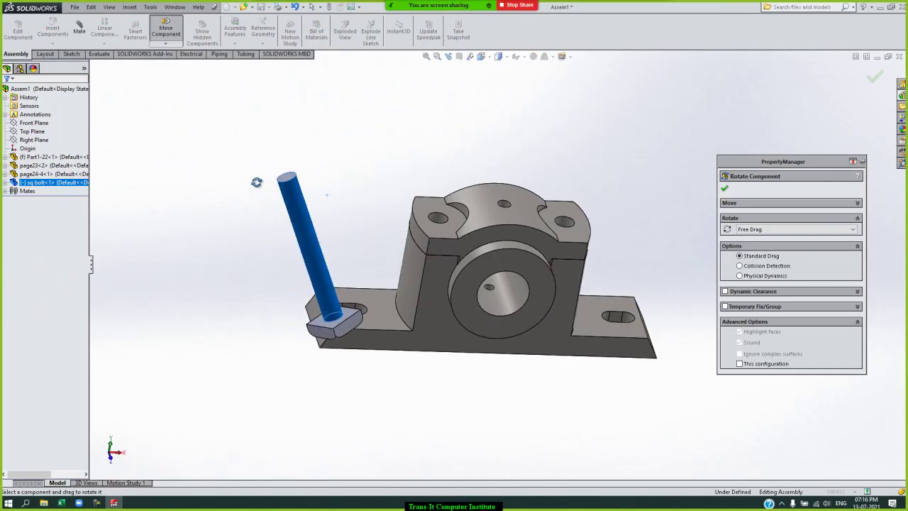
click(725, 186)
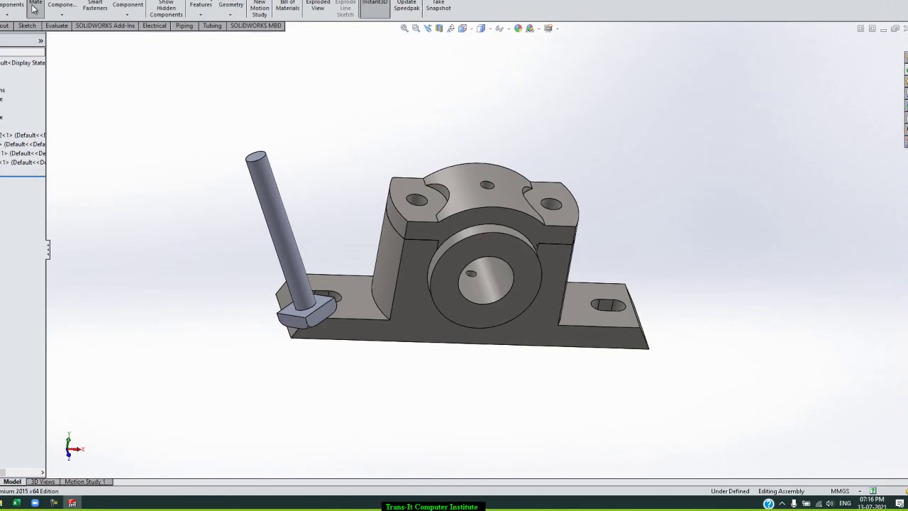
click(33, 7)
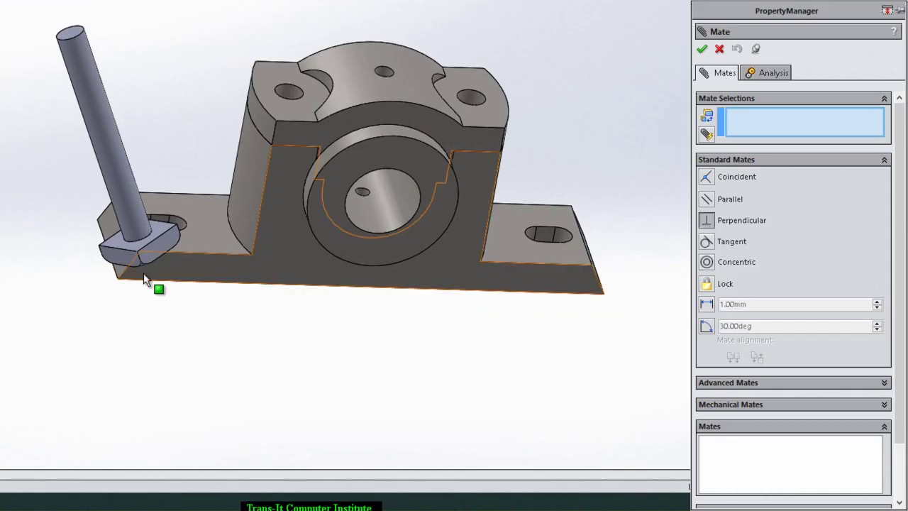
Step: Mate a bolt head side face perpendicular to the Part1-22 base's front face
click(157, 247)
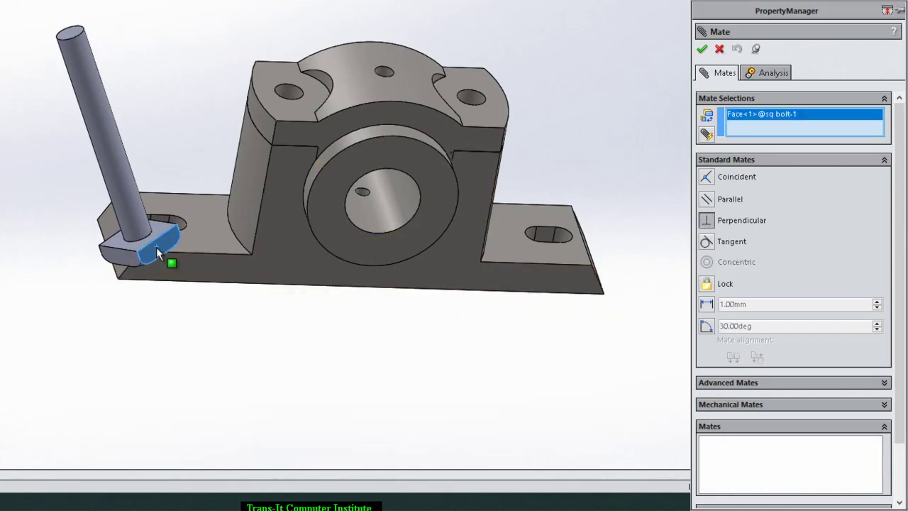
click(279, 243)
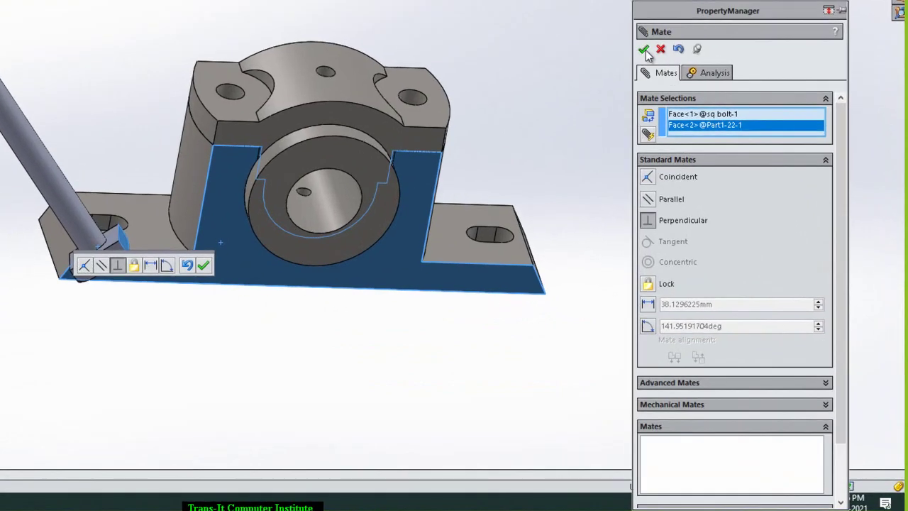
click(645, 49)
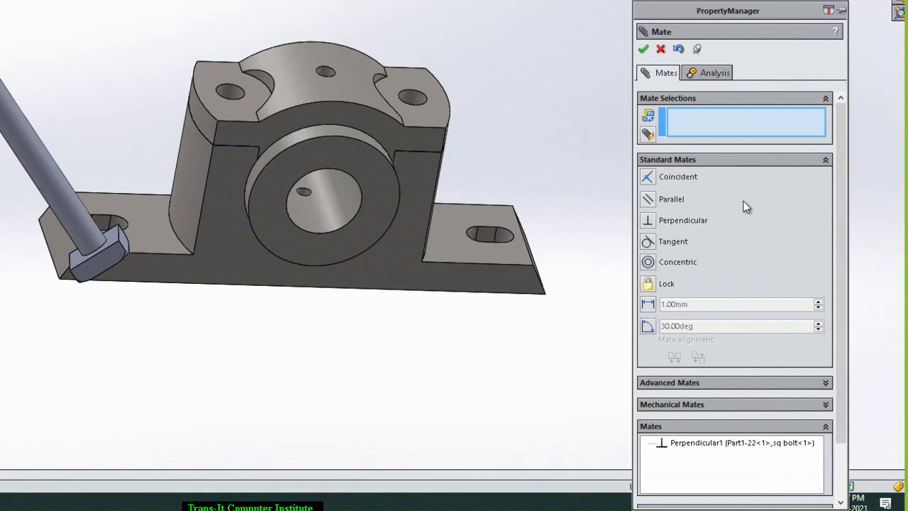
Step: Add a Concentric4 mate between the bolt shaft and the page23 cap's left hole
click(649, 263)
mouse_move(231, 92)
mouse_down()
mouse_move(39, 147)
mouse_move(230, 91)
mouse_up()
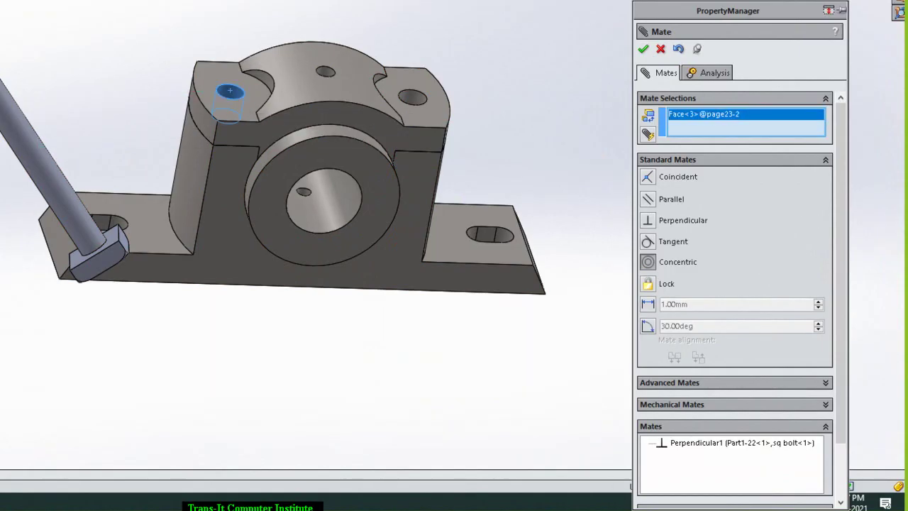
click(9, 135)
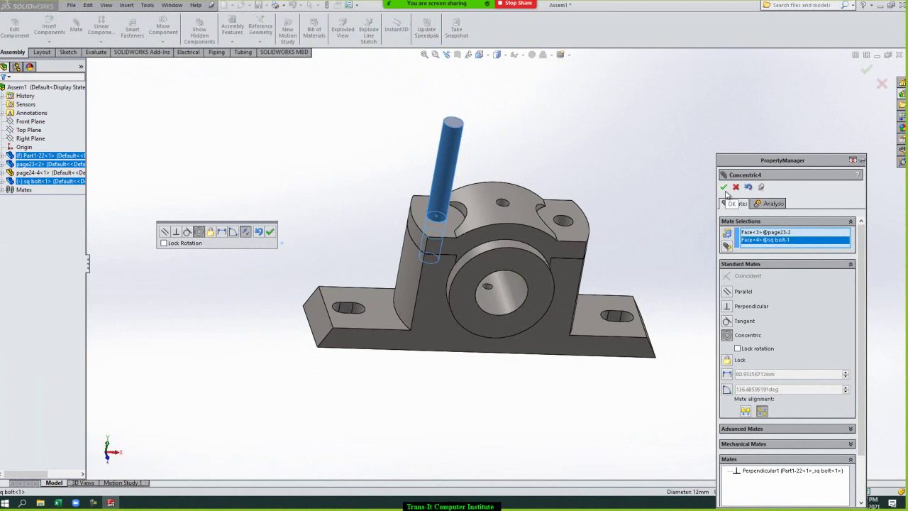
click(725, 188)
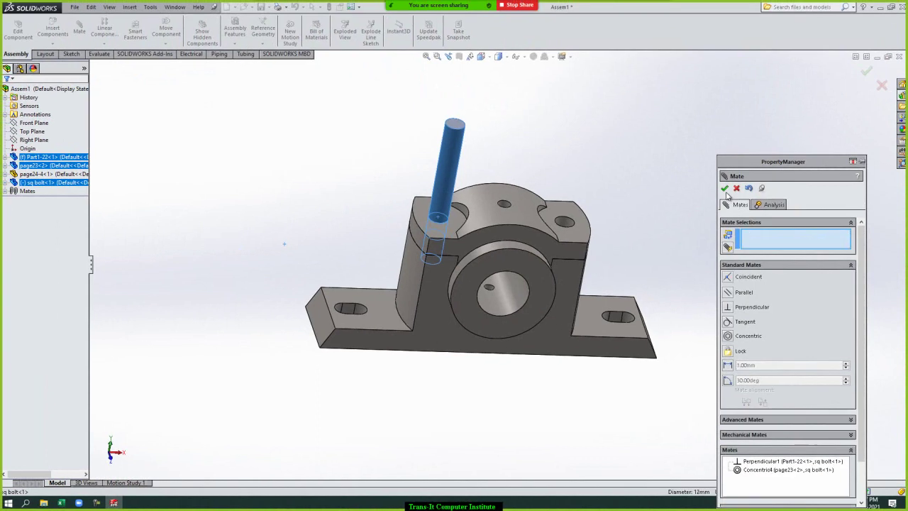
Step: Re-edit Perpendicular1, test the bolt's movement, and finish adding mates
click(781, 462)
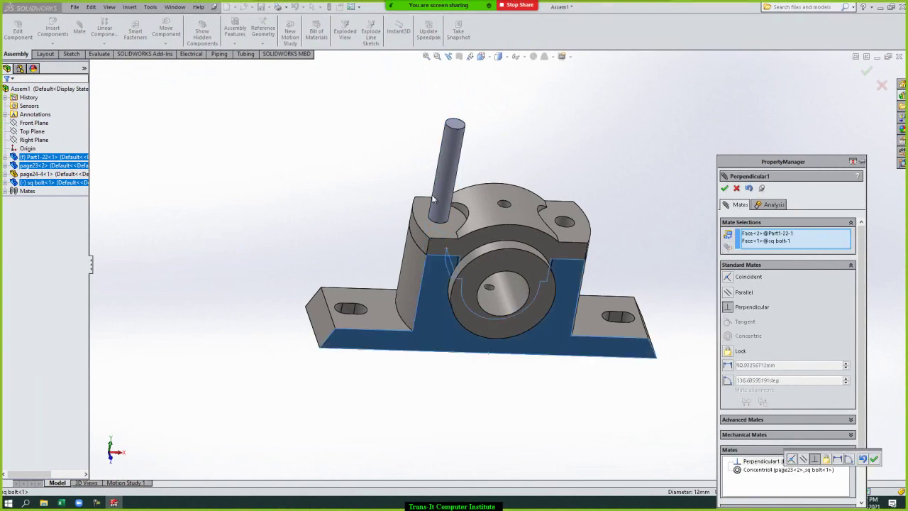
drag(447, 172, 465, 126)
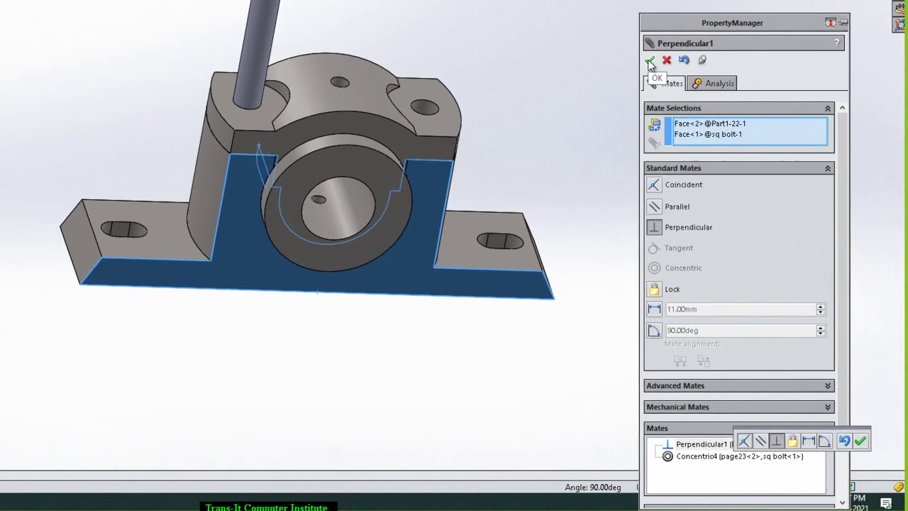
click(715, 168)
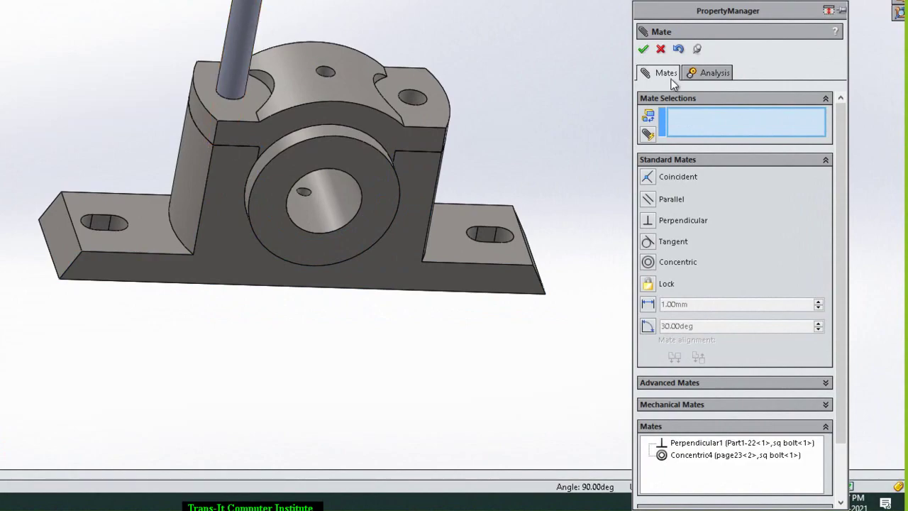
click(660, 51)
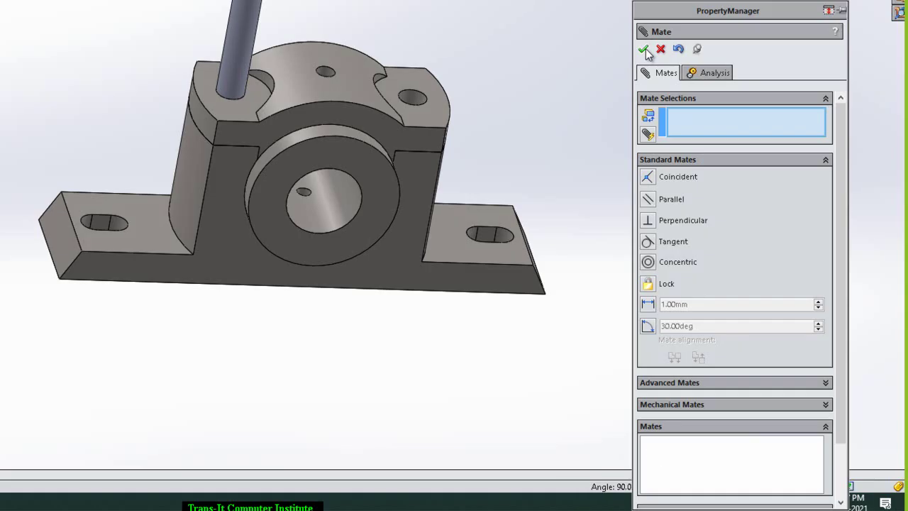
Step: Delete the Perpendicular1 mate from the assembly
click(246, 22)
drag(246, 22, 247, 22)
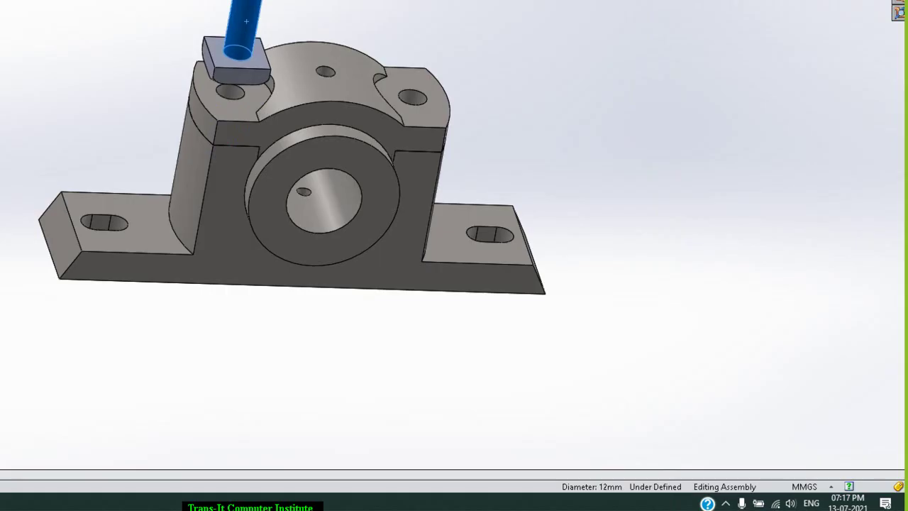
key(Escape)
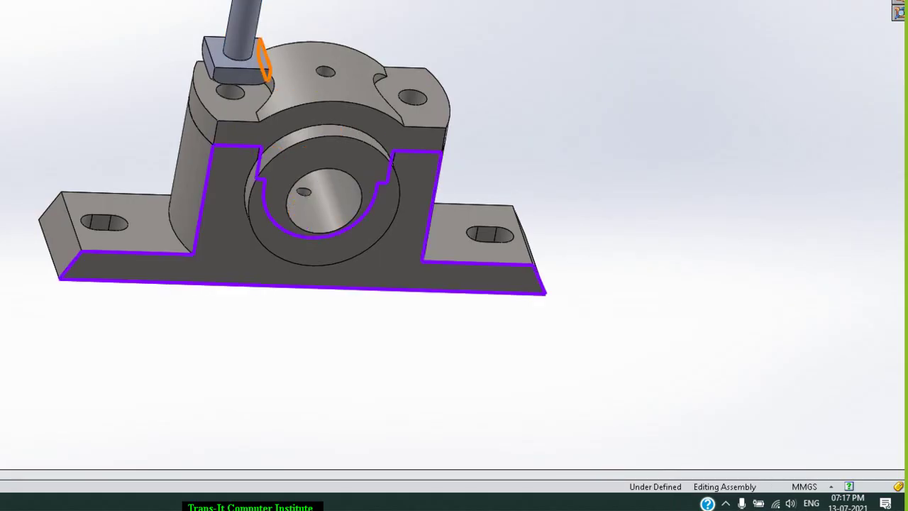
click(302, 284)
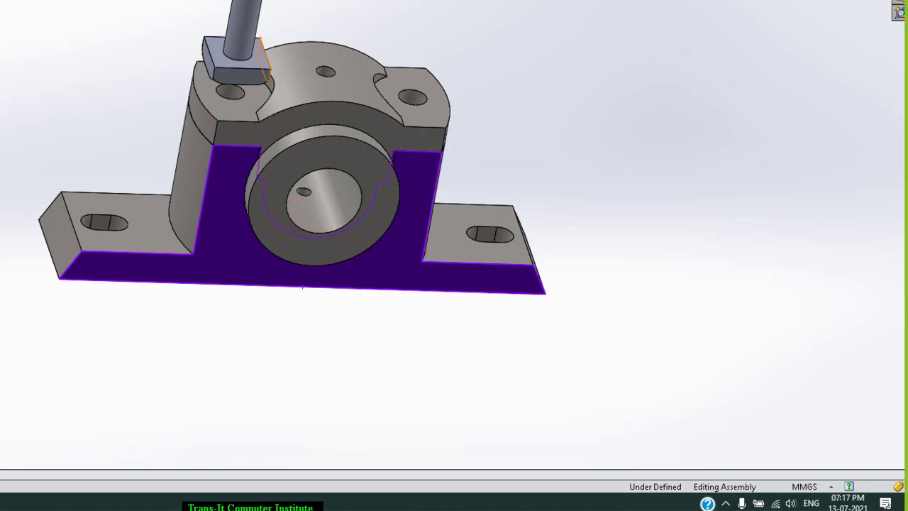
key(Delete)
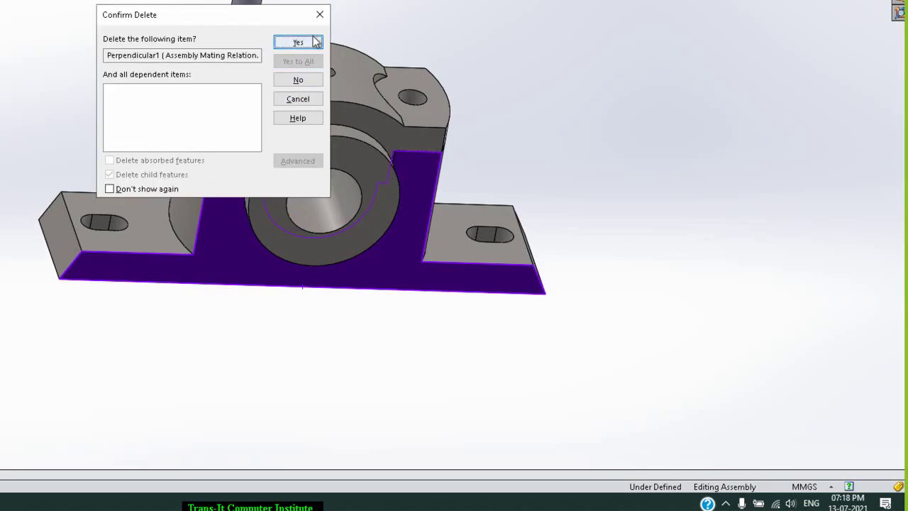
click(320, 14)
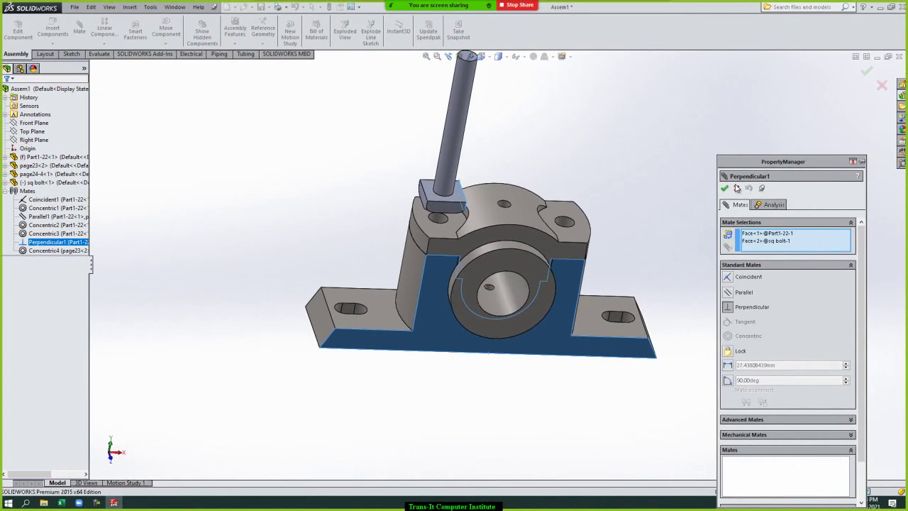
click(729, 190)
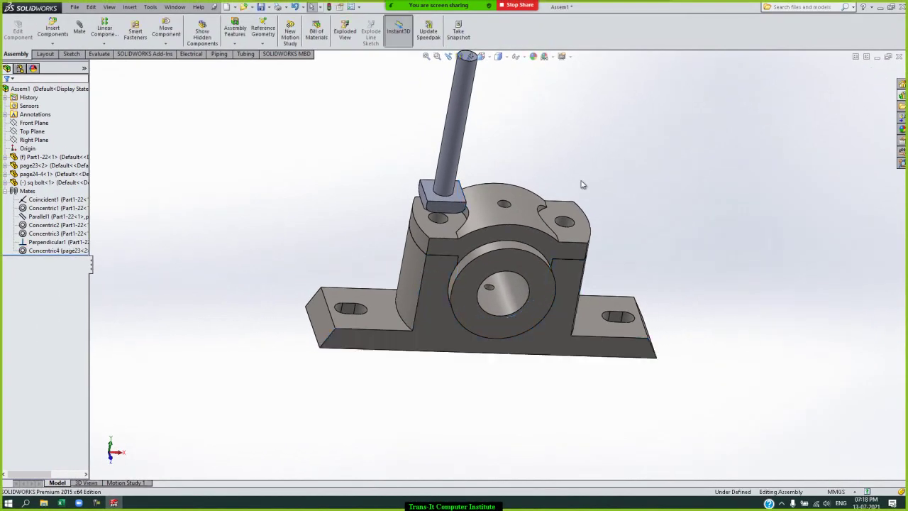
click(61, 244)
right_click(62, 244)
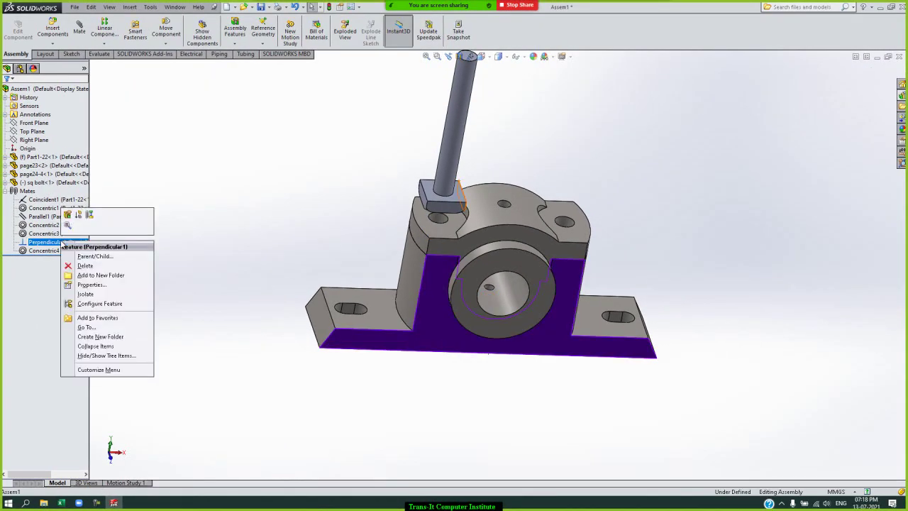
click(98, 266)
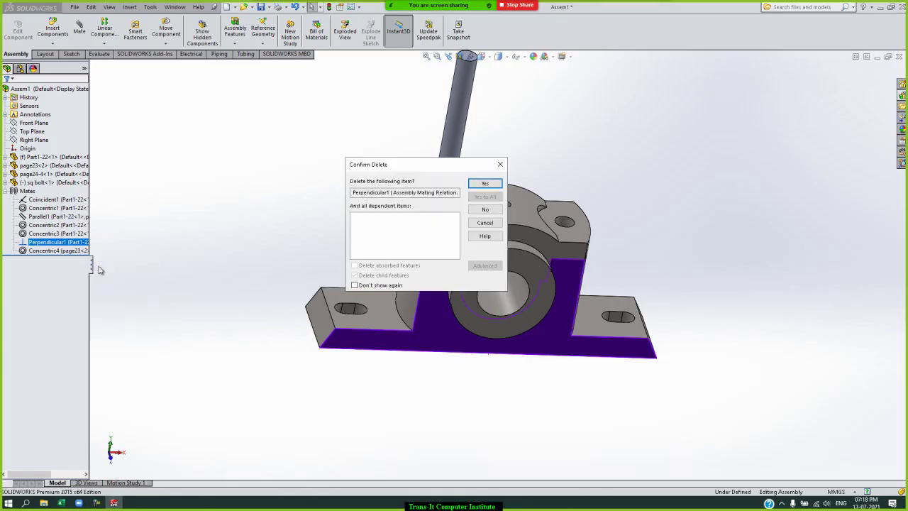
click(485, 184)
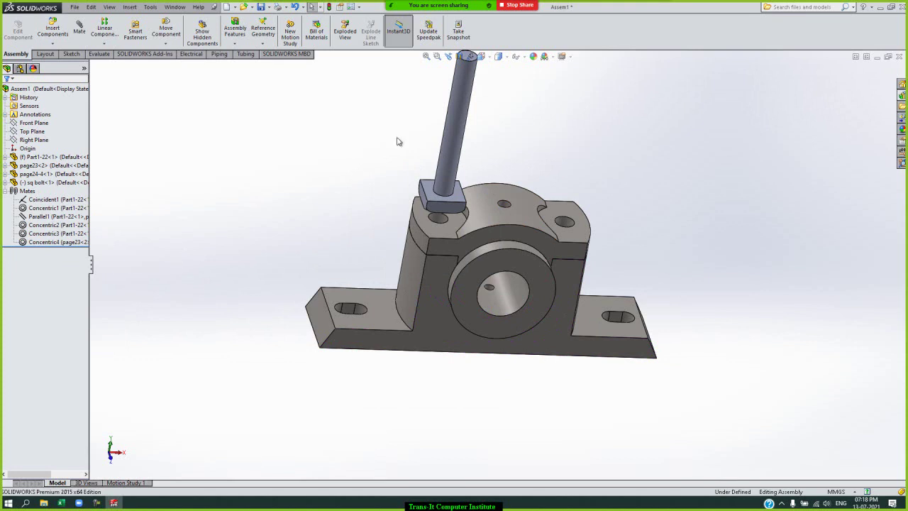
Step: Drop the square bolt through the housing and turn its head into the base's square recess
mouse_move(456, 125)
mouse_down()
mouse_move(413, 201)
mouse_move(370, 363)
mouse_up()
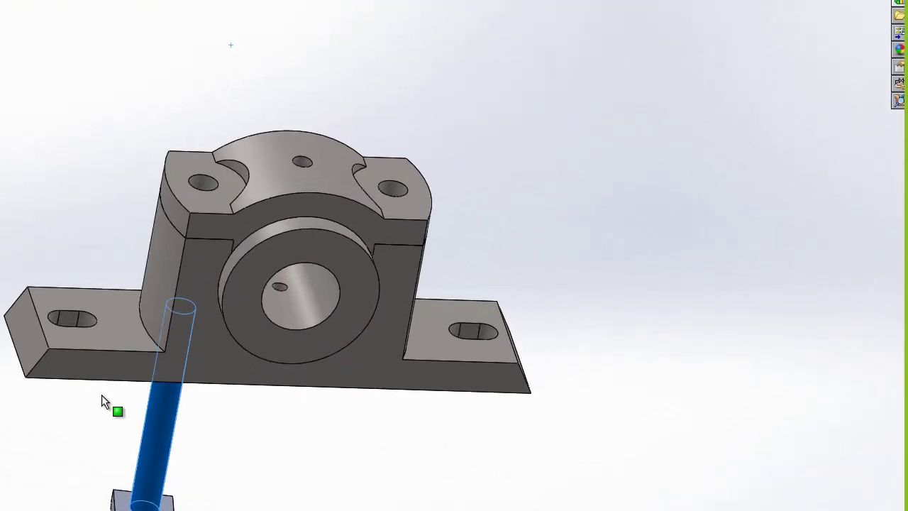
key(Up)
key(Up)
key(Up)
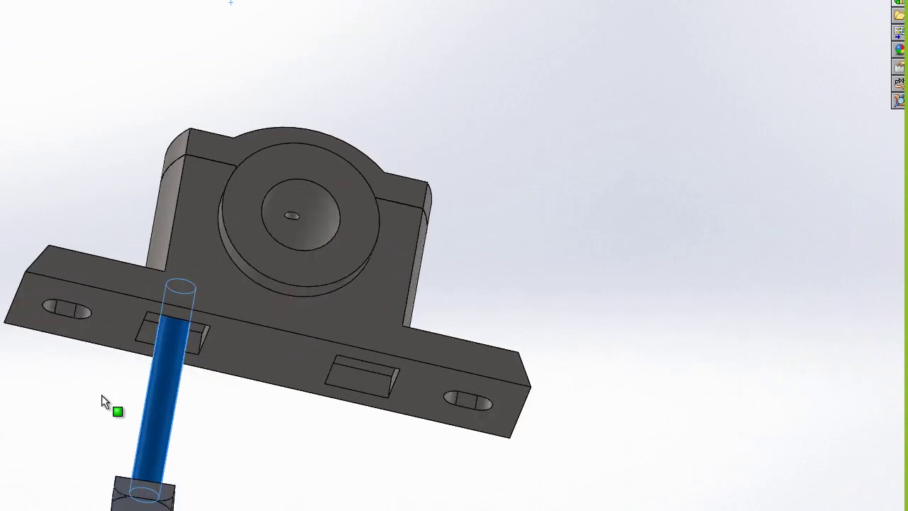
key(Up)
key(Up)
key(Up)
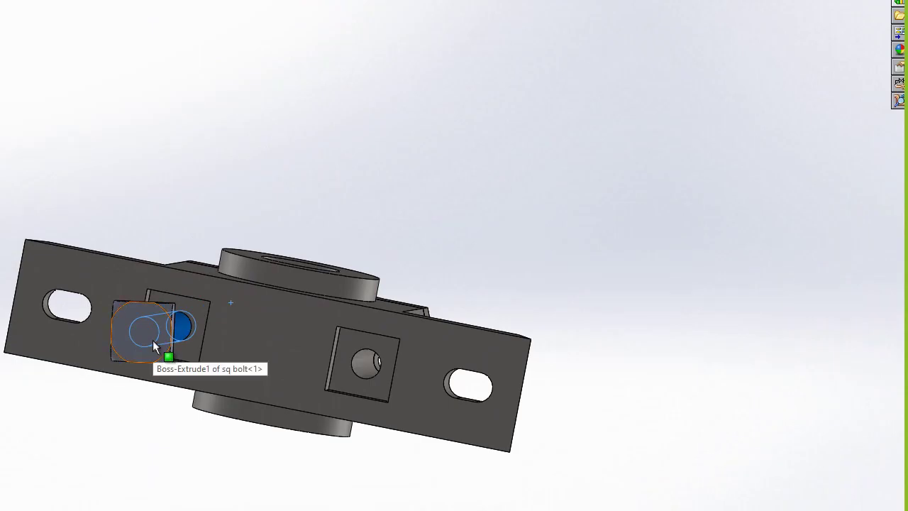
drag(152, 340, 176, 319)
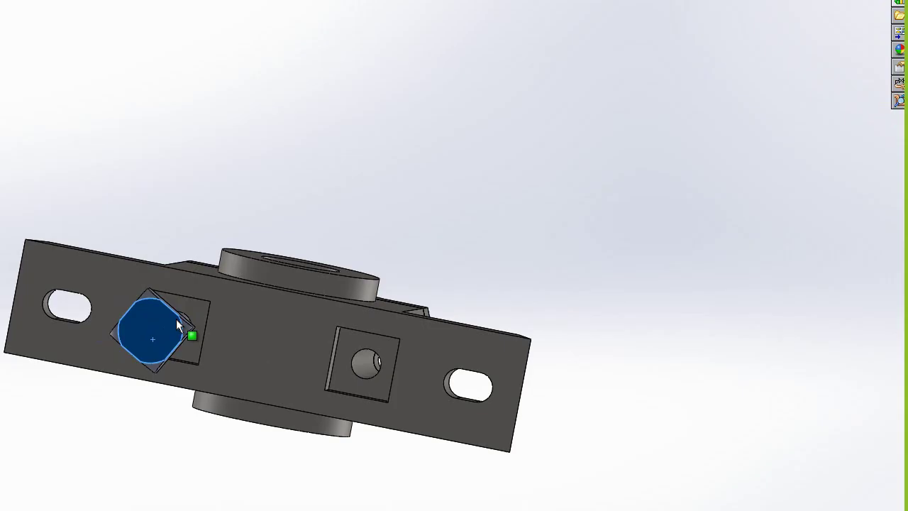
Step: Slide the square bolt further down into its hole
click(160, 151)
key(Down)
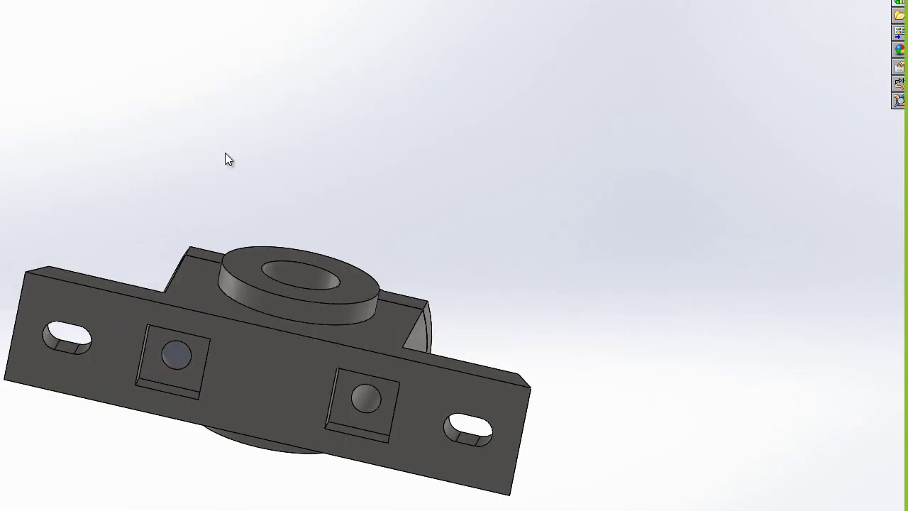
key(Down)
key(Down)
key(Down)
key(Down)
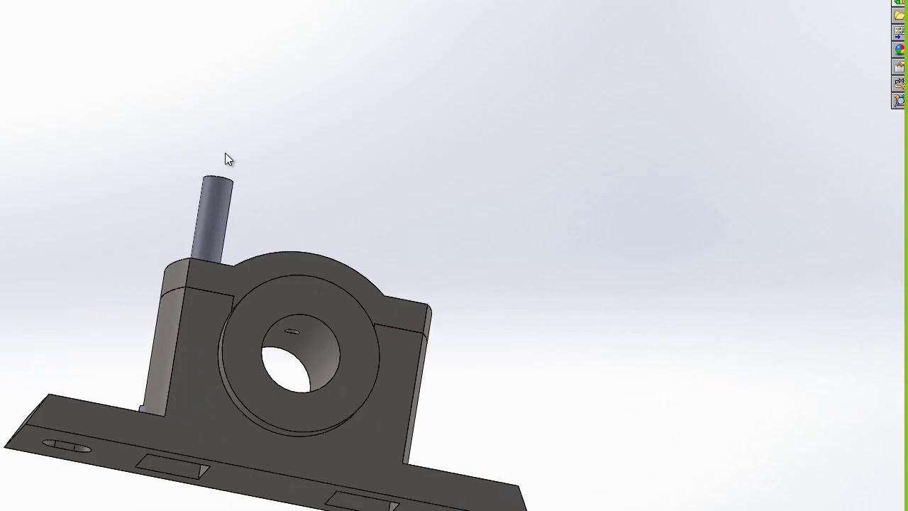
drag(223, 193, 197, 307)
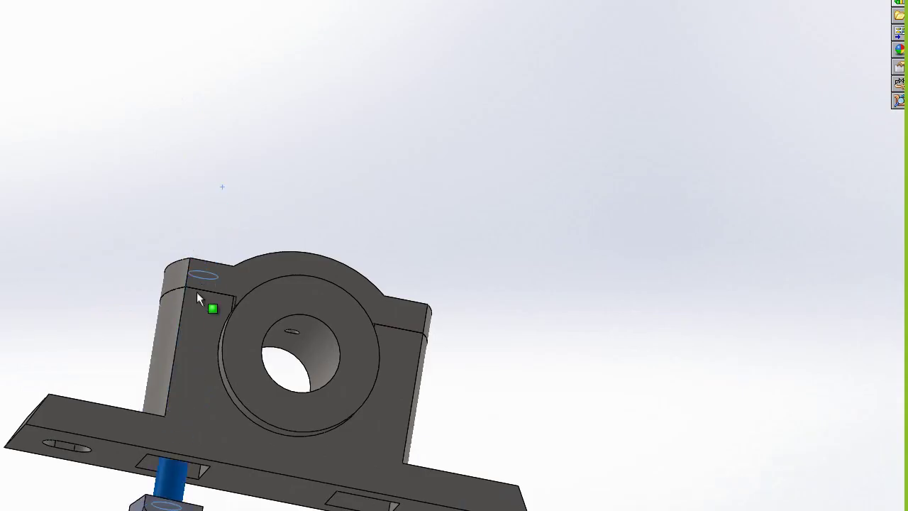
click(60, 224)
Step: Spin the bolt head toward the recess and inspect it from above and below
key(Down)
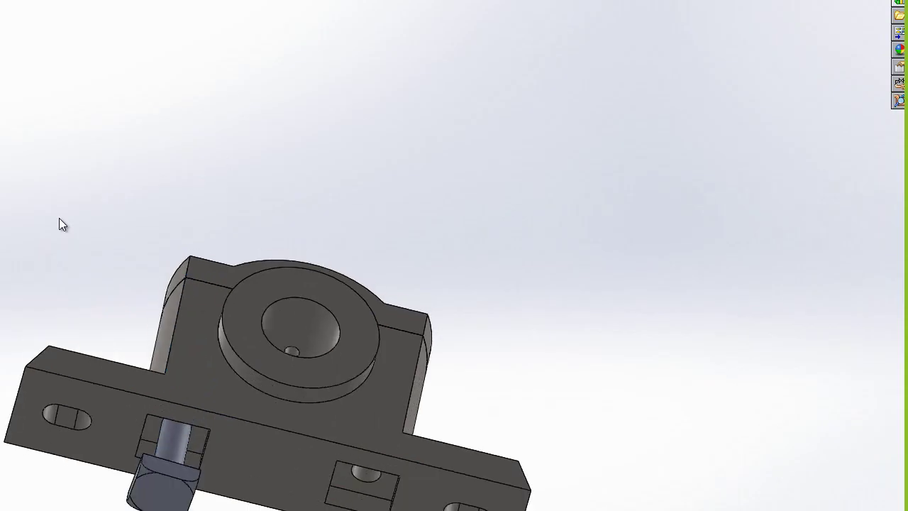
key(Down)
key(Down)
key(Down)
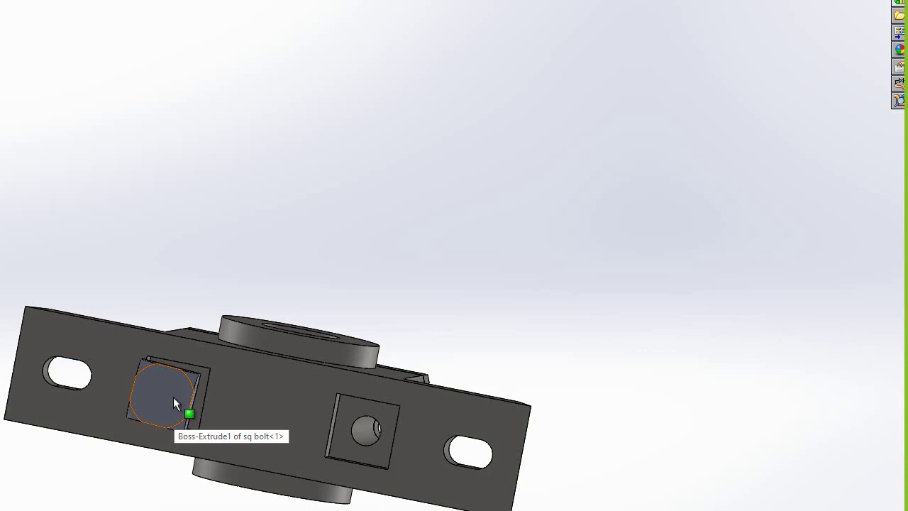
drag(174, 397, 176, 406)
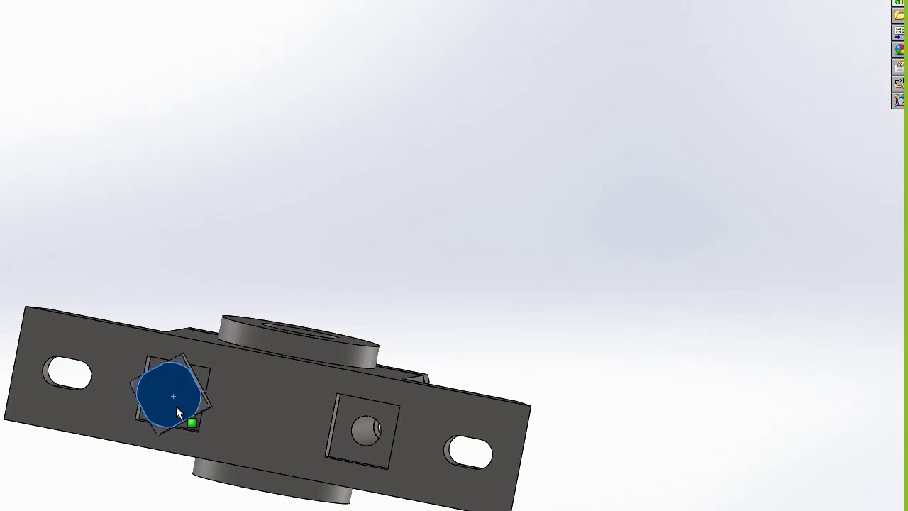
click(180, 285)
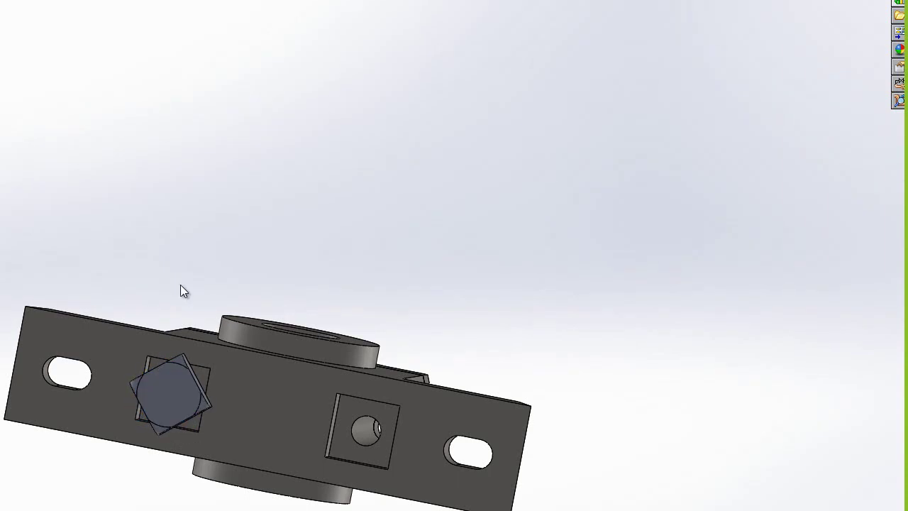
key(Up)
key(Up)
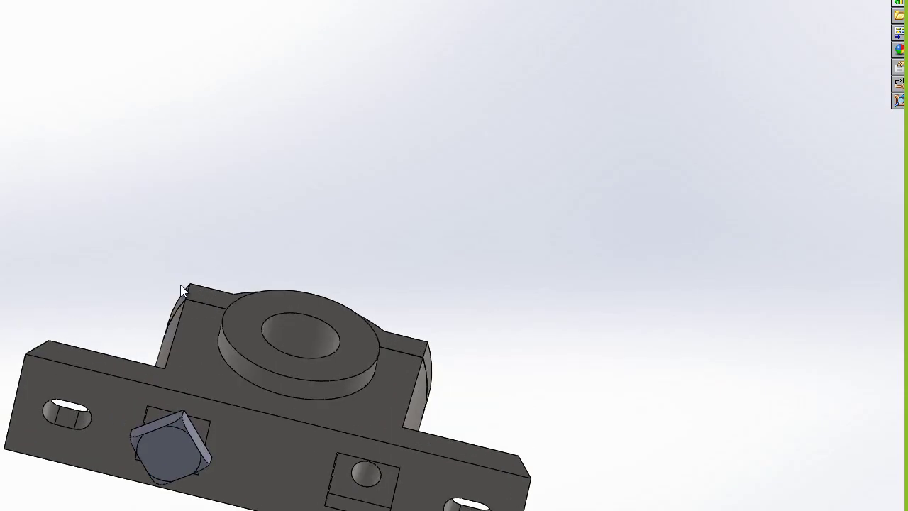
key(Up)
key(Up)
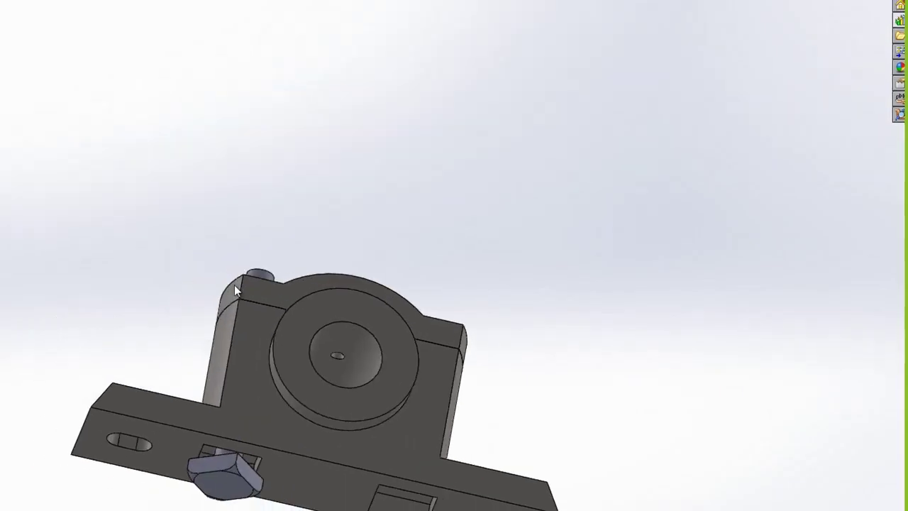
key(F11)
key(Up)
key(Up)
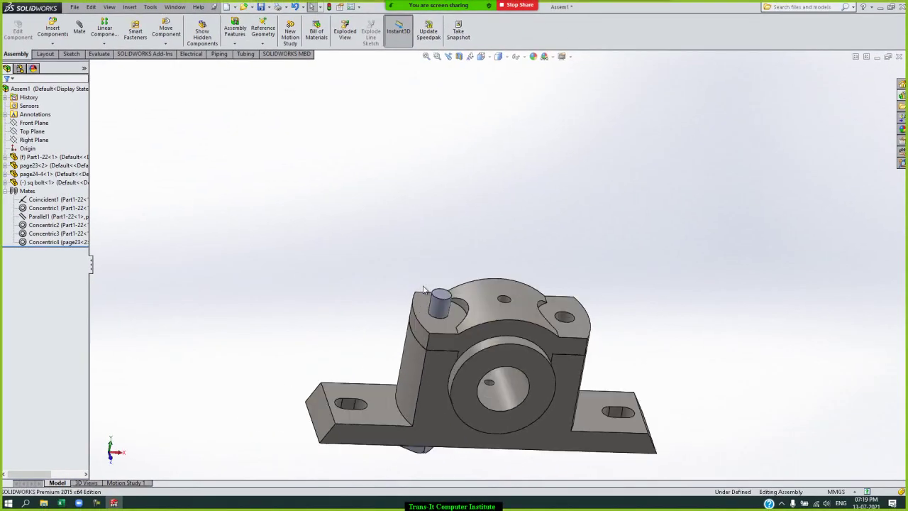
key(Down)
key(Down)
key(Down)
key(Down)
key(Down)
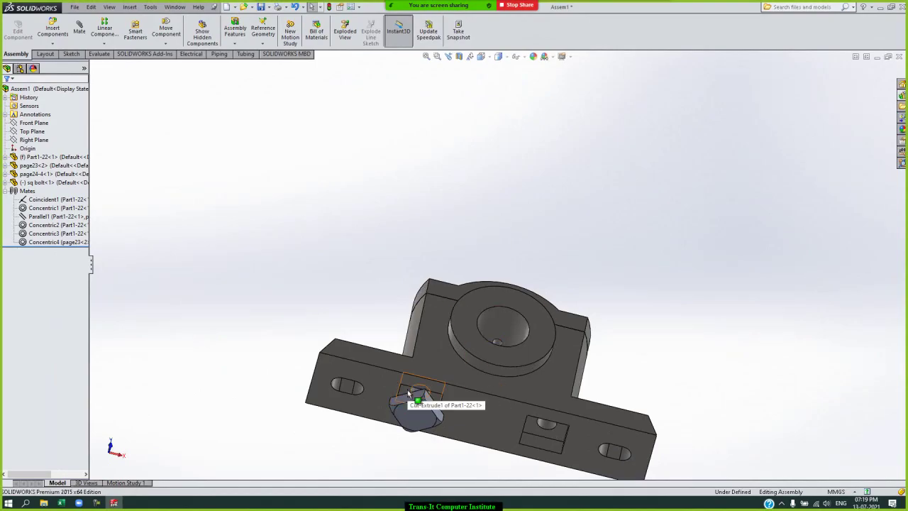
Step: Add a Coincident2 mate pressing the bolt head face against the base underside at the recess
click(407, 389)
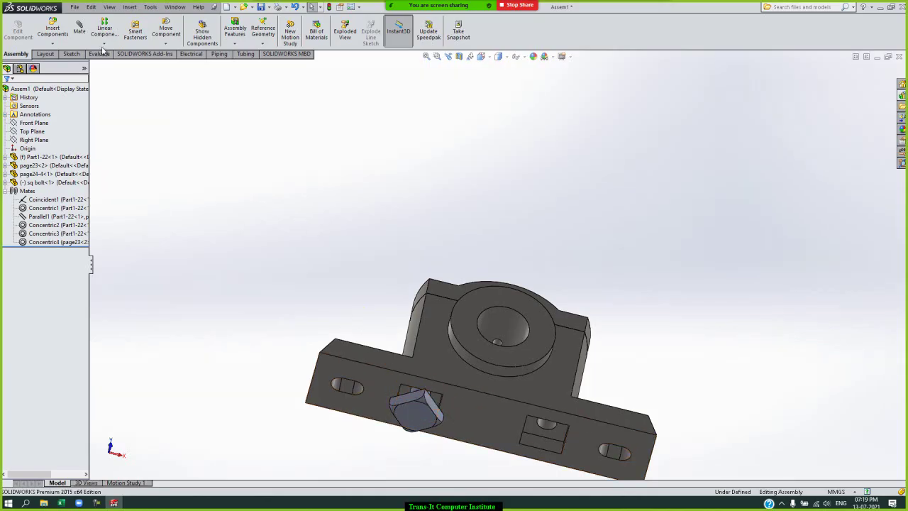
click(81, 30)
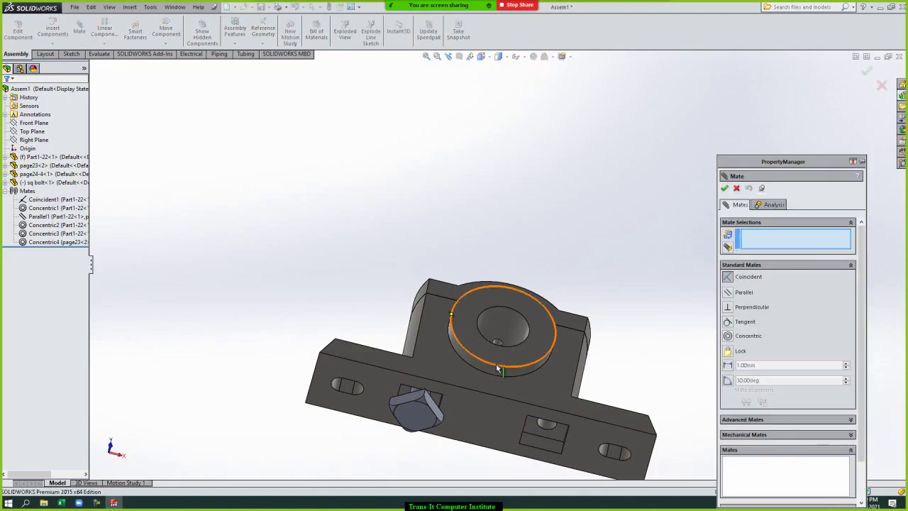
click(436, 398)
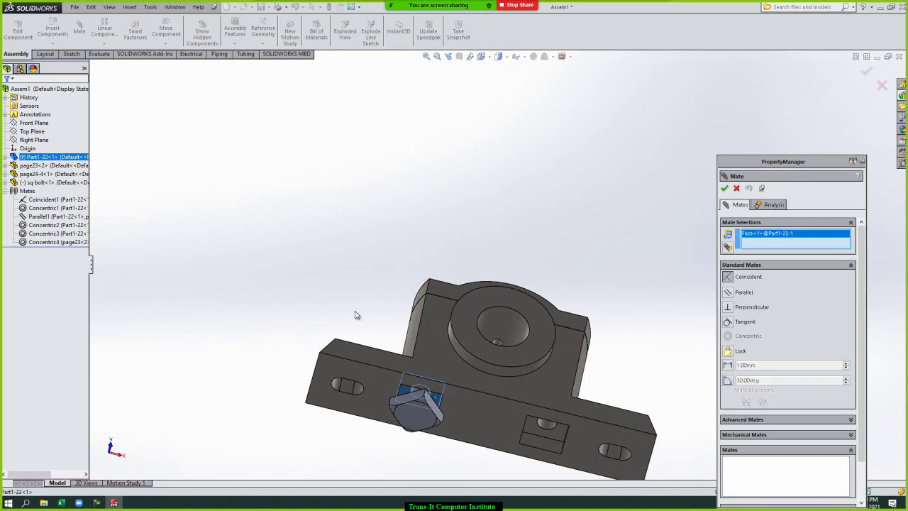
key(Up)
key(Up)
key(Up)
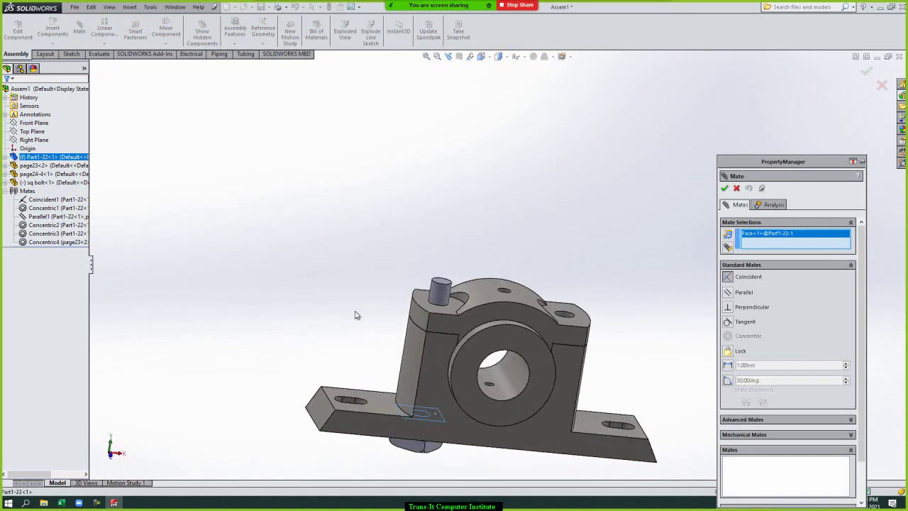
key(Up)
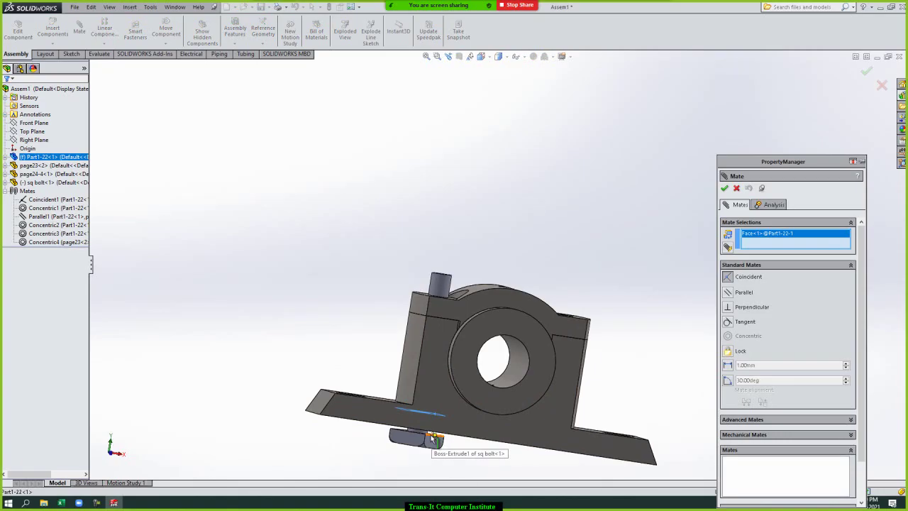
scroll(433, 436, up, 3)
scroll(460, 403, up, 2)
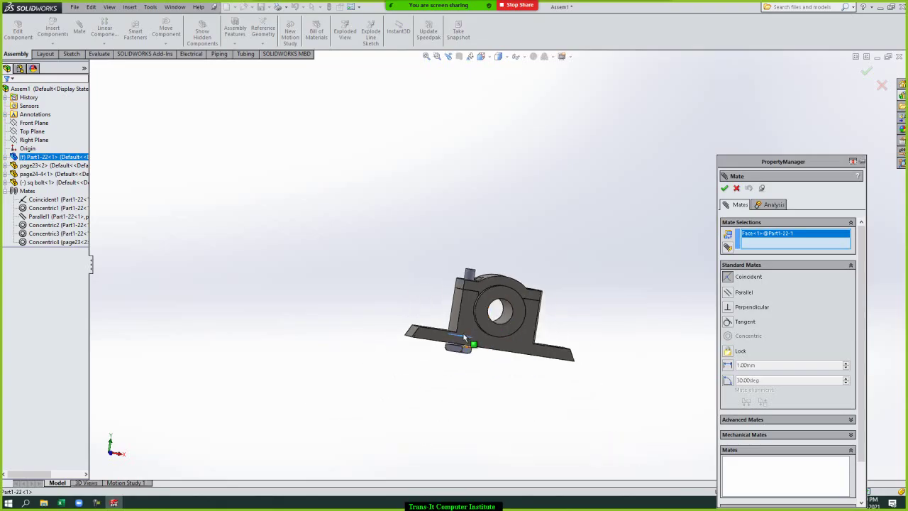
scroll(464, 341, down, 5)
scroll(465, 341, down, 1)
scroll(476, 322, down, 2)
scroll(497, 328, down, 2)
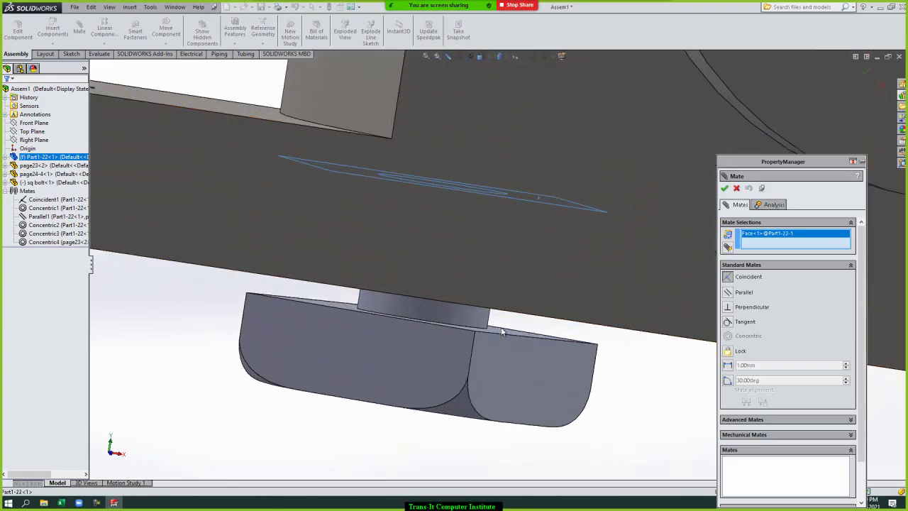
click(519, 332)
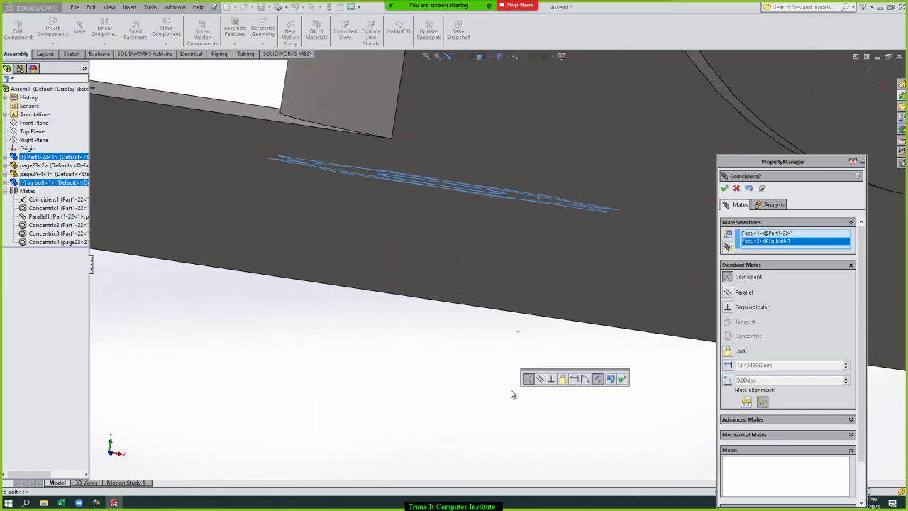
click(724, 189)
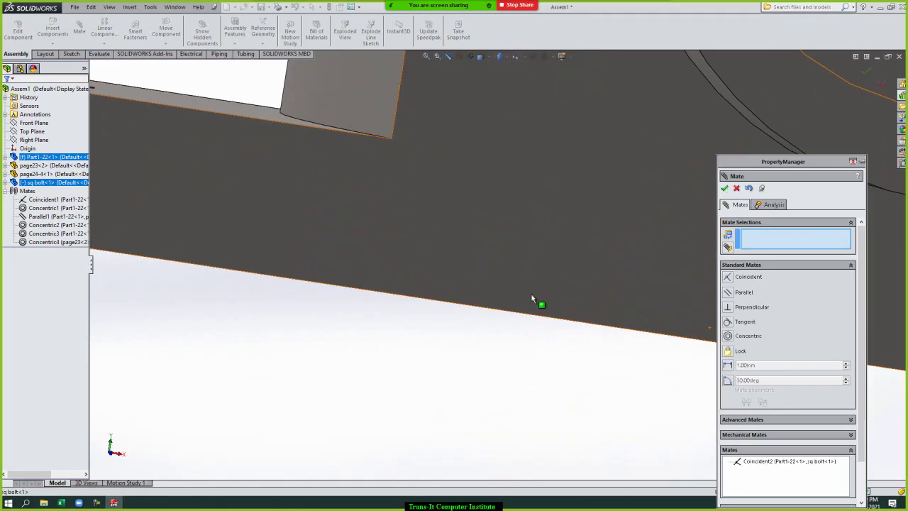
Step: Add a Perpendicular2 mate squaring the bolt head with the Part1-22 square recess
scroll(498, 338, down, 3)
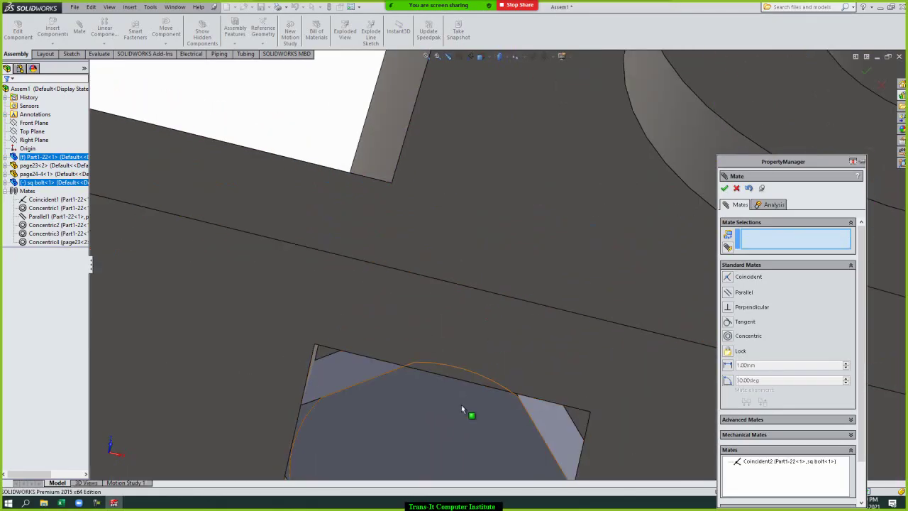
scroll(471, 411, up, 5)
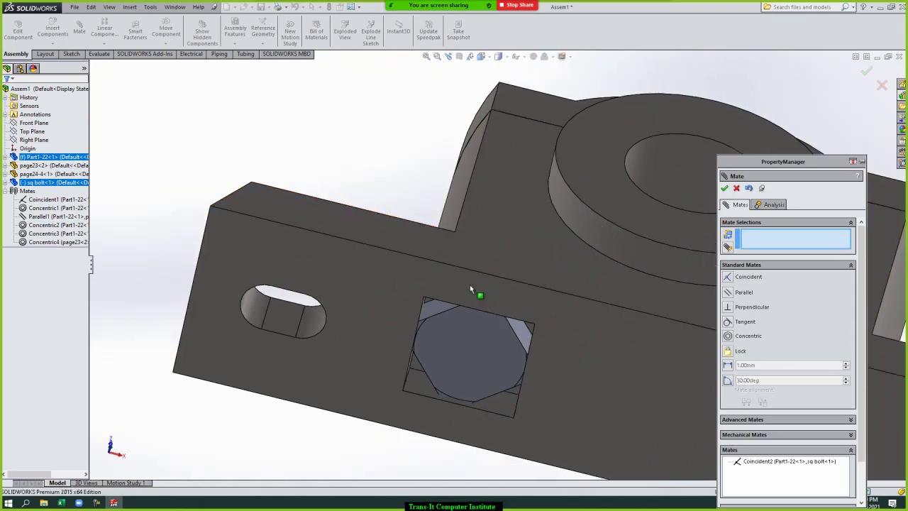
scroll(428, 191, up, 2)
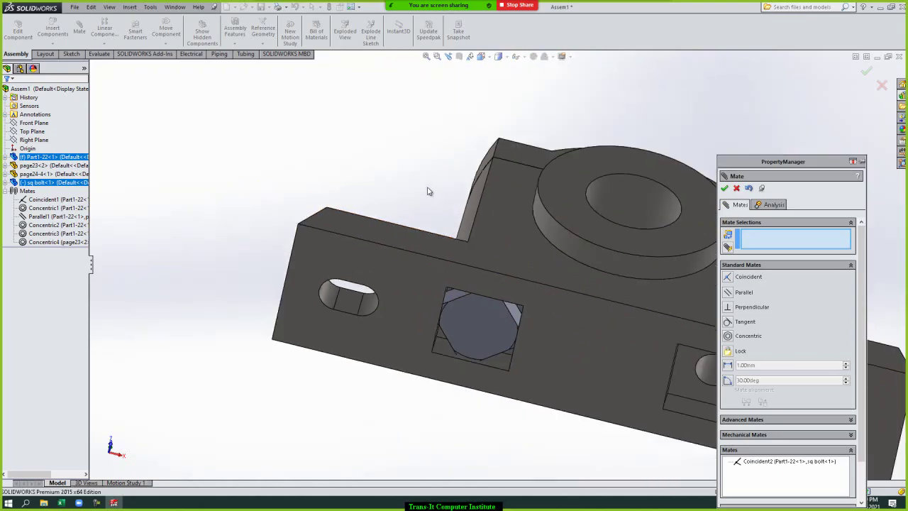
key(Up)
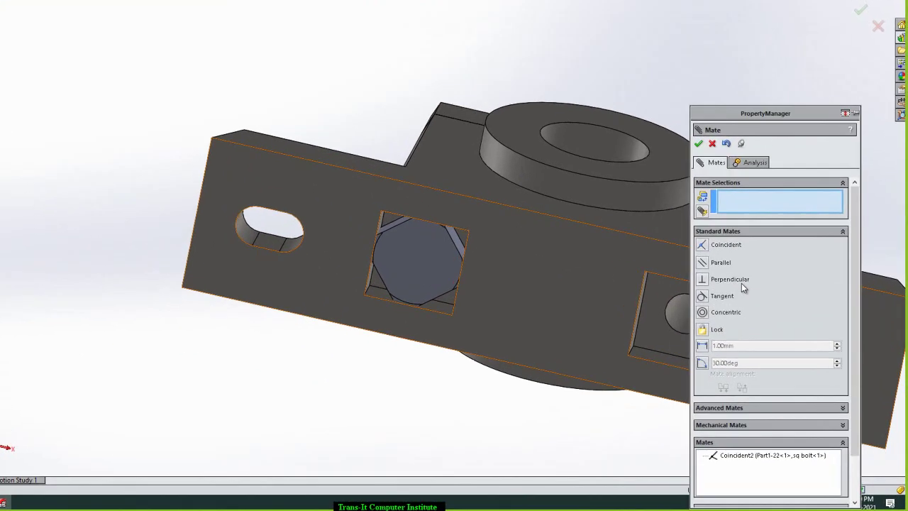
click(742, 283)
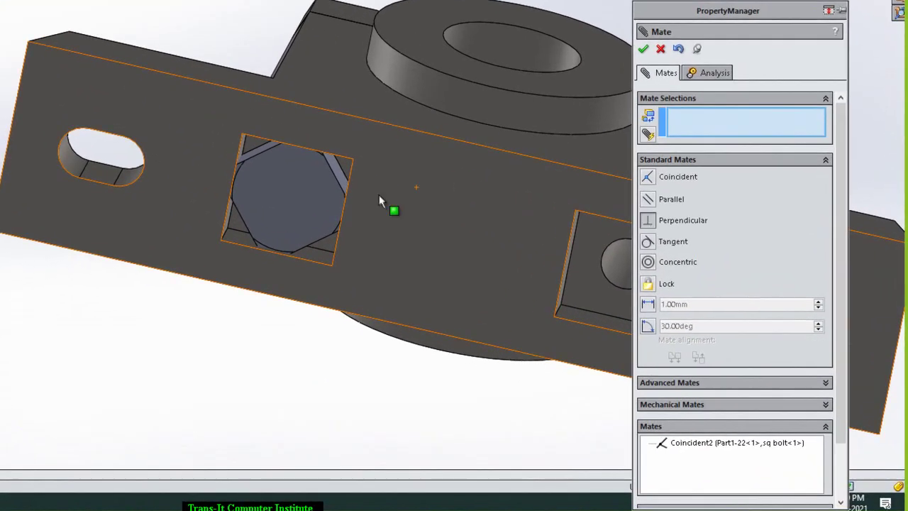
scroll(267, 149, up, 3)
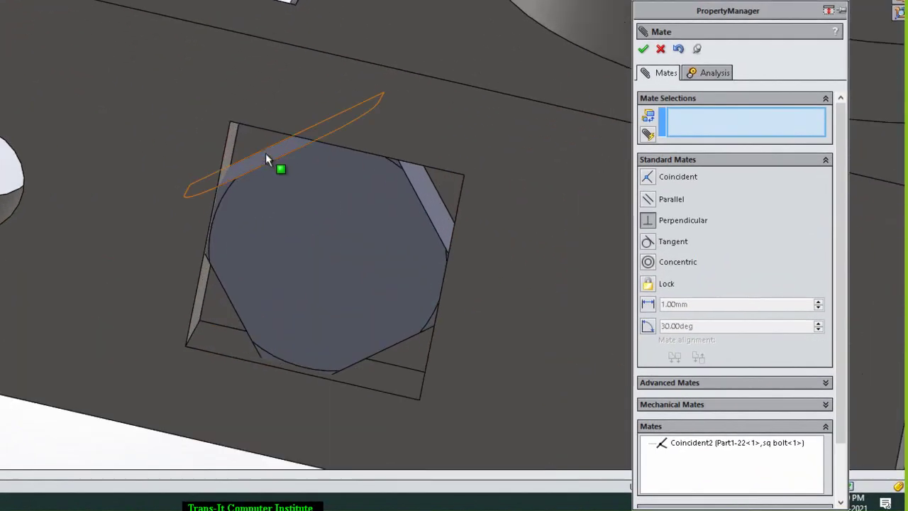
click(268, 169)
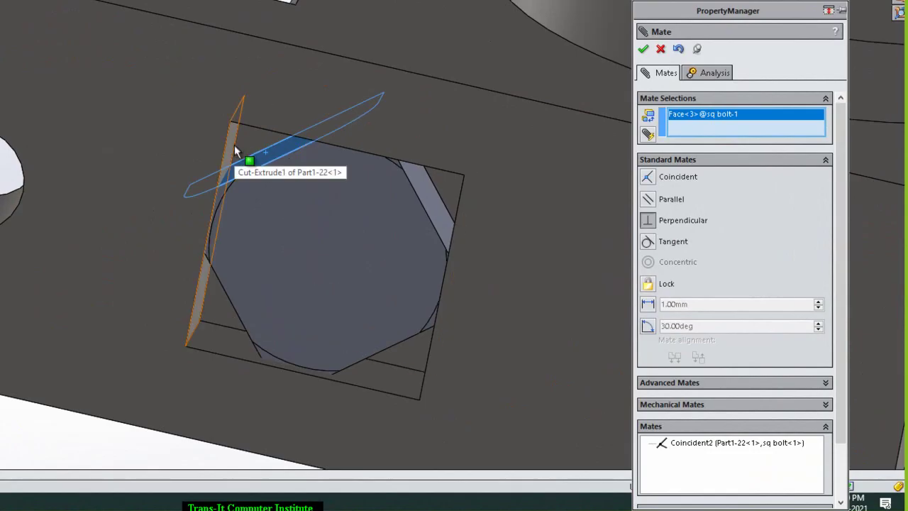
click(234, 145)
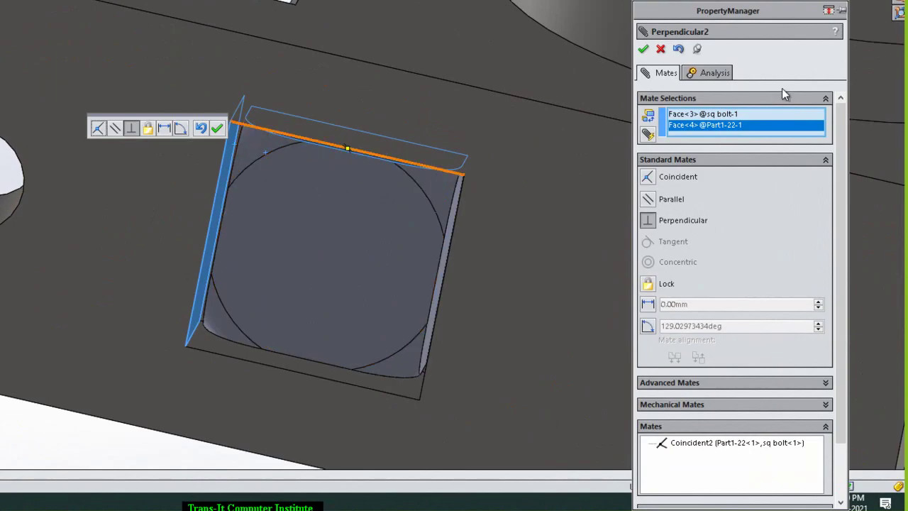
click(643, 50)
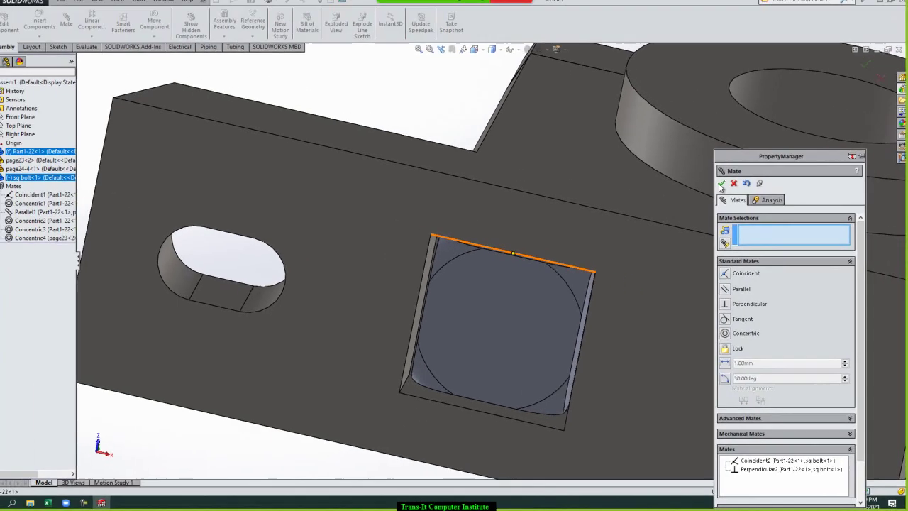
click(643, 49)
Step: Zoom to fit and tilt the view to see the whole pillow block from above
key(z)
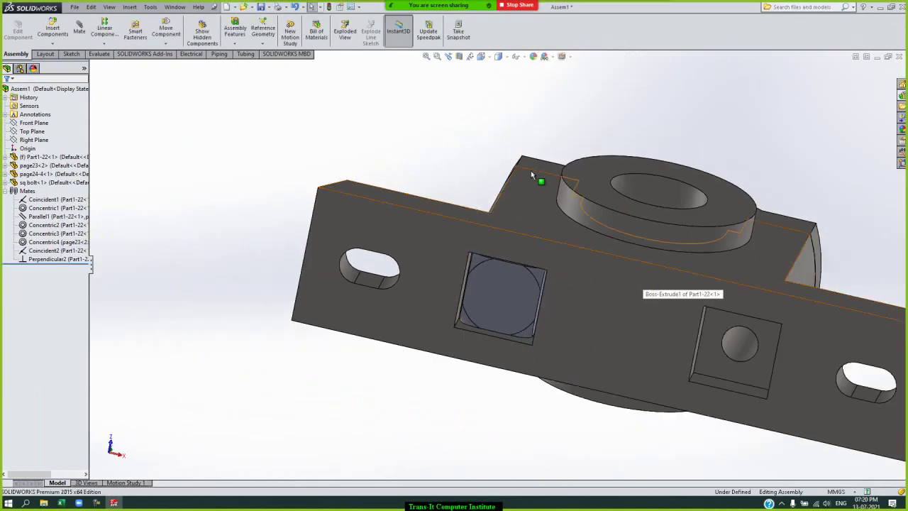
key(Down)
key(Down)
key(Down)
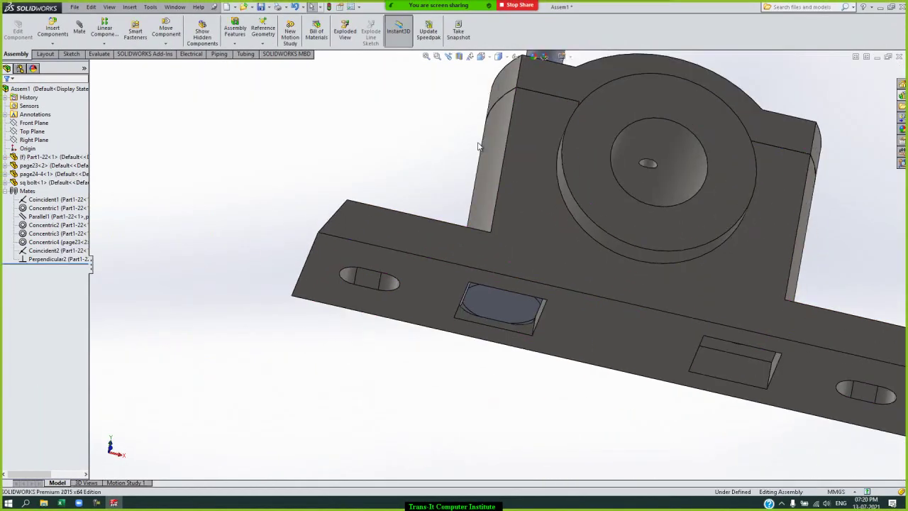
key(f)
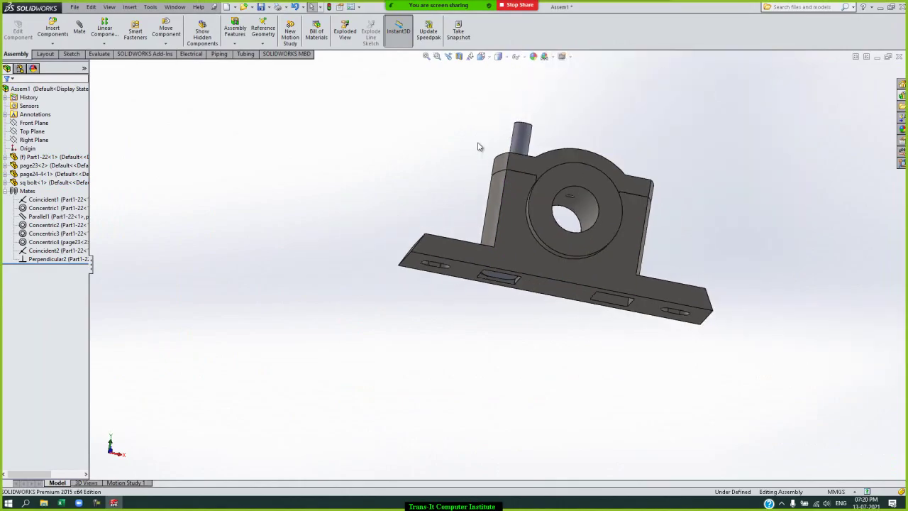
key(Down)
key(Down)
key(Down)
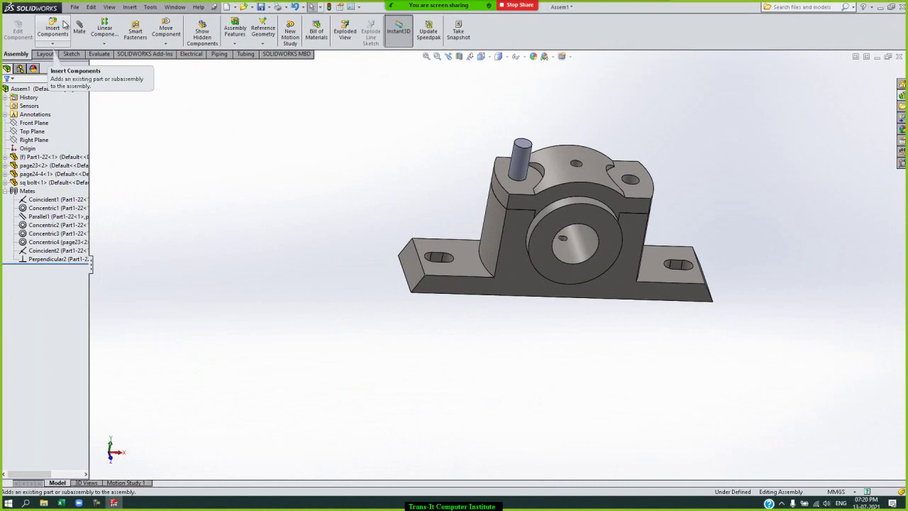
Step: Insert the Page24-3-m12 lock nut and page24-4 files together into the assembly
click(64, 24)
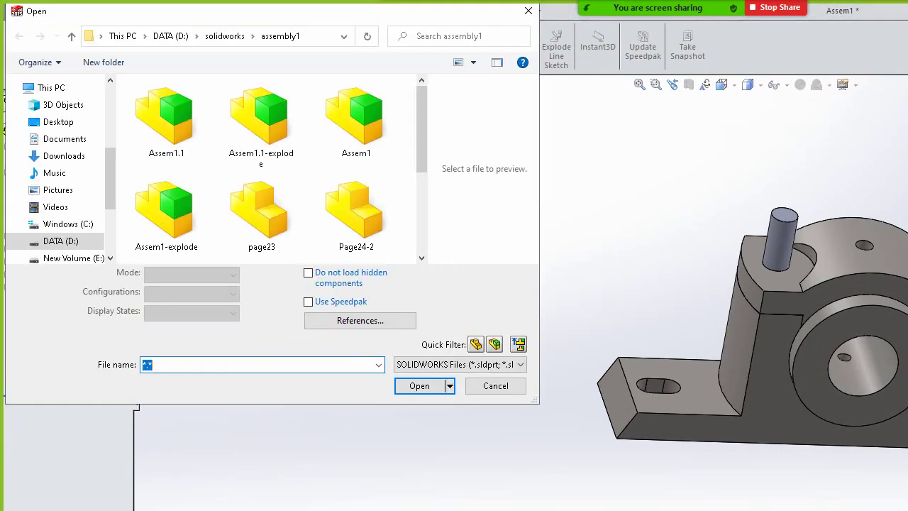
click(424, 258)
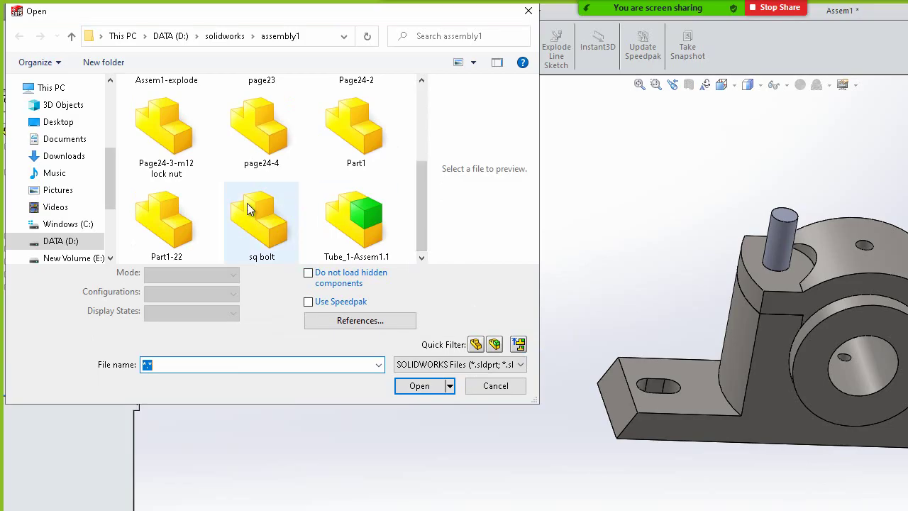
click(176, 162)
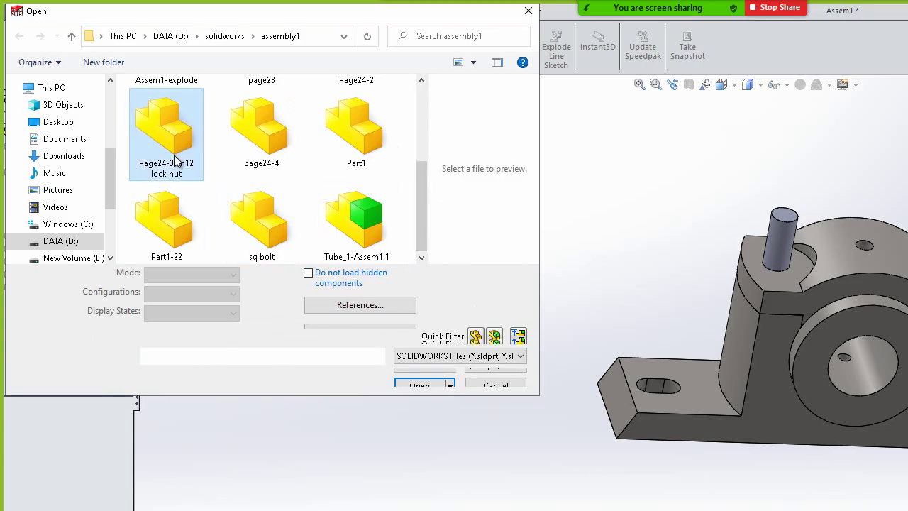
mouse_move(423, 178)
mouse_down()
mouse_move(424, 136)
mouse_move(424, 149)
mouse_up()
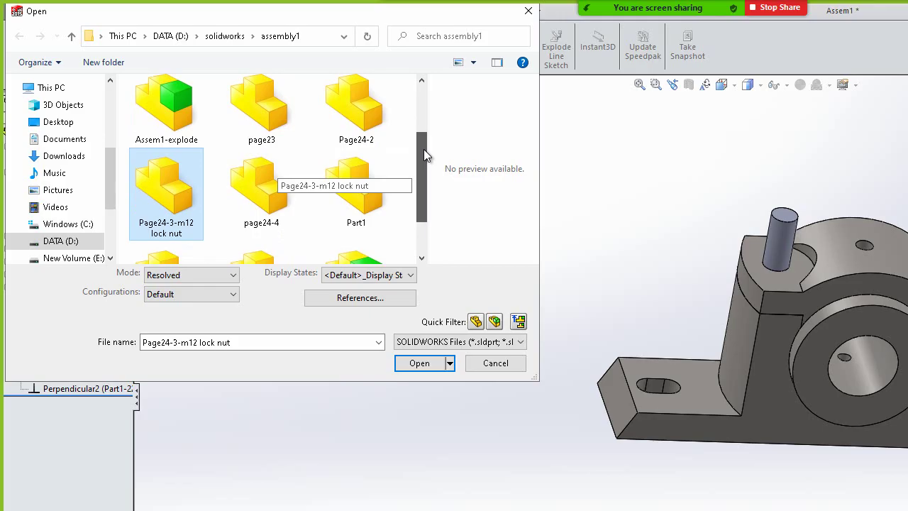
click(273, 201)
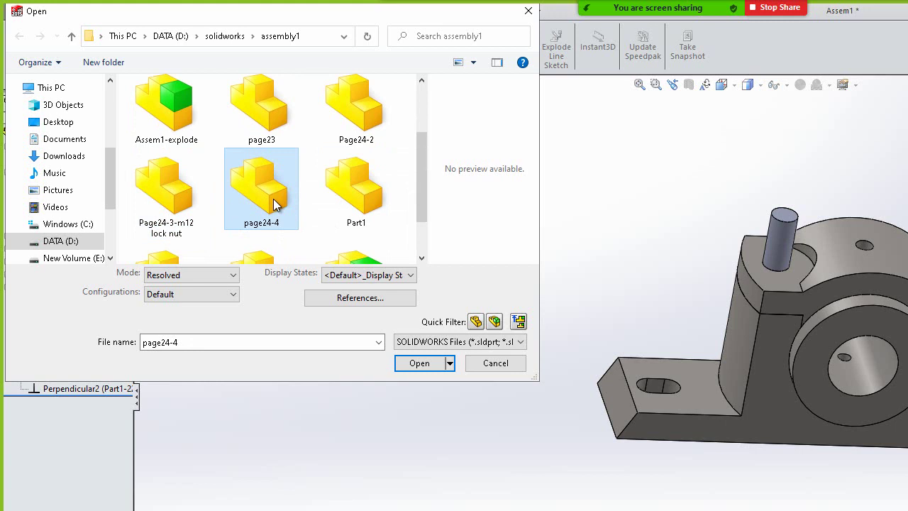
mouse_move(274, 198)
mouse_down()
mouse_move(234, 215)
mouse_move(247, 215)
mouse_up()
ctrl+click(167, 221)
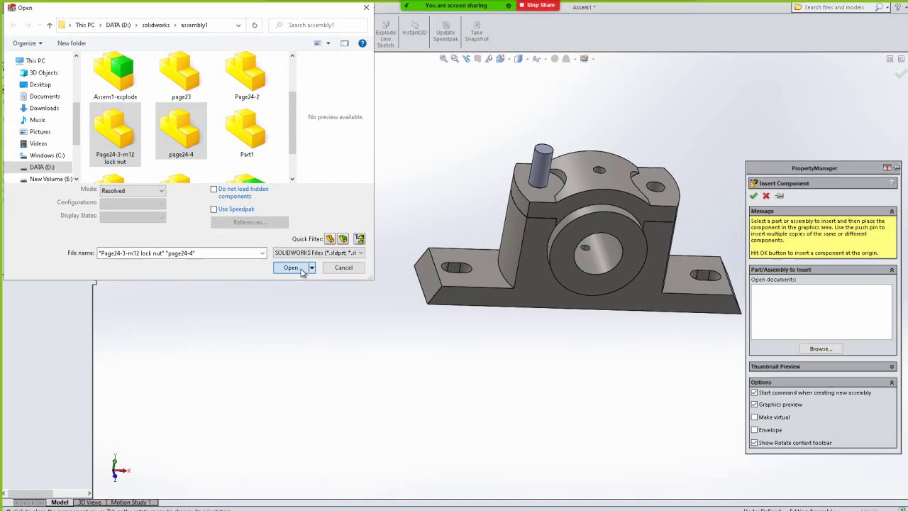
click(300, 271)
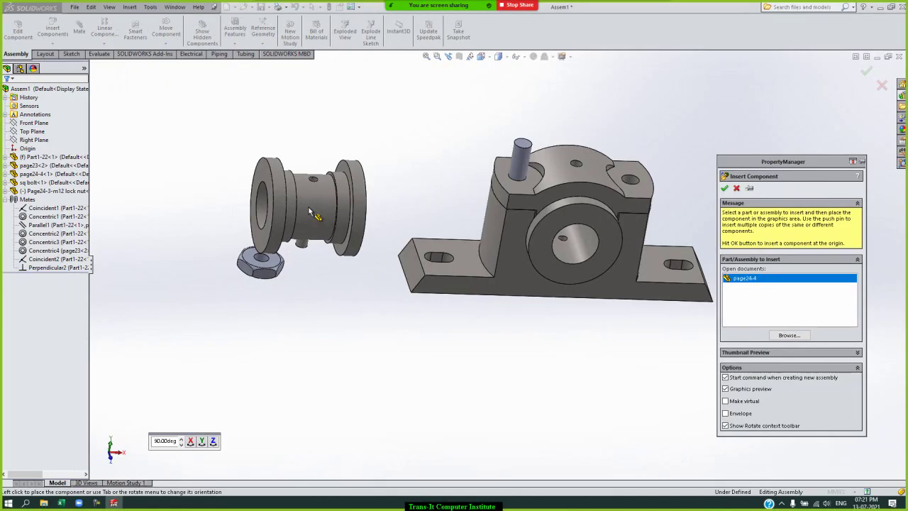
Step: Place a page24-4 copy, then delete that extra copy from the assembly
click(319, 190)
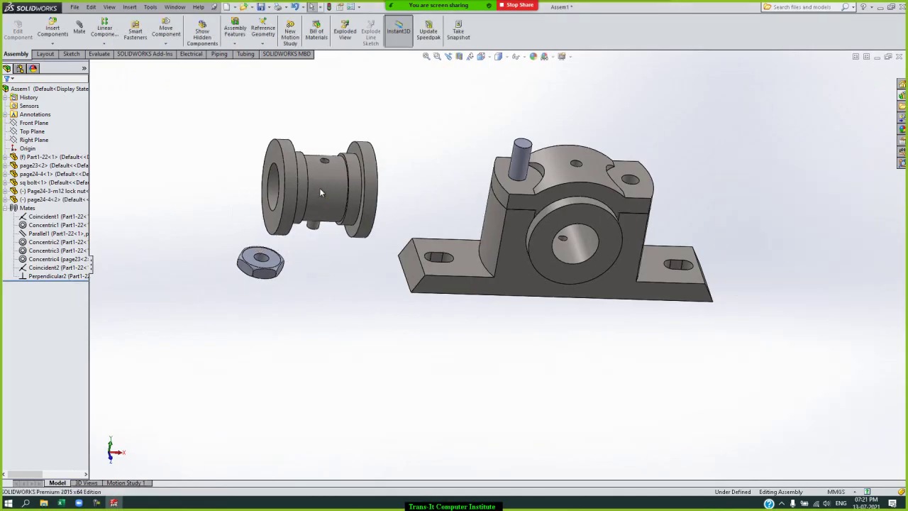
click(339, 186)
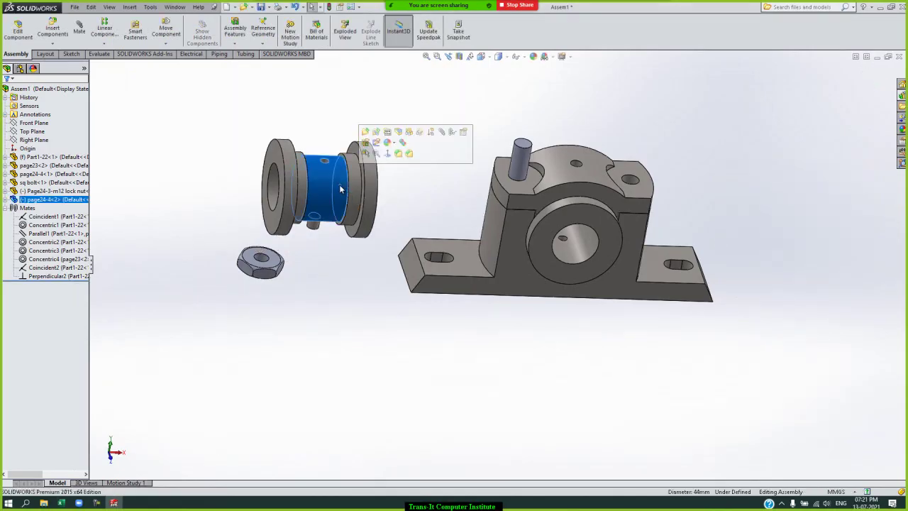
key(Delete)
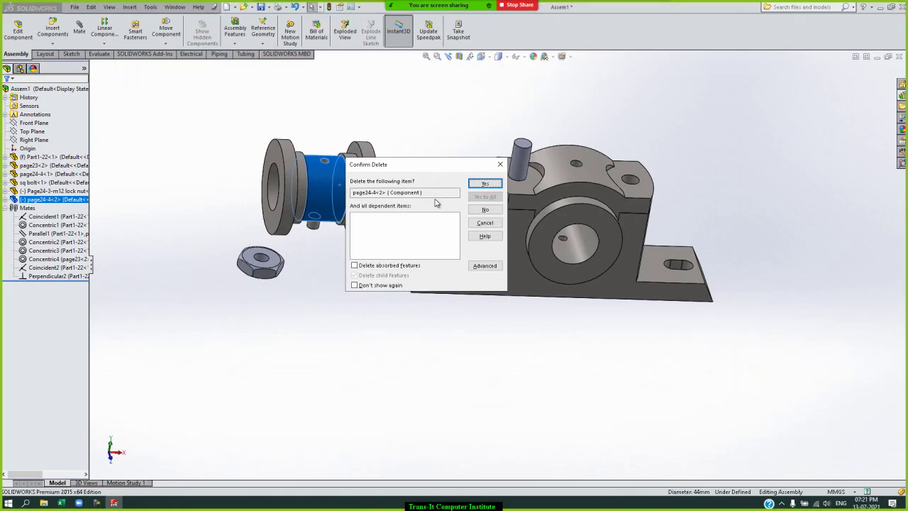
click(489, 185)
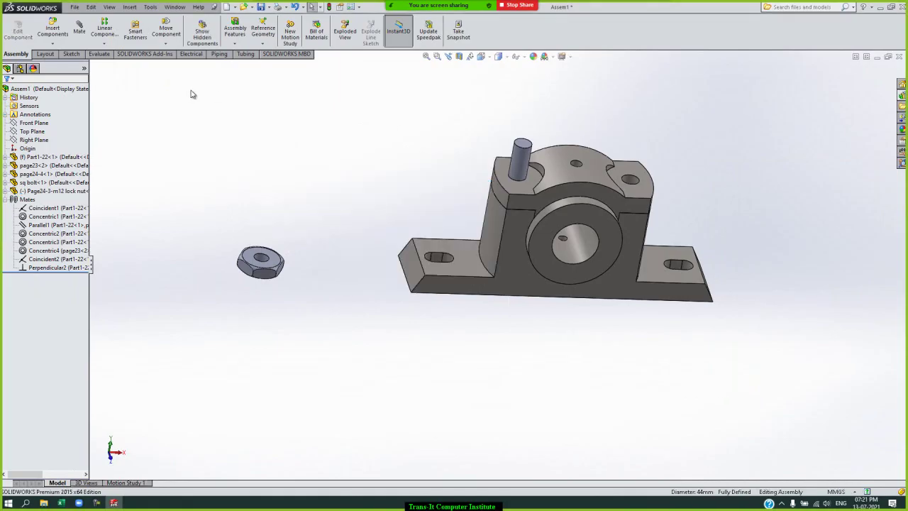
click(52, 29)
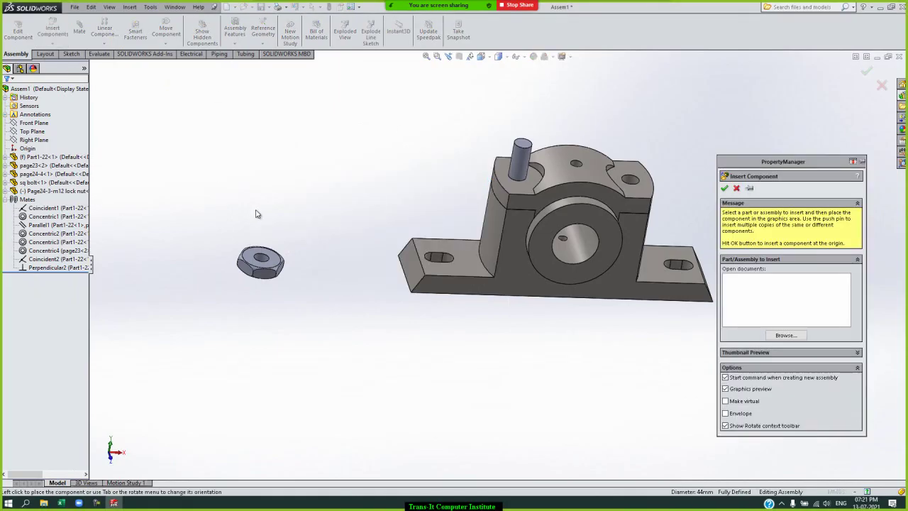
Step: Insert the Page24-2 nut from the open documents beside the pillow block
click(809, 343)
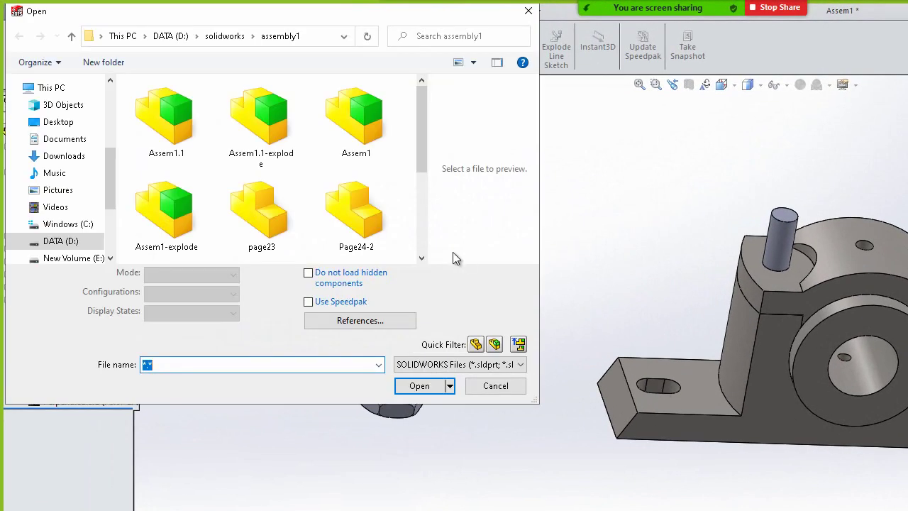
click(421, 258)
click(422, 258)
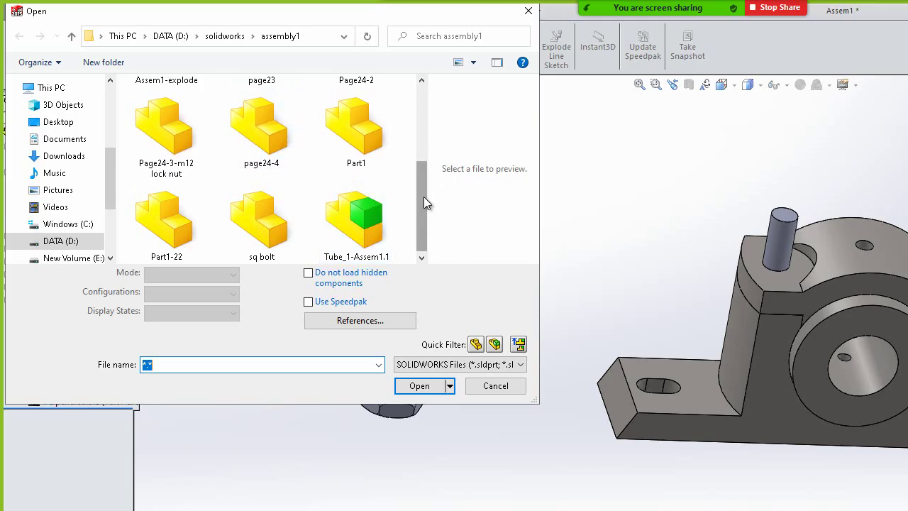
drag(424, 197, 424, 169)
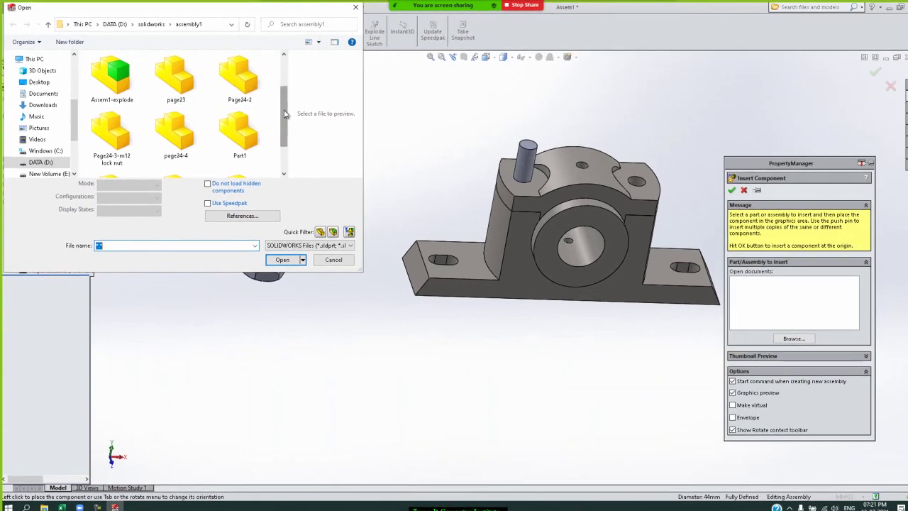
key(Escape)
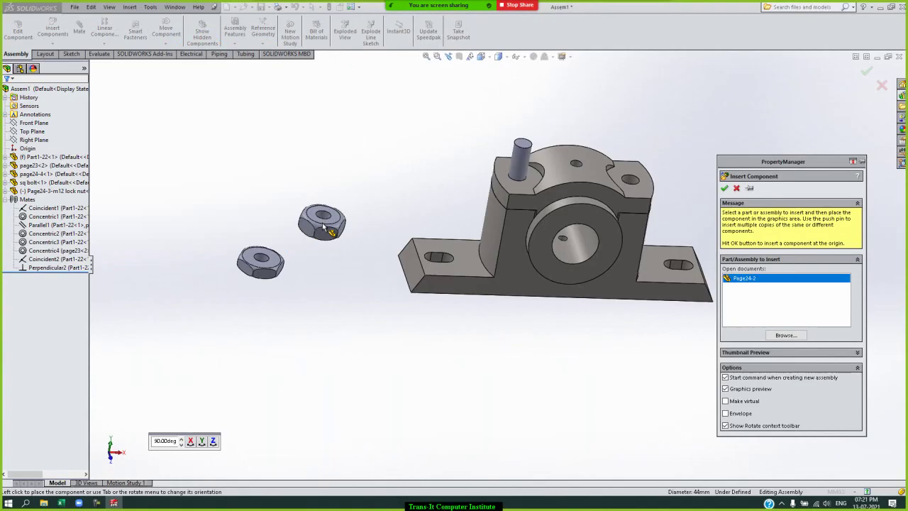
click(324, 226)
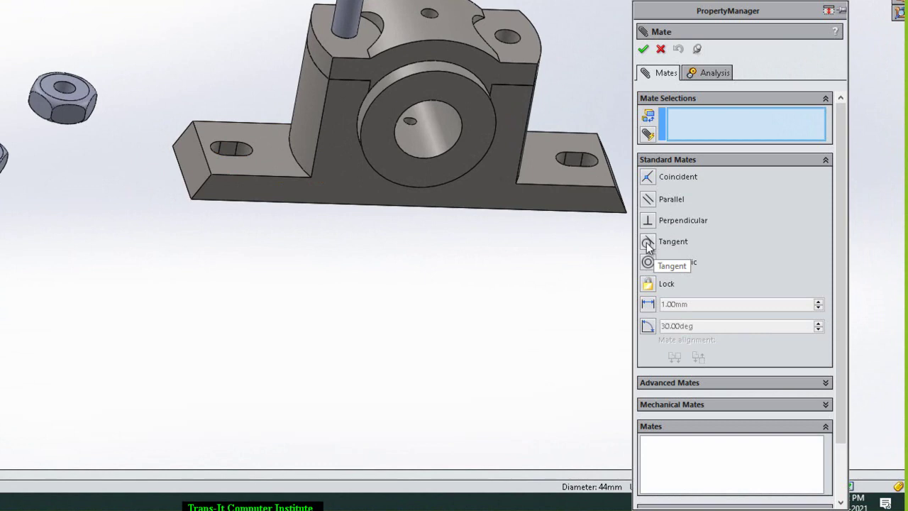
Step: Mate a Page24-2 nut face coincident with the bearing cap's top face (Coincident3)
click(353, 44)
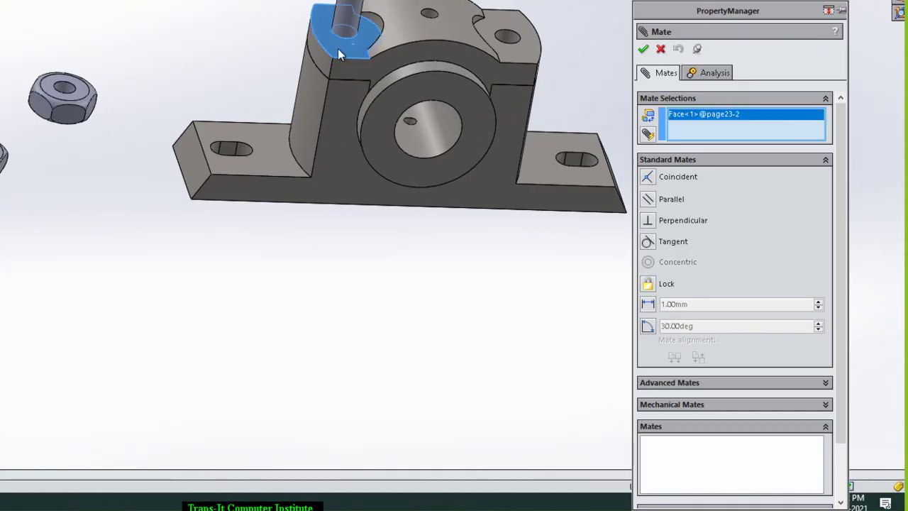
click(644, 177)
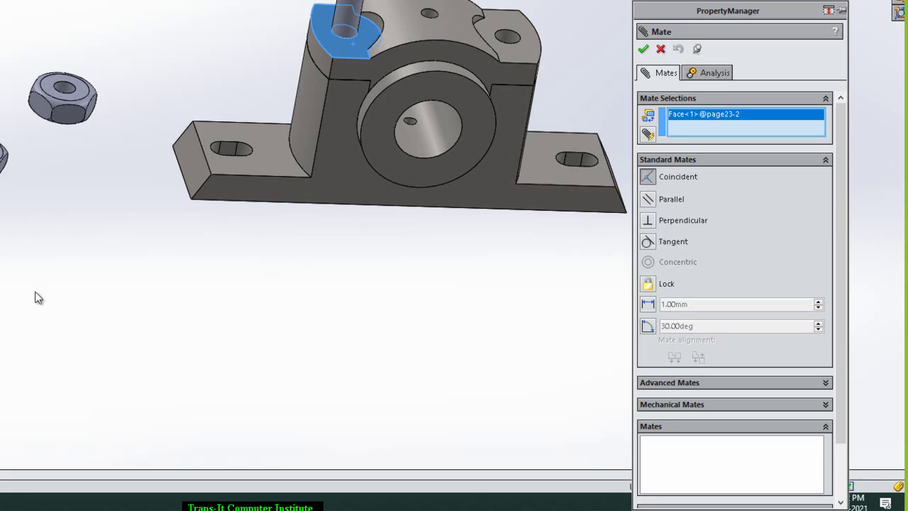
key(Up)
key(Up)
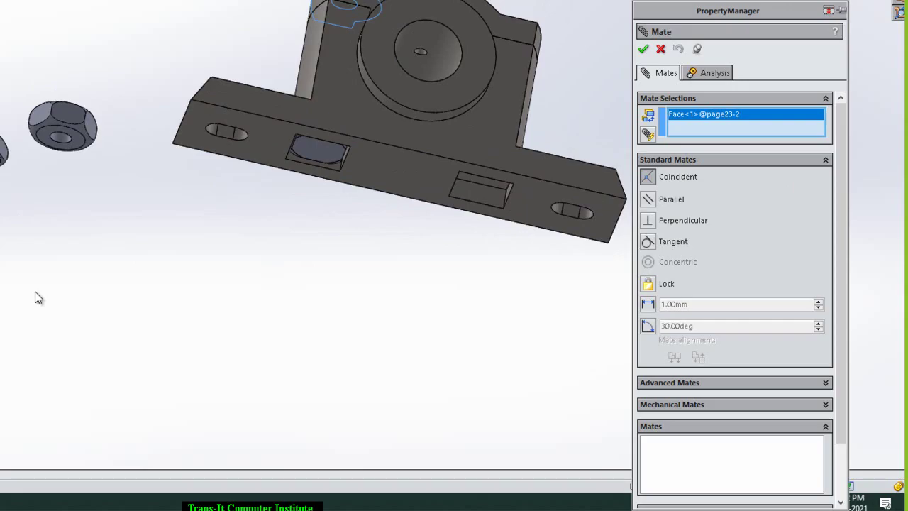
click(75, 143)
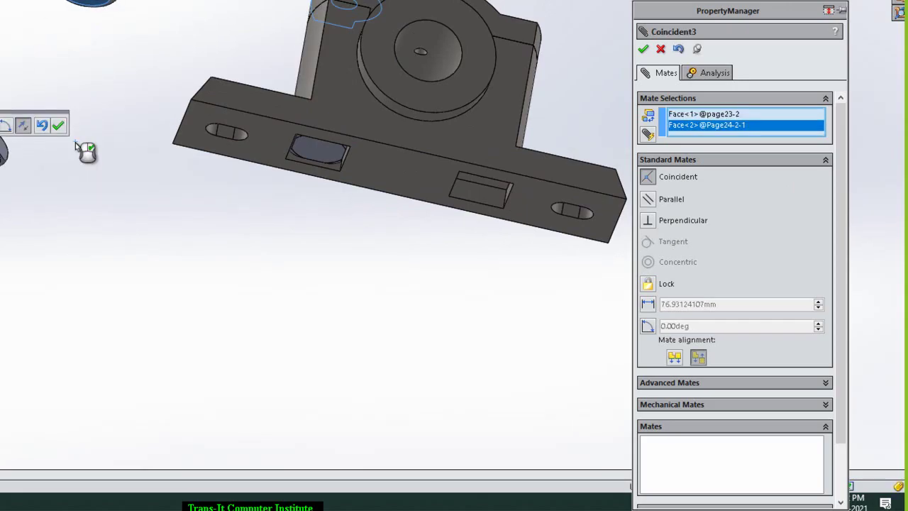
right_click(76, 143)
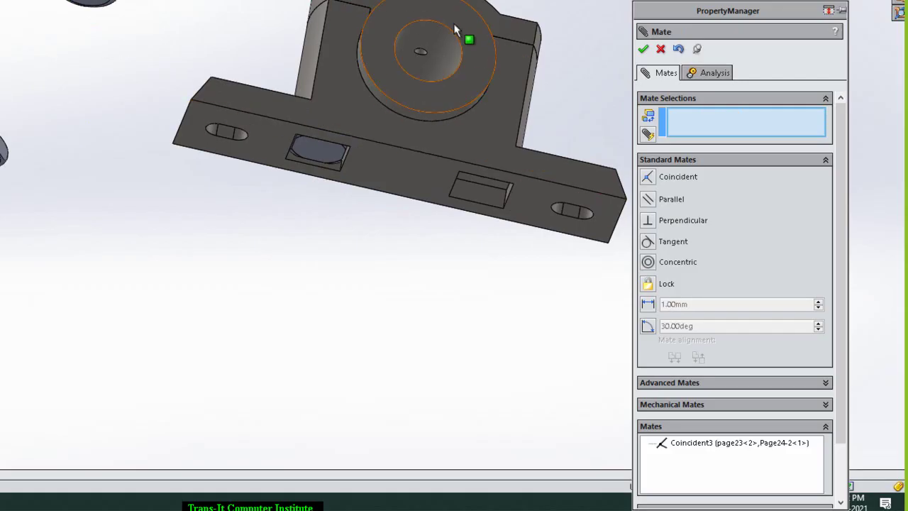
key(Up)
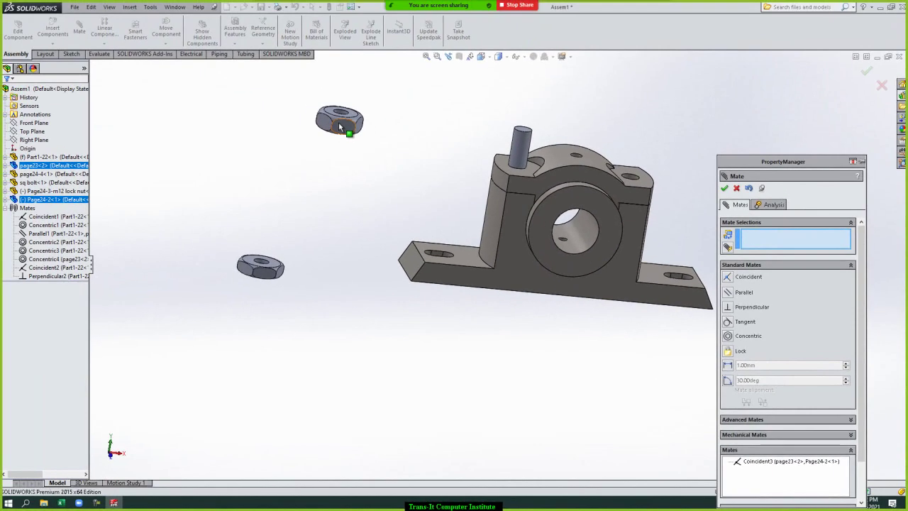
Step: Drag the Page24-2 nut off the pin to the upper left of the block top
drag(346, 137, 520, 165)
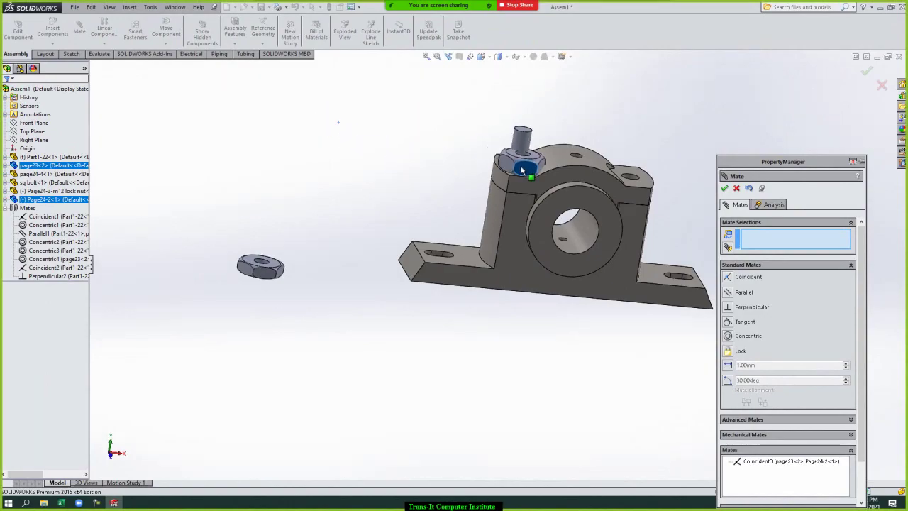
key(Down)
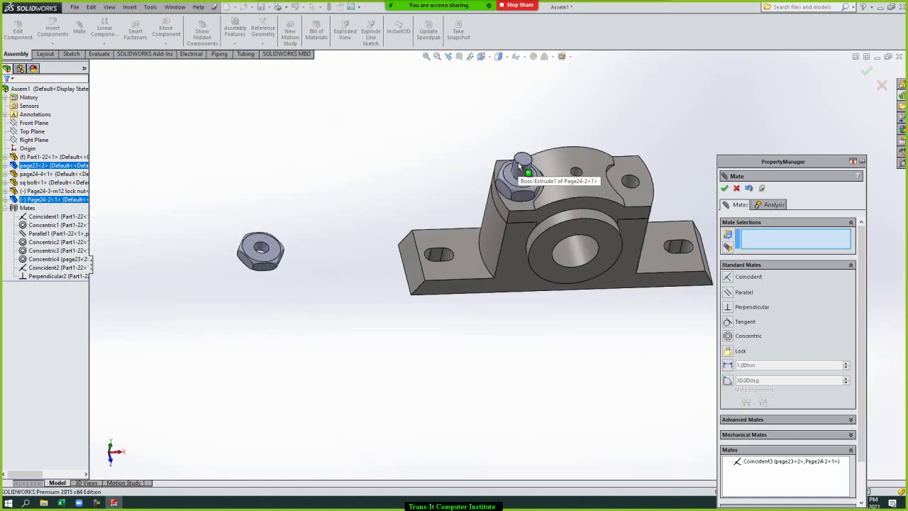
scroll(519, 166, down, 5)
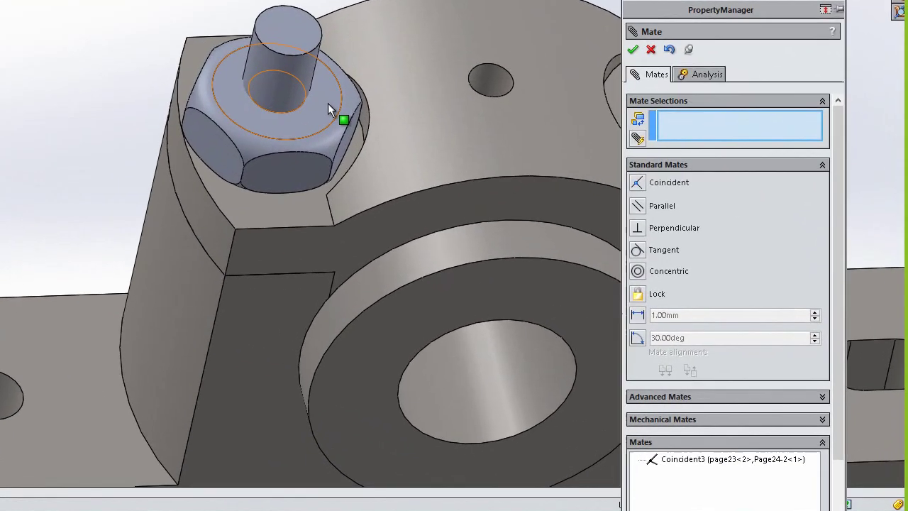
click(276, 107)
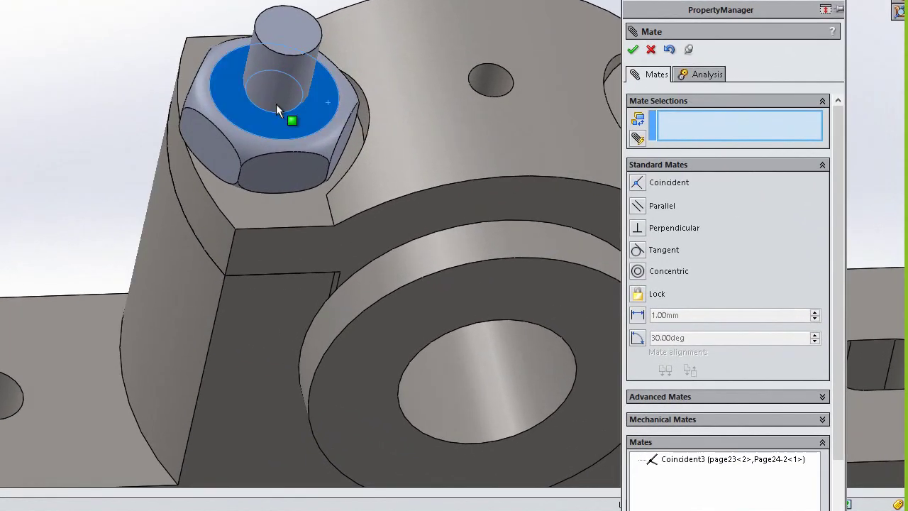
click(276, 103)
drag(349, 105, 196, 105)
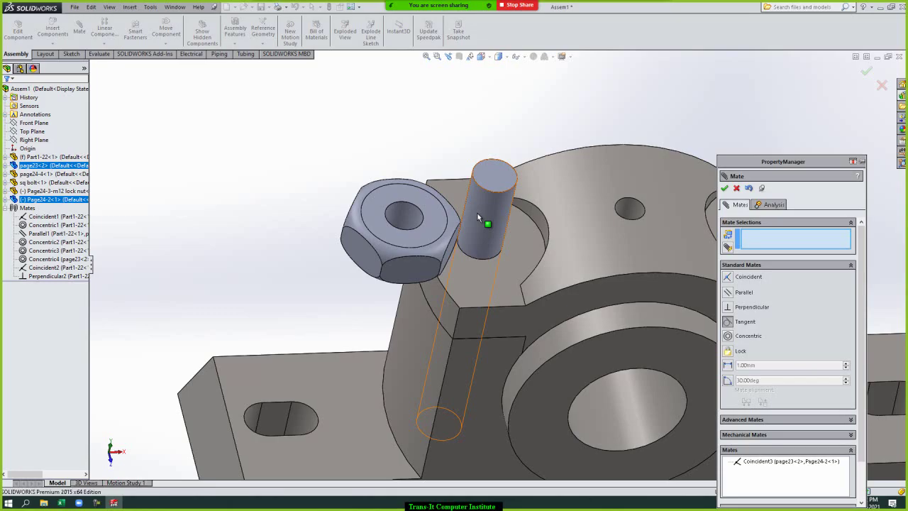
Step: Mate the nut's flat side tangent to the square bolt and position it beside the pin
click(479, 219)
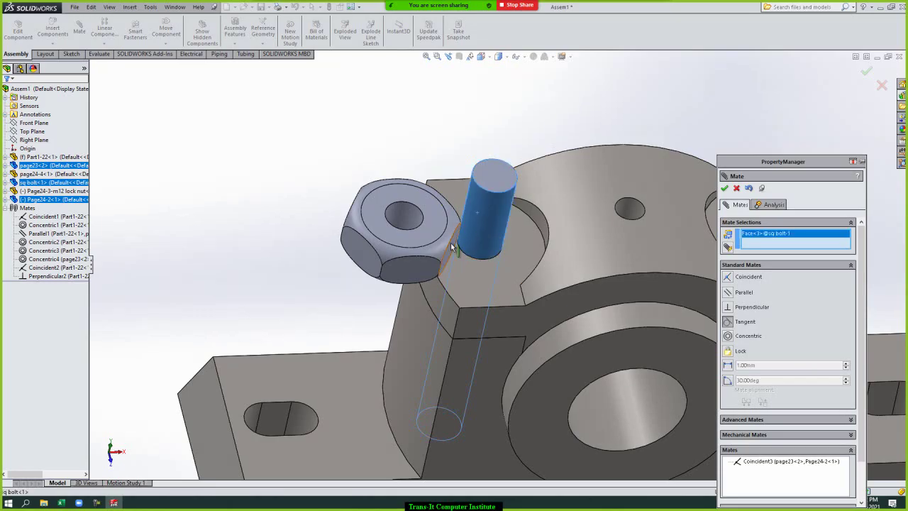
click(451, 246)
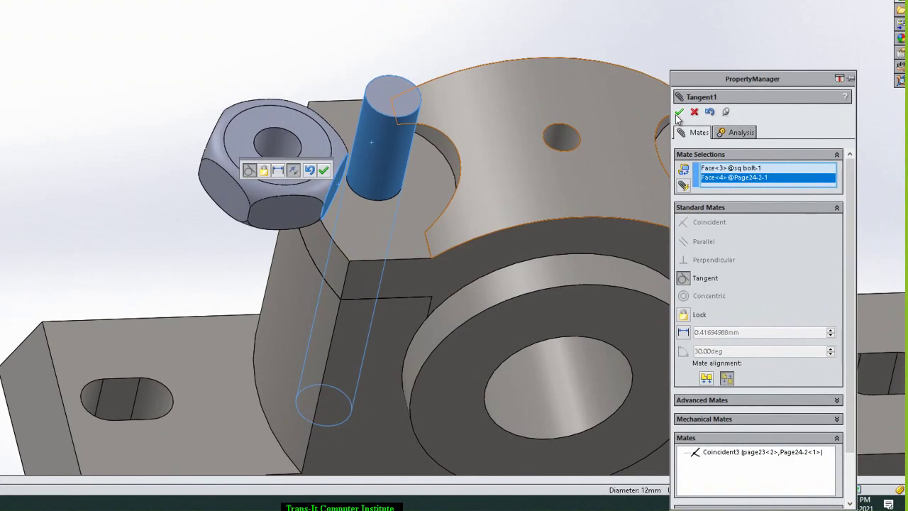
click(678, 113)
mouse_move(289, 166)
mouse_down()
mouse_move(333, 127)
mouse_move(328, 102)
mouse_move(359, 98)
mouse_up()
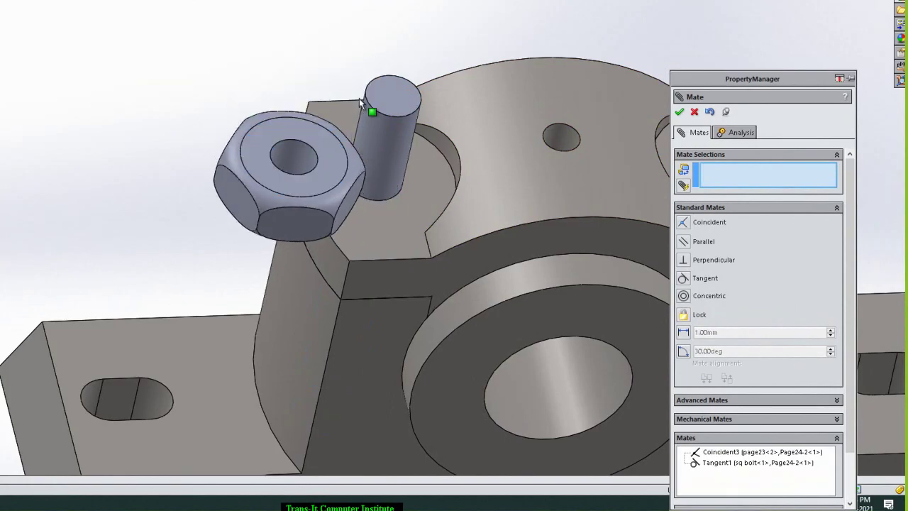
mouse_move(319, 173)
mouse_down()
mouse_move(286, 125)
mouse_move(341, 75)
mouse_move(426, 122)
mouse_move(411, 151)
mouse_move(424, 106)
mouse_move(387, 84)
mouse_move(332, 113)
mouse_move(330, 139)
mouse_move(406, 155)
mouse_move(425, 112)
mouse_move(363, 80)
mouse_move(331, 96)
mouse_move(315, 132)
mouse_move(337, 163)
mouse_move(382, 156)
mouse_move(424, 132)
mouse_move(421, 122)
mouse_move(430, 163)
mouse_move(426, 119)
mouse_move(395, 99)
mouse_move(324, 101)
mouse_move(300, 134)
mouse_move(319, 149)
mouse_move(333, 141)
mouse_move(375, 170)
mouse_move(448, 142)
mouse_move(428, 161)
mouse_move(438, 93)
mouse_move(364, 75)
mouse_move(333, 102)
mouse_move(332, 151)
mouse_move(410, 178)
mouse_up()
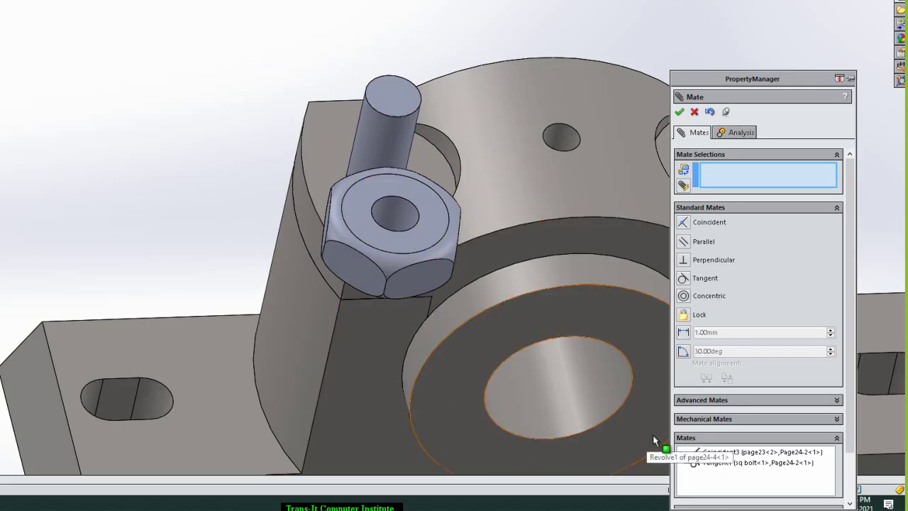
Step: Delete the Tangent1 mate from the Mates list
click(775, 463)
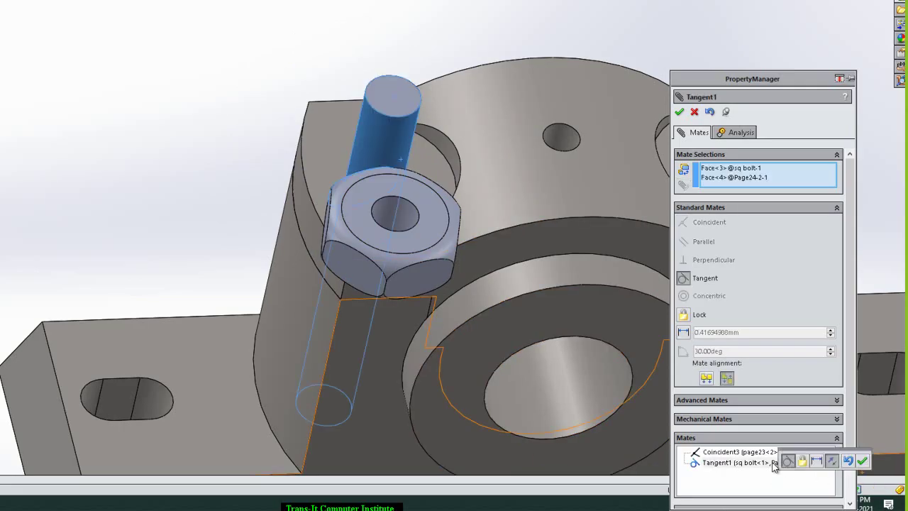
click(750, 464)
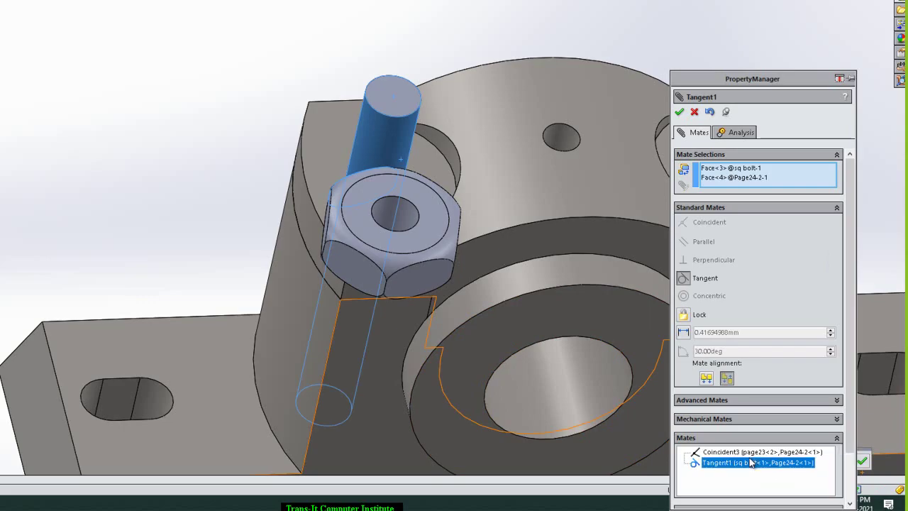
right_click(752, 462)
click(780, 468)
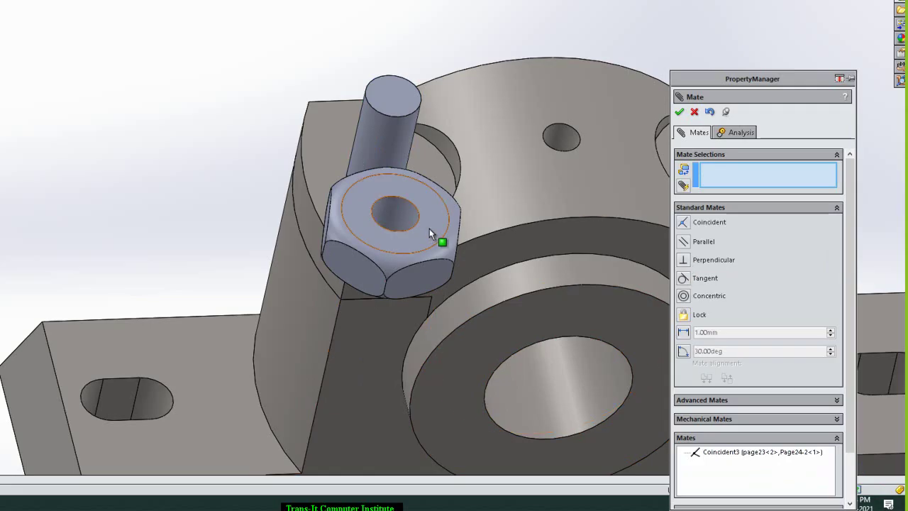
Step: Lock the Page24-2 nut to the plummer block with a Lock mate
click(349, 321)
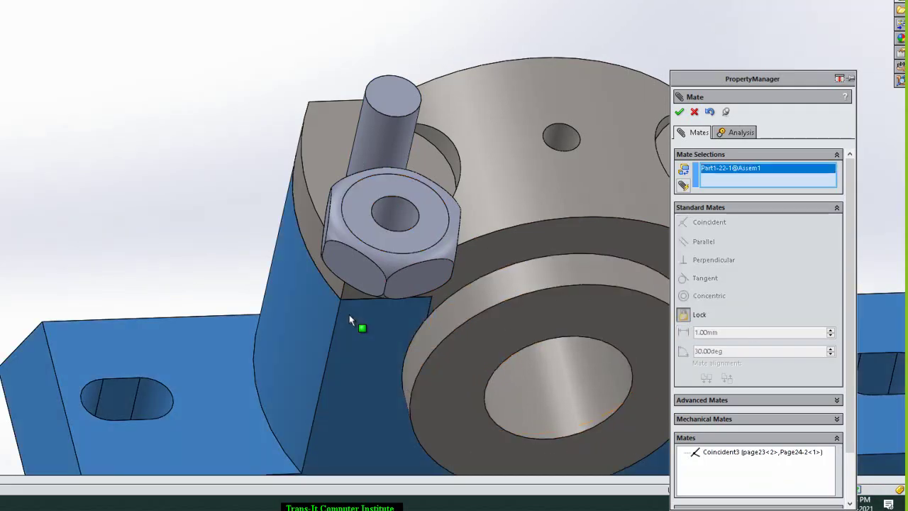
click(408, 283)
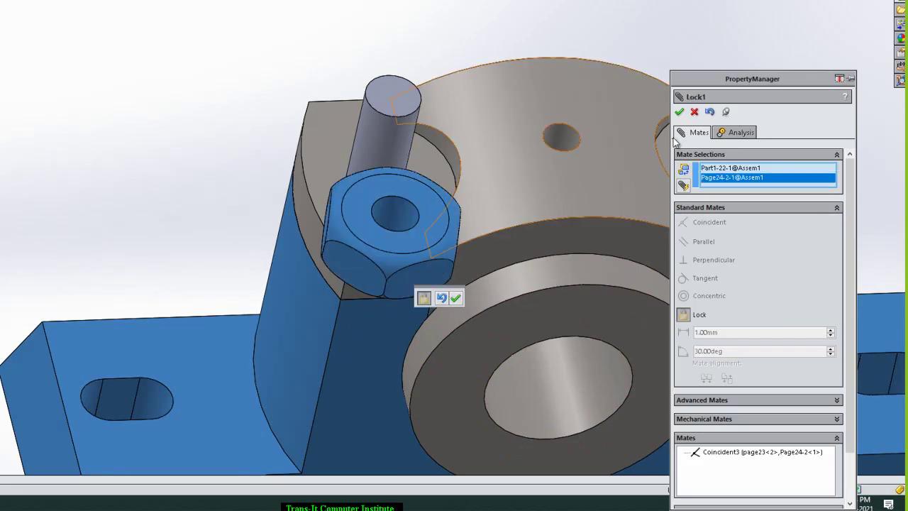
click(679, 113)
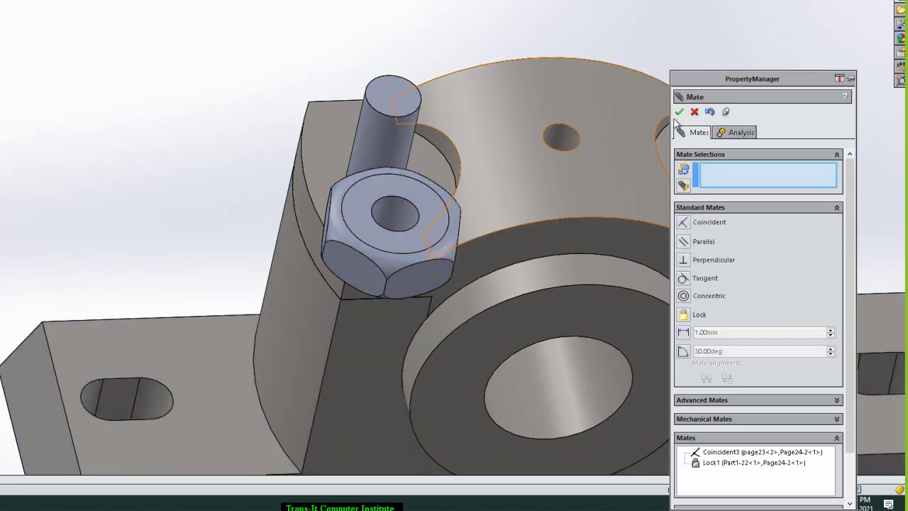
click(679, 112)
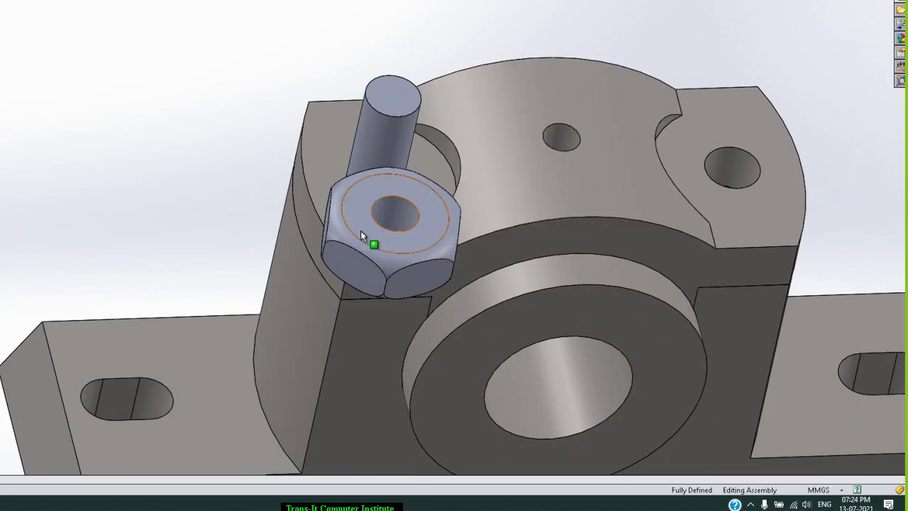
Step: Verify the nut won't move, then delete the Lock1 mate
drag(374, 238, 311, 215)
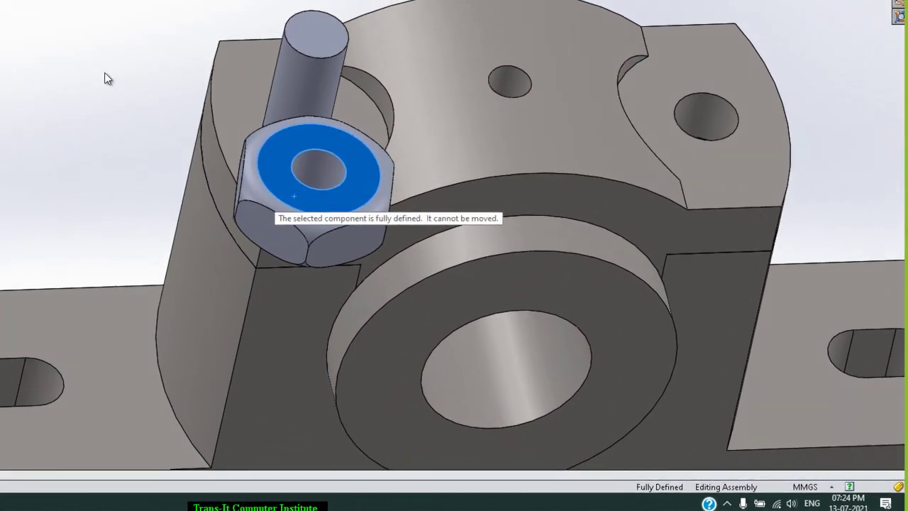
click(104, 78)
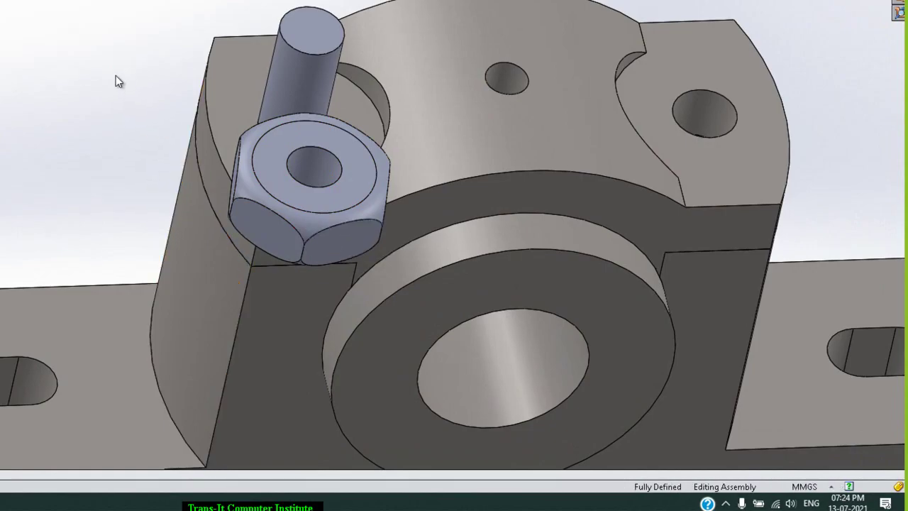
drag(294, 193, 332, 215)
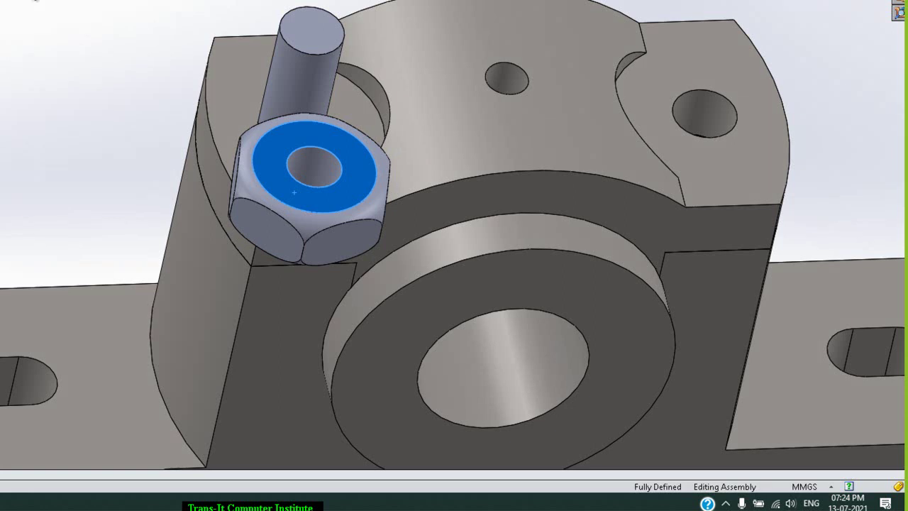
key(Escape)
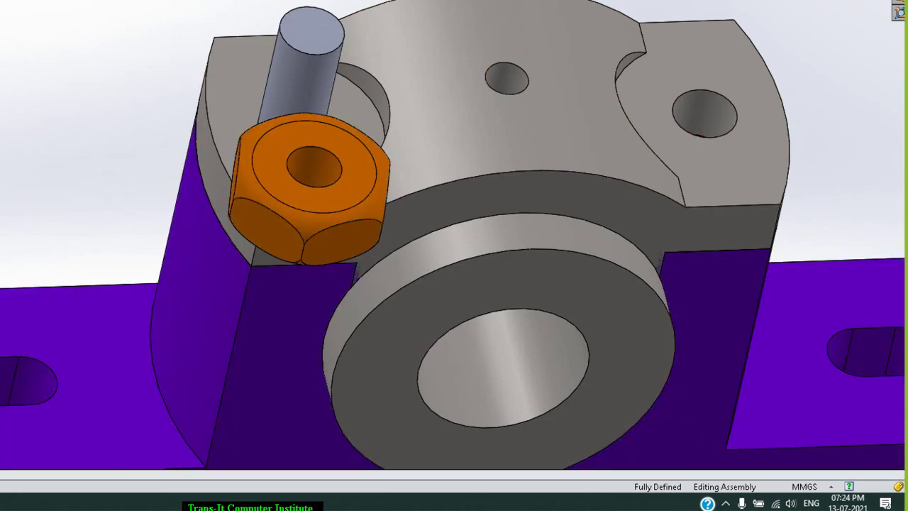
key(Delete)
key(Return)
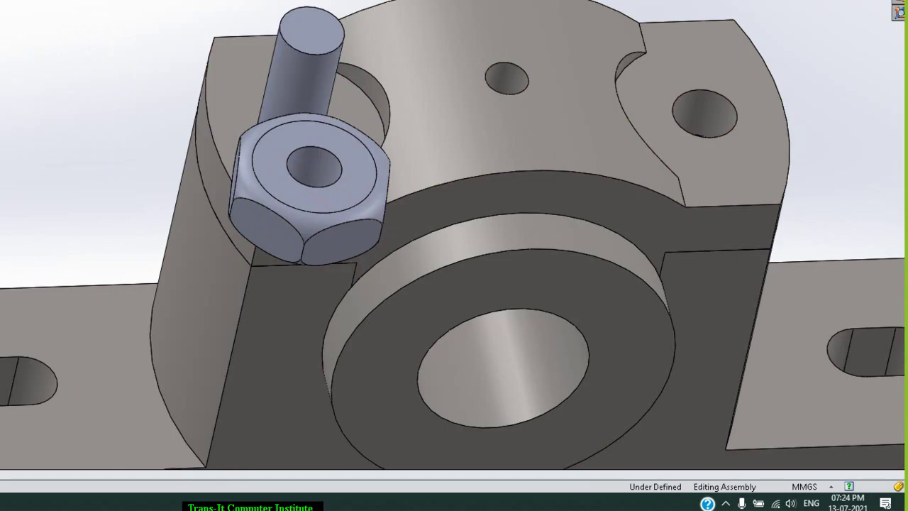
Step: Mate the Page24-2 nut's bore concentric with the square bolt's shaft (Concentric5)
key(m)
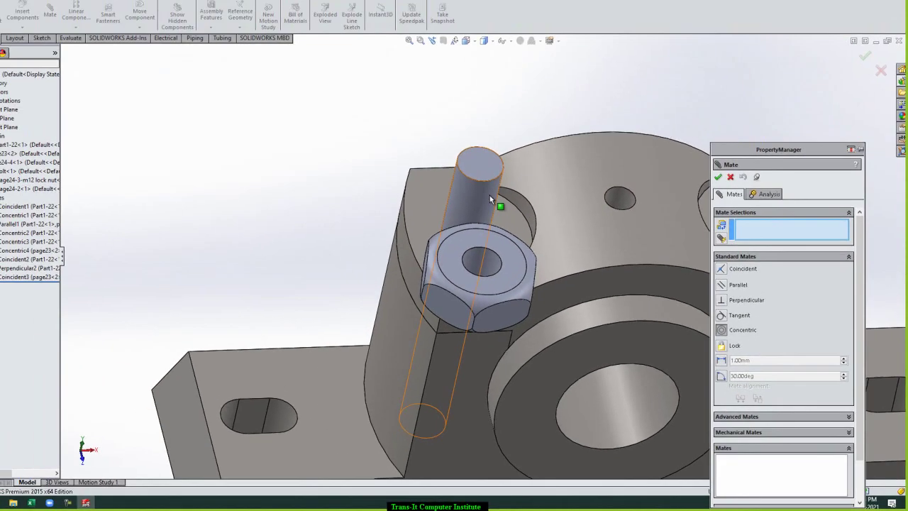
click(502, 253)
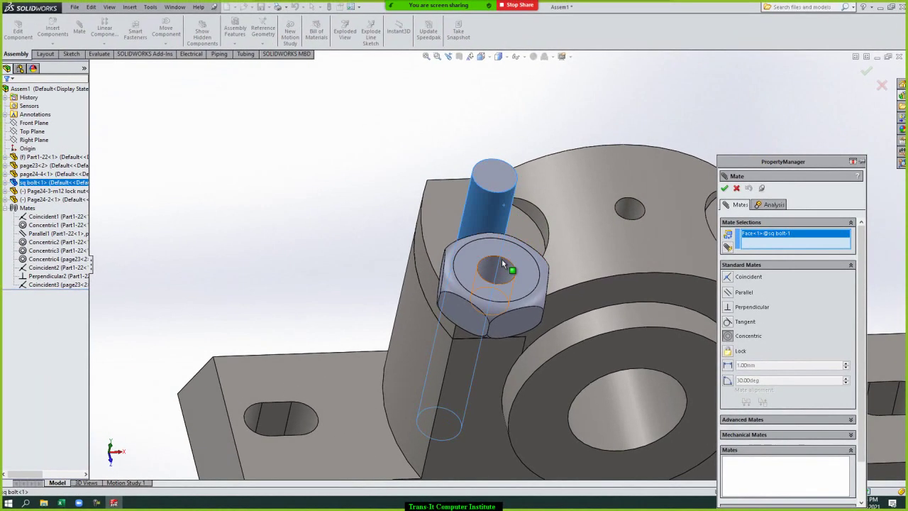
click(501, 258)
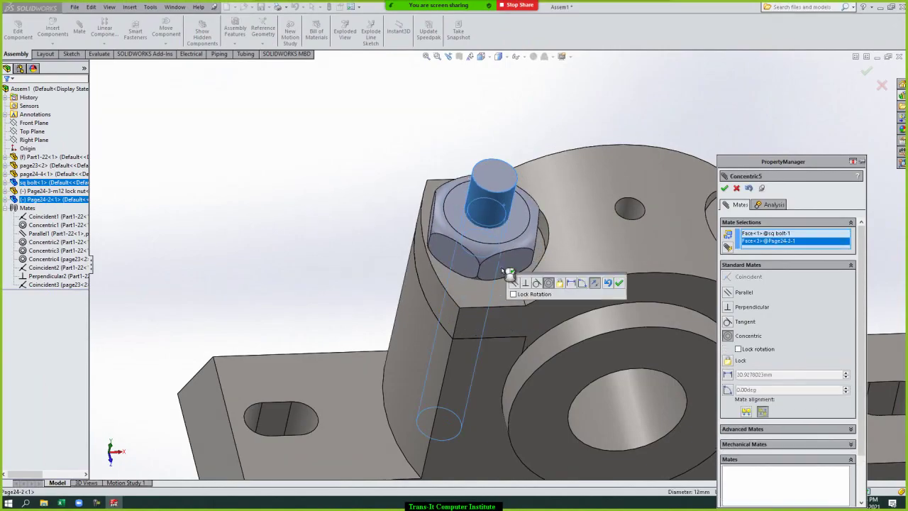
click(619, 283)
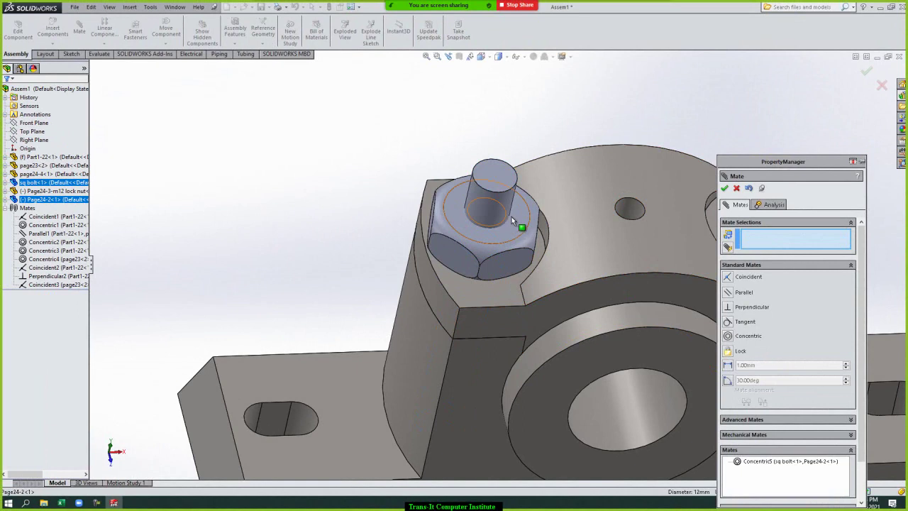
click(725, 189)
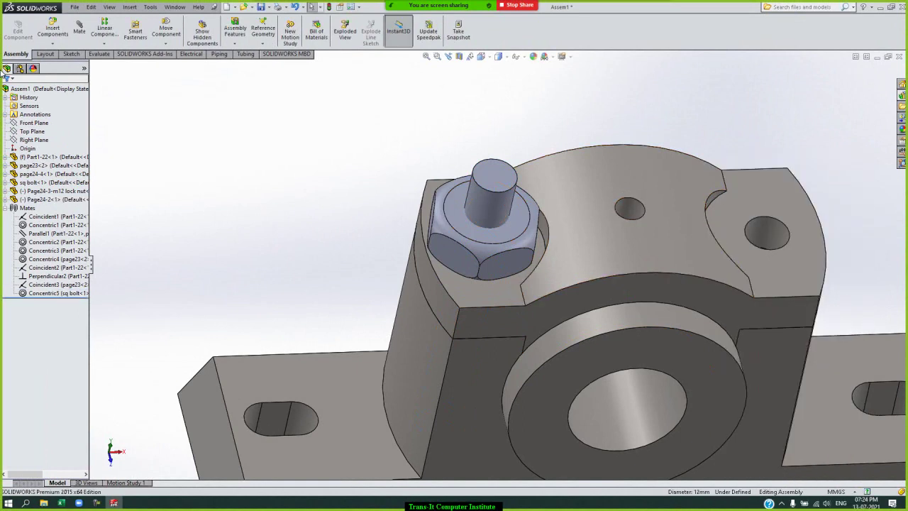
click(53, 30)
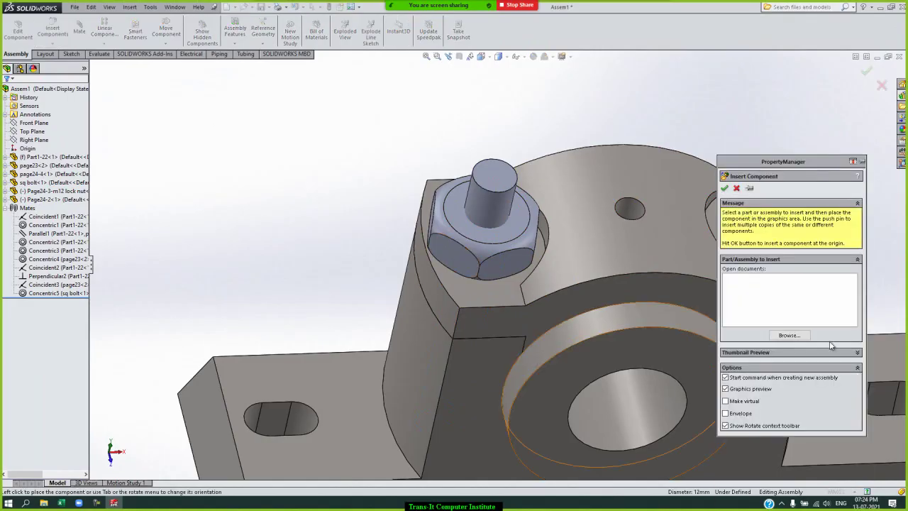
click(784, 335)
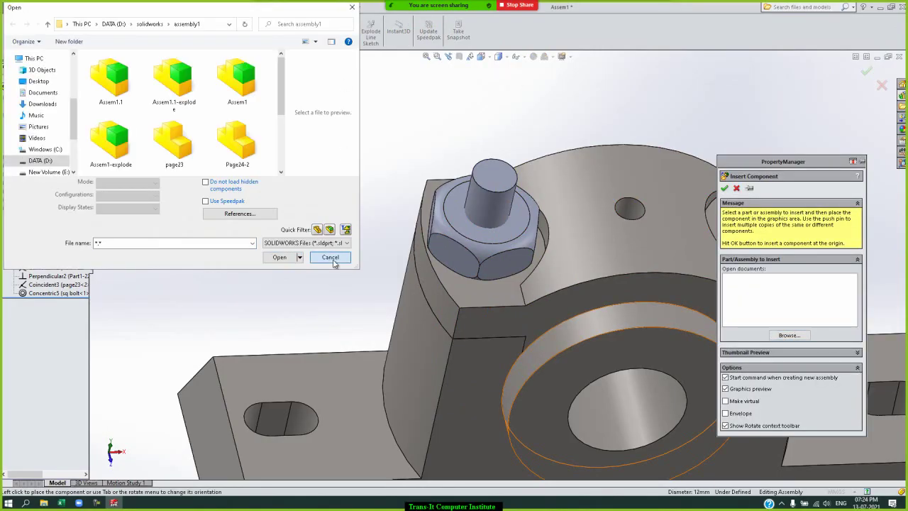
click(330, 257)
key(z)
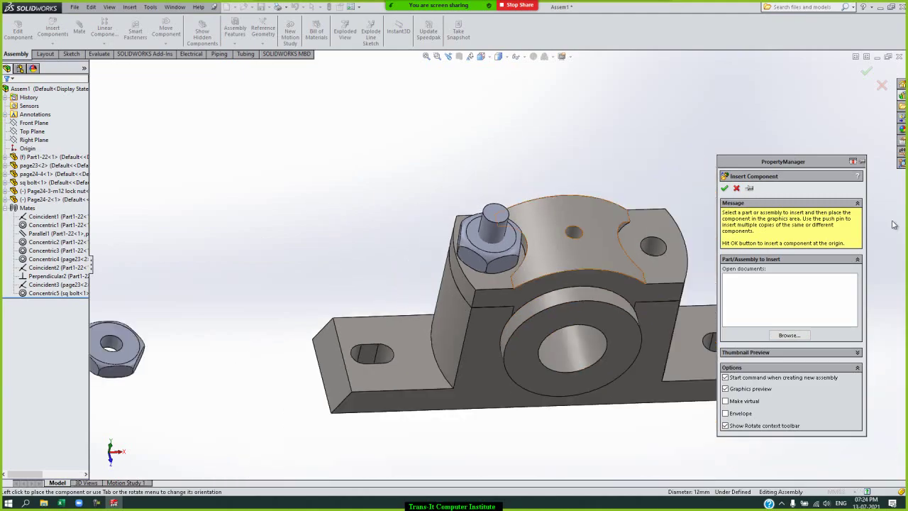
click(737, 188)
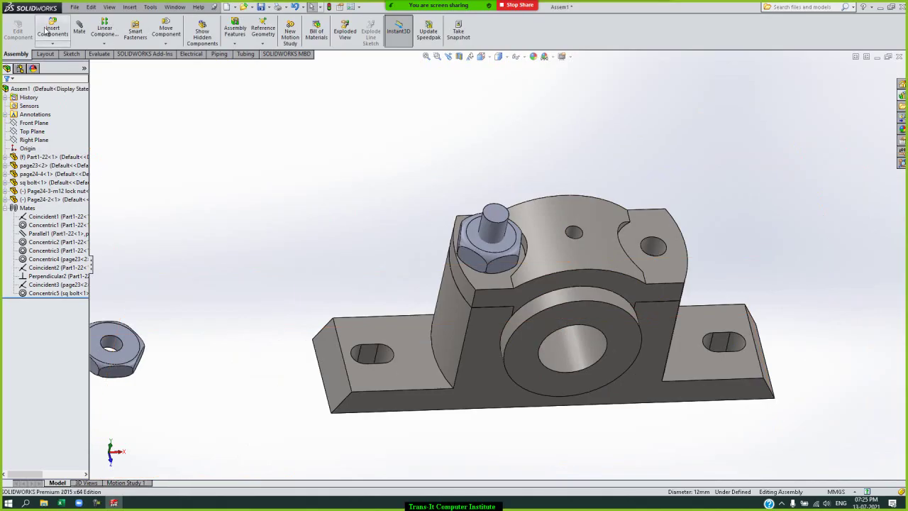
Step: Add a 1.00 mm Distance mate between the Page24-2 nut's top and the Page24-3-m12 lock nut
click(80, 28)
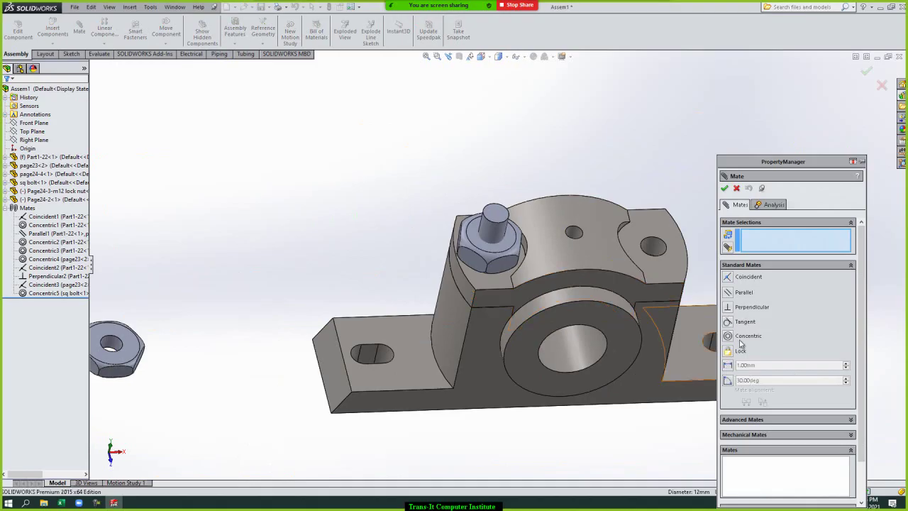
click(728, 366)
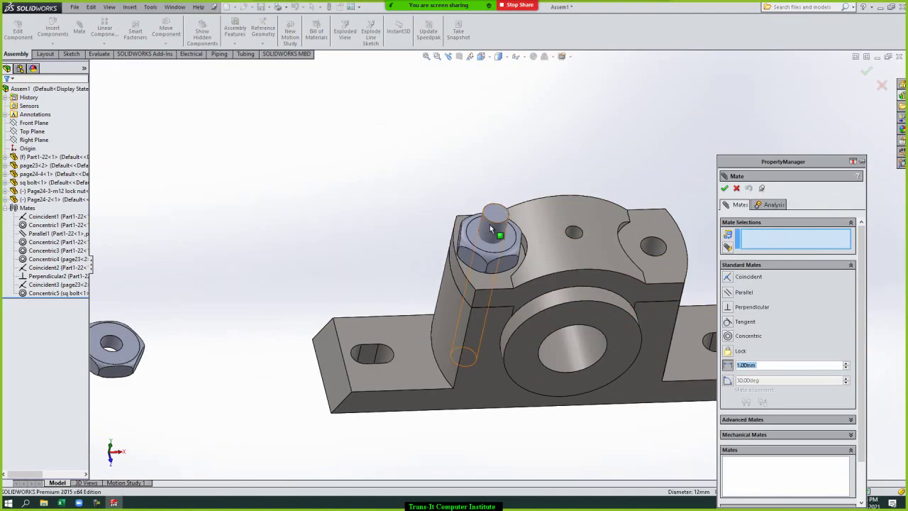
click(507, 243)
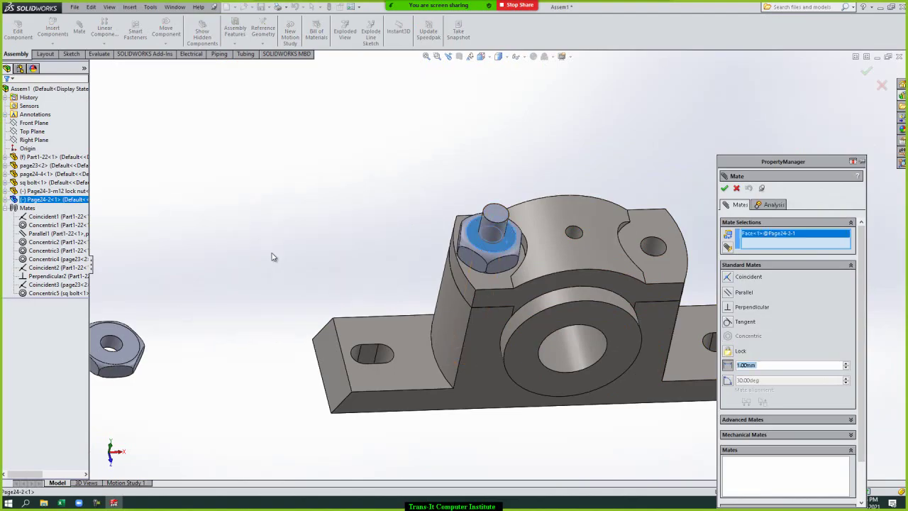
key(Up)
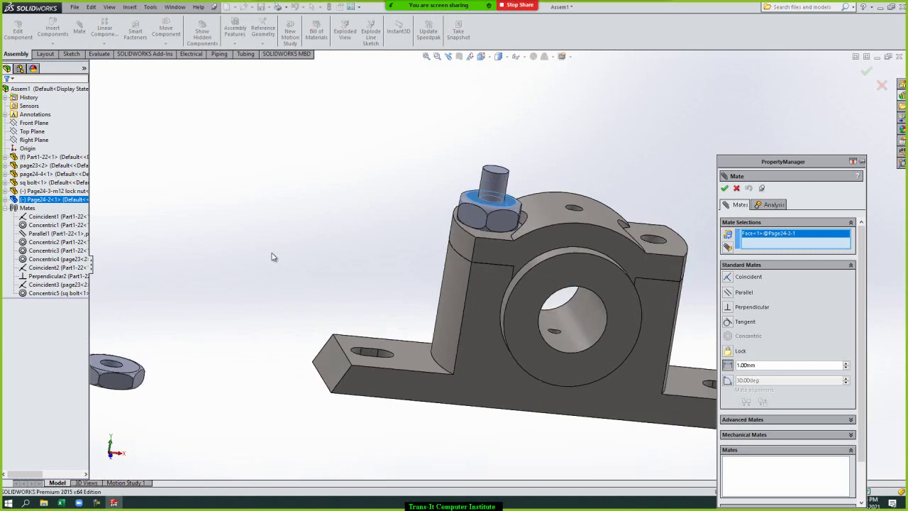
key(Up)
key(Up)
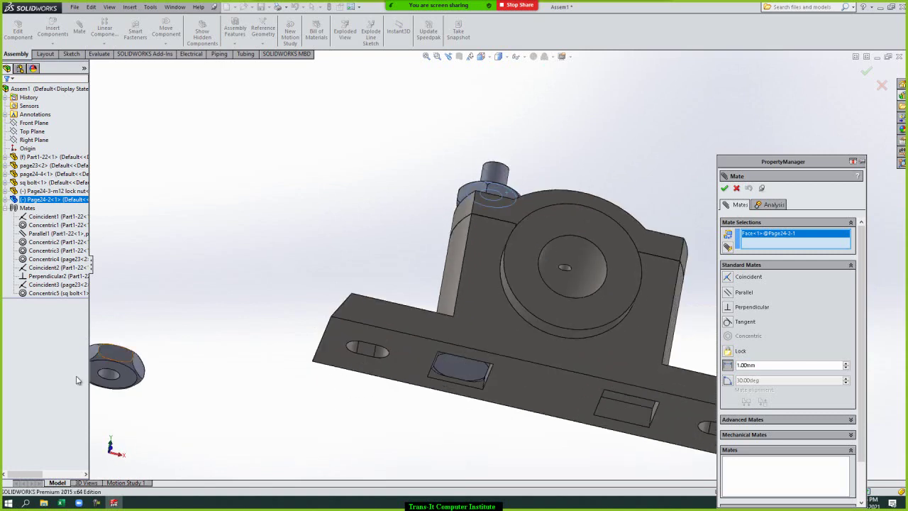
click(125, 387)
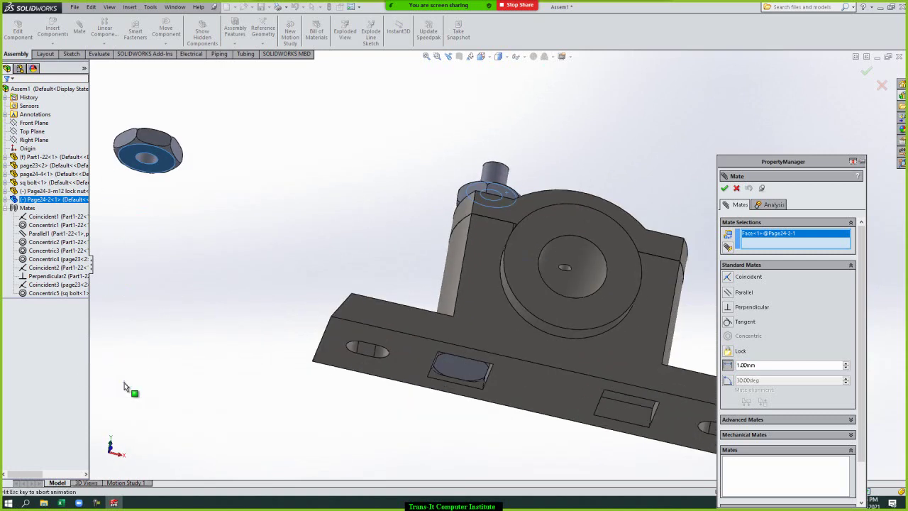
click(724, 188)
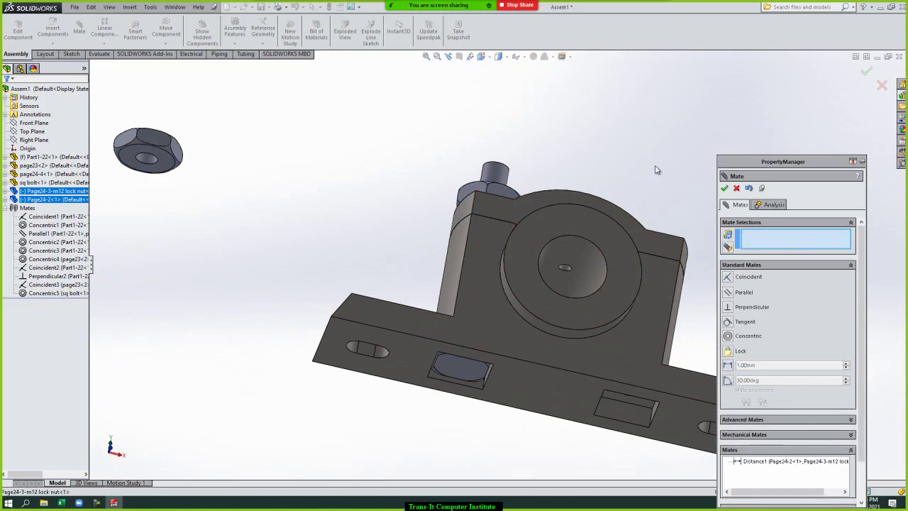
key(ctrl+7)
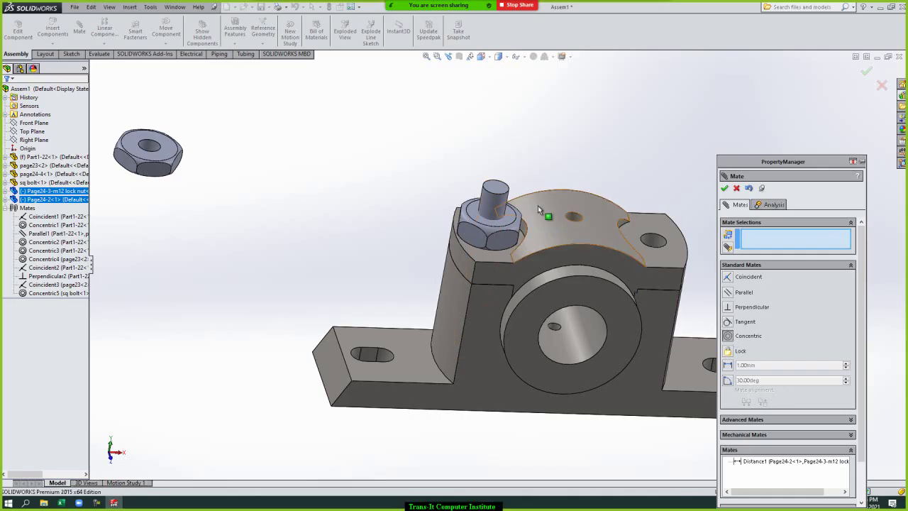
Step: Mate the lock nut's hole concentric with the square bolt's cylindrical face (Concentric6)
click(500, 203)
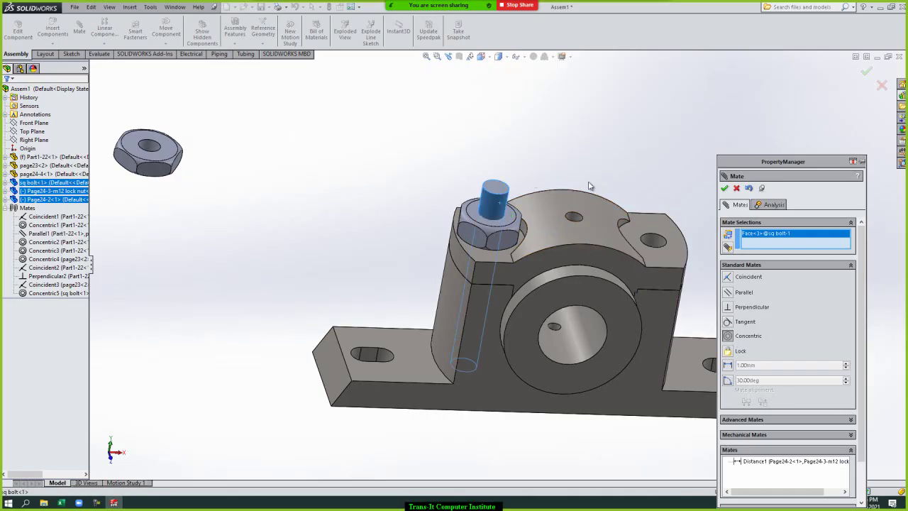
click(154, 145)
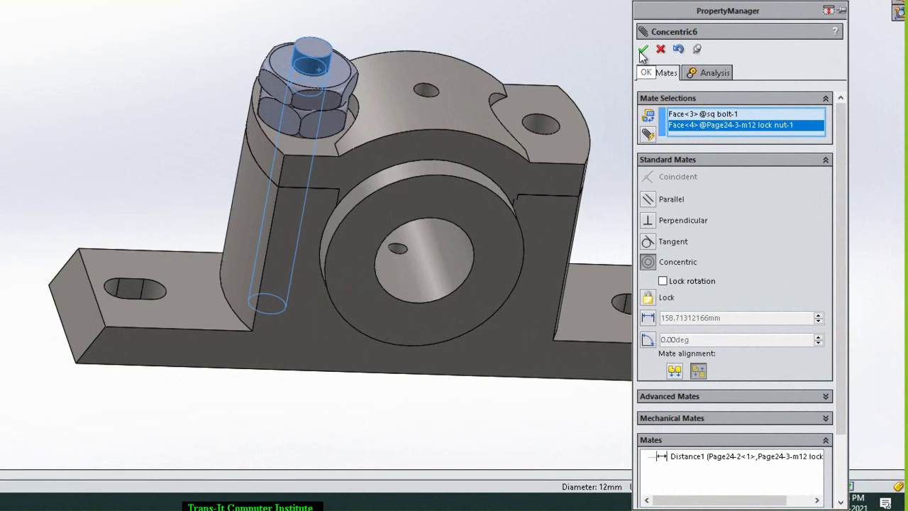
click(642, 50)
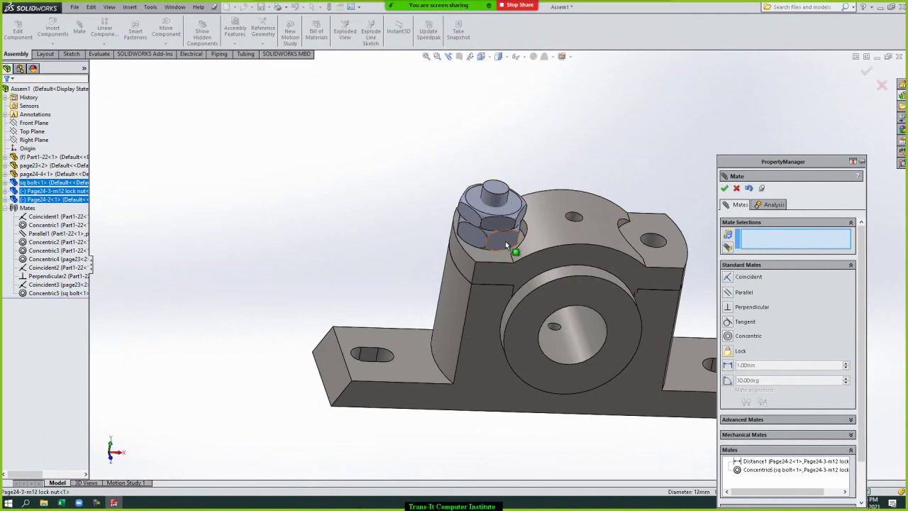
Step: Add a 45° Angle mate between a nut side face and the bearing cap's front face
click(505, 242)
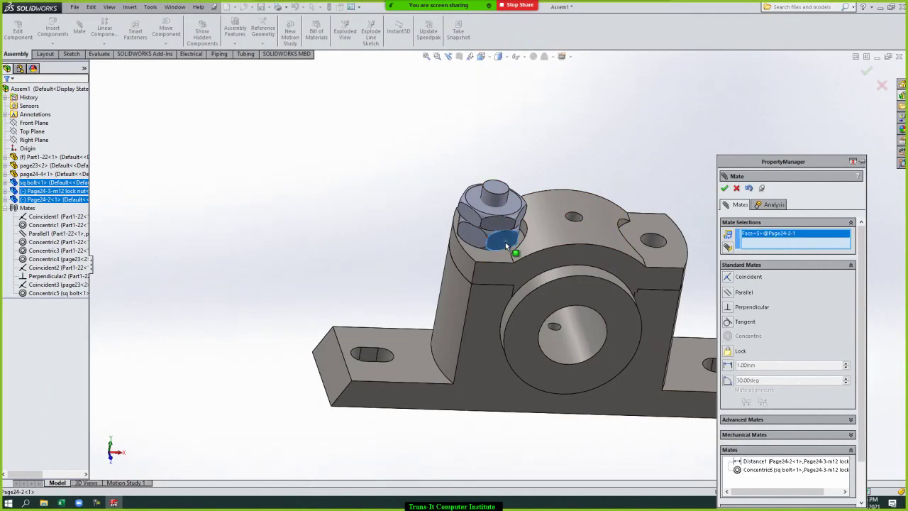
click(728, 381)
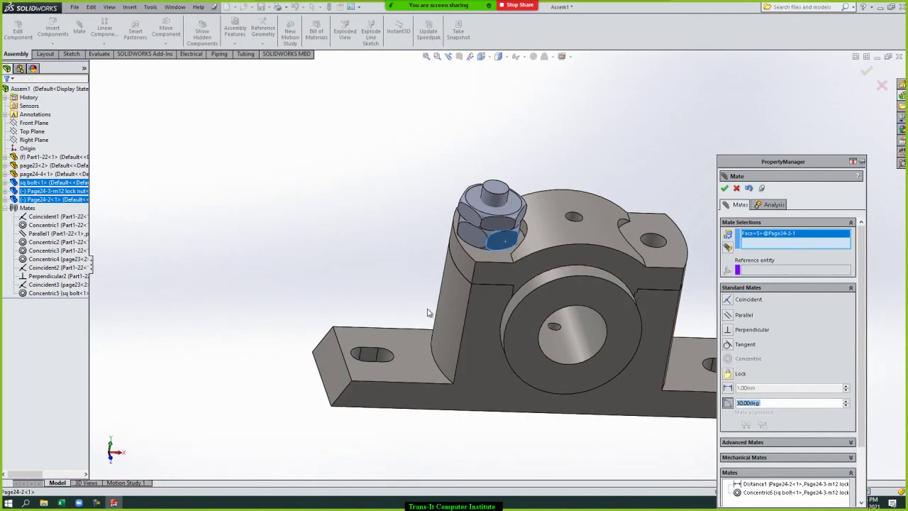
click(492, 276)
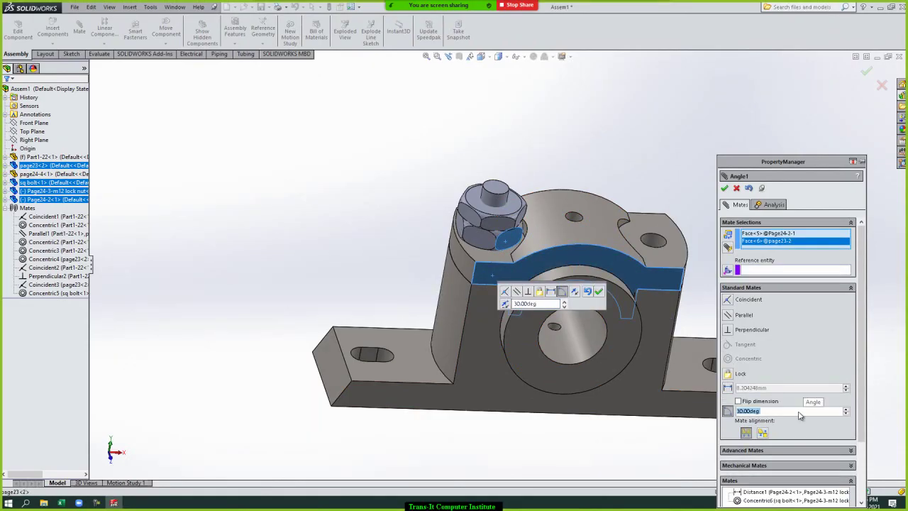
text(90)
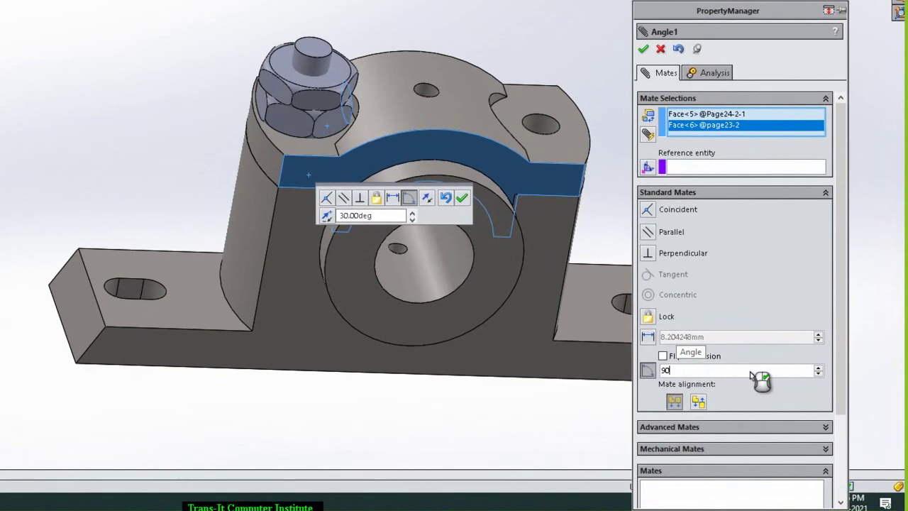
key(Return)
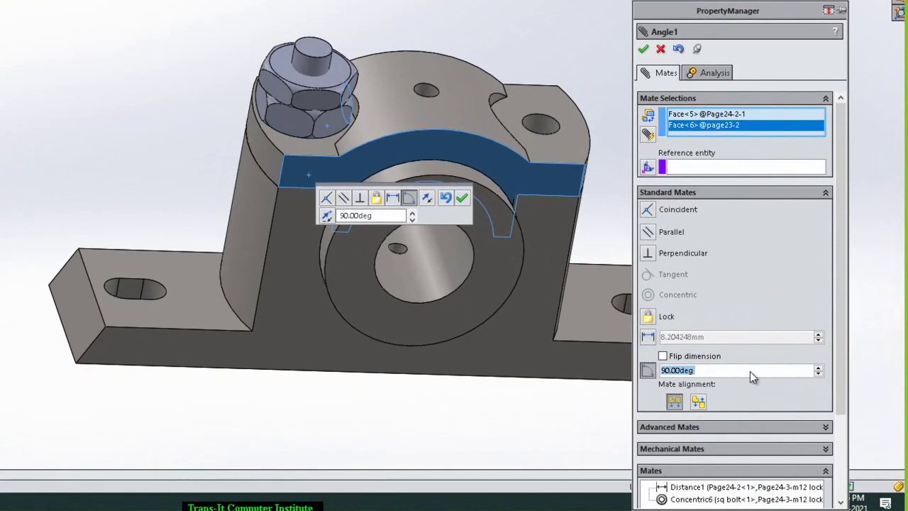
text(45)
key(Return)
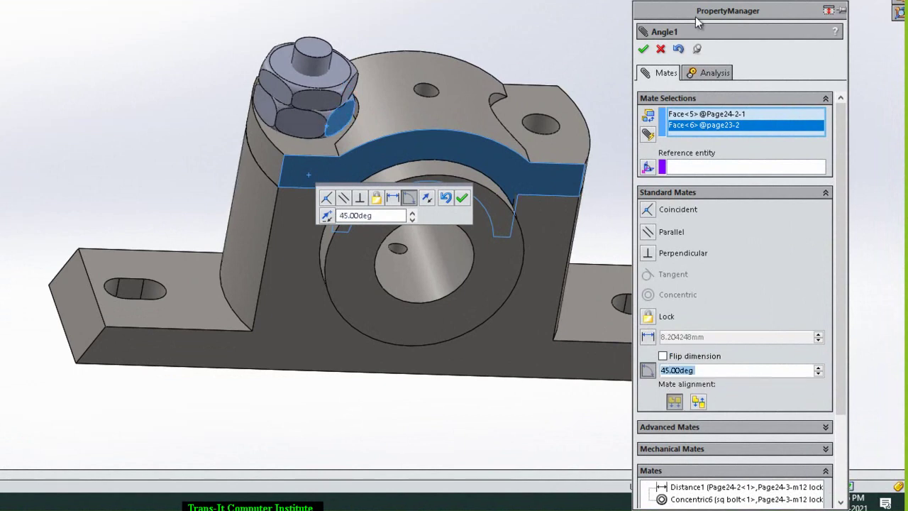
click(642, 50)
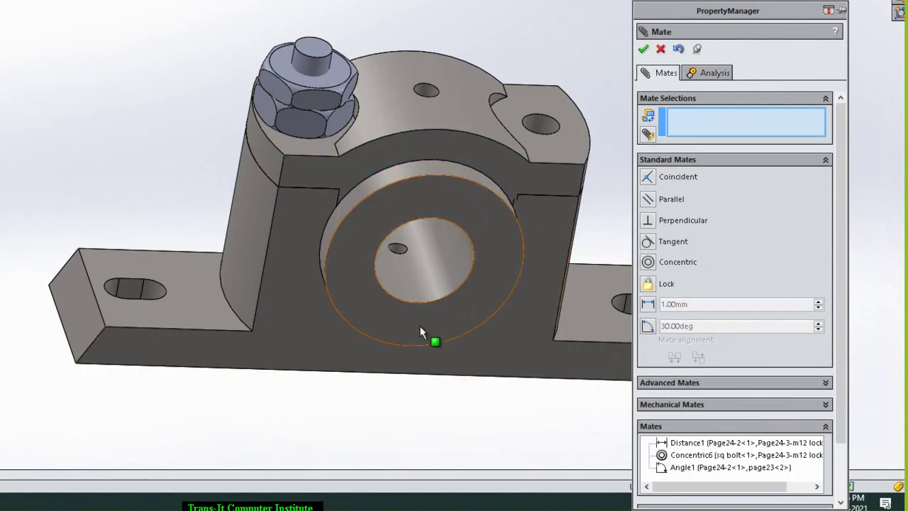
Step: View the nuts from the side, then open and close the 1.00 mm Distance1 mate
scroll(315, 166, down, 5)
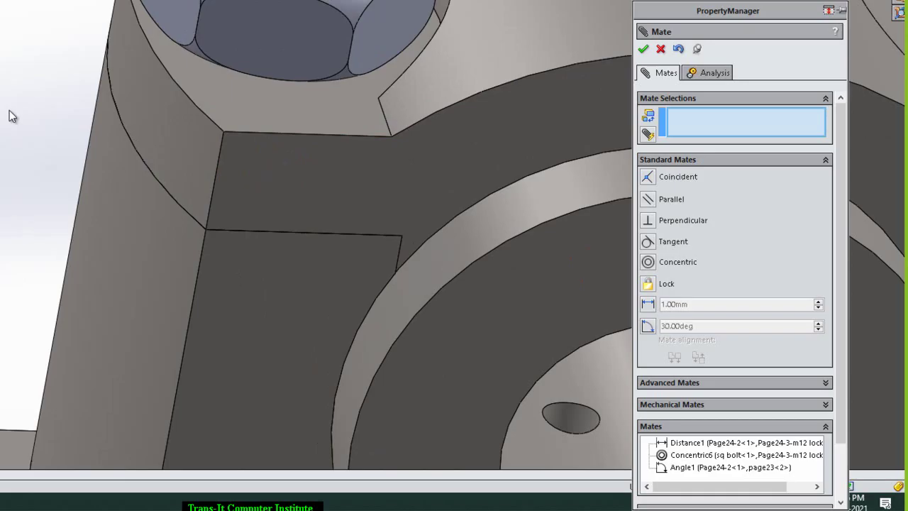
key(Up)
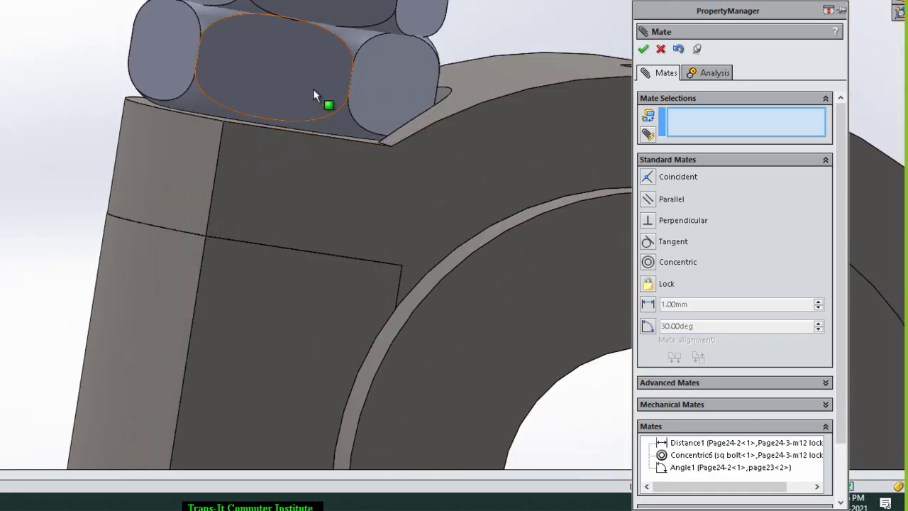
scroll(294, 118, down, 2)
scroll(247, 133, down, 2)
scroll(210, 149, down, 2)
scroll(212, 160, down, 1)
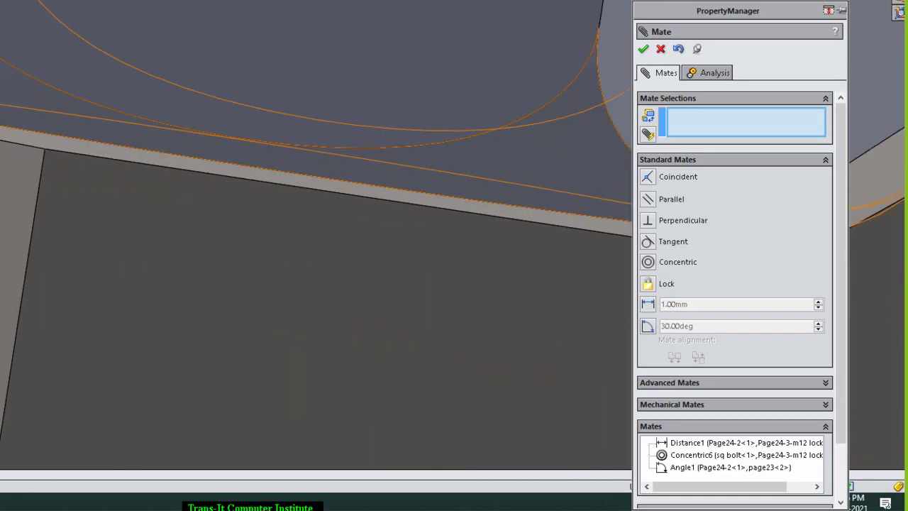
double_click(683, 443)
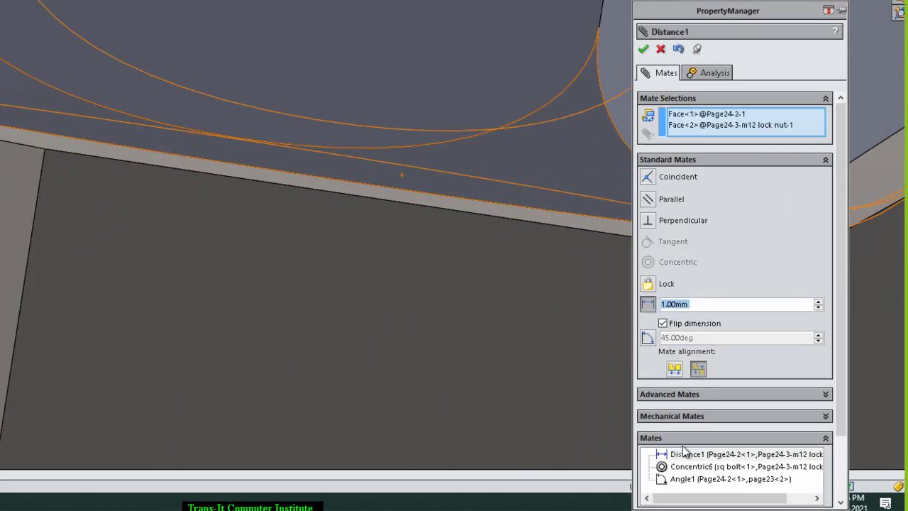
scroll(353, 306, up, 1)
scroll(353, 306, up, 2)
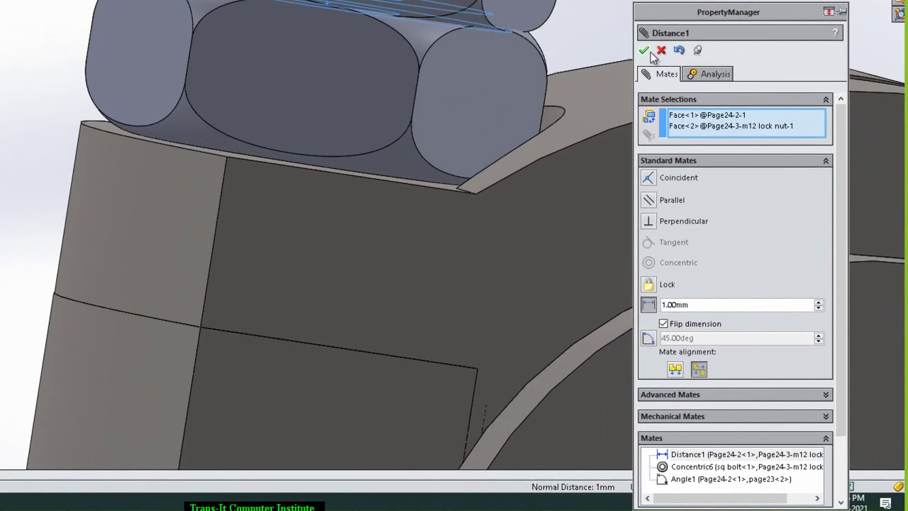
click(724, 188)
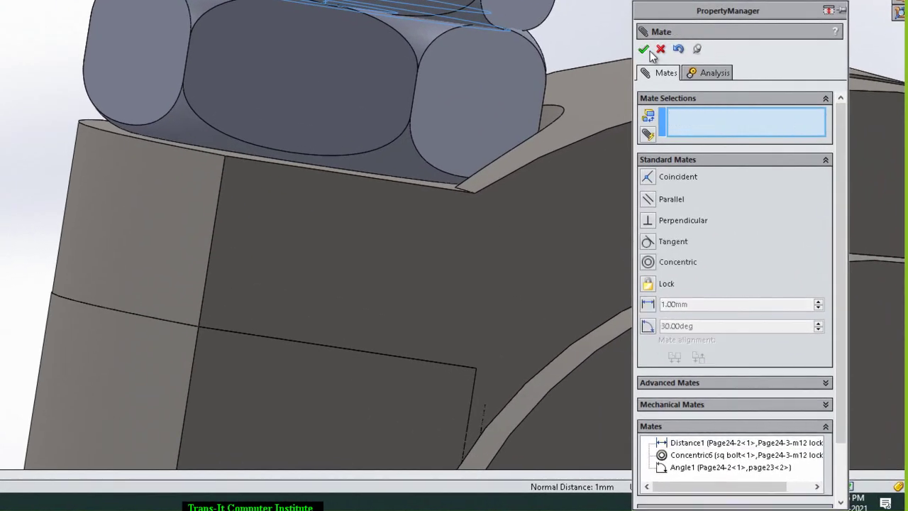
Step: Try Distance1 as Aligned, then set it back to Anti-Aligned, accepting both warnings
scroll(420, 27, down, 3)
scroll(418, 39, down, 1)
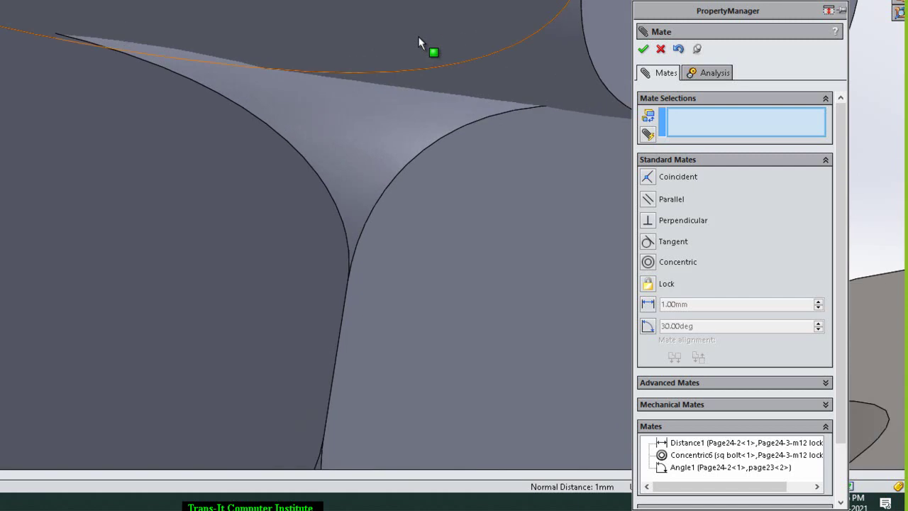
scroll(433, 78, up, 3)
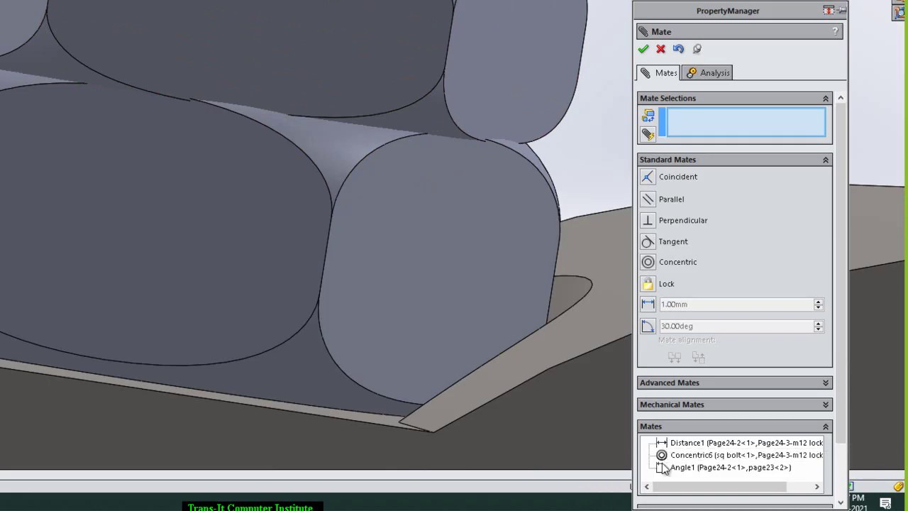
click(674, 443)
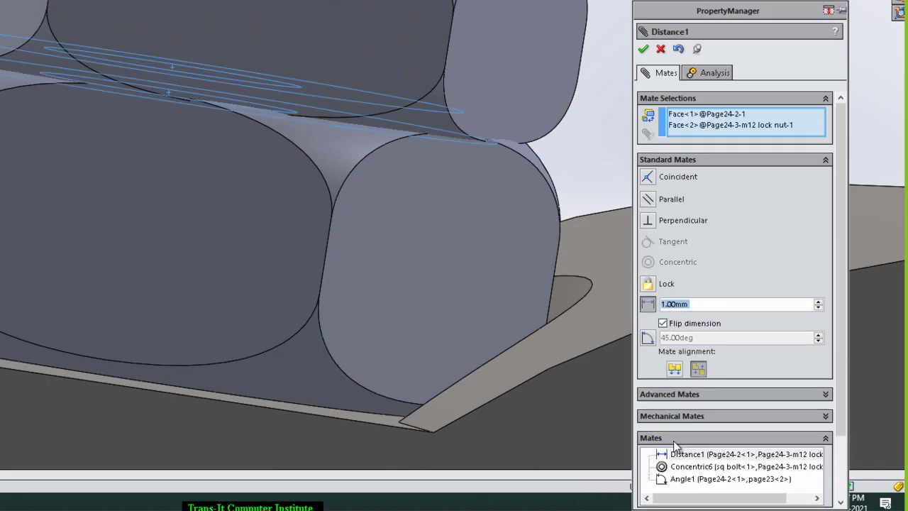
click(674, 368)
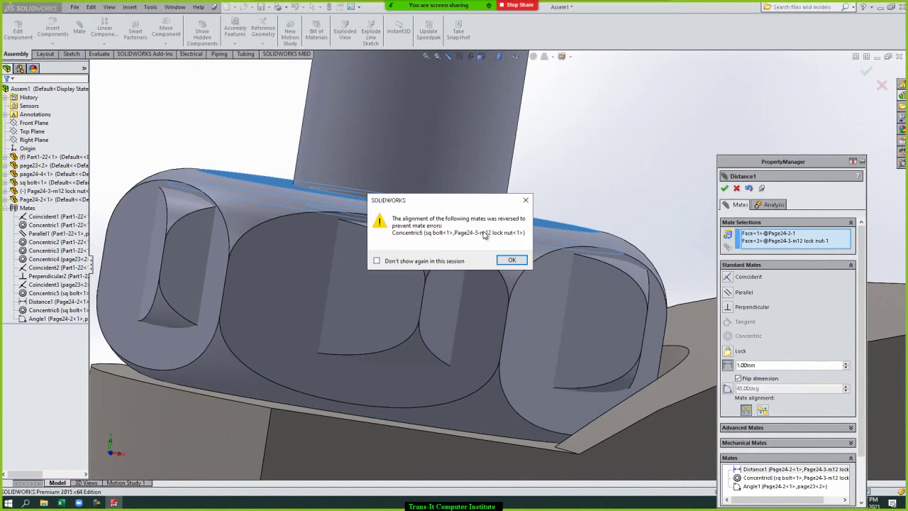
click(512, 260)
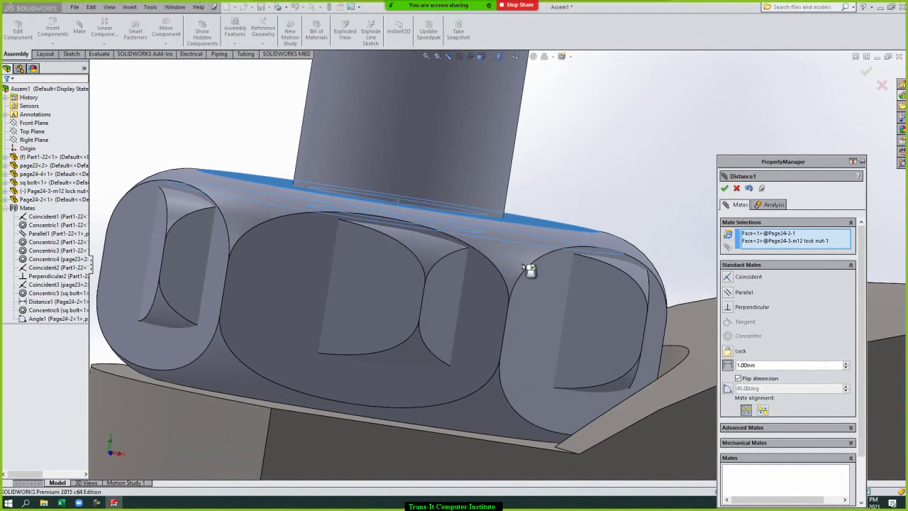
click(764, 410)
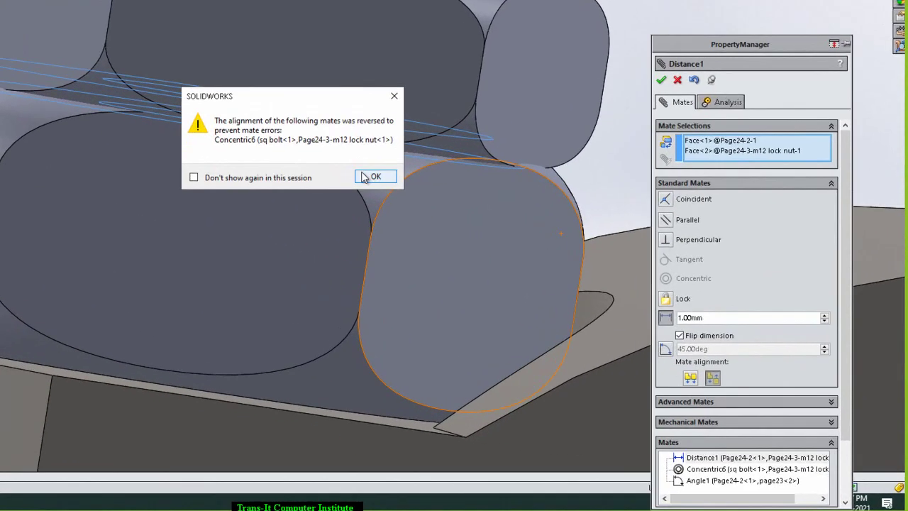
click(512, 260)
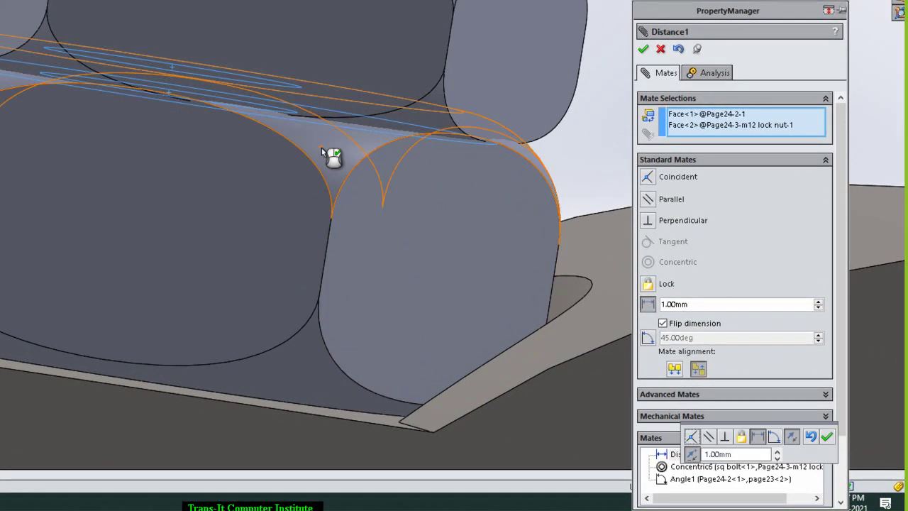
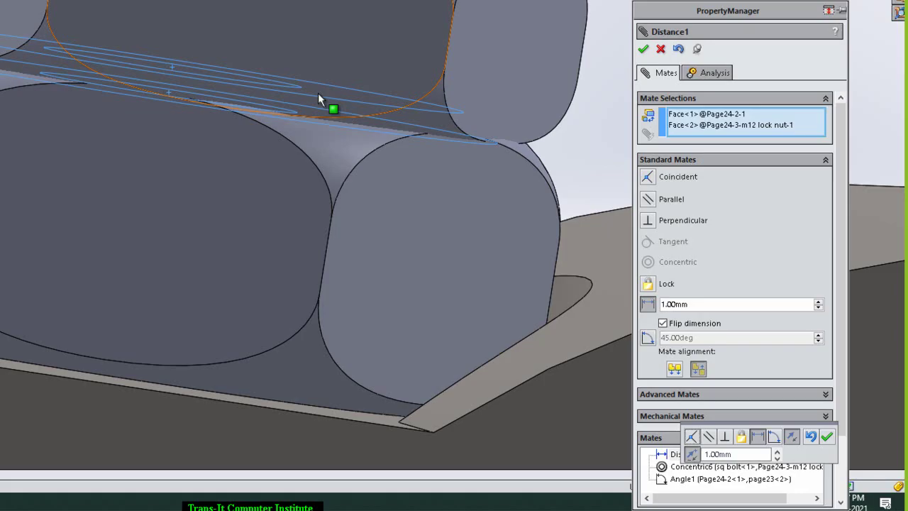
Step: Set the m12 lock nut's distance mate to 0 mm, unflipped, and close Mate
click(676, 329)
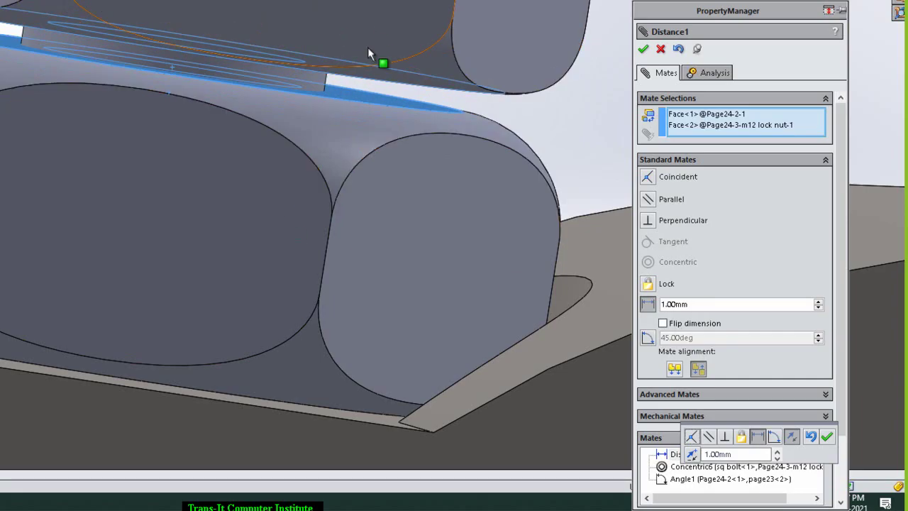
click(691, 303)
double_click(695, 303)
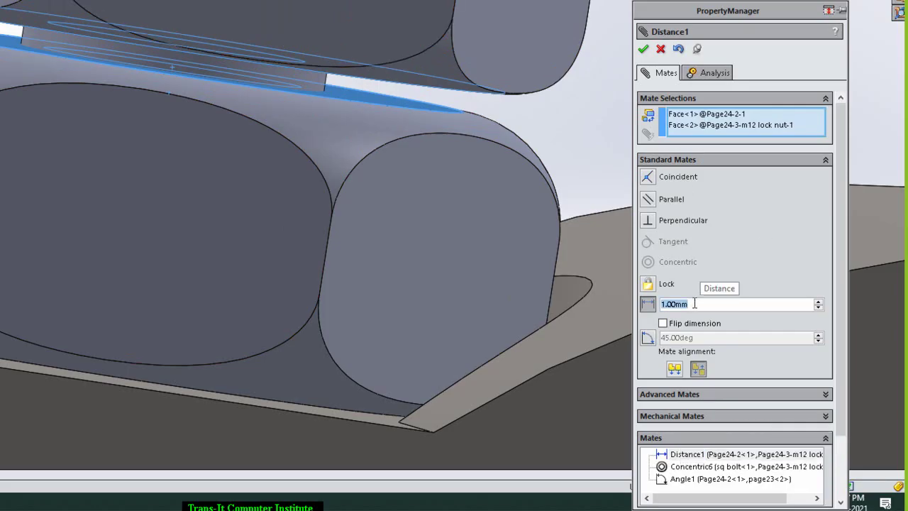
text(0)
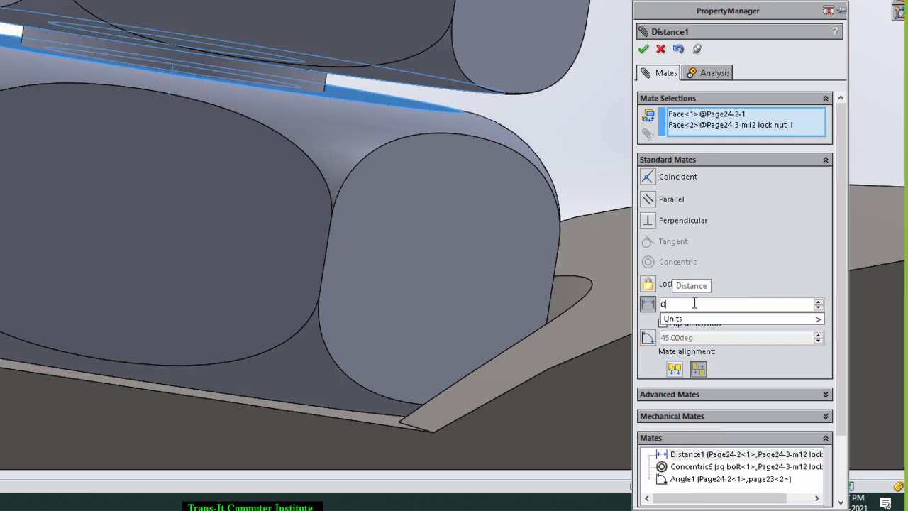
key(Return)
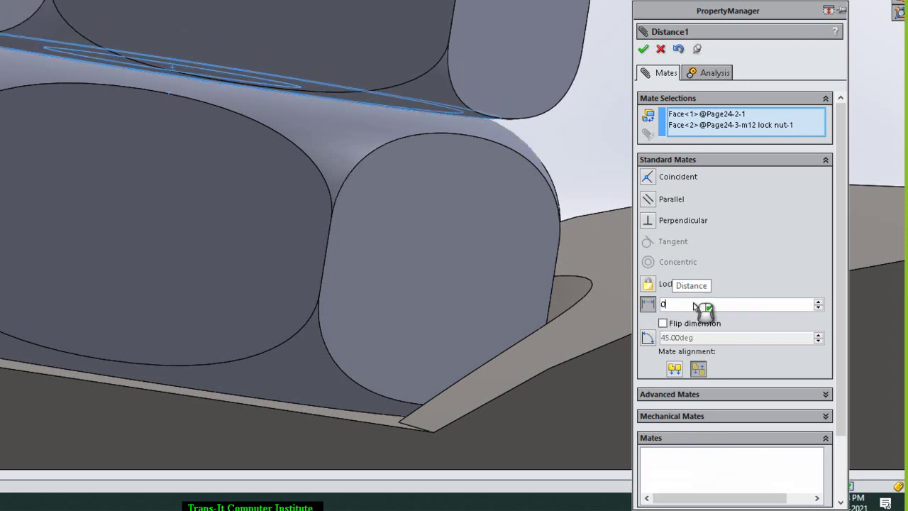
click(644, 49)
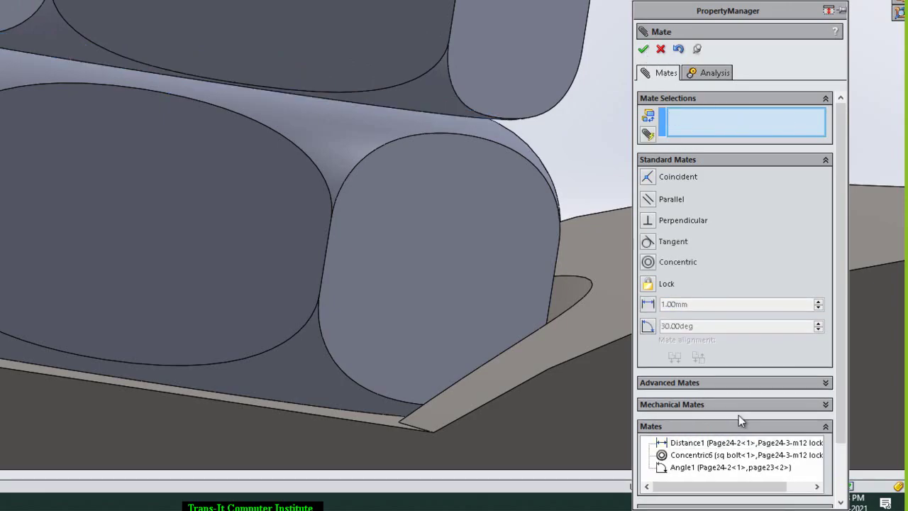
click(643, 50)
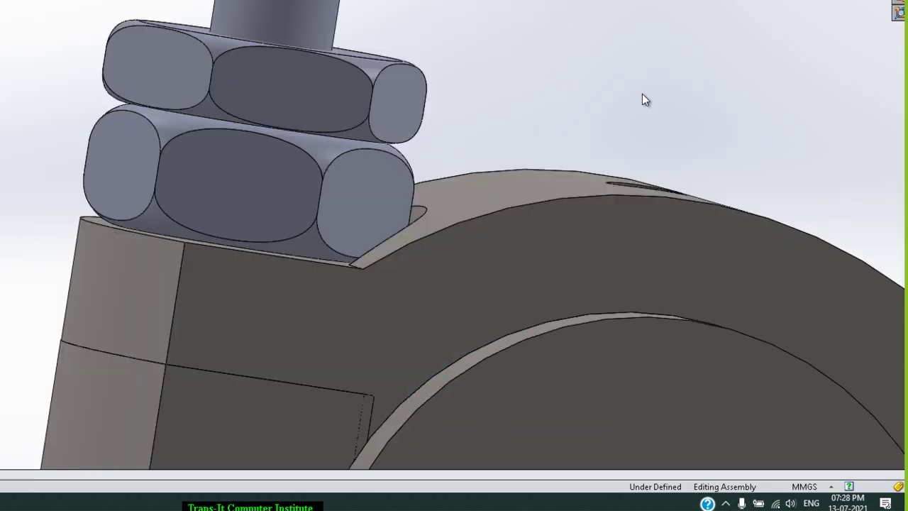
Step: Zoom out to isometric view and load the sq bolt part from the assembly1 folder
scroll(642, 93, up, 3)
scroll(642, 94, up, 2)
scroll(642, 94, up, 2)
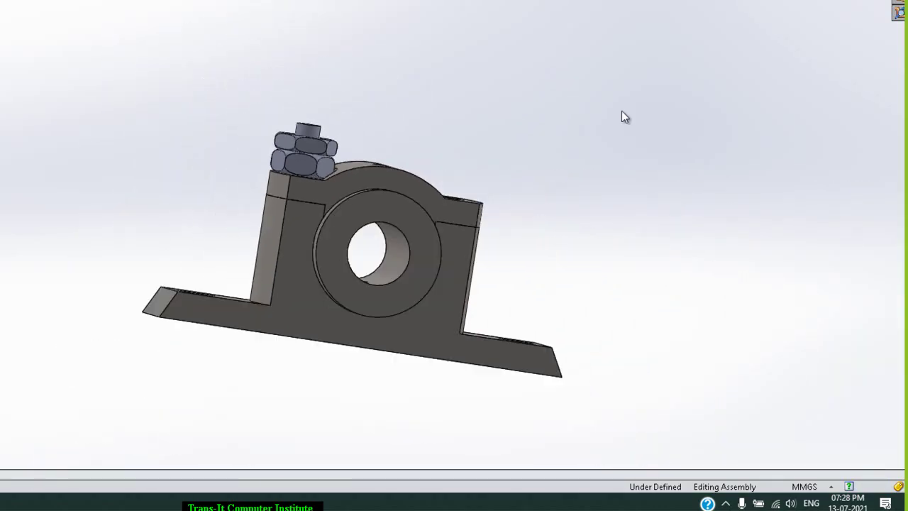
key(ctrl+7)
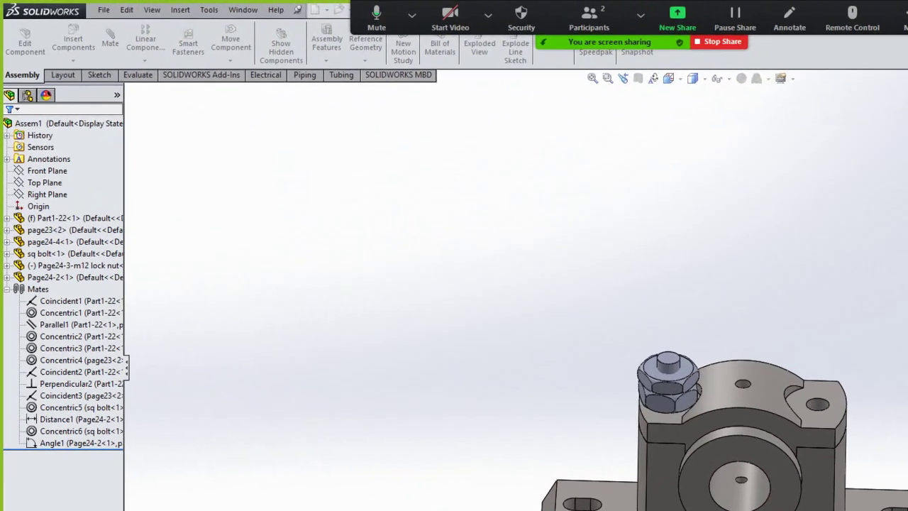
click(793, 336)
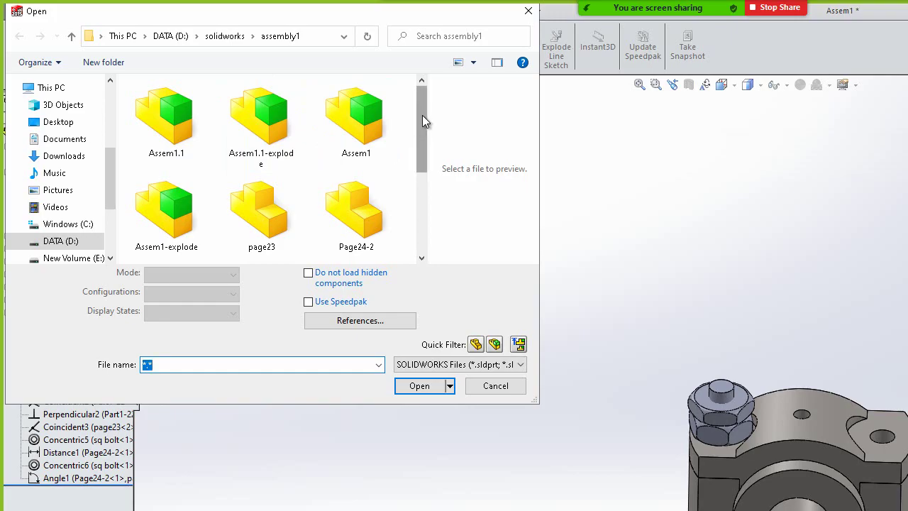
drag(422, 121, 423, 214)
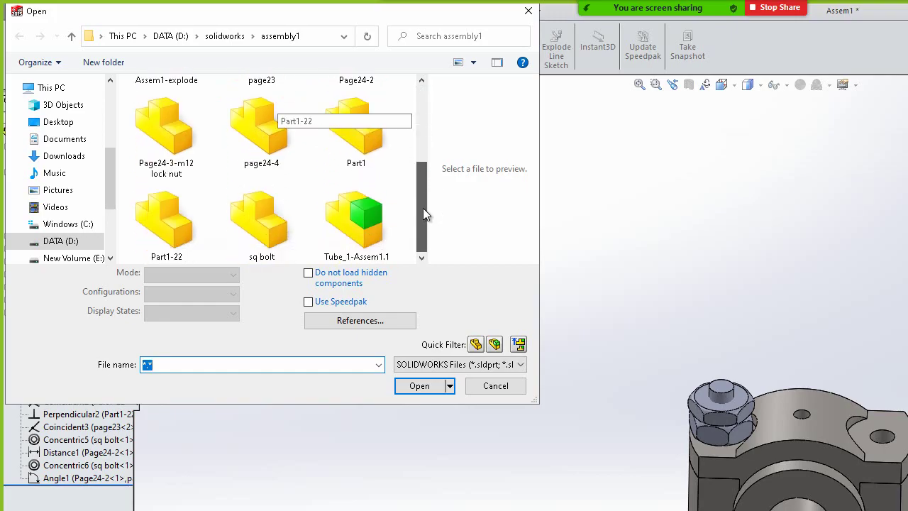
click(275, 235)
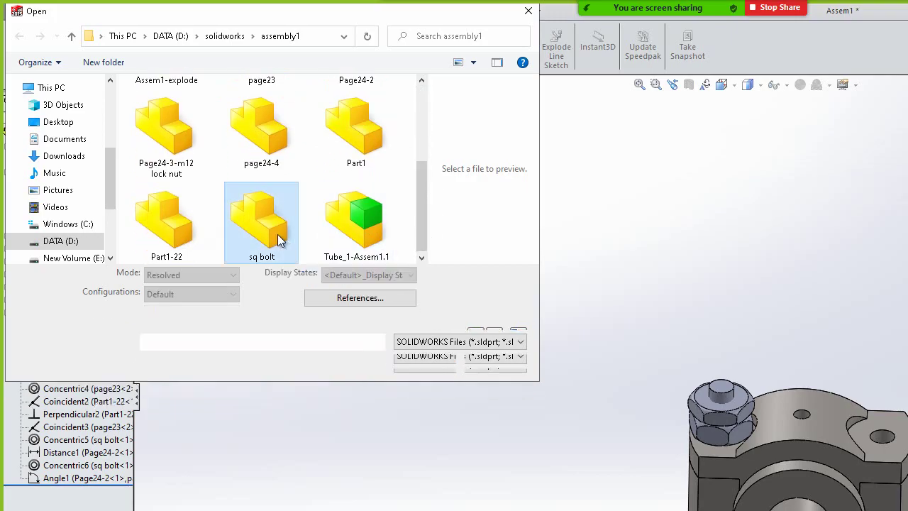
click(846, 236)
click(420, 363)
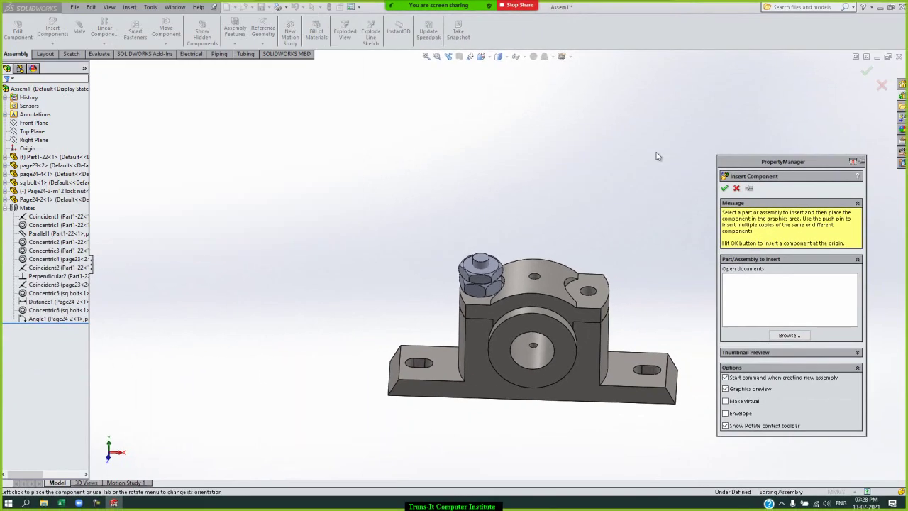
Step: Place the sq bolt, mate it concentric and anti-aligned to the cap's free hole, then drag it below
click(660, 159)
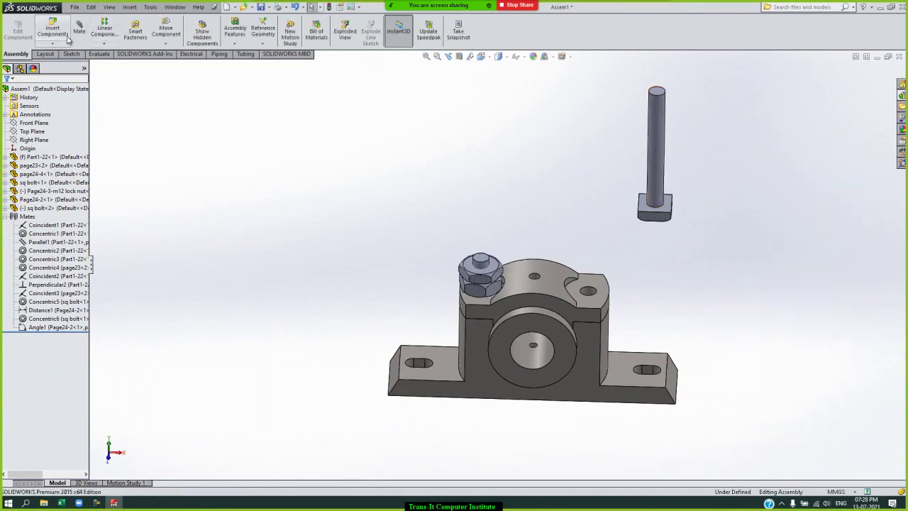
click(79, 31)
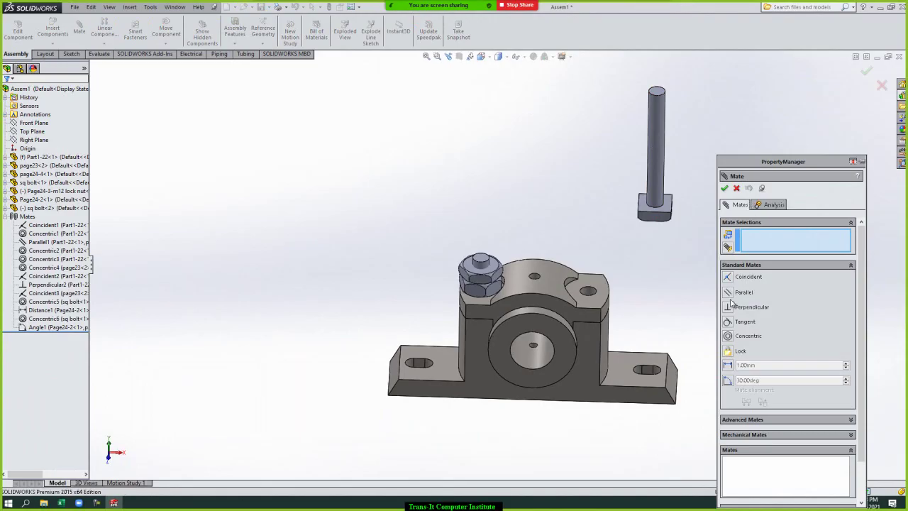
click(590, 293)
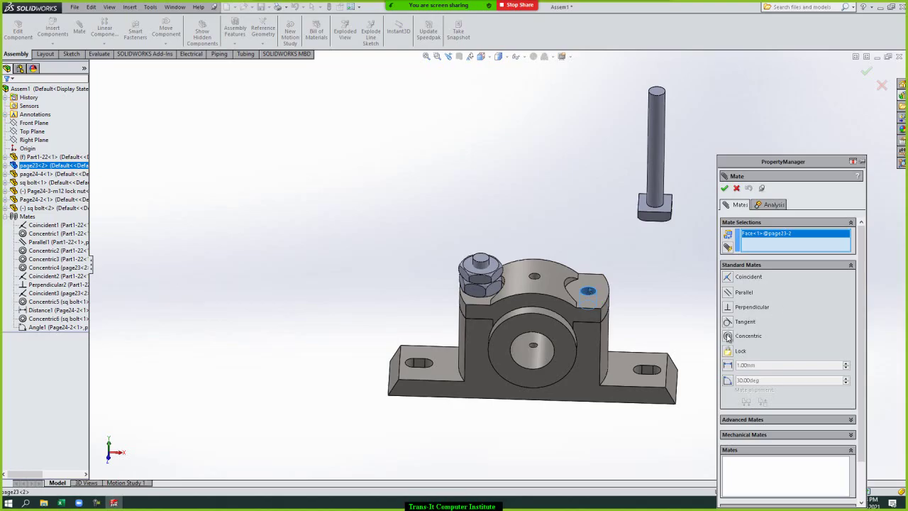
click(660, 146)
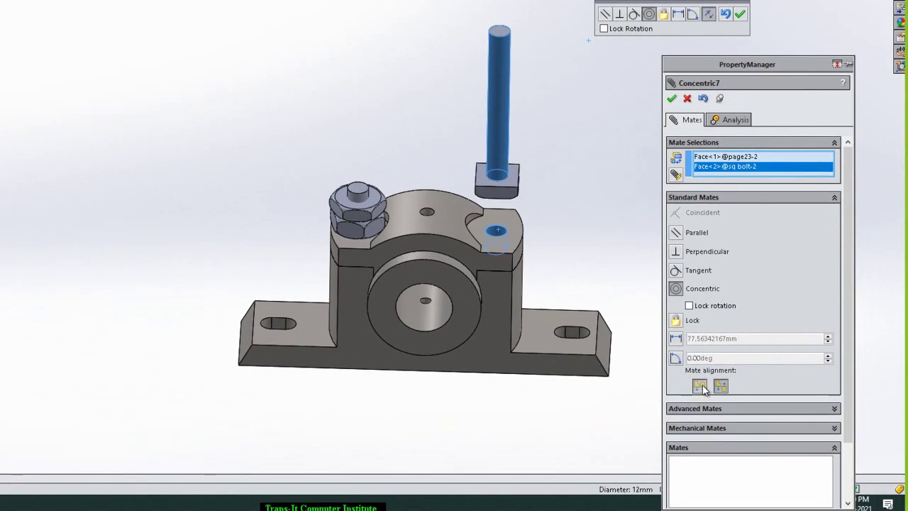
click(701, 387)
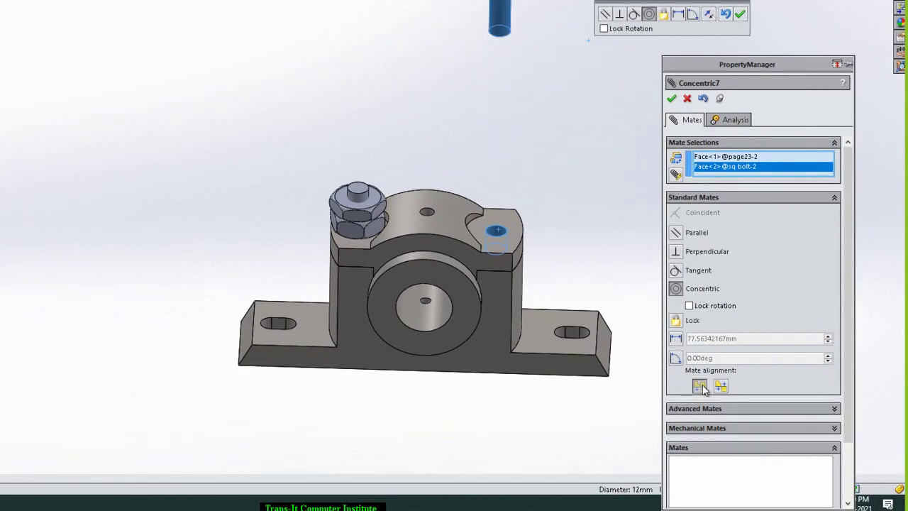
scroll(537, 142, up, 3)
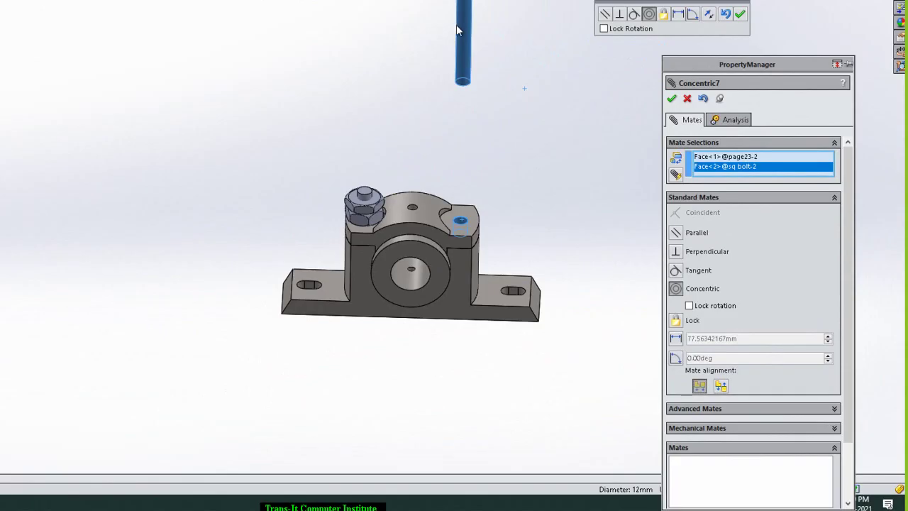
click(721, 386)
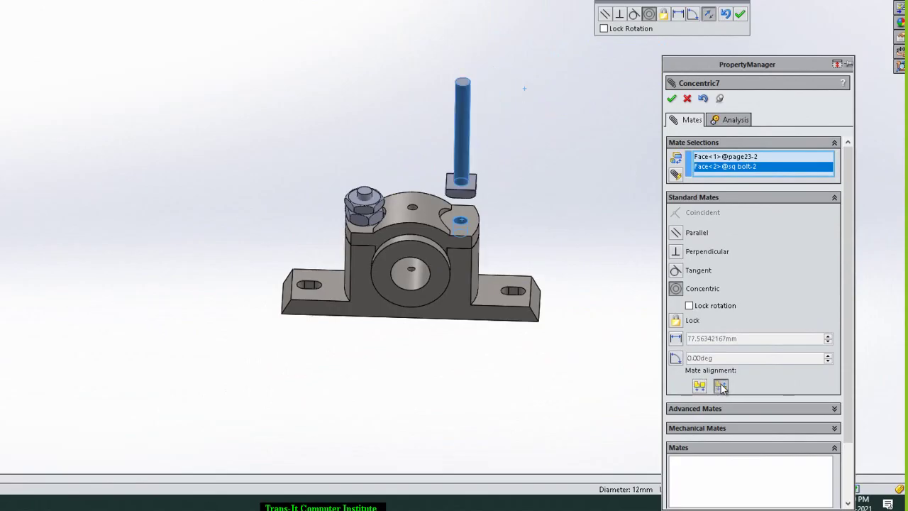
click(740, 14)
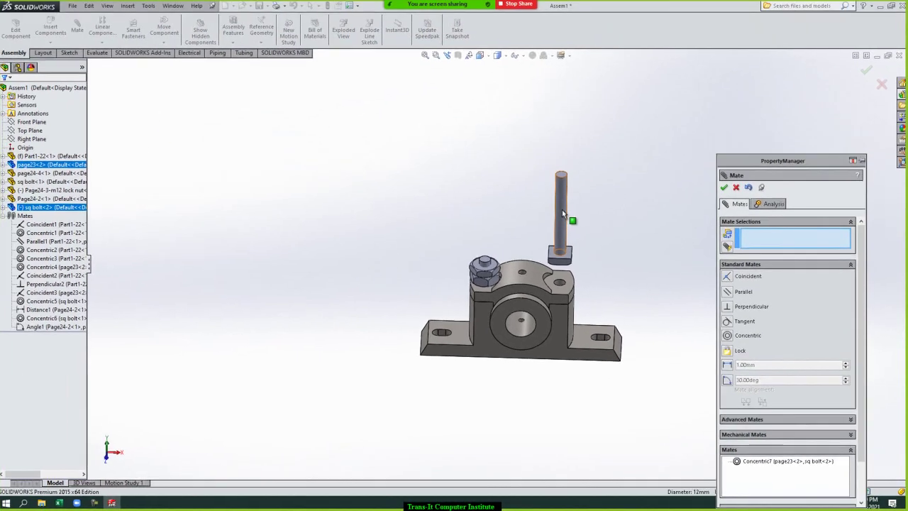
drag(562, 210, 576, 370)
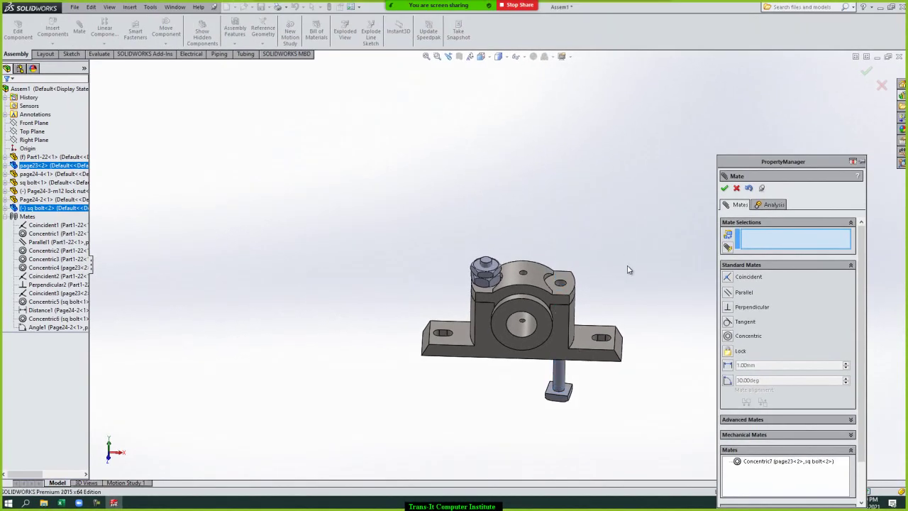
Step: Mate the second sq bolt's head face coincident with the square recess under the base
key(Up)
key(Up)
key(Up)
key(Up)
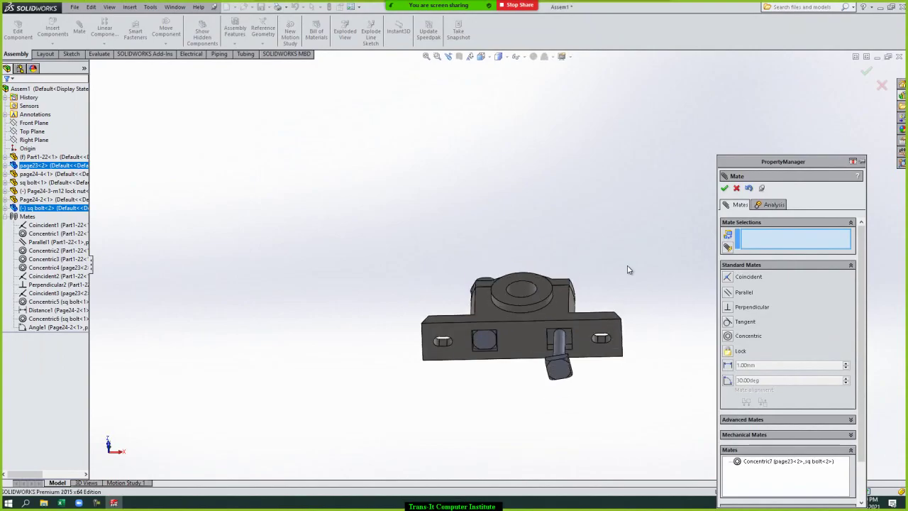
key(Up)
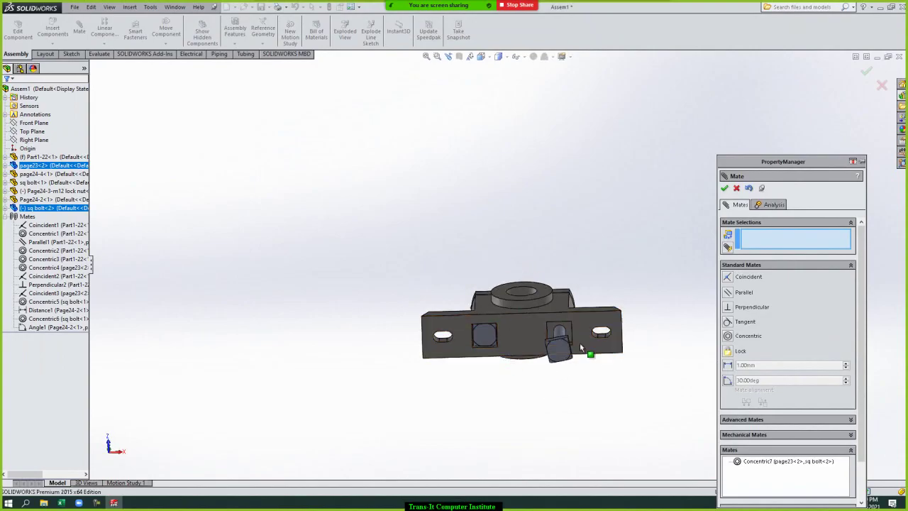
scroll(568, 335, down, 1)
scroll(543, 298, down, 4)
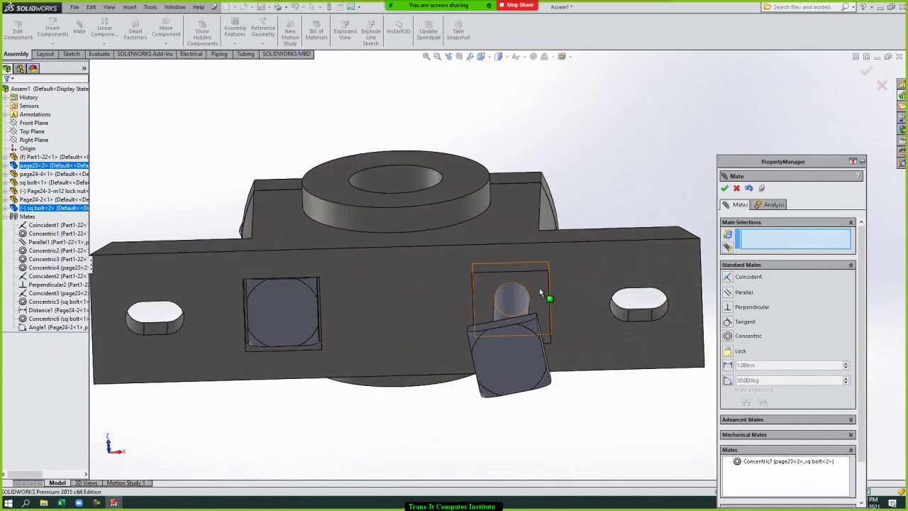
click(540, 292)
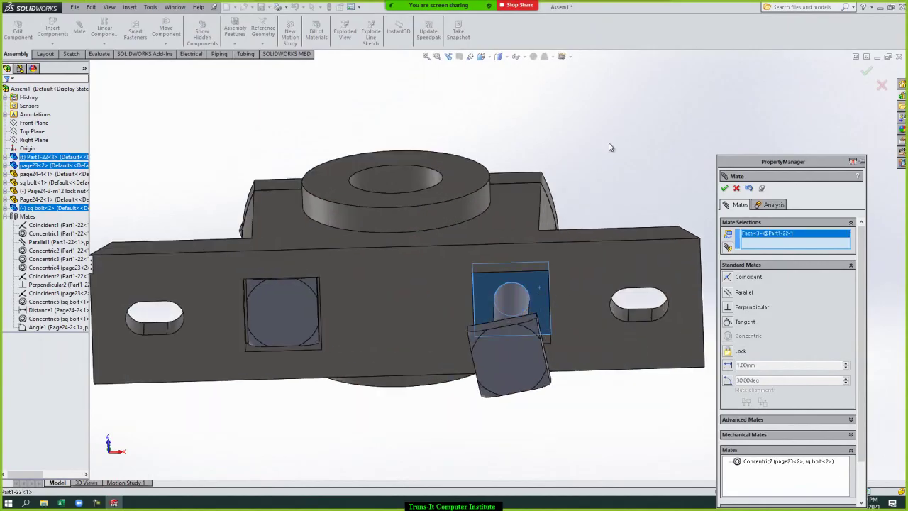
key(Down)
key(Down)
key(Down)
key(Down)
key(Down)
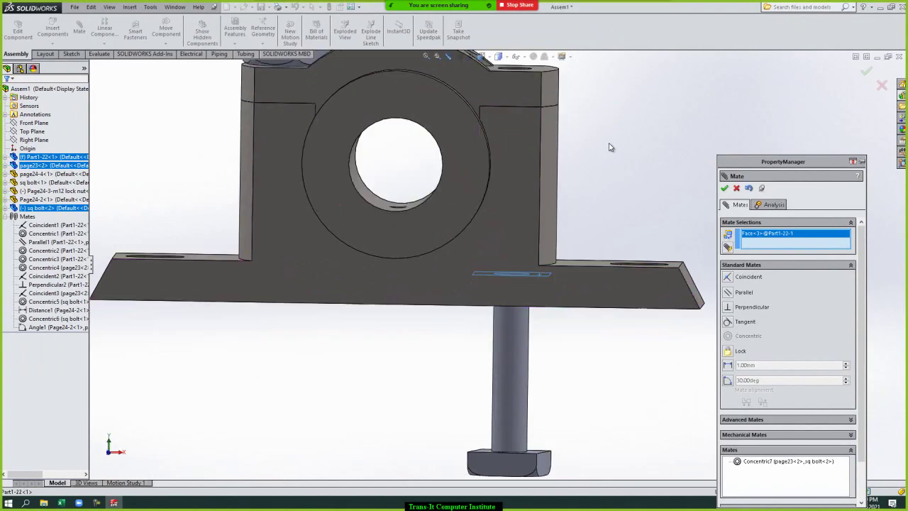
key(Down)
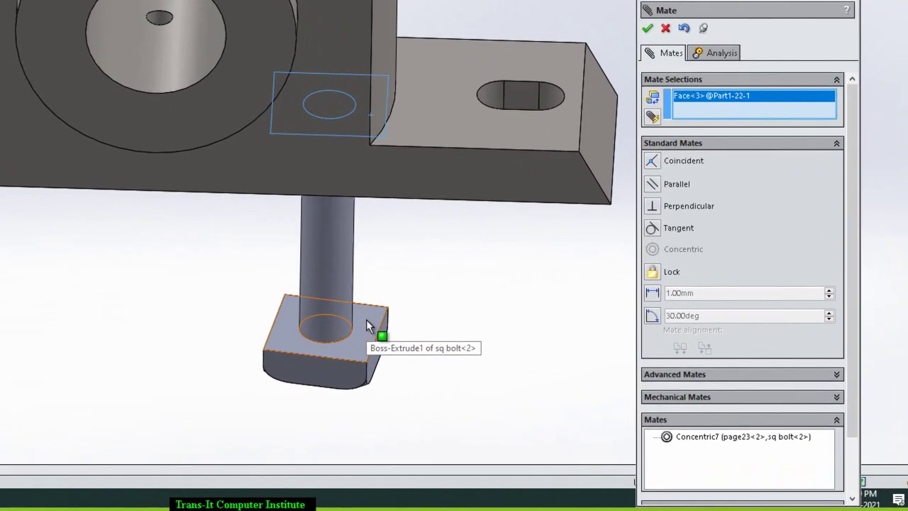
click(366, 322)
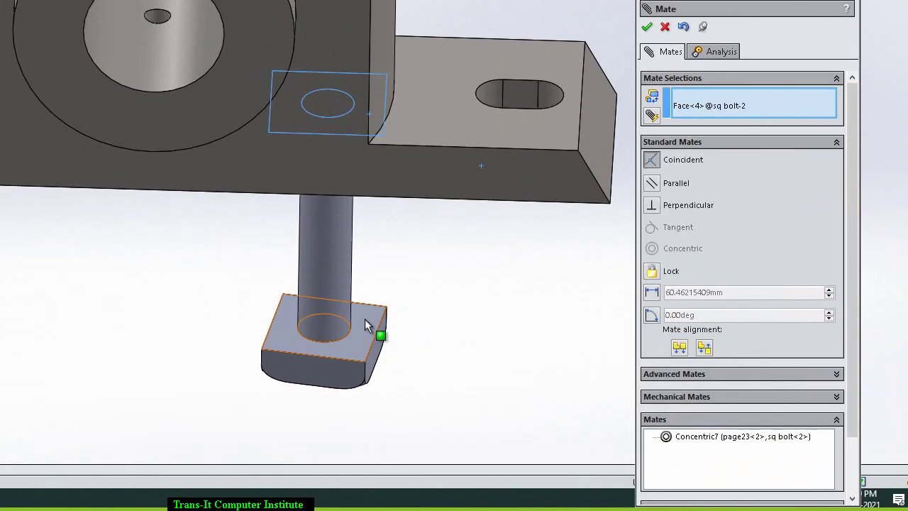
click(366, 325)
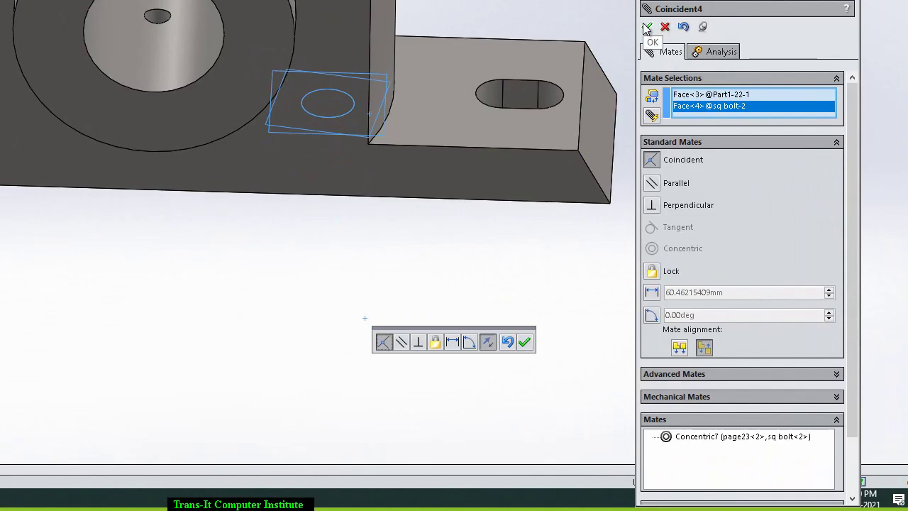
click(647, 27)
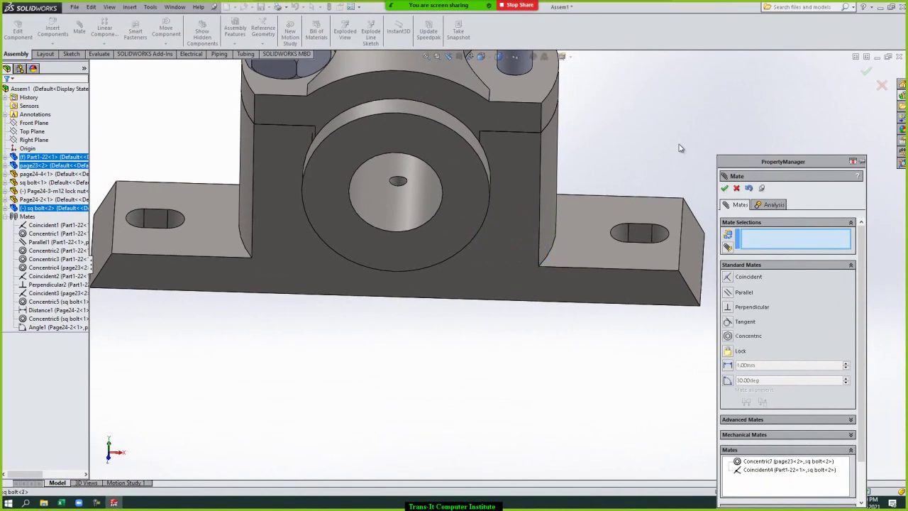
key(Up)
Step: Make the bolt head's edge parallel to the square recess edge and close Mate
key(Up)
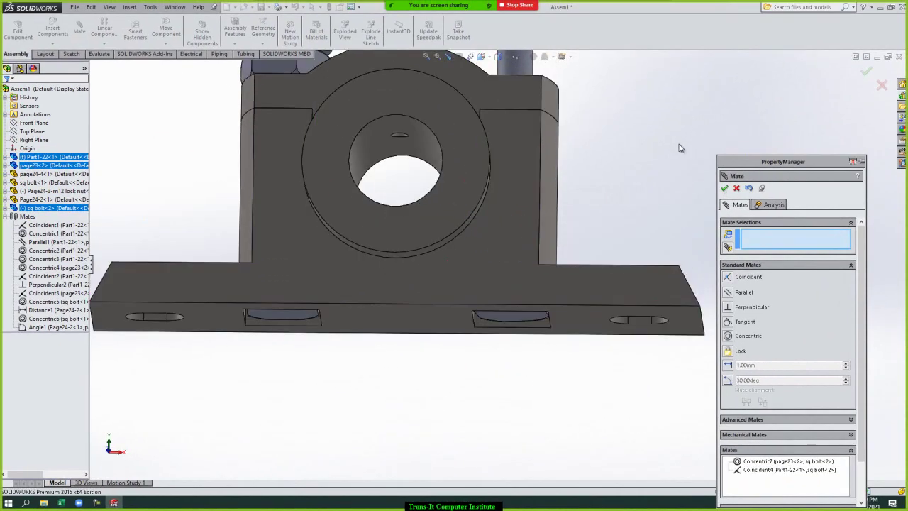
key(Up)
key(Up)
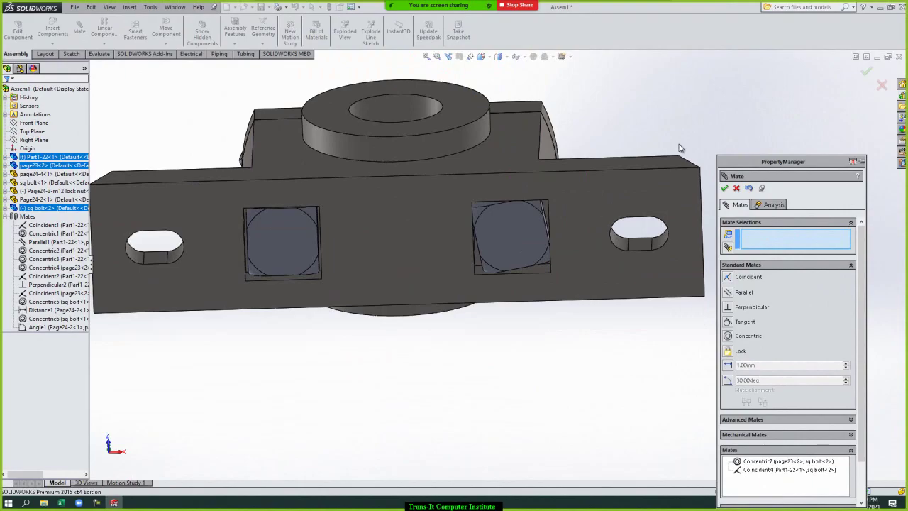
scroll(495, 197, down, 5)
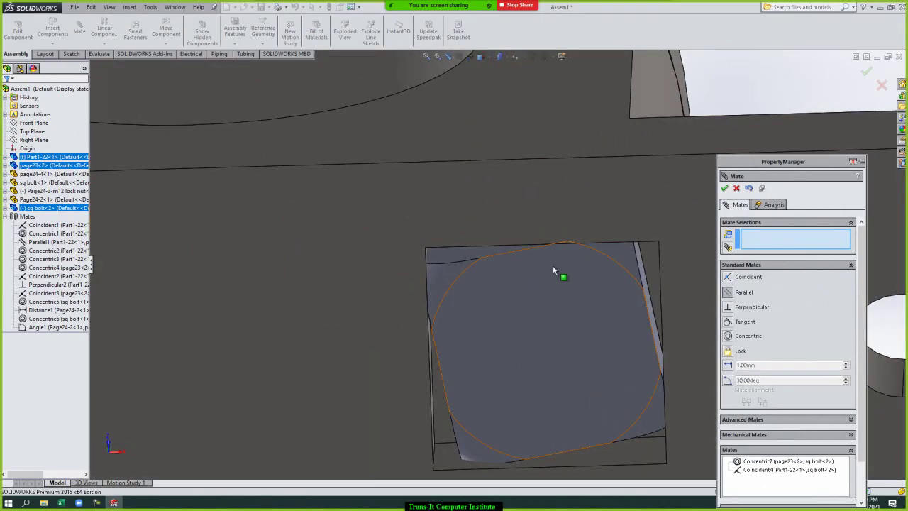
click(526, 249)
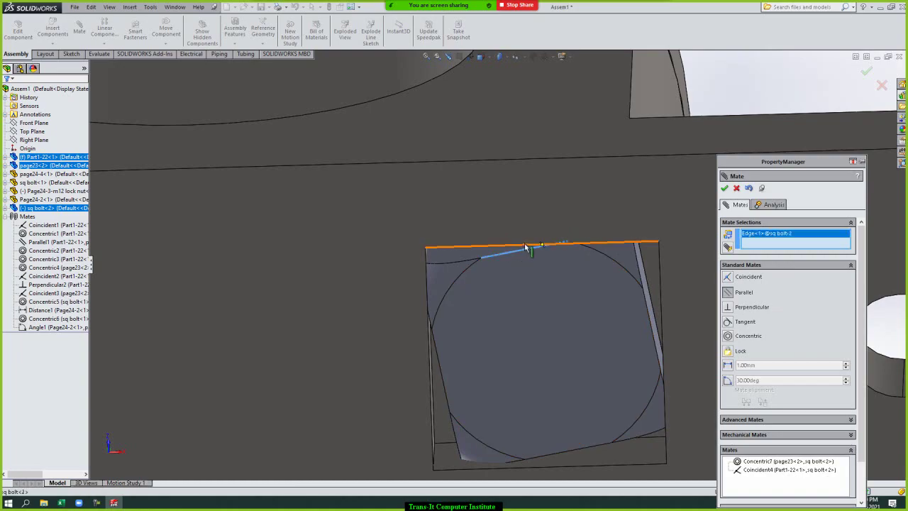
click(526, 249)
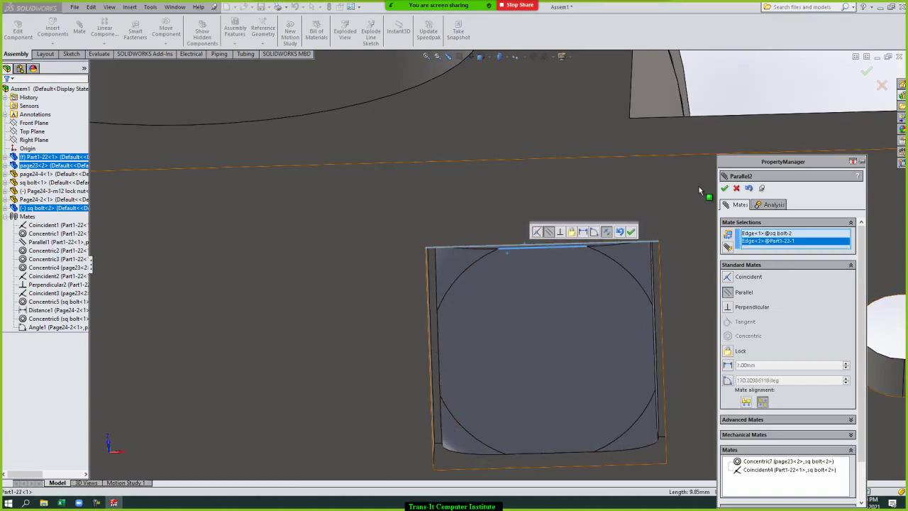
click(725, 188)
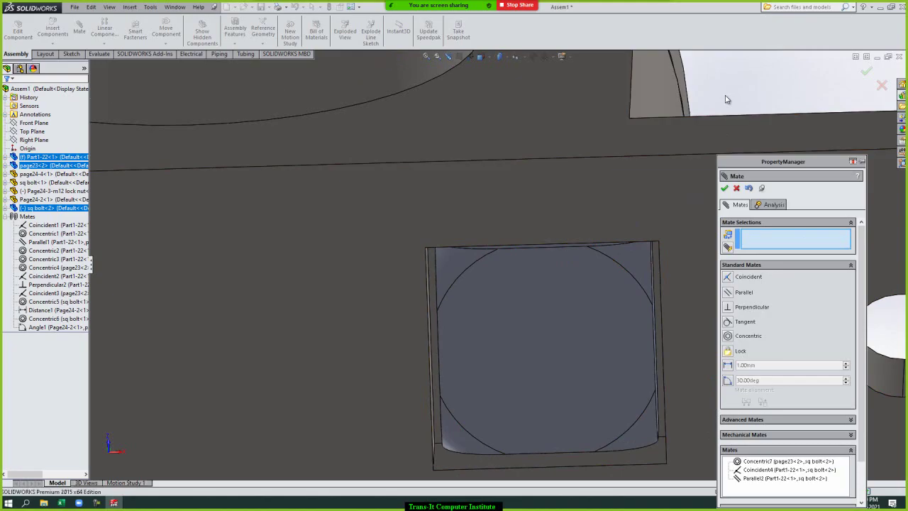
key(Up)
key(Up)
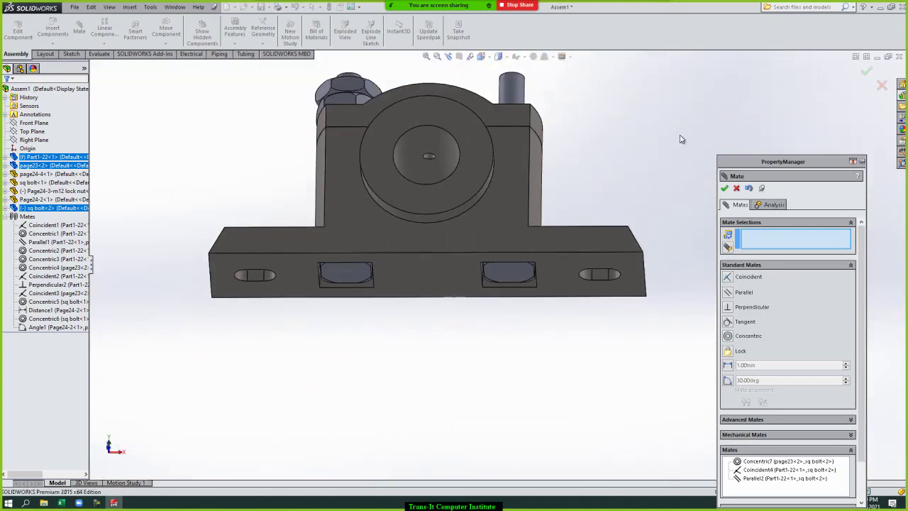
key(Down)
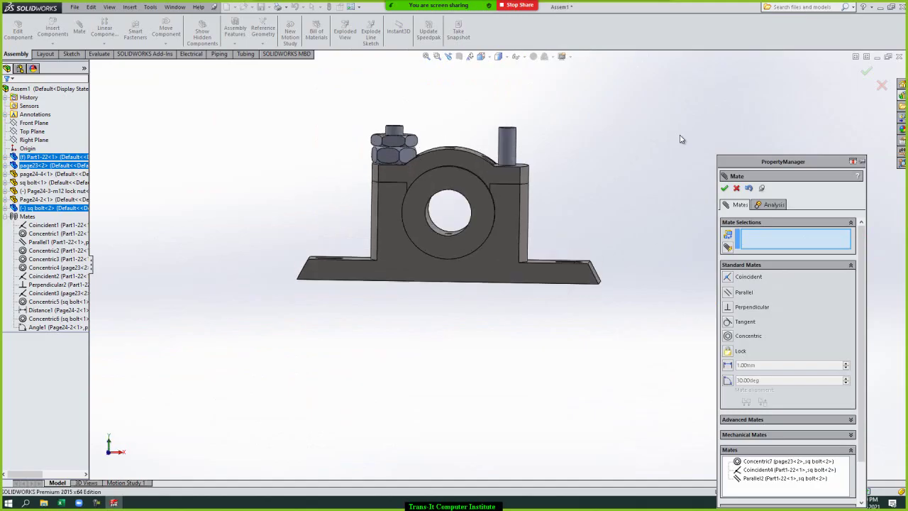
key(Down)
key(Down)
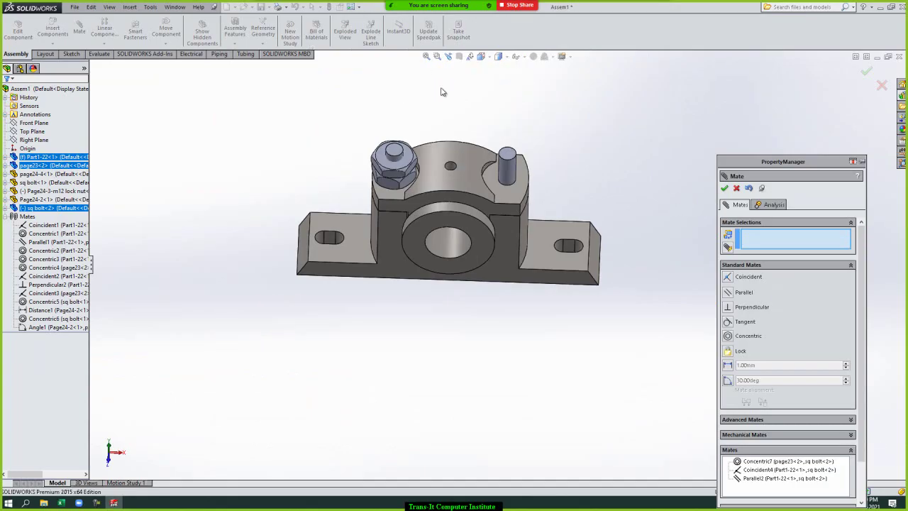
click(724, 188)
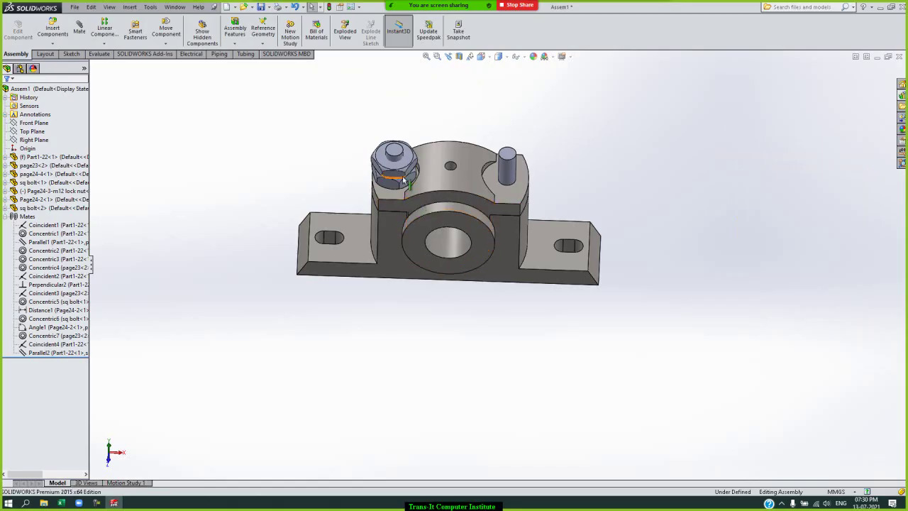
Step: Mate the lock nut's flat face parallel to the lower nut's face, making the assembly Fully Defined
key(f)
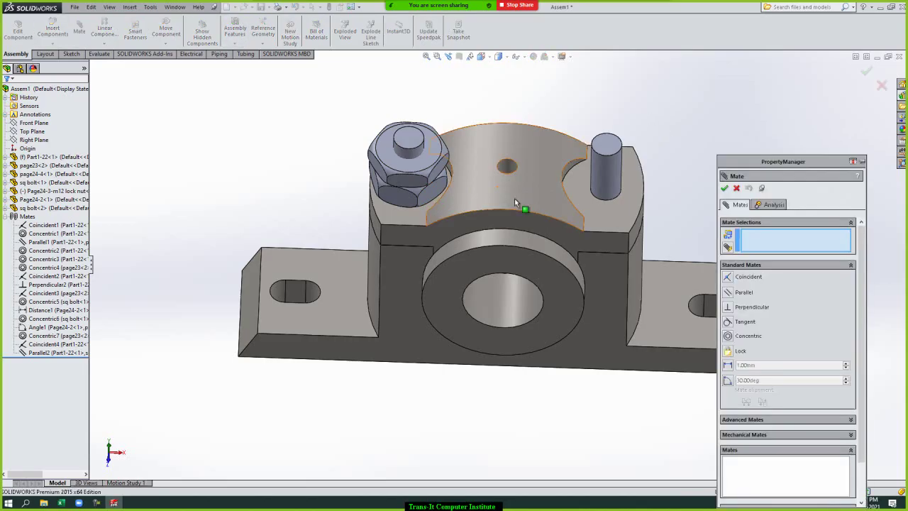
click(435, 175)
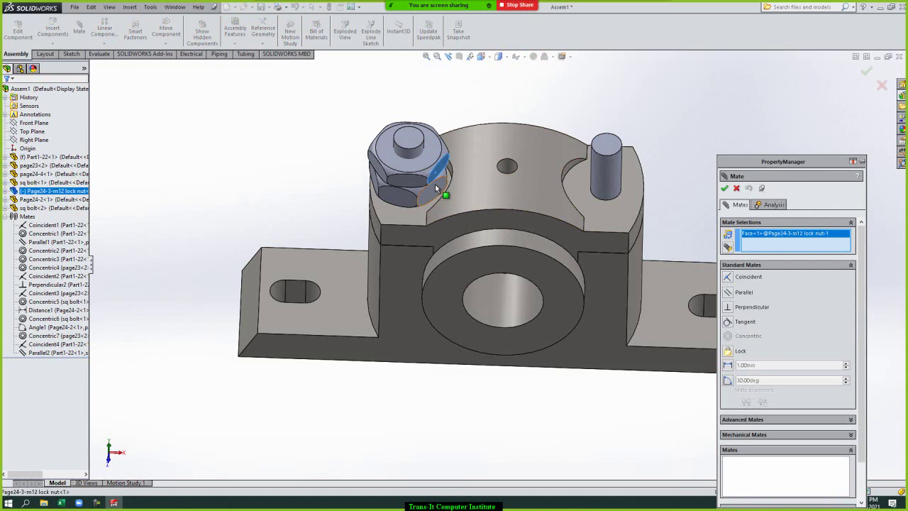
click(436, 191)
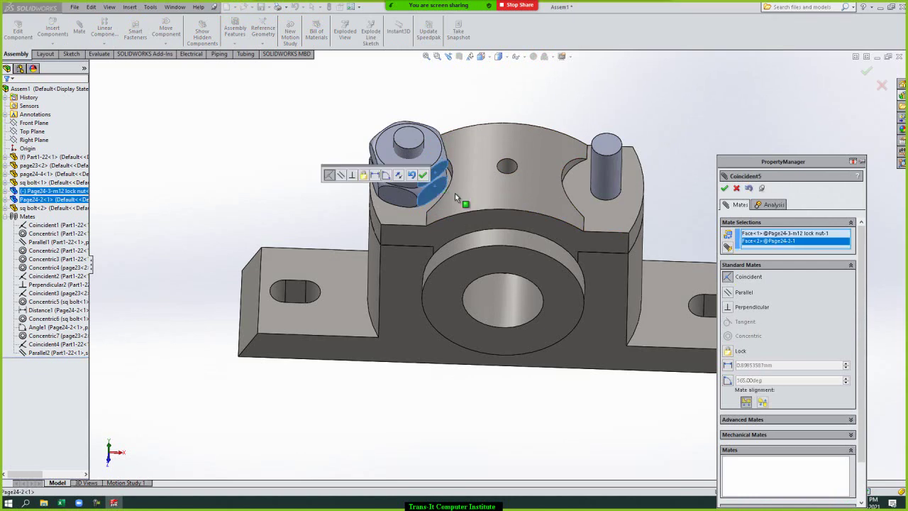
click(739, 292)
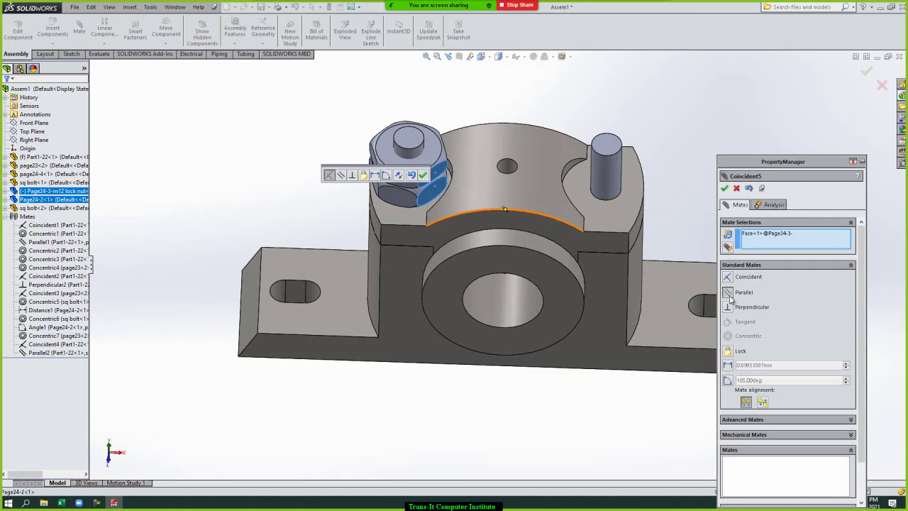
click(725, 189)
click(725, 189)
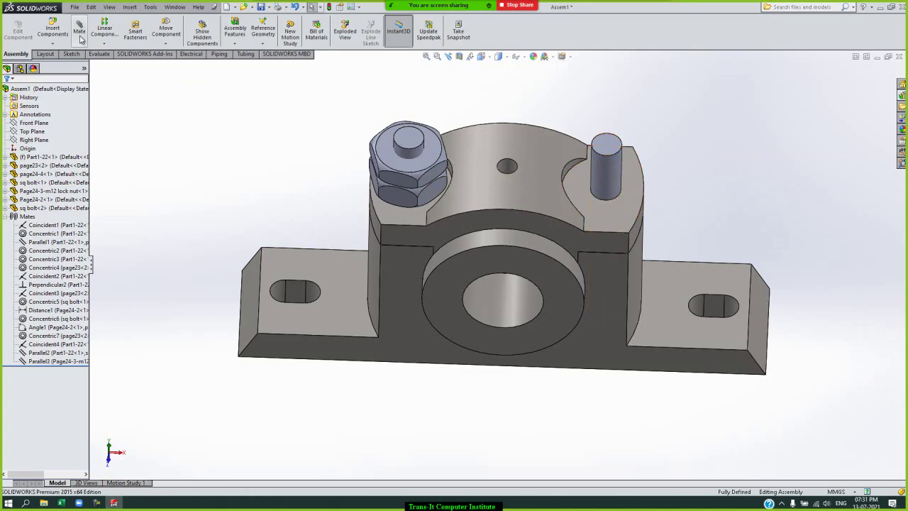
Step: Insert Page24-2 from the assembly1 folder and place it loose beside the bracket
click(51, 44)
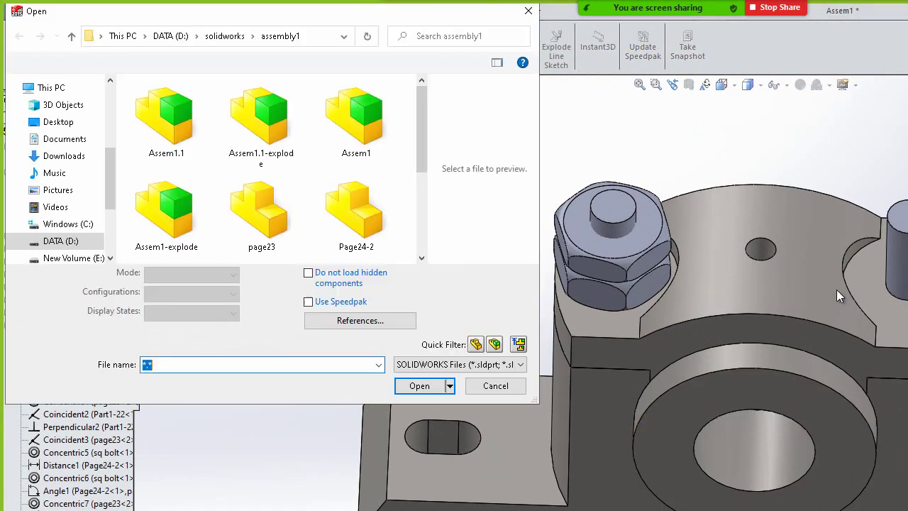
drag(421, 132, 431, 227)
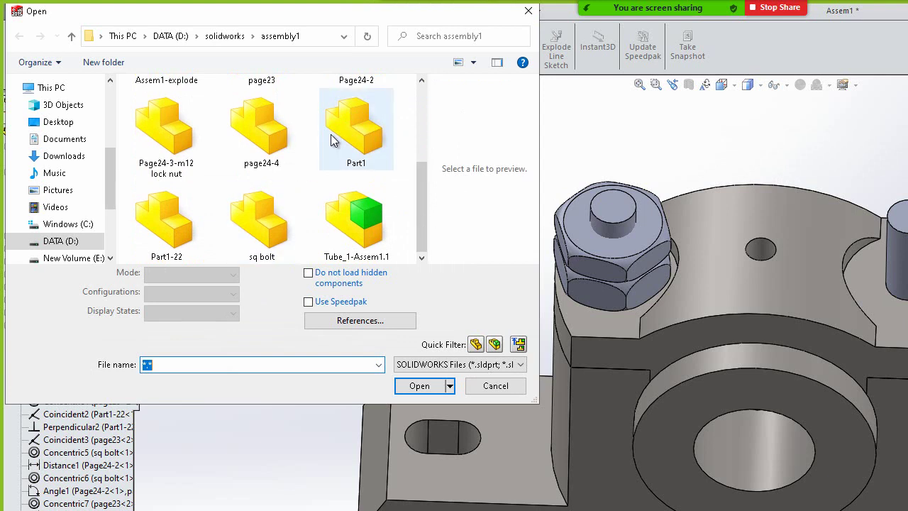
scroll(331, 135, up, 1)
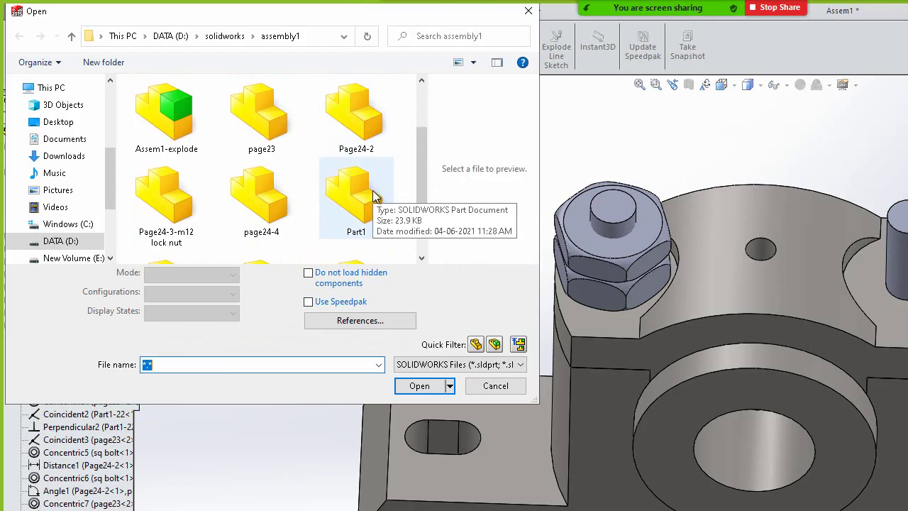
scroll(372, 190, down, 1)
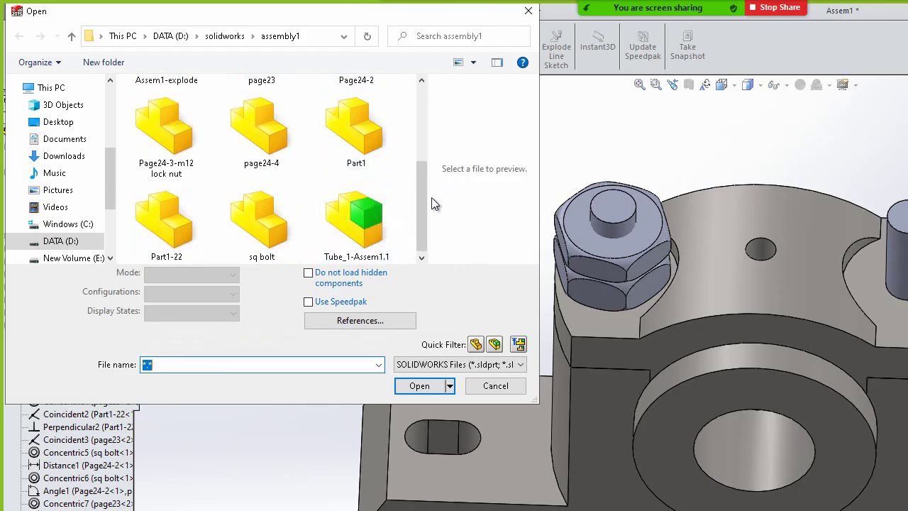
scroll(427, 205, up, 1)
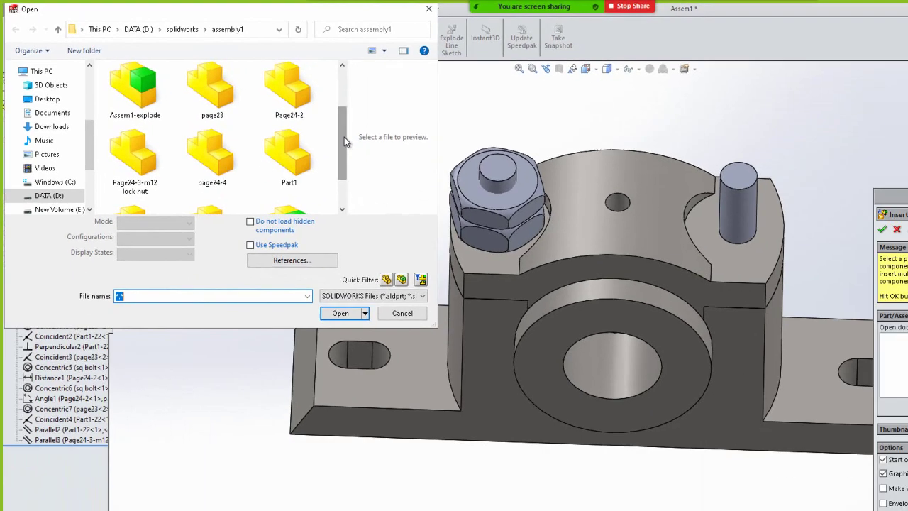
click(288, 89)
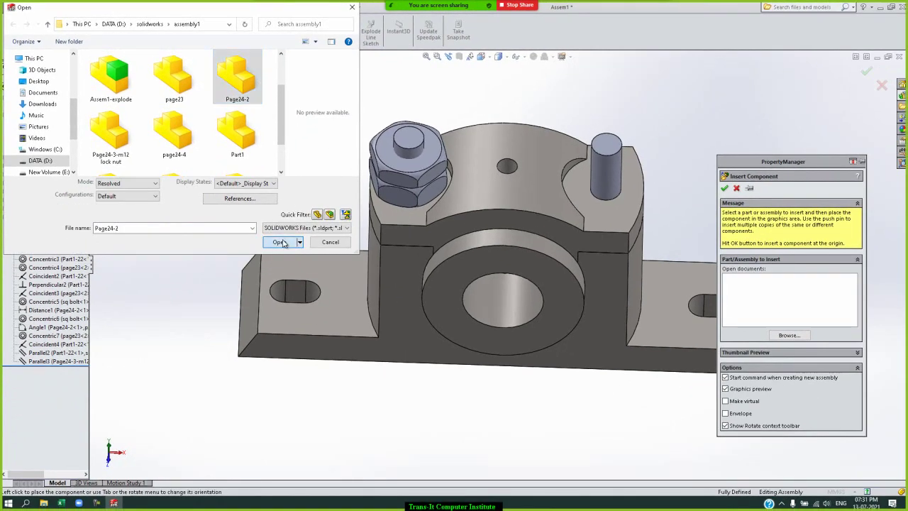
click(280, 242)
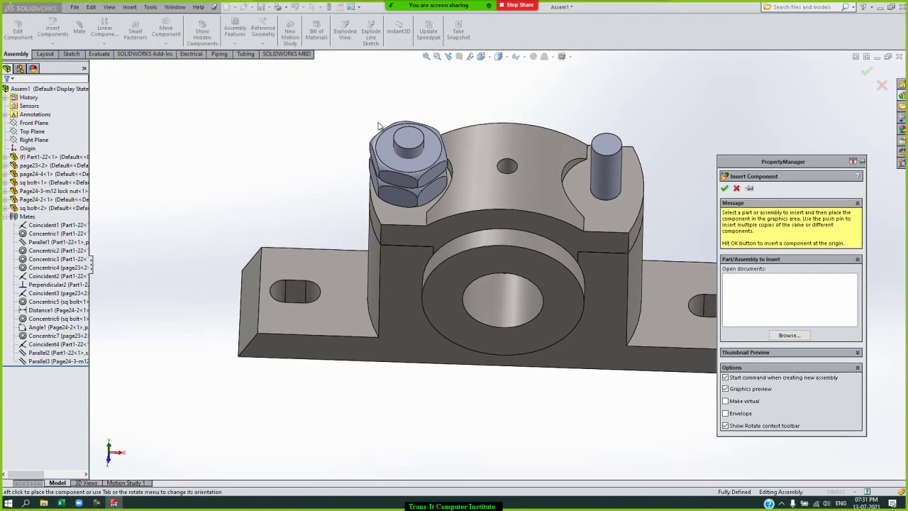
click(305, 117)
click(574, 113)
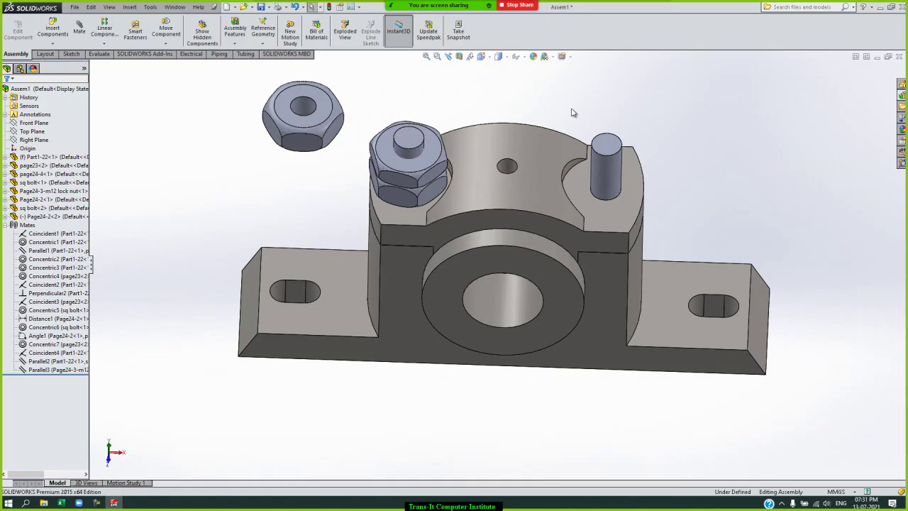
click(79, 30)
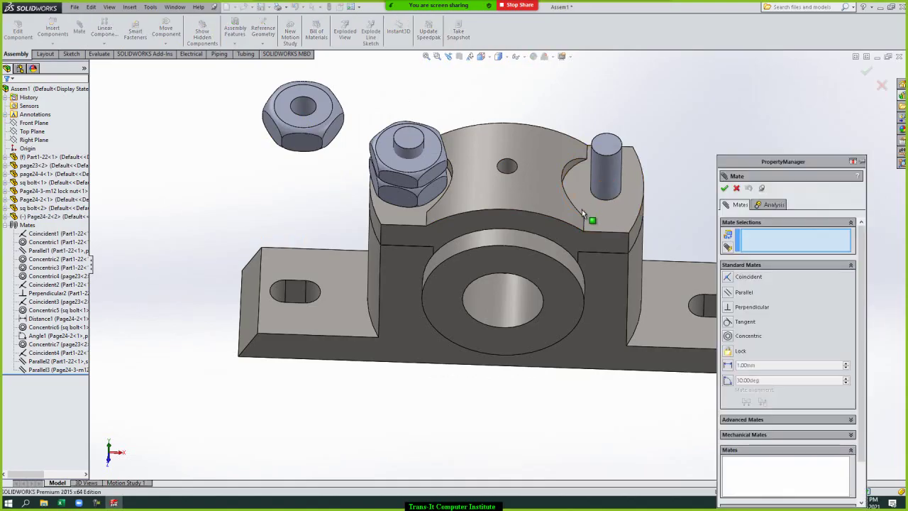
click(582, 206)
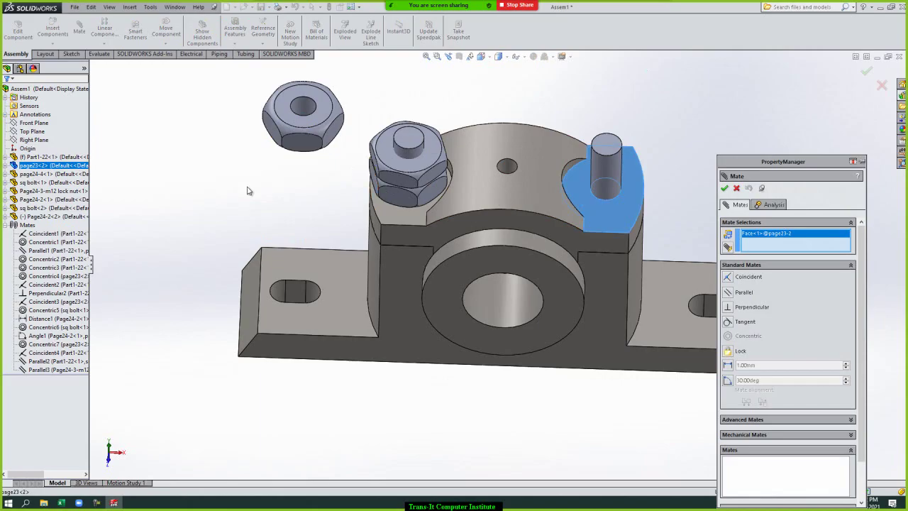
key(Up)
key(Up)
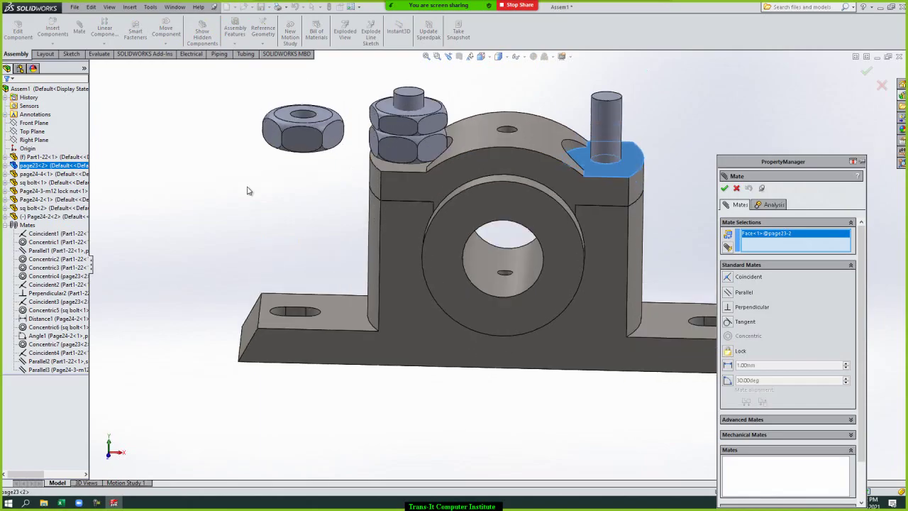
key(Up)
key(Up)
key(Up)
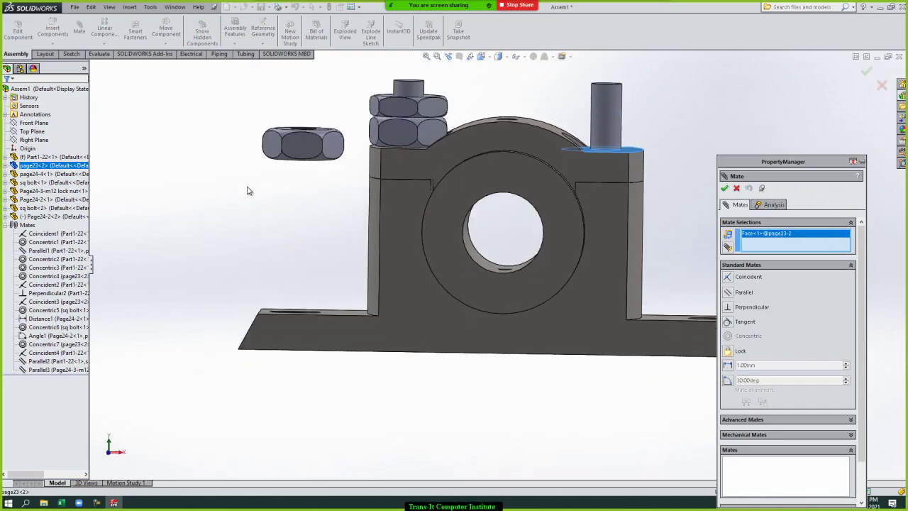
key(Up)
key(Down)
key(Down)
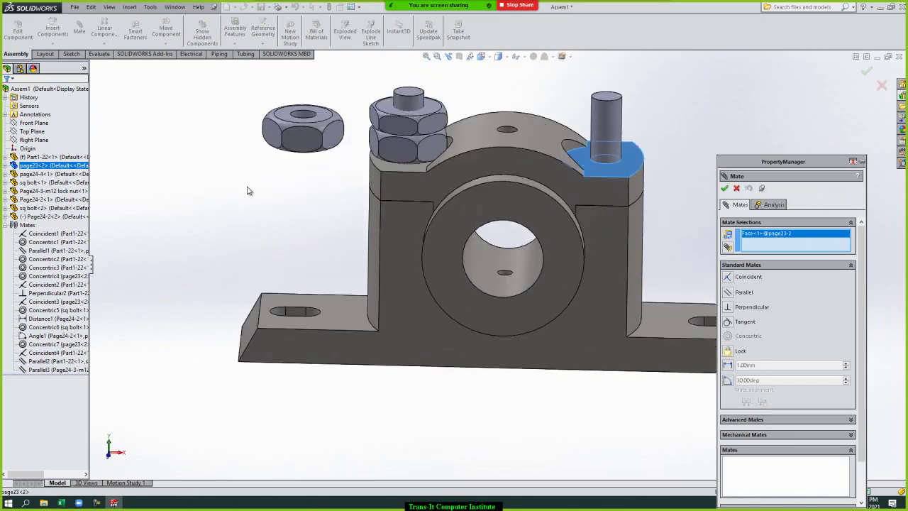
key(Down)
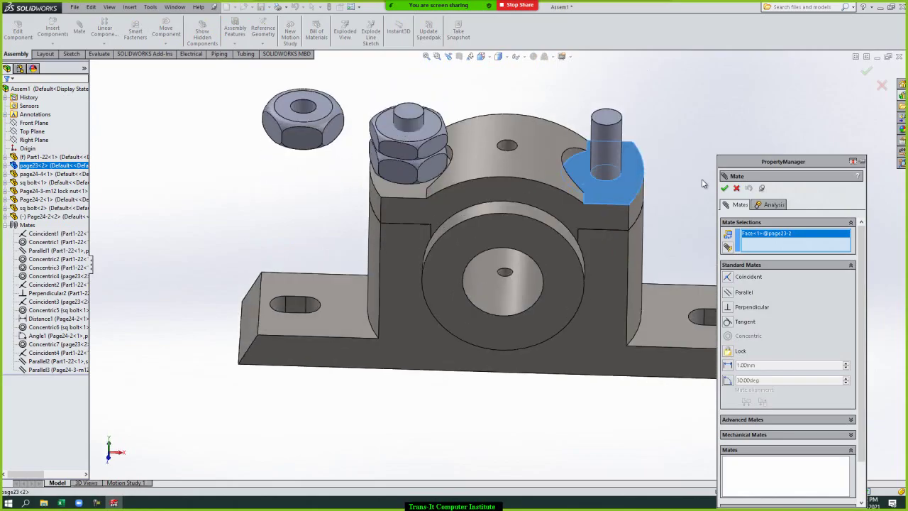
click(737, 188)
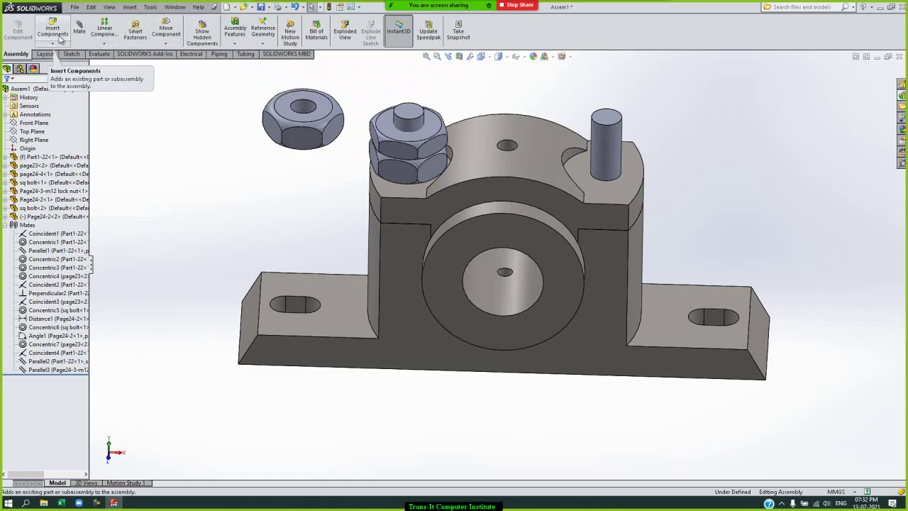
click(101, 44)
click(320, 125)
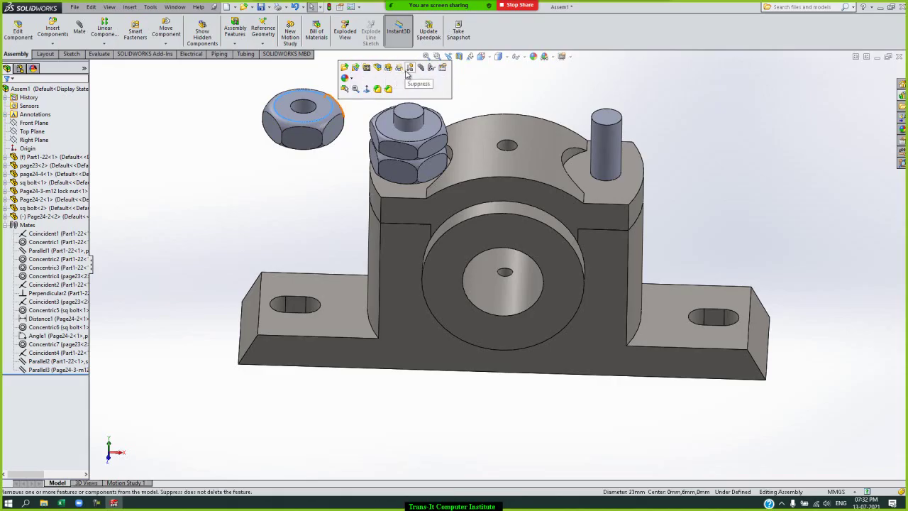
click(166, 101)
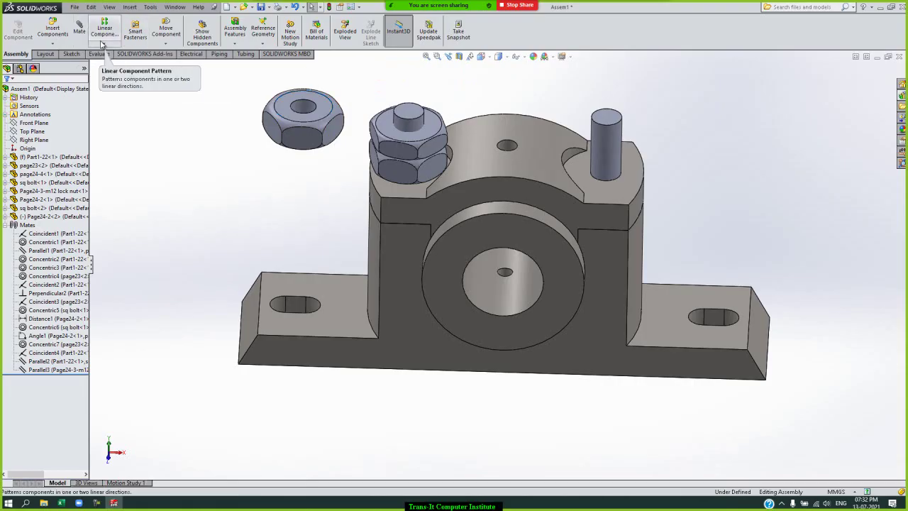
click(103, 44)
click(103, 46)
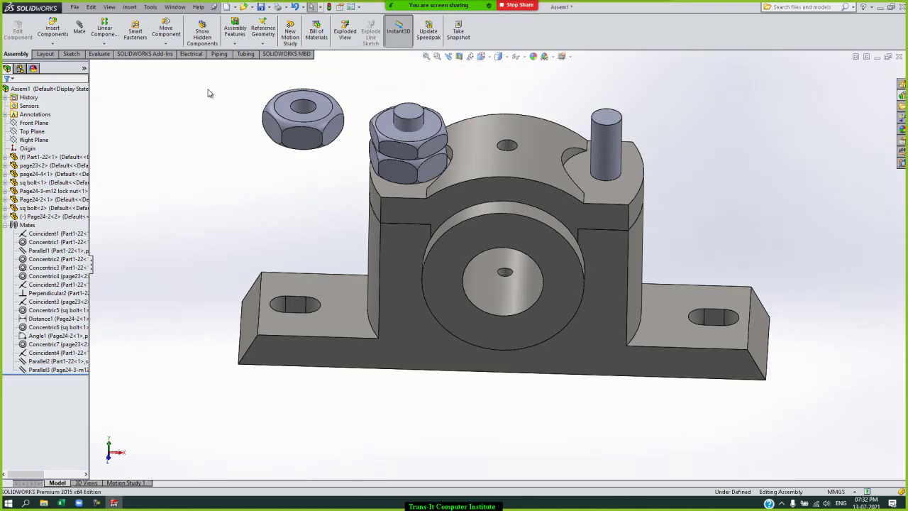
click(62, 44)
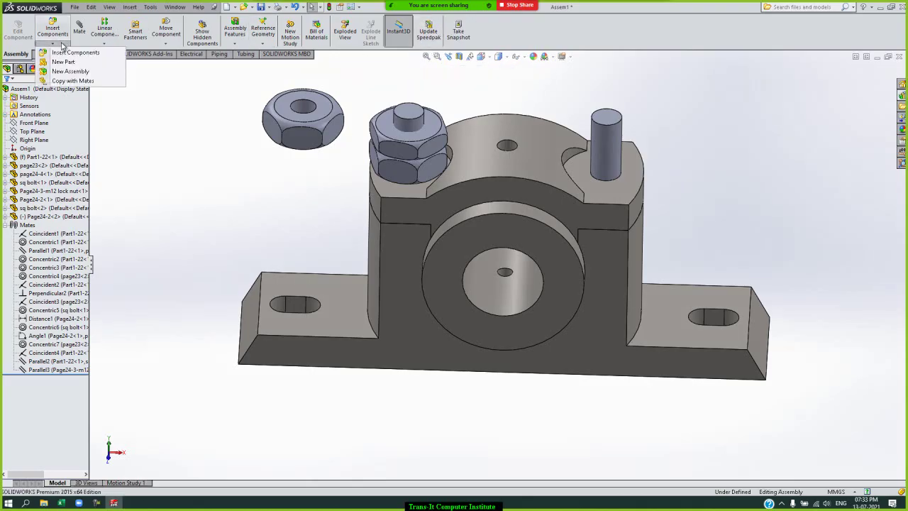
click(144, 97)
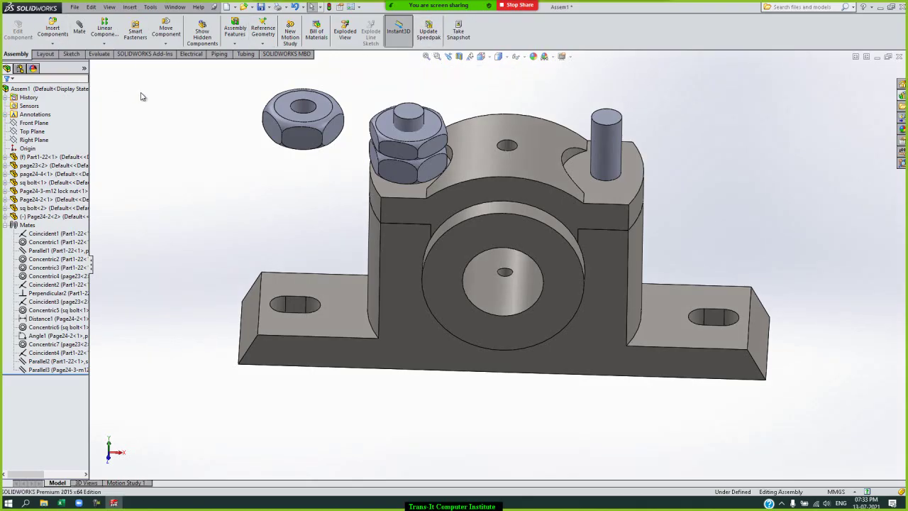
click(322, 112)
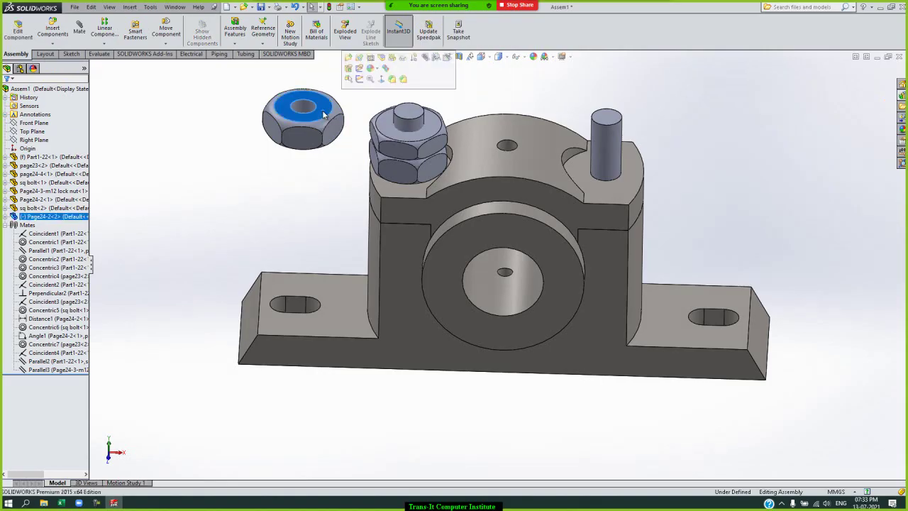
right_click(323, 112)
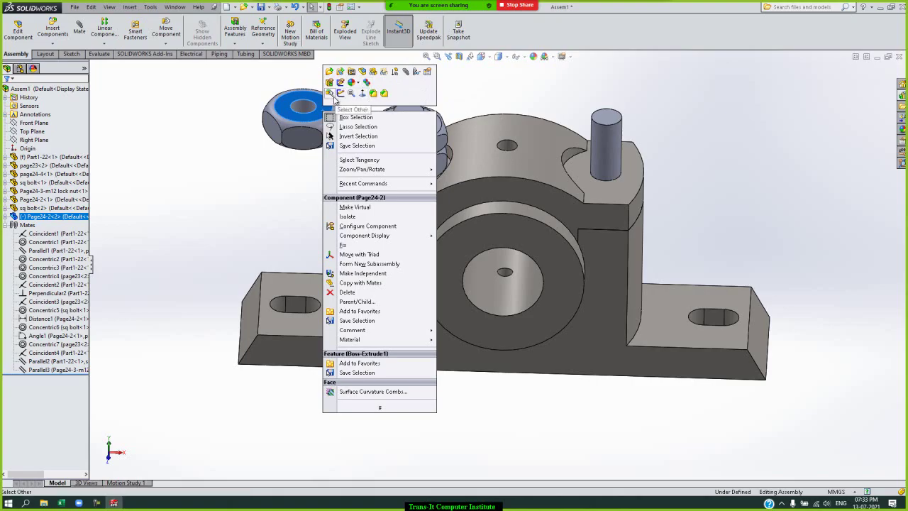
click(227, 89)
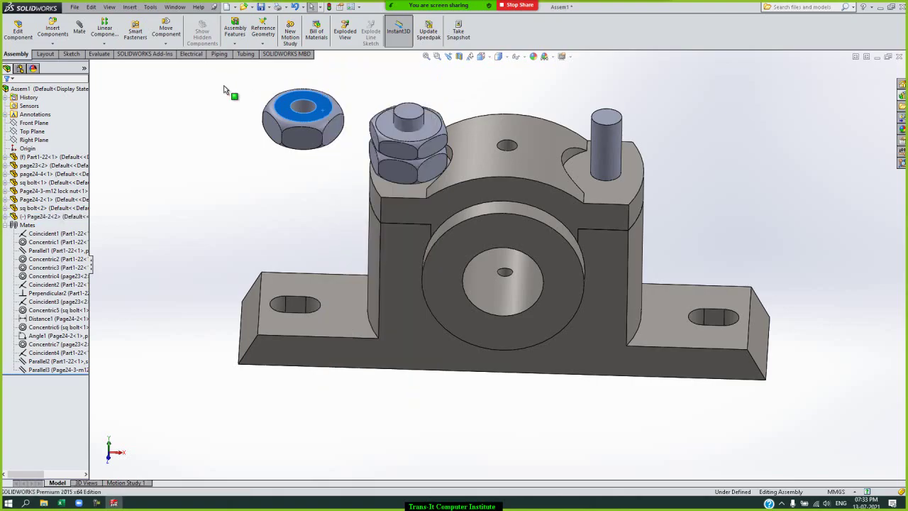
key(Escape)
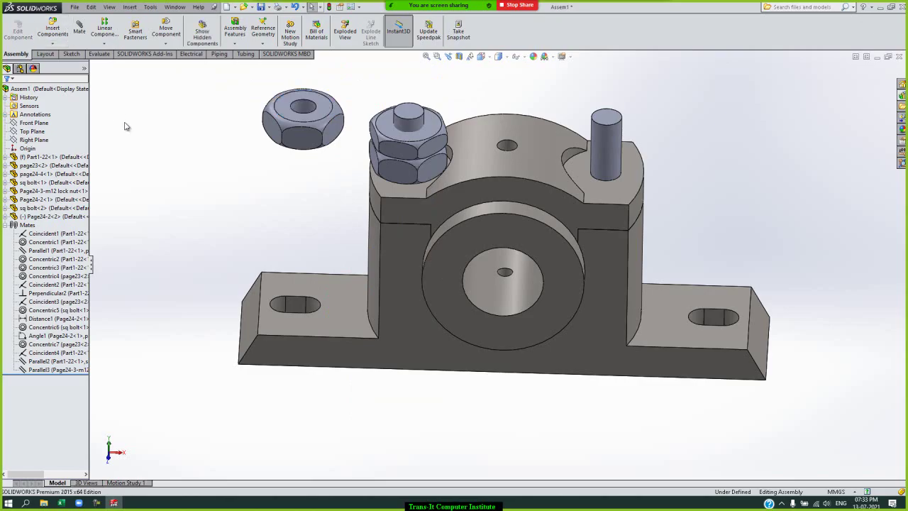
Step: Seat the loose nut's bottom face coincident on the bearing cap's top face
click(80, 28)
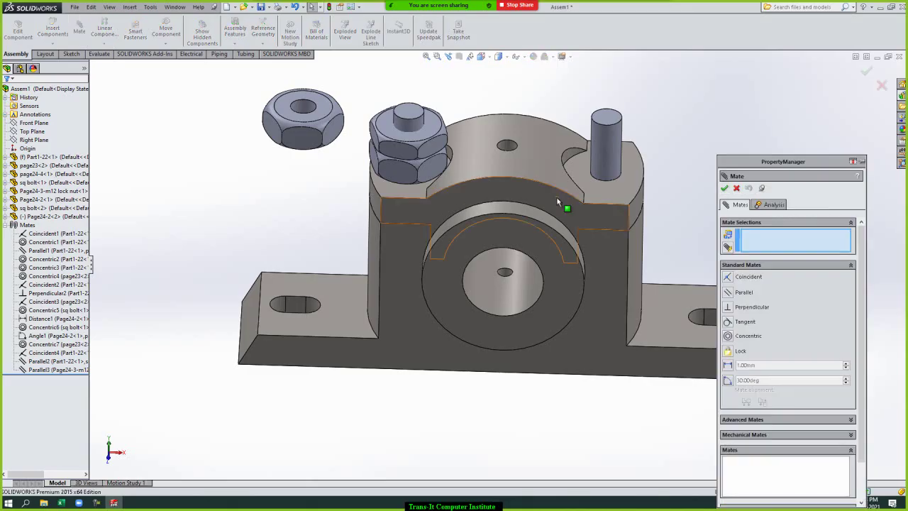
click(607, 191)
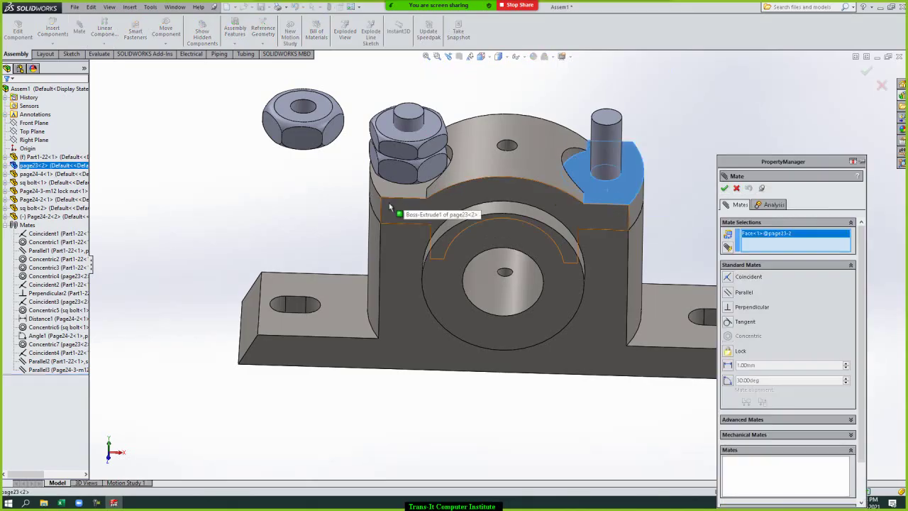
key(Up)
key(Up)
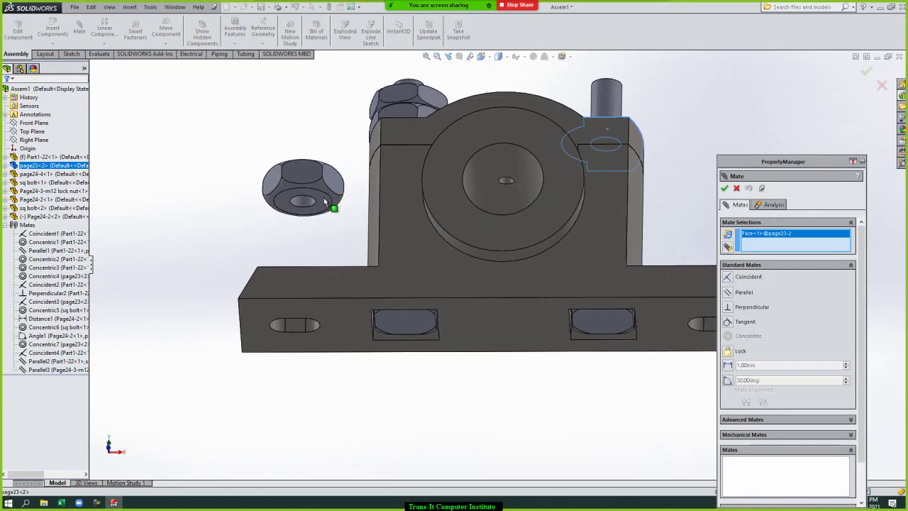
click(324, 197)
key(Return)
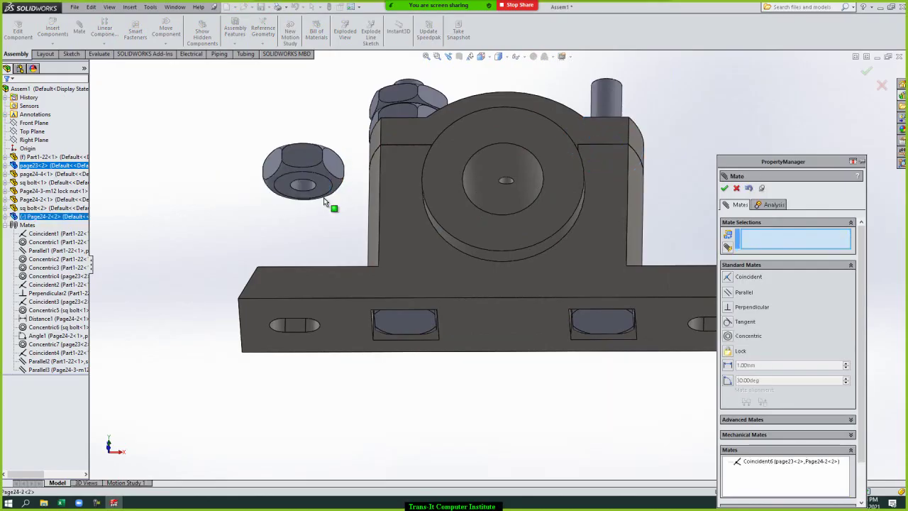
Step: Centre the nut concentric on the right-hand bolt's shank
click(305, 184)
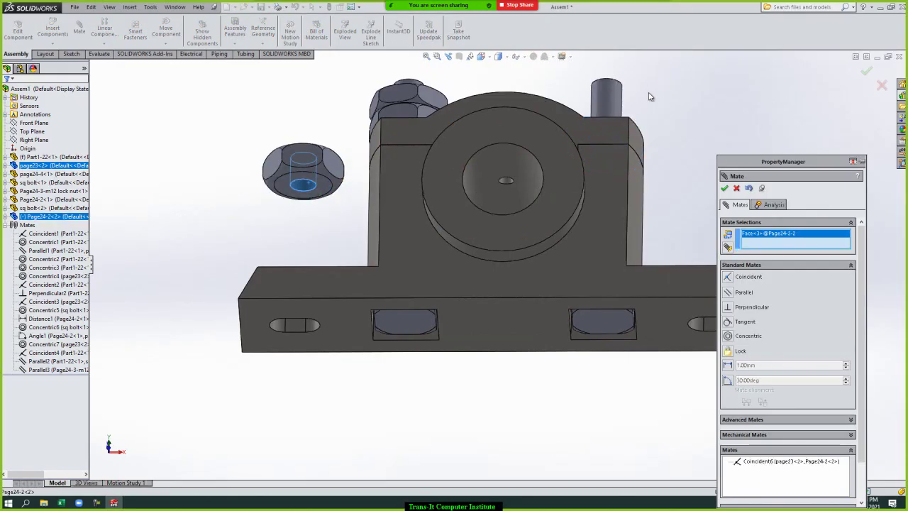
click(622, 104)
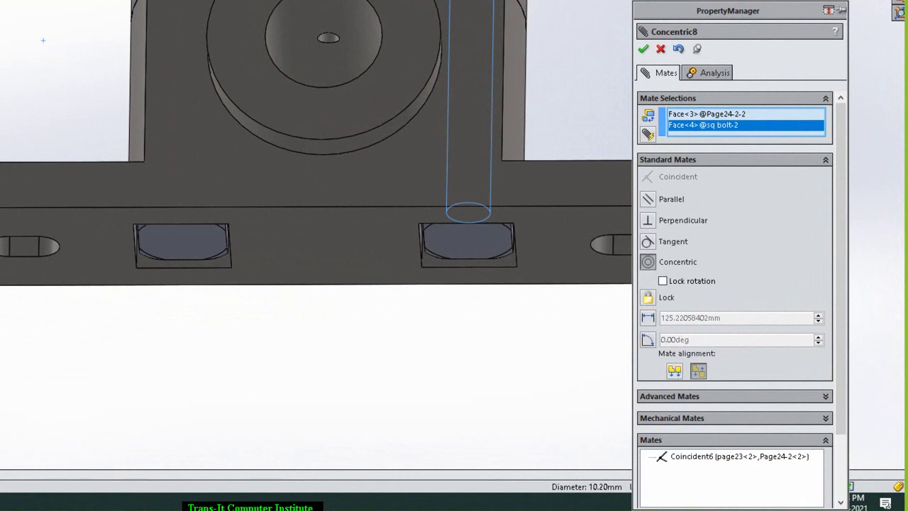
key(Return)
key(Up)
key(Up)
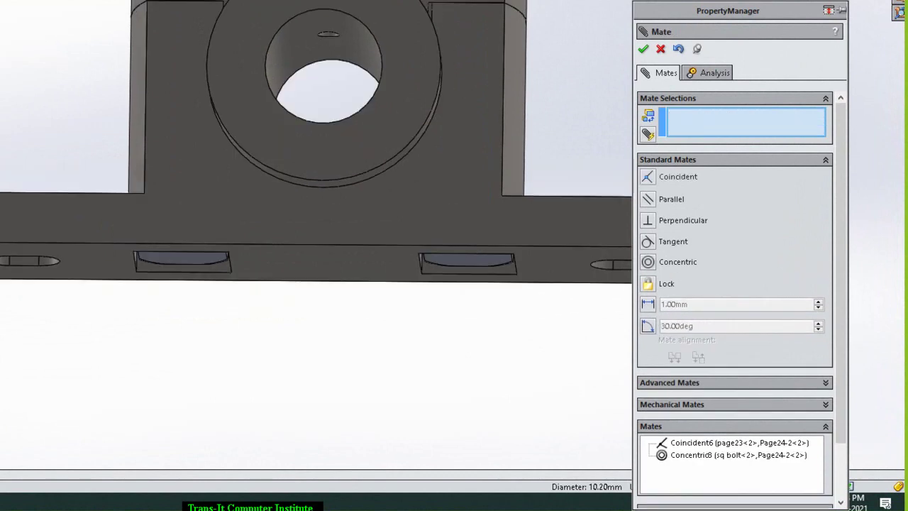
key(Up)
key(Up)
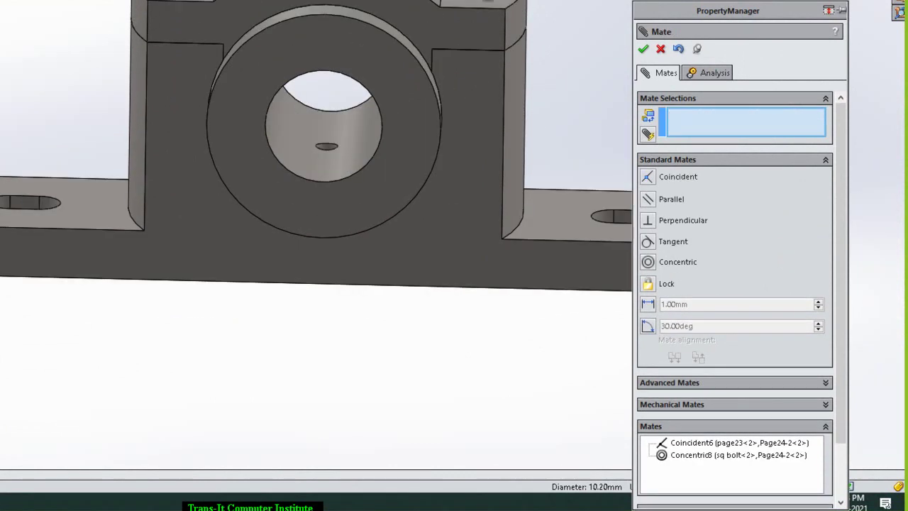
Step: Finish mating and check the seated nut from above
click(649, 51)
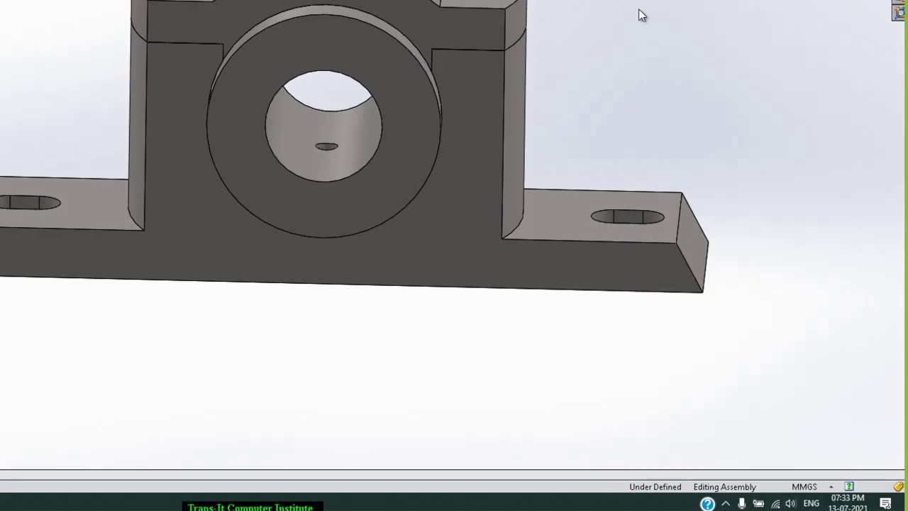
key(Up)
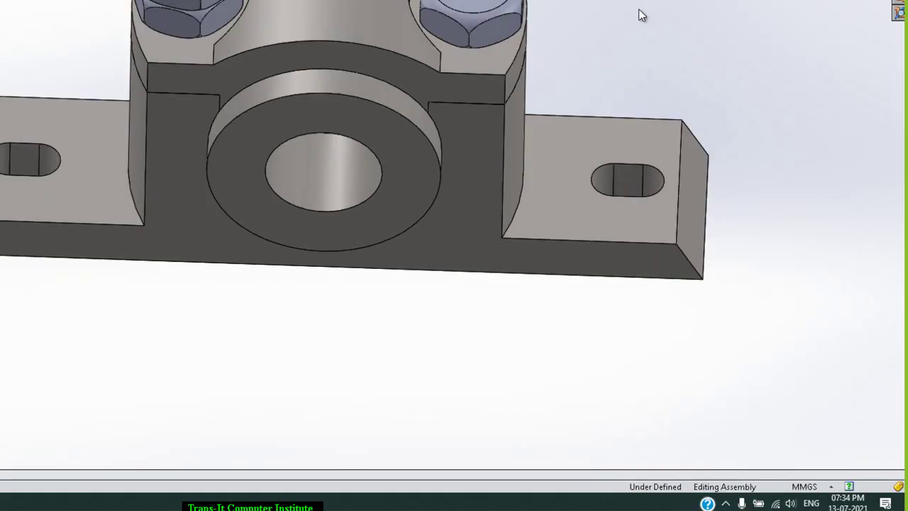
key(Up)
key(Up)
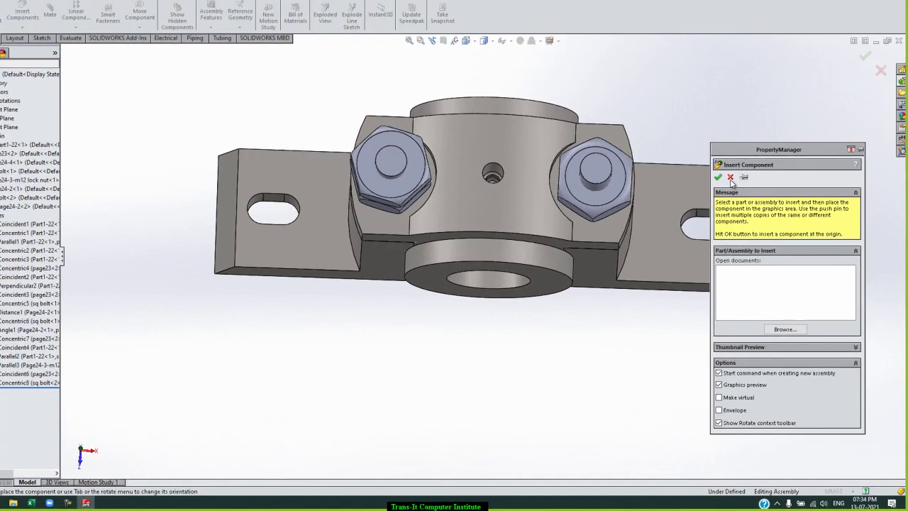
key(Escape)
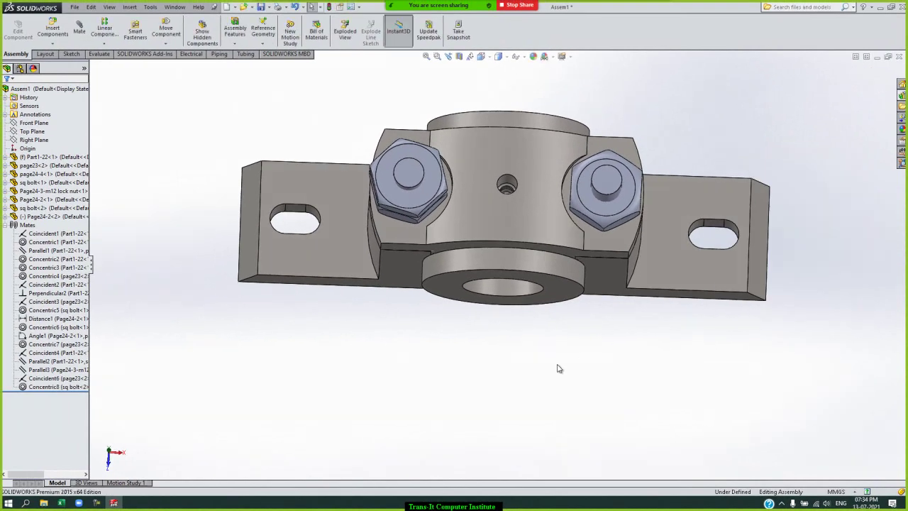
key(Down)
key(Down)
key(Down)
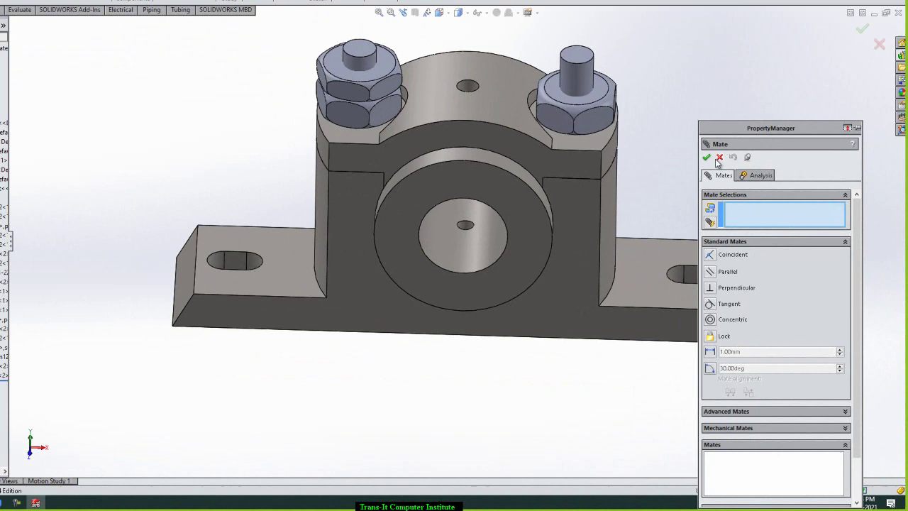
click(719, 158)
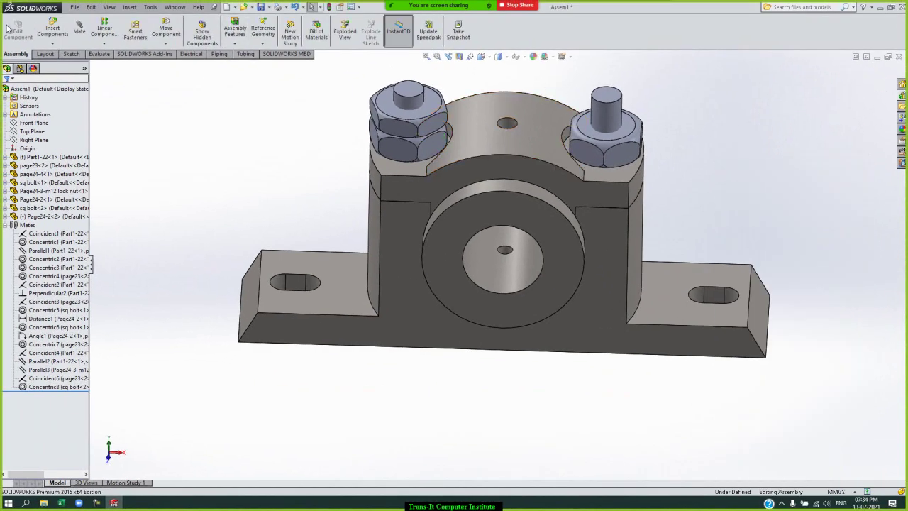
click(51, 45)
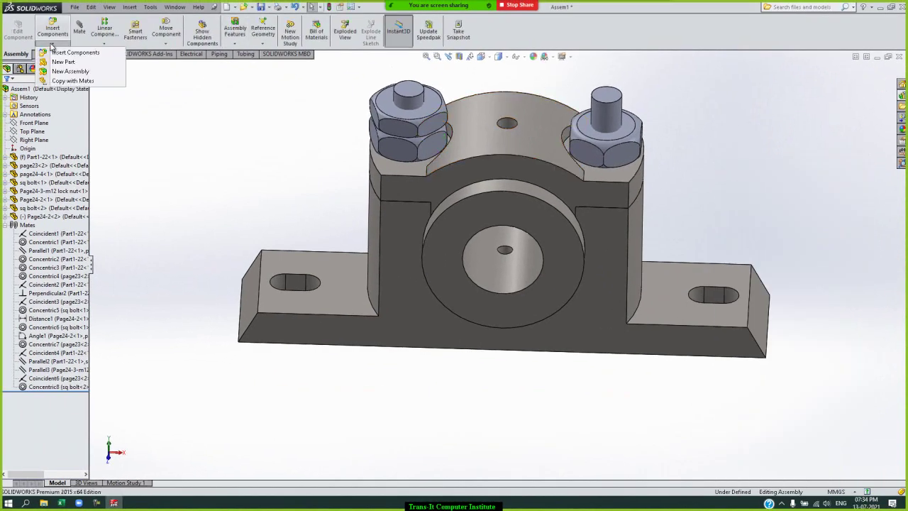
Step: Copy the left lock nut with its mates, reassigning Distance, Concentric and Parallel references to the right bolt
click(73, 80)
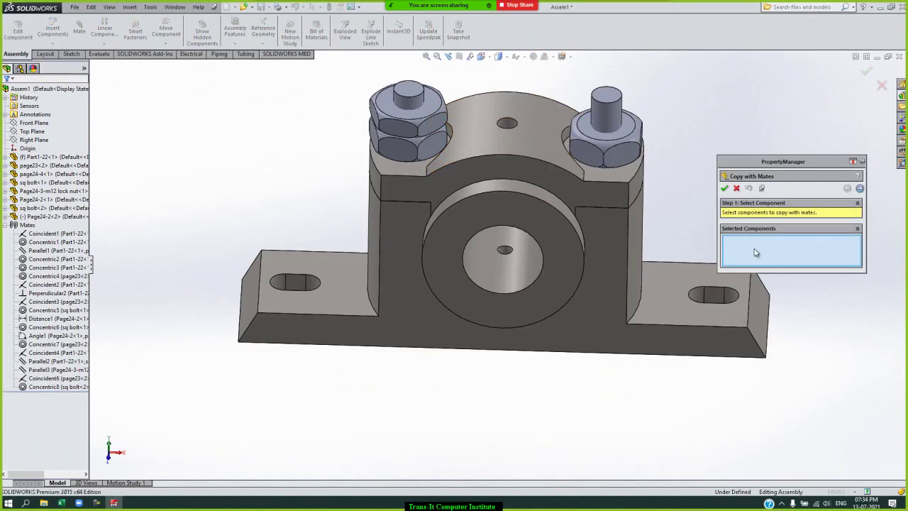
click(441, 131)
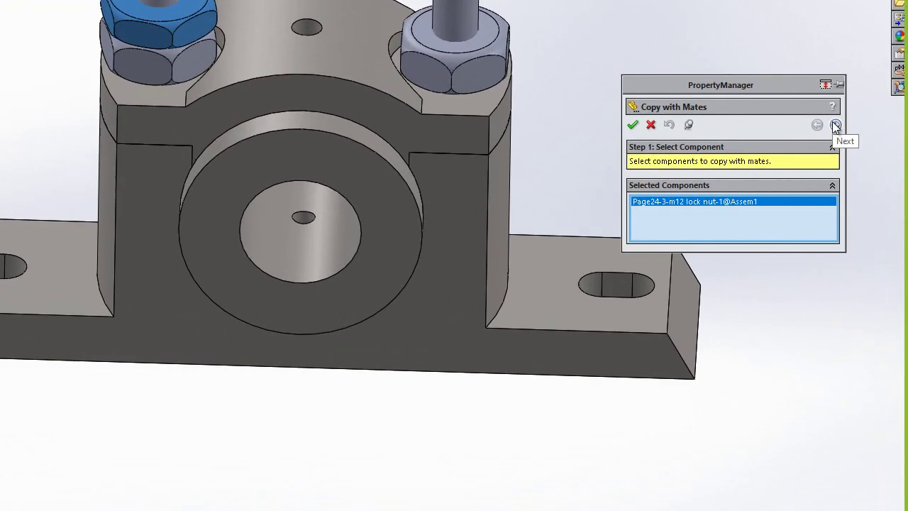
click(836, 126)
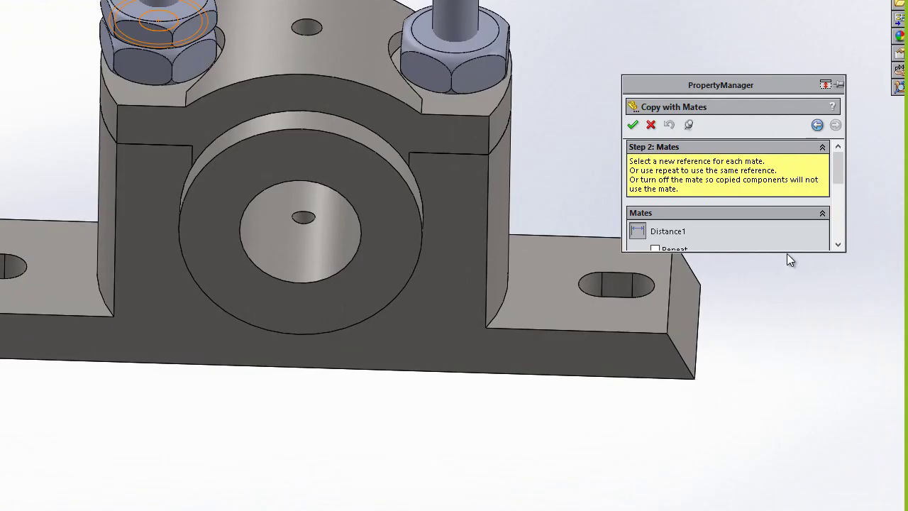
drag(787, 251, 788, 434)
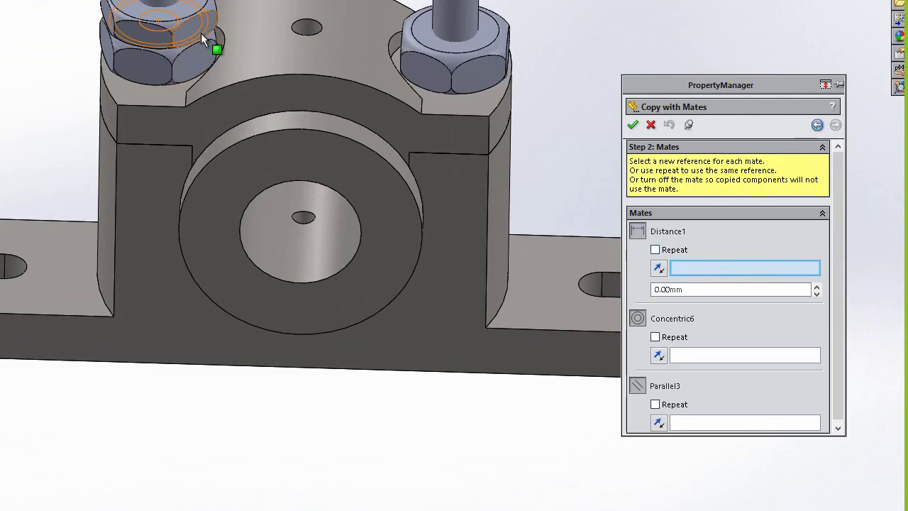
click(481, 32)
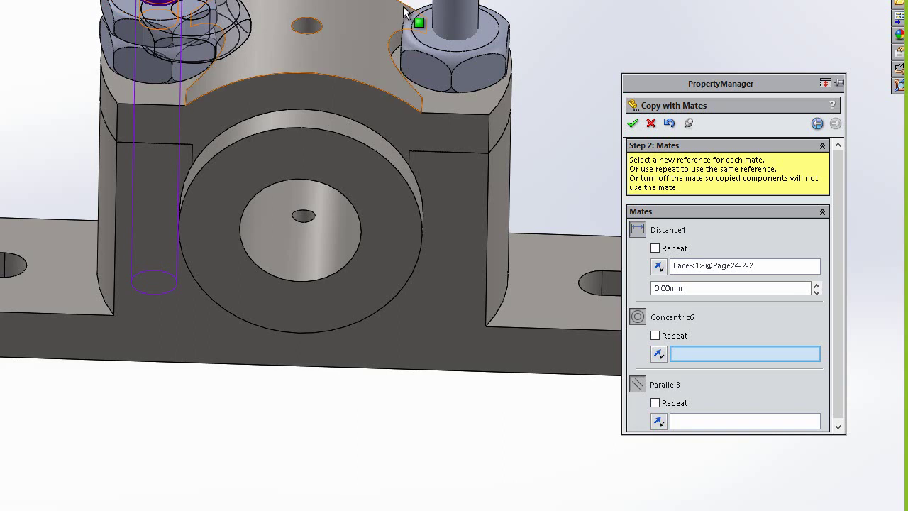
click(457, 16)
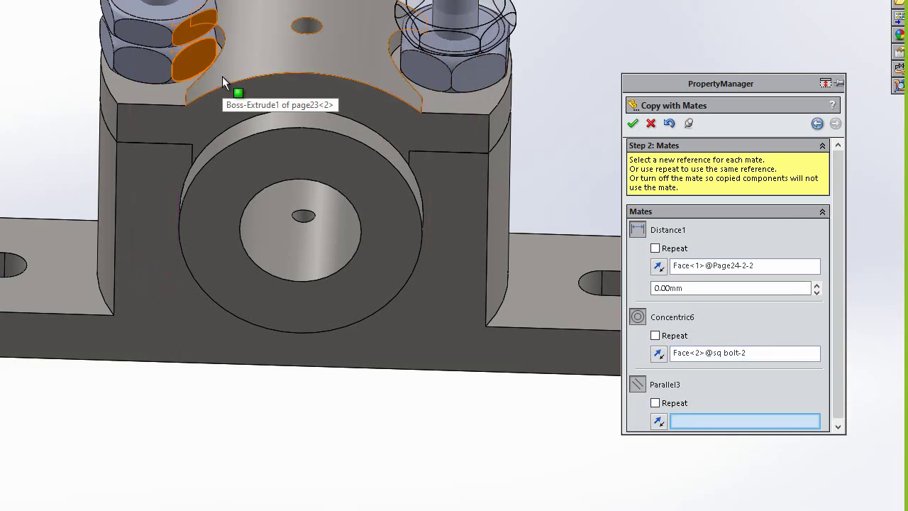
click(488, 73)
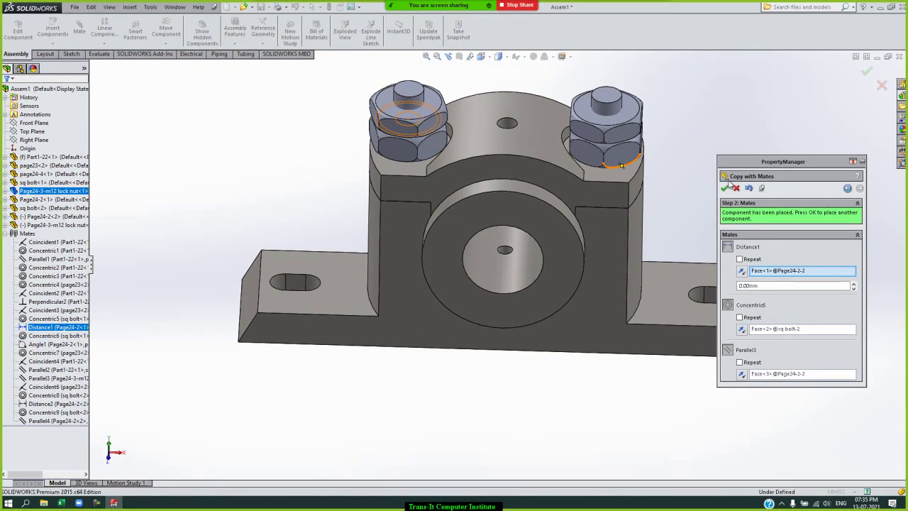
click(724, 189)
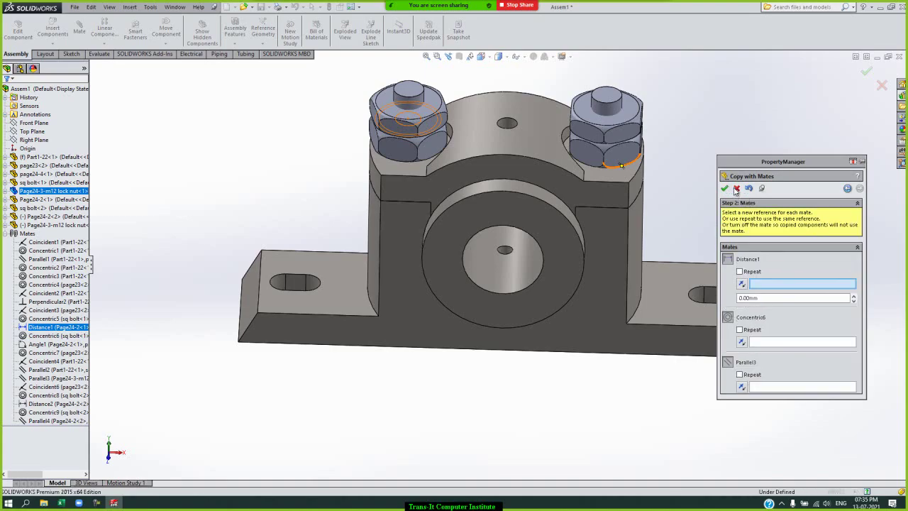
click(736, 189)
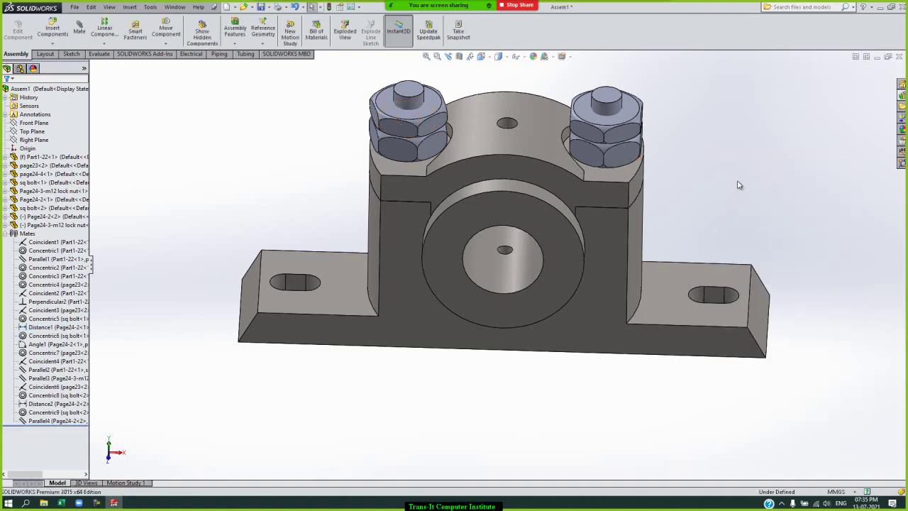
Step: Try copying and patterning the right lock nut, undo both, then rotate it about its bolt
click(631, 134)
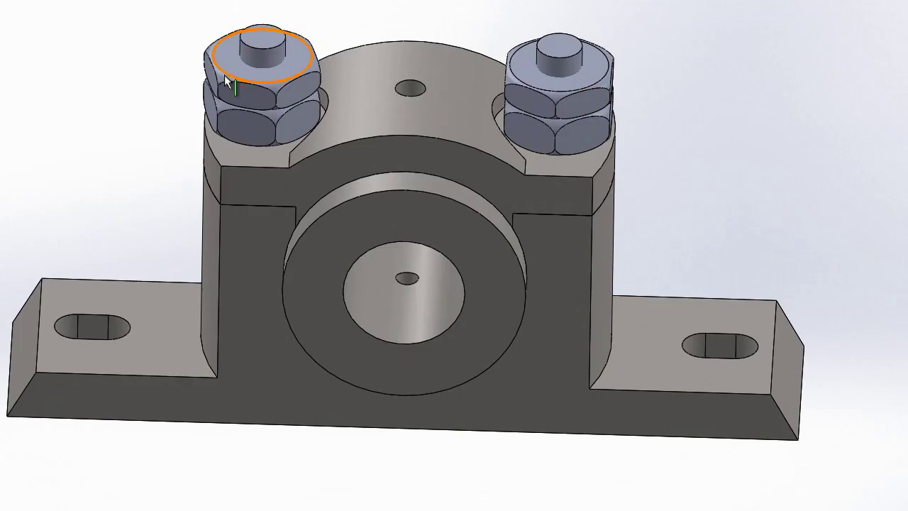
ctrl+drag(224, 75, 76, 69)
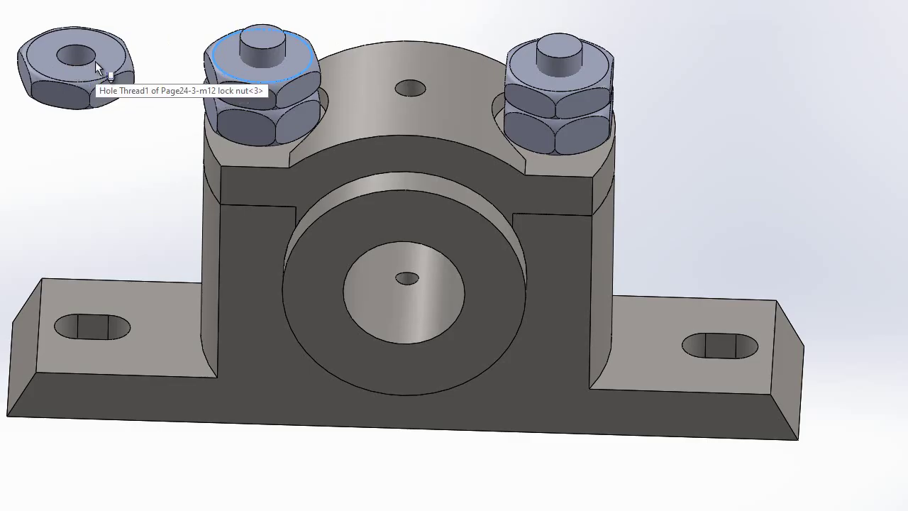
key(ctrl+z)
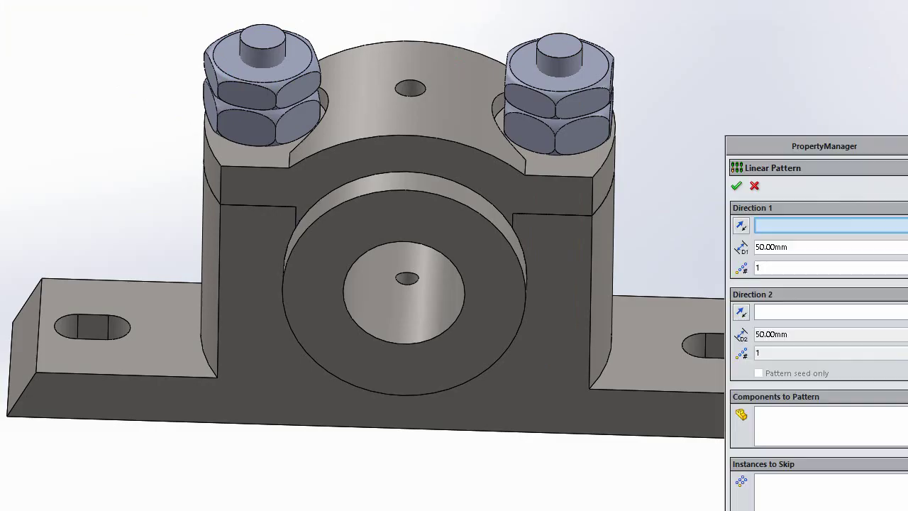
click(755, 188)
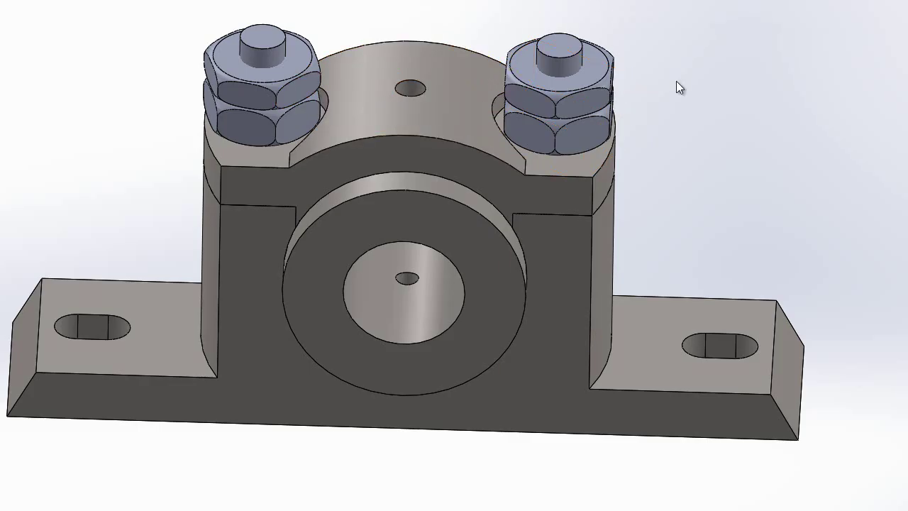
mouse_move(599, 96)
mouse_down()
mouse_move(646, 66)
mouse_move(587, 129)
mouse_up()
Step: Add a 30° angle mate between the right lock nut face and the bearing cap face
click(715, 66)
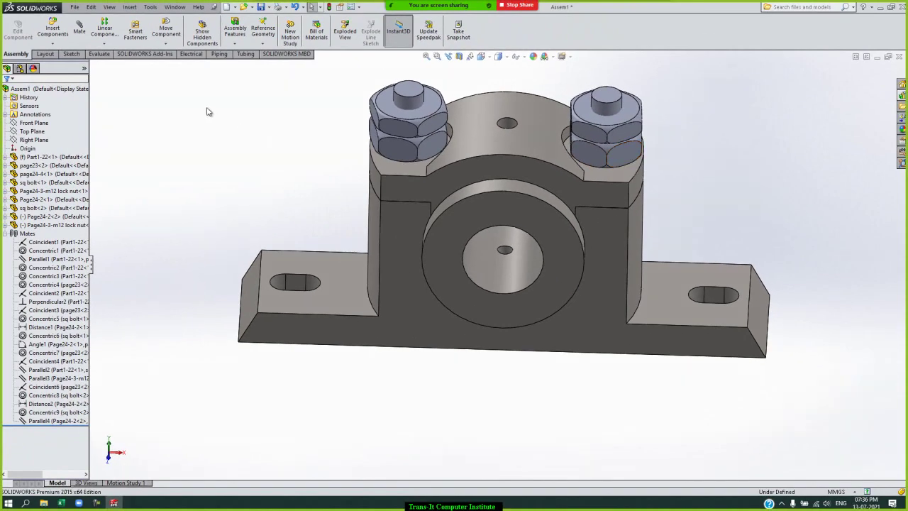
click(80, 32)
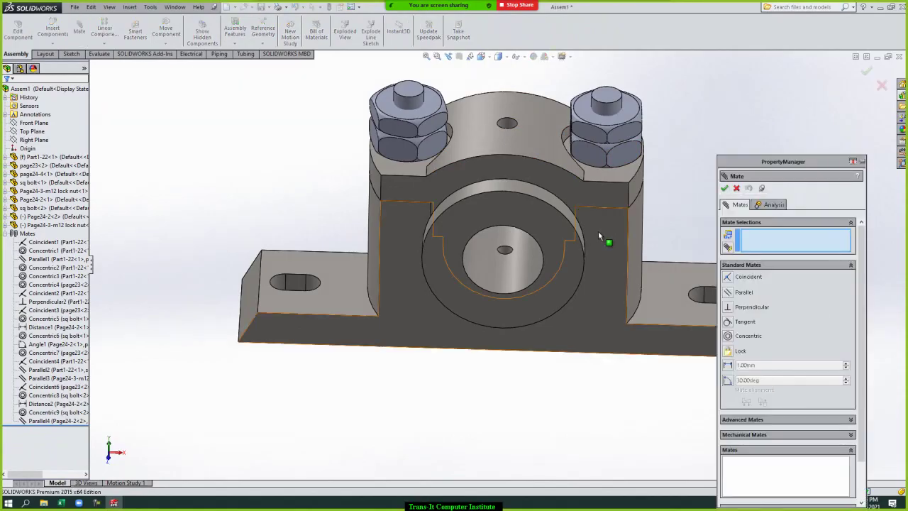
click(728, 381)
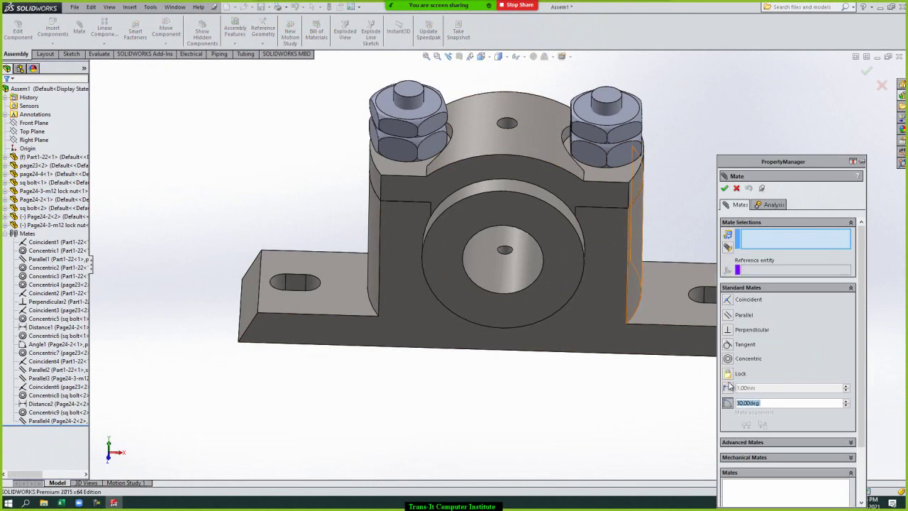
click(617, 152)
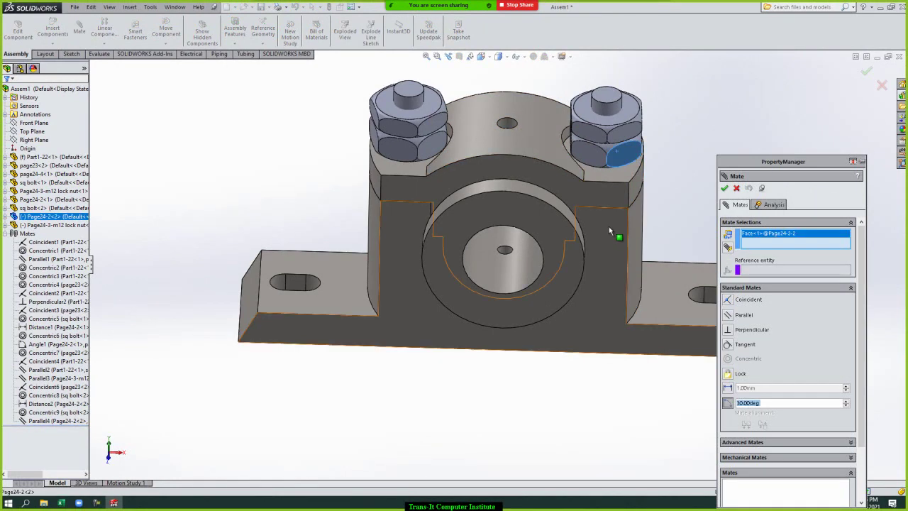
click(610, 197)
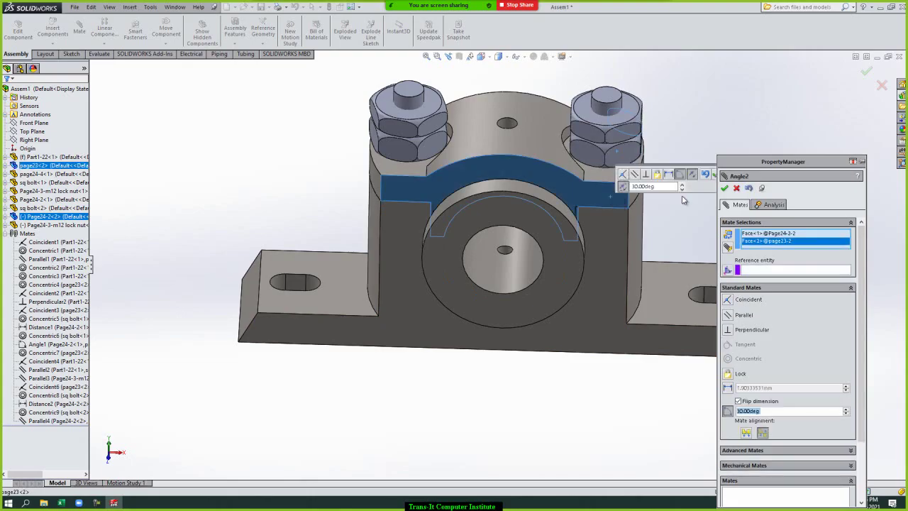
click(724, 188)
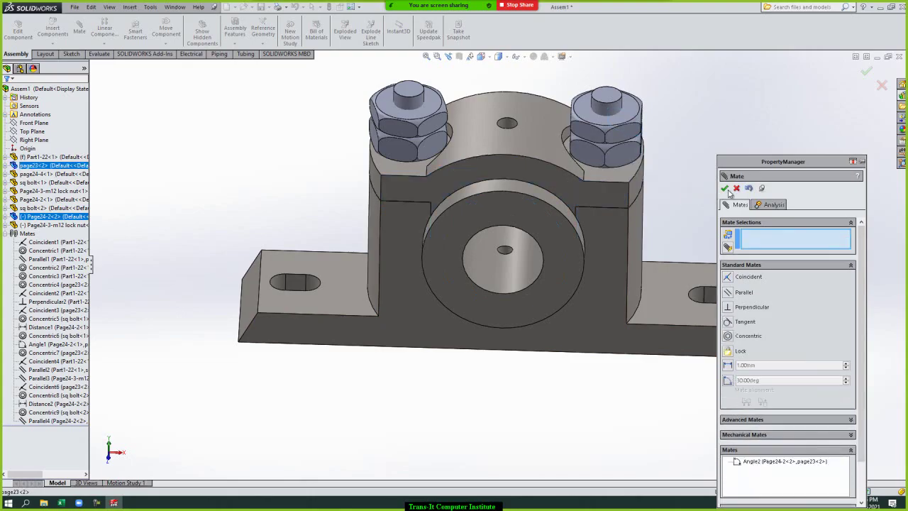
click(725, 189)
click(77, 226)
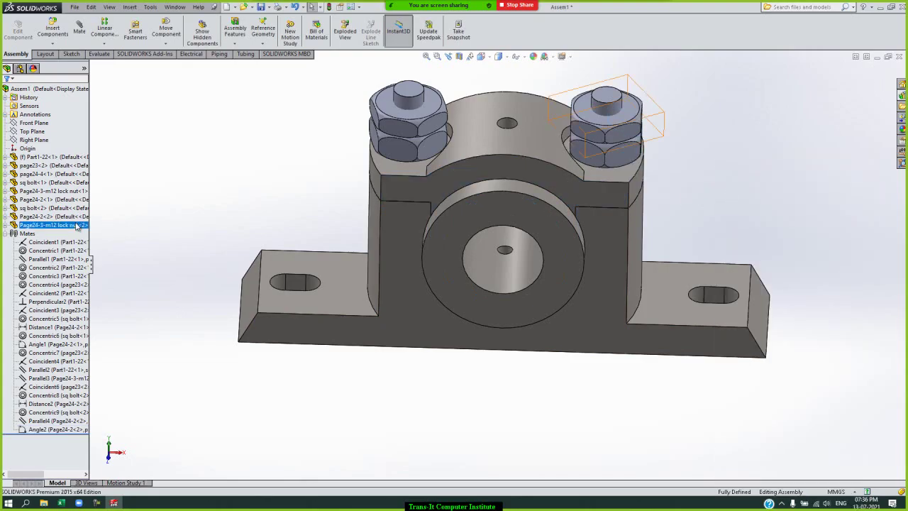
click(135, 203)
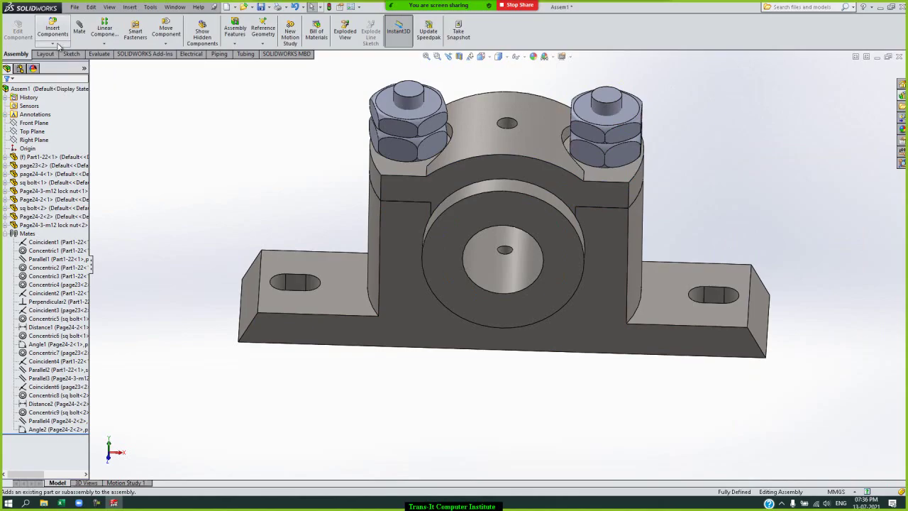
click(74, 7)
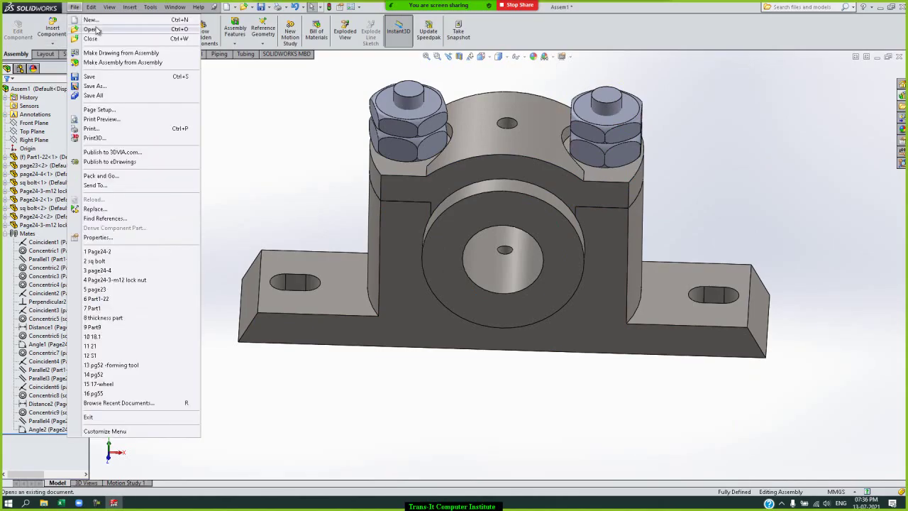
click(271, 116)
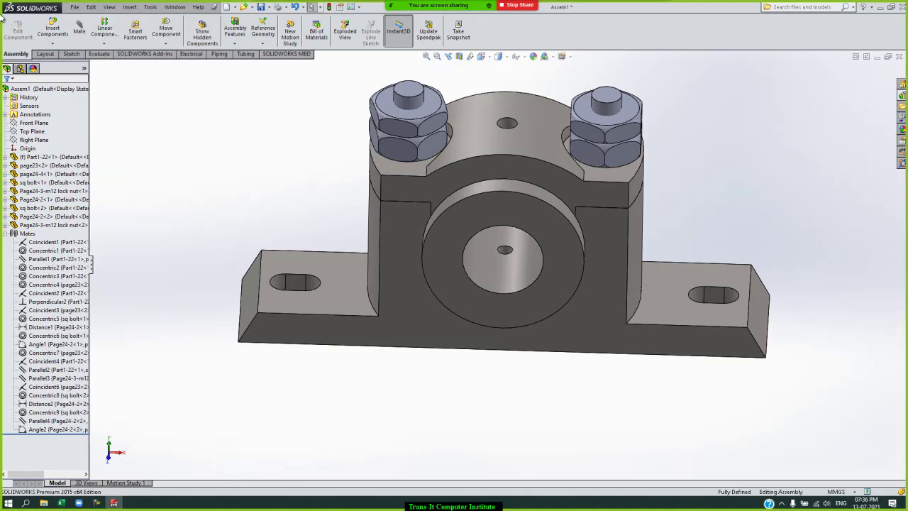
click(60, 46)
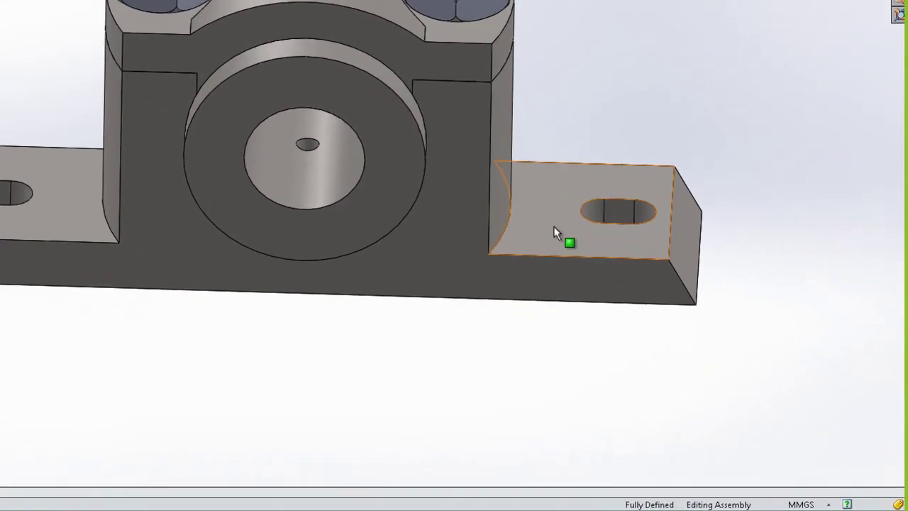
click(672, 311)
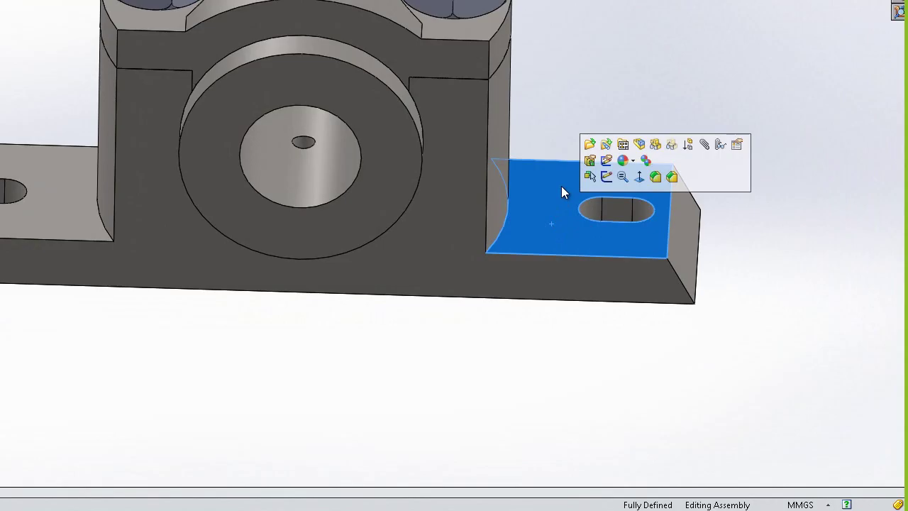
click(590, 146)
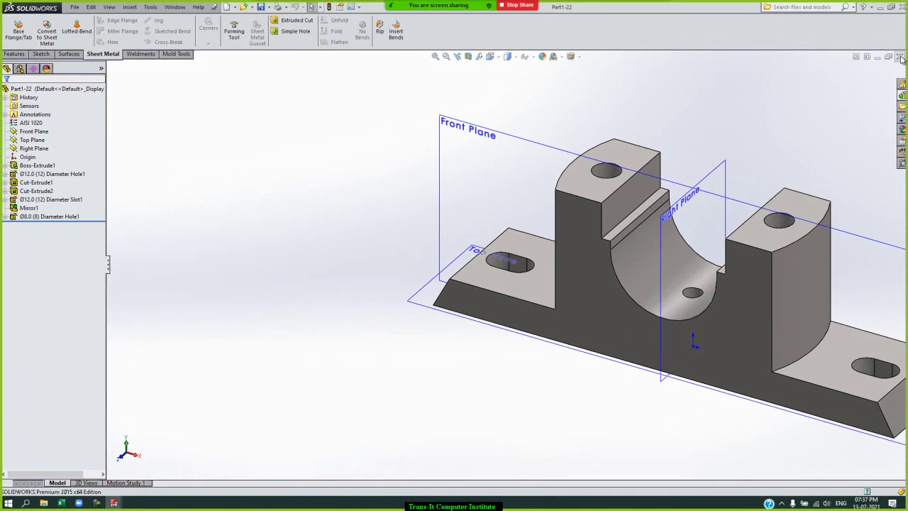
click(900, 57)
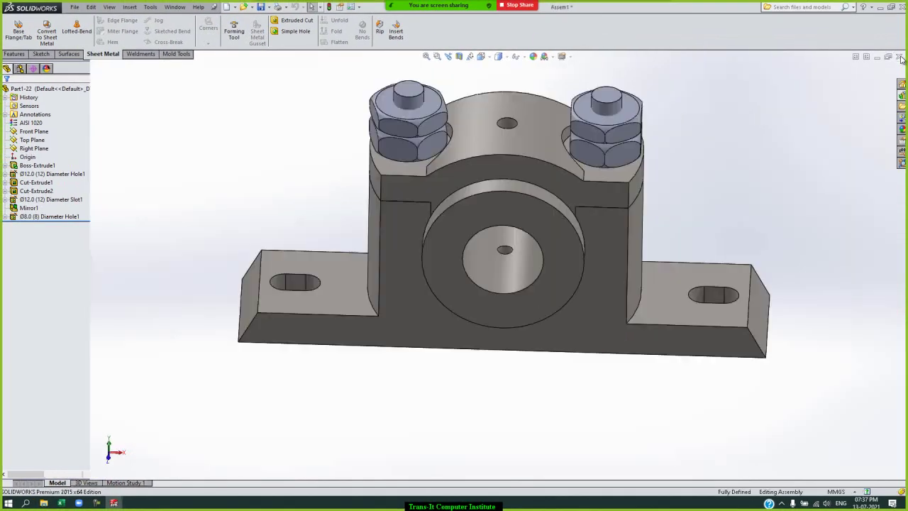
click(635, 308)
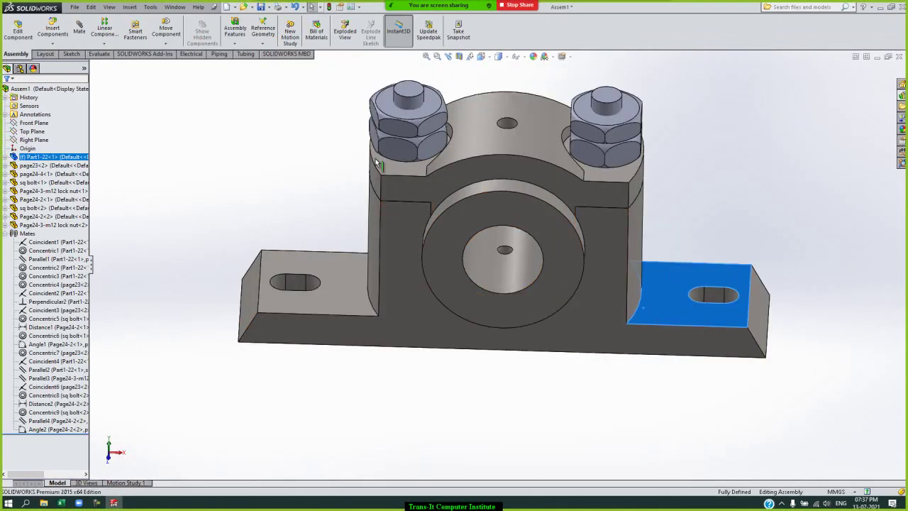
Step: Start editing the base part, first saving the assembly over the existing Assem1 file
click(25, 32)
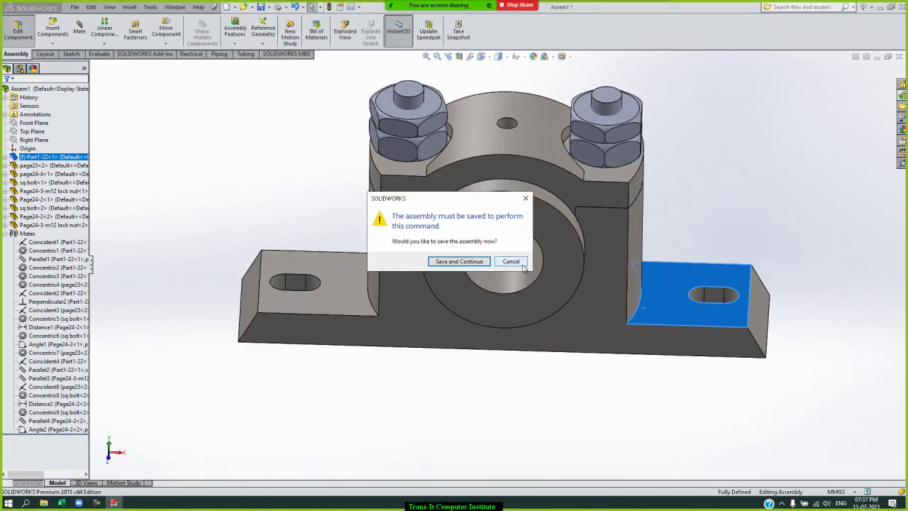
click(439, 262)
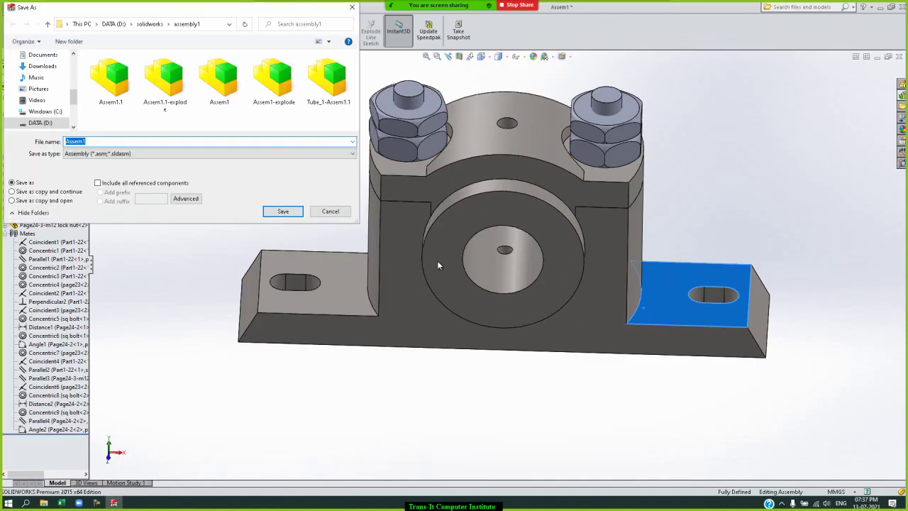
click(215, 94)
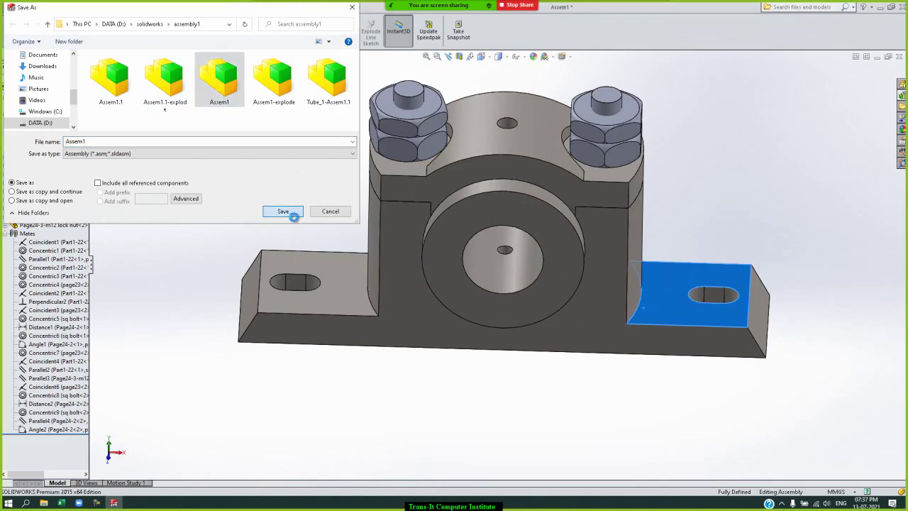
click(283, 211)
click(478, 253)
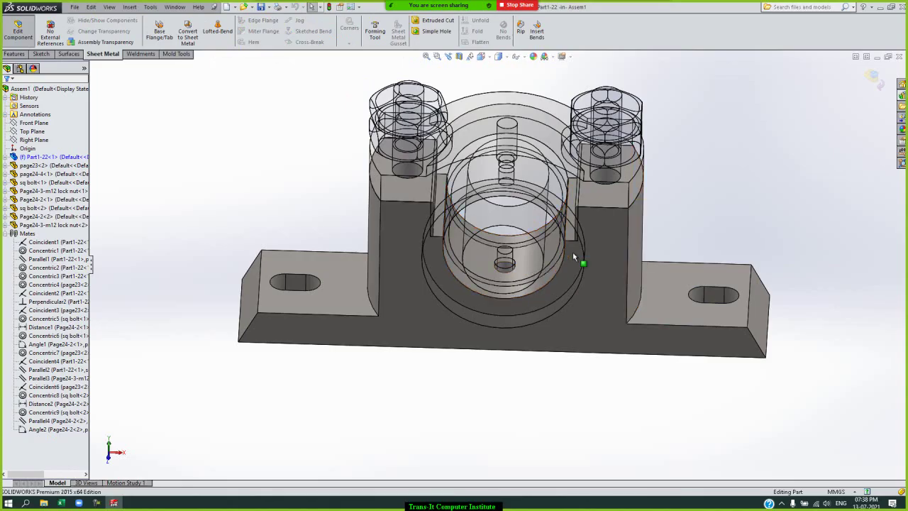
Step: Show the Features tab and expand Part1-22<1> to review its features and centre hole
click(23, 57)
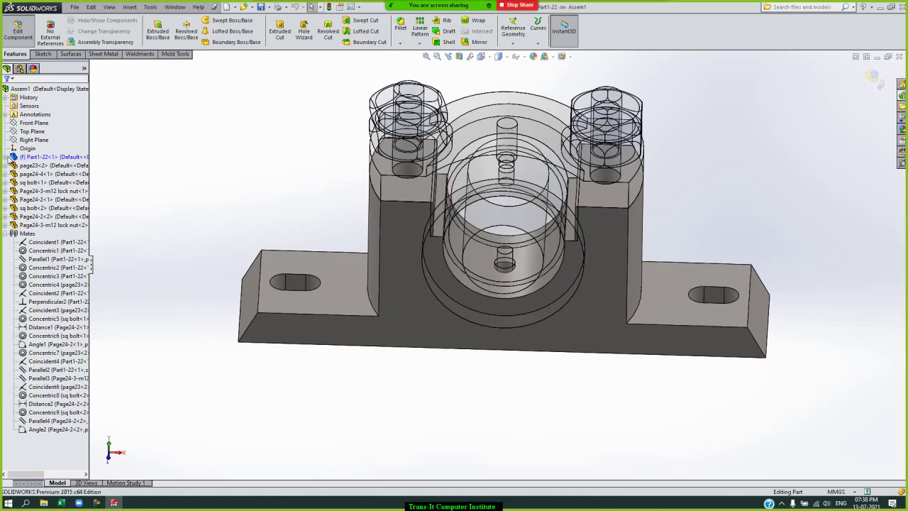
click(6, 157)
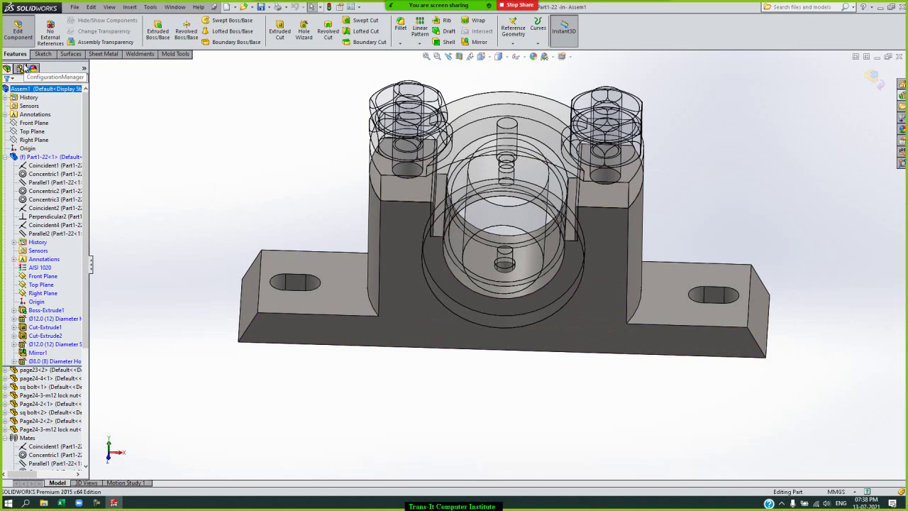
click(41, 362)
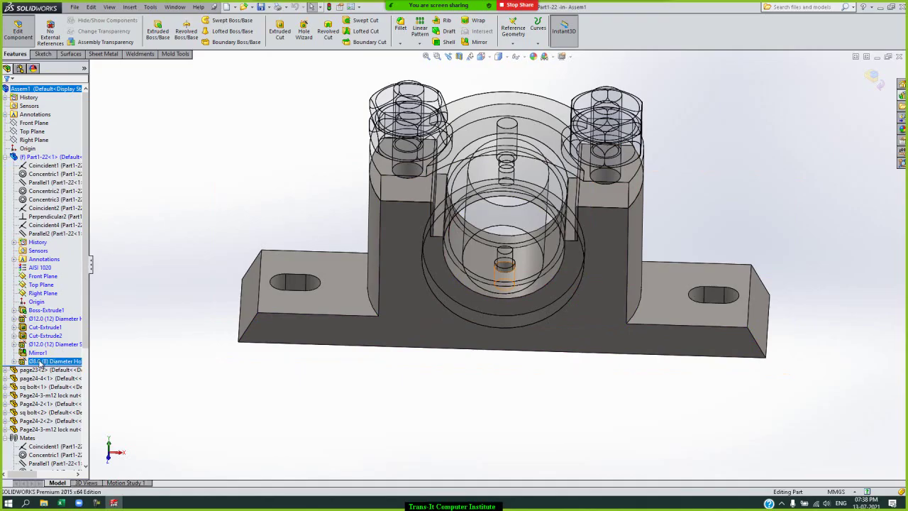
Step: Edit the Hole Wizard slot feature, keeping Ø12.0 size and lengthening the slot to 30 mm
click(38, 352)
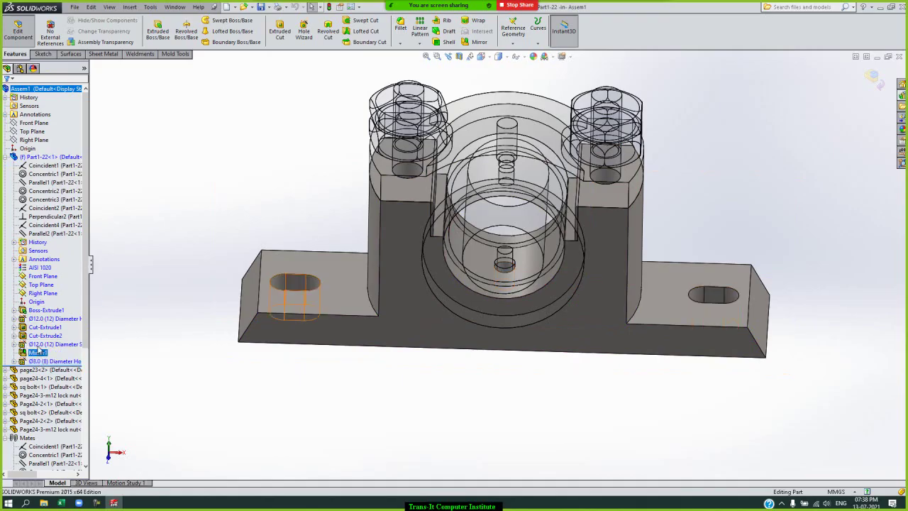
mouse_move(55, 344)
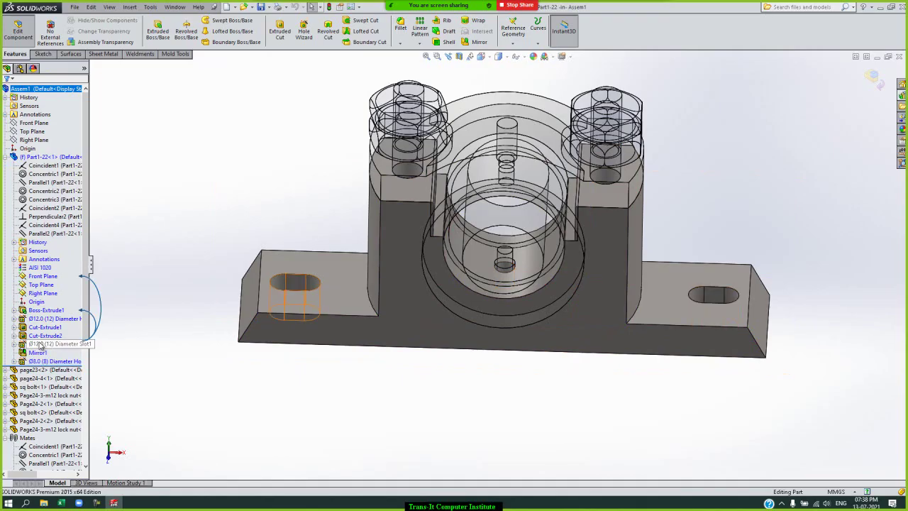
click(41, 345)
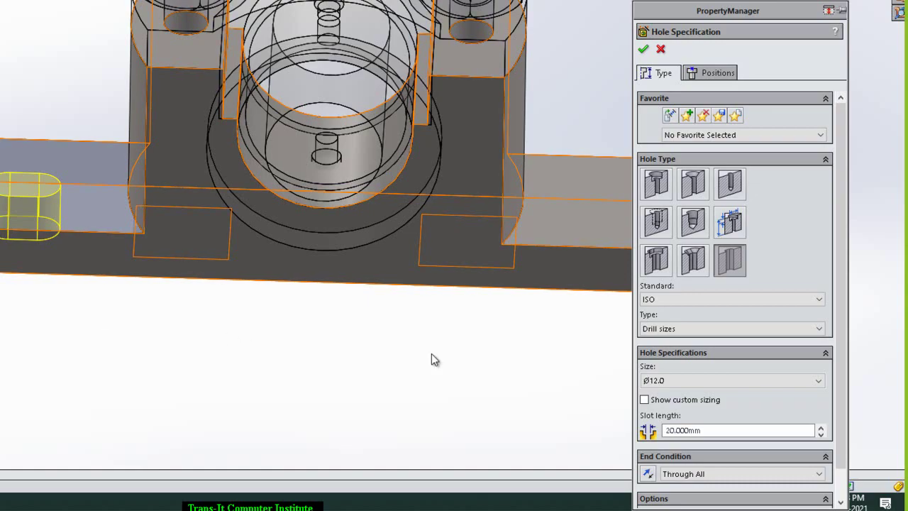
click(822, 388)
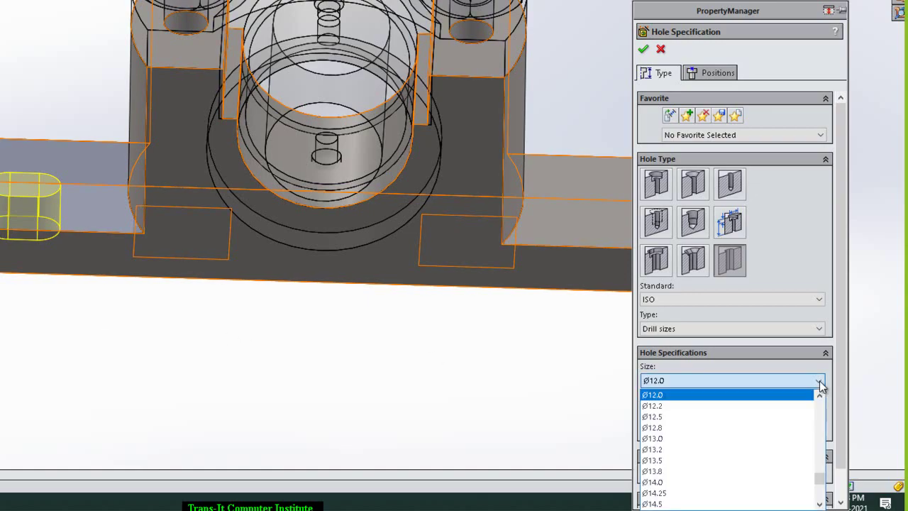
click(689, 482)
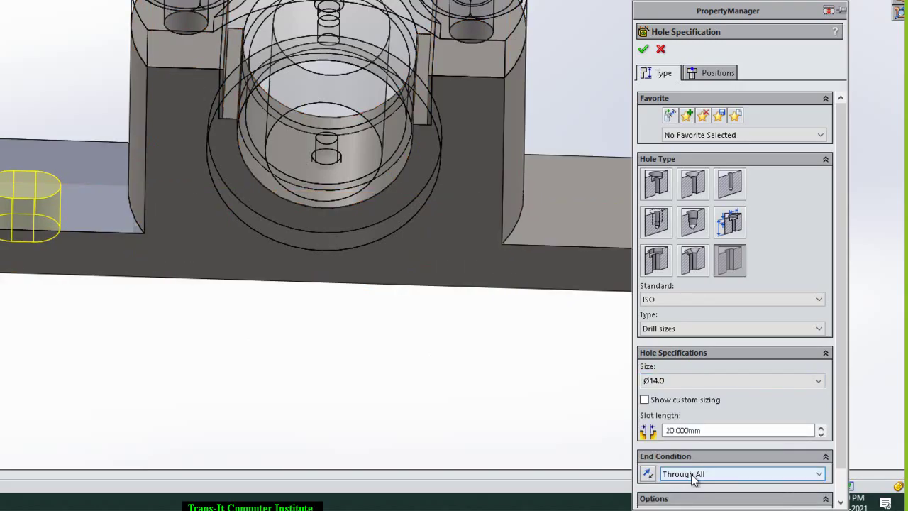
click(726, 383)
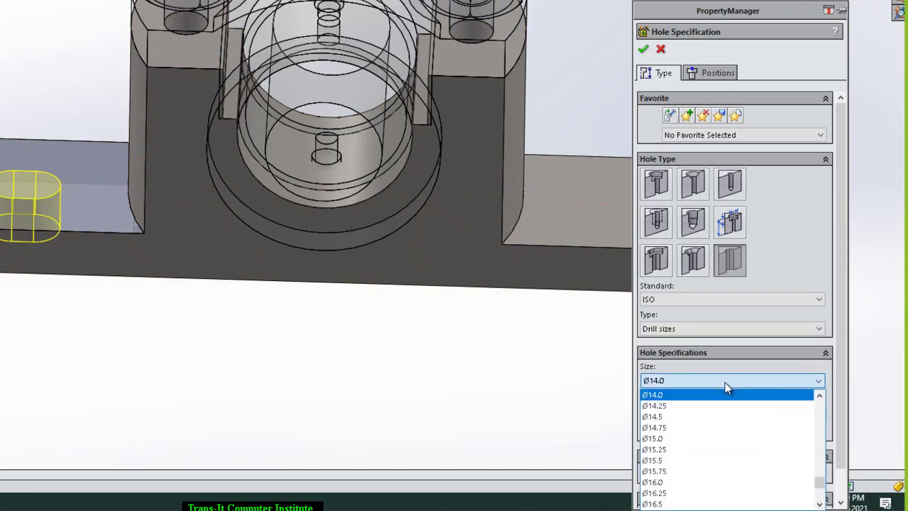
click(821, 396)
click(820, 395)
click(820, 396)
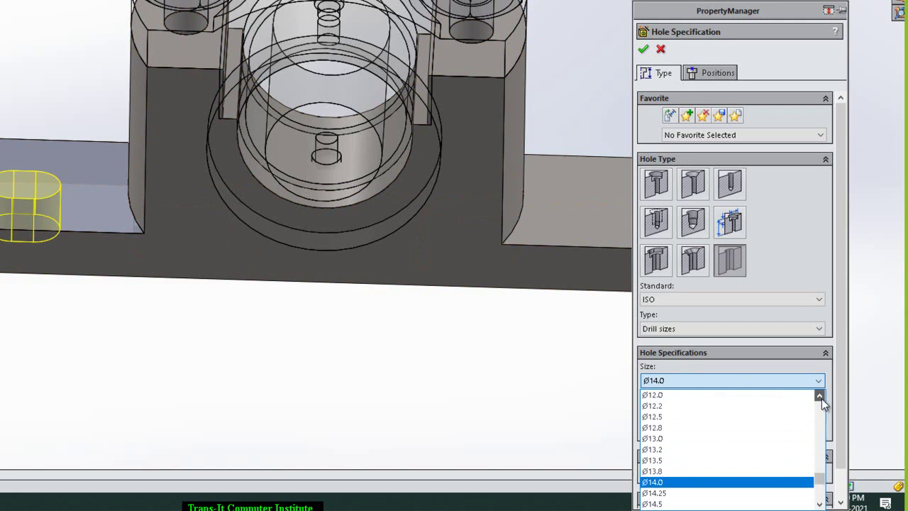
click(820, 396)
click(820, 396)
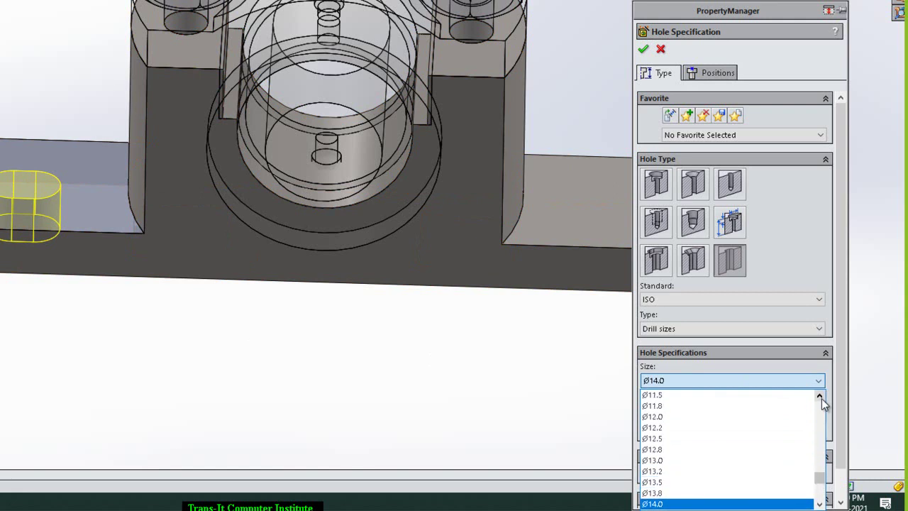
click(732, 418)
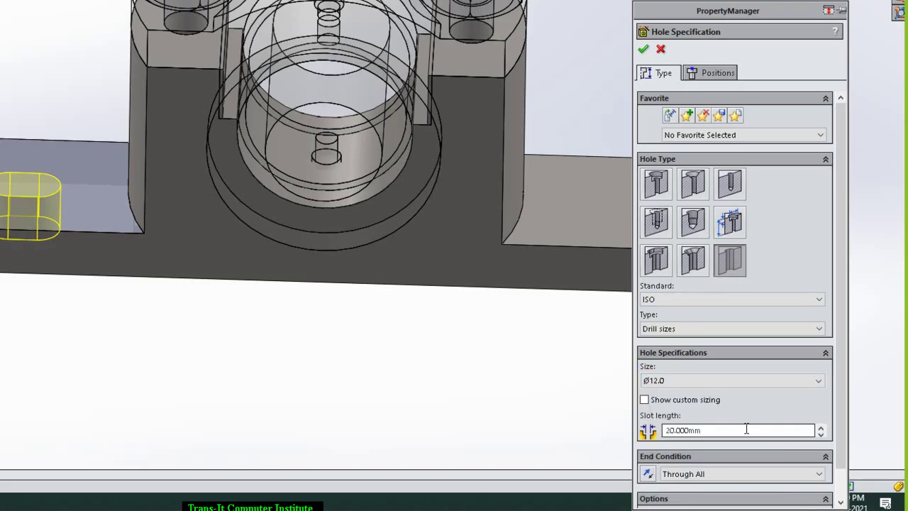
click(821, 427)
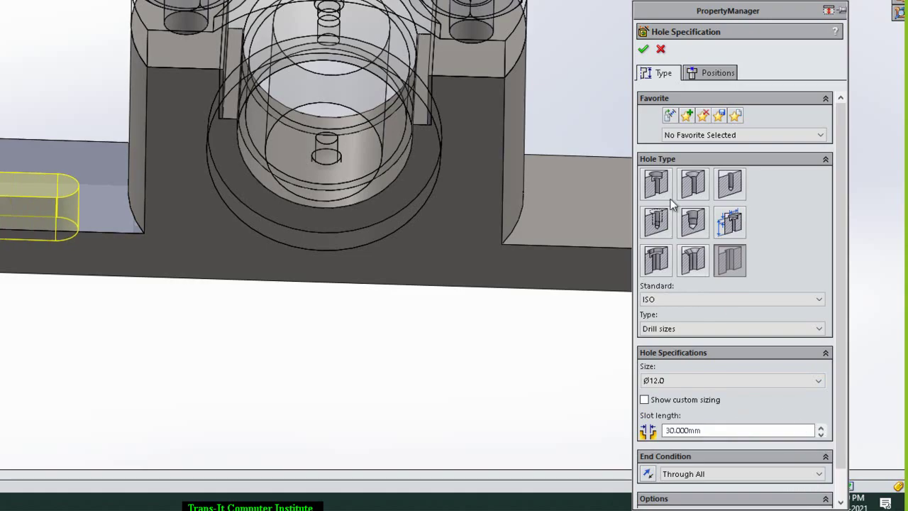
click(643, 50)
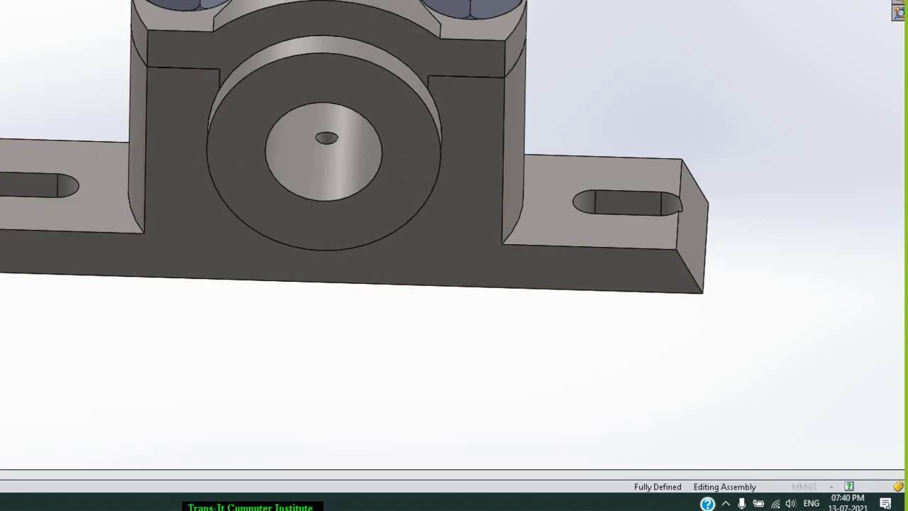
Step: Sketch a circle centred on the hole on the bearing bore face for the new part
click(252, 199)
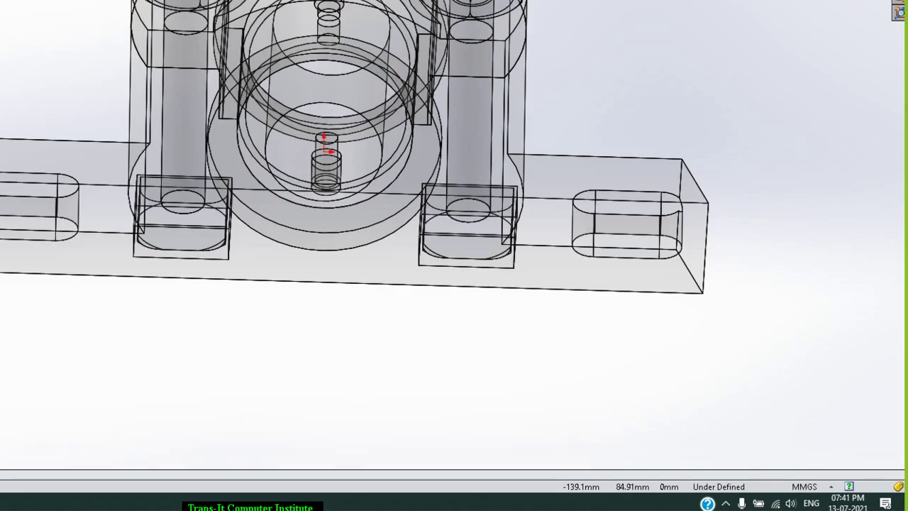
click(324, 152)
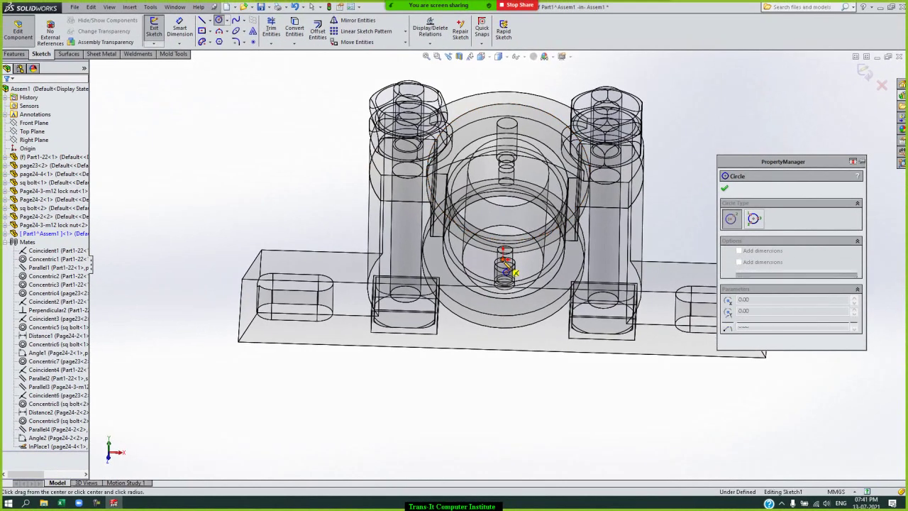
click(510, 268)
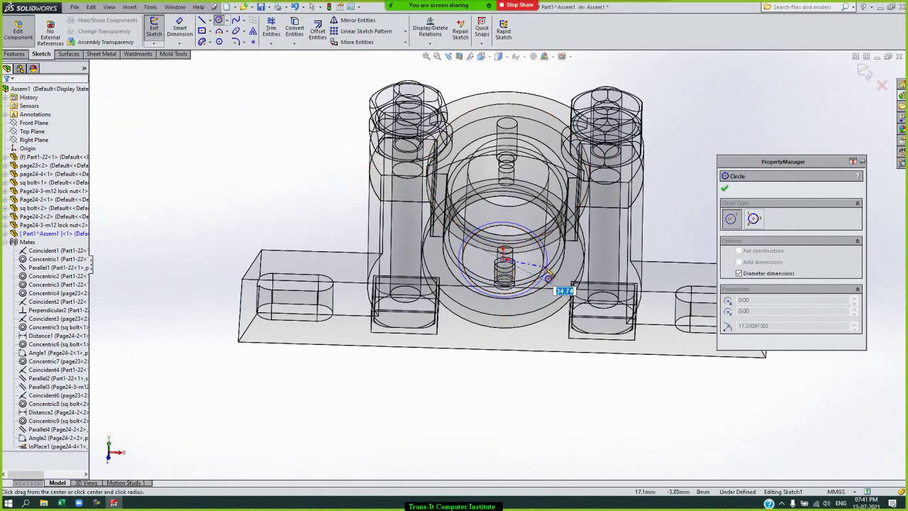
click(551, 278)
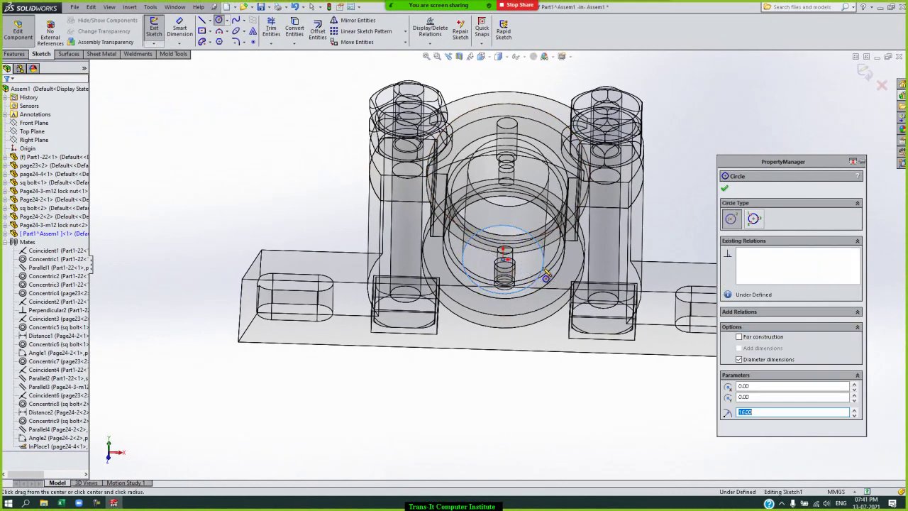
click(725, 190)
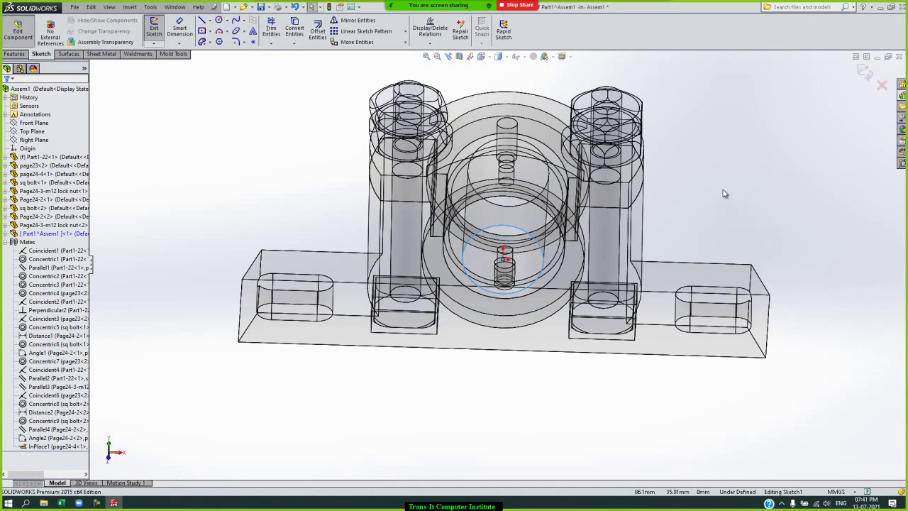
click(866, 75)
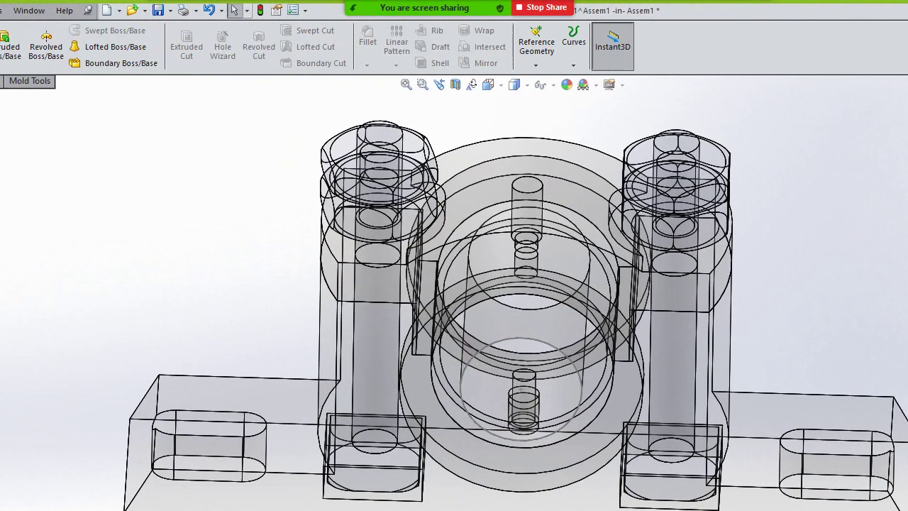
Step: Boss-extrude the circle sketch to a blind depth of 50 mm
click(3, 39)
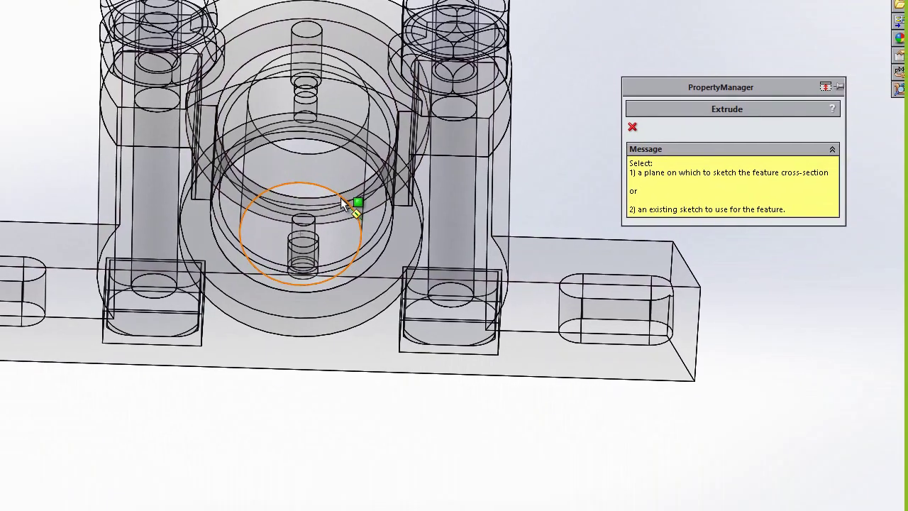
click(341, 198)
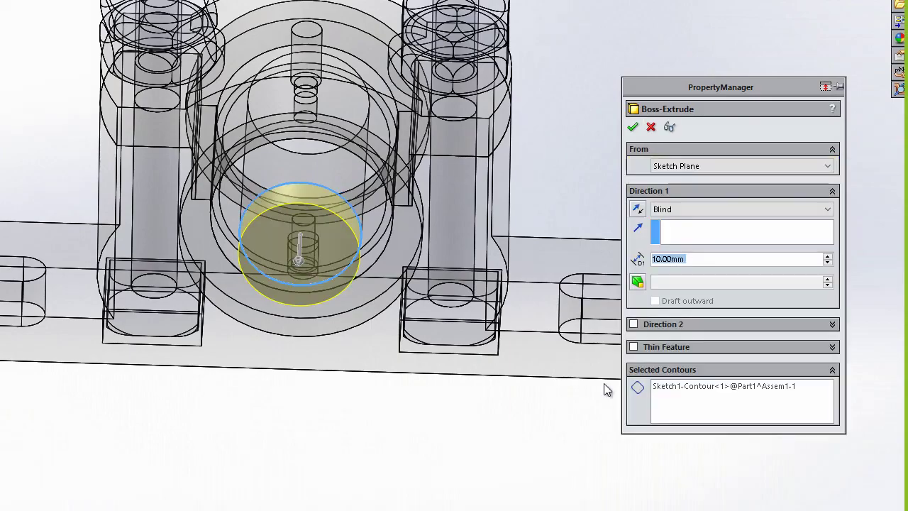
click(828, 256)
click(827, 257)
click(828, 256)
click(827, 256)
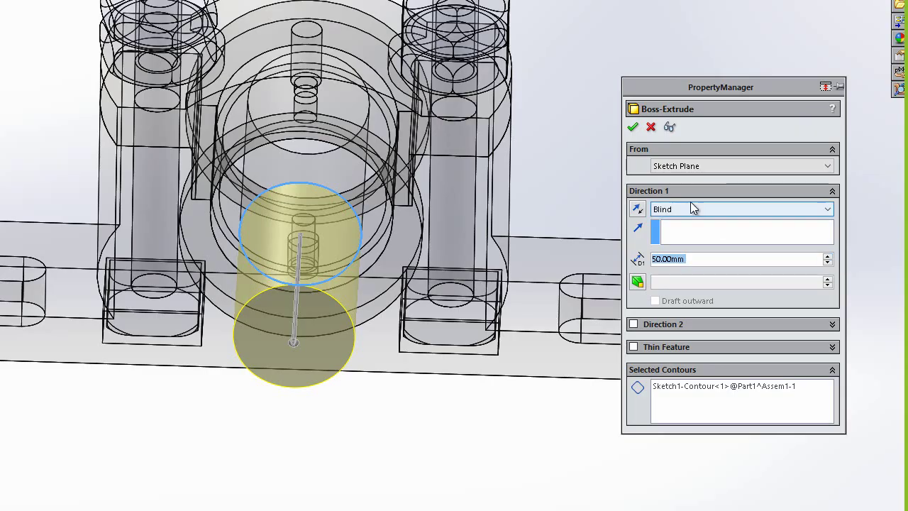
click(632, 126)
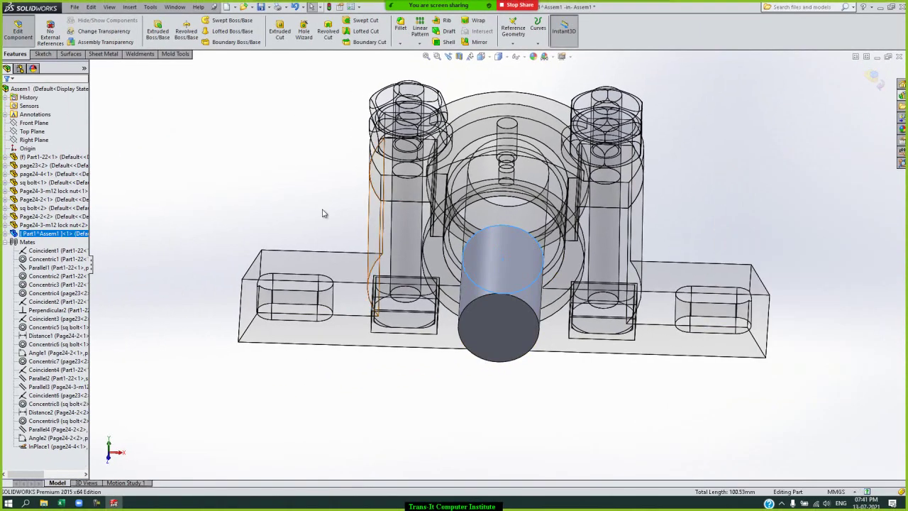
click(248, 197)
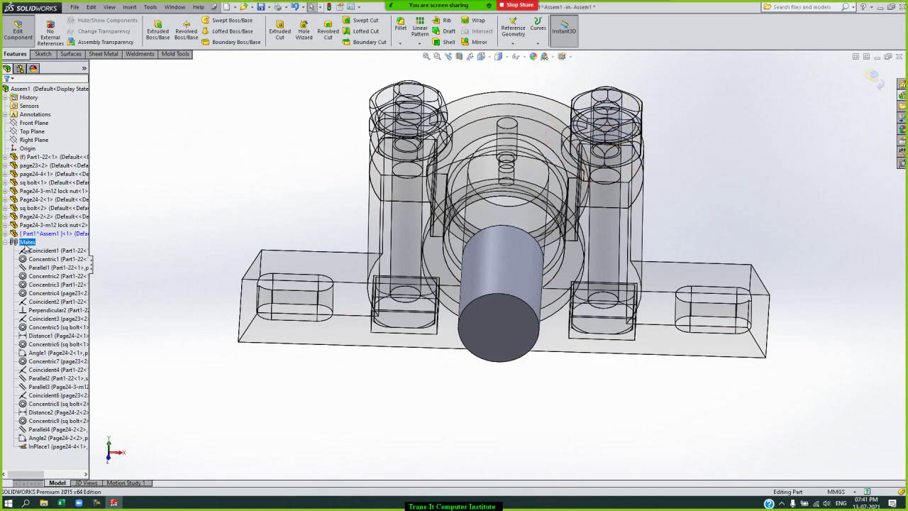
Step: Collapse the tree, rename Part1^Assem1 to shaft1, and exit part editing
right_click(40, 235)
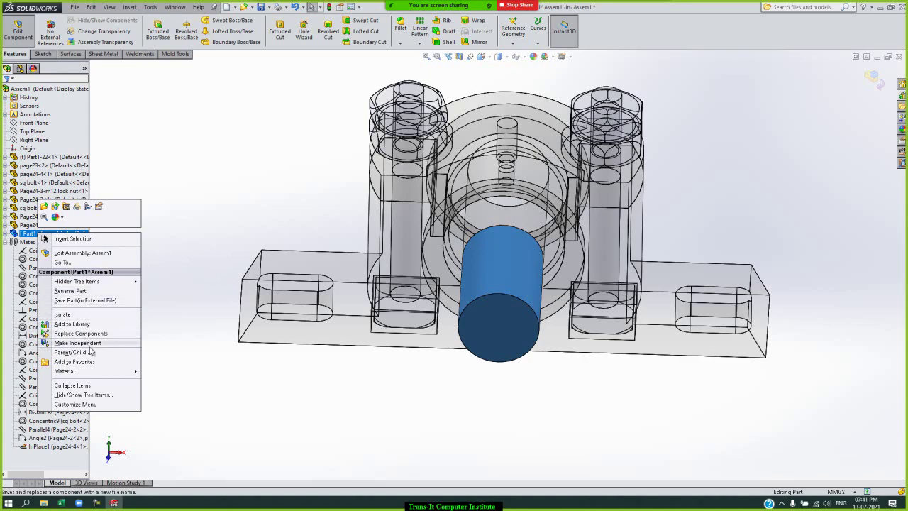
click(97, 386)
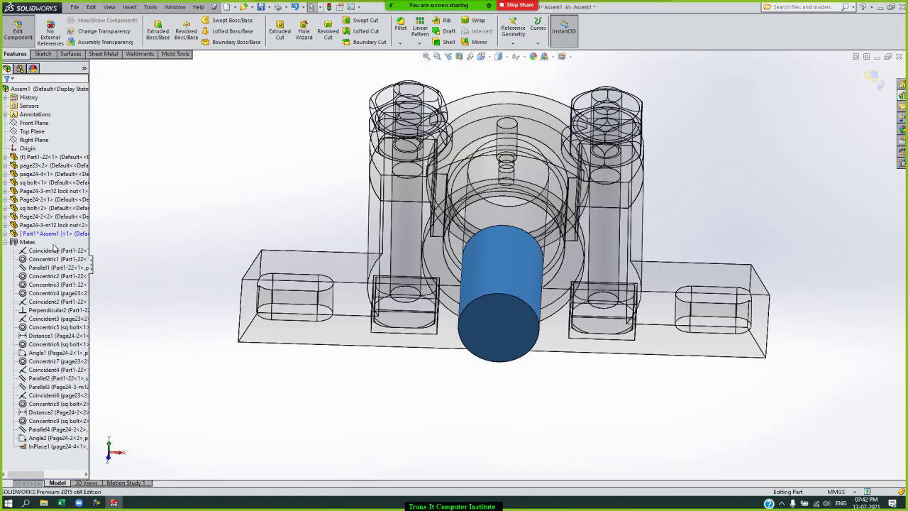
click(53, 234)
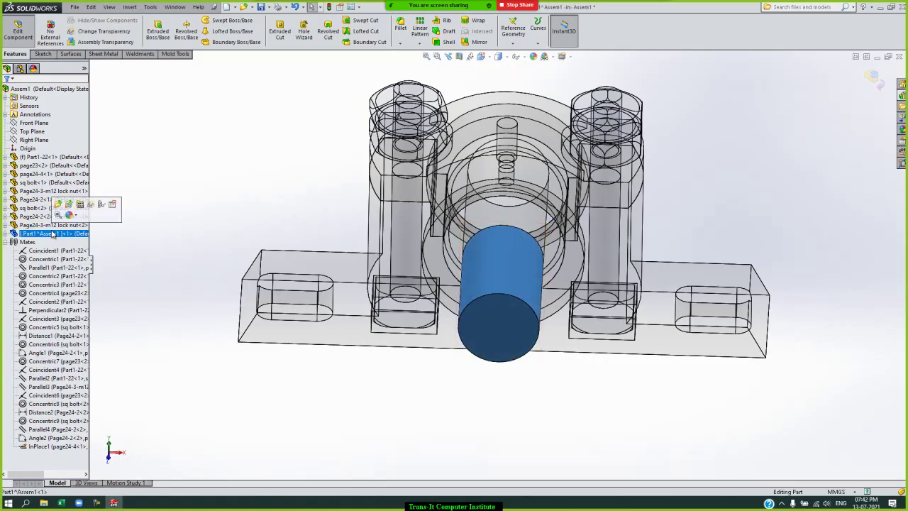
click(53, 234)
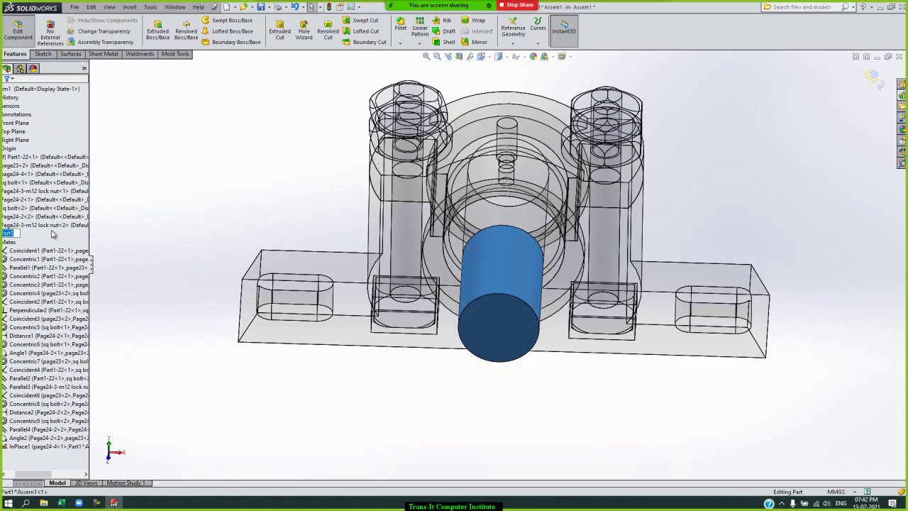
key(BackSpace)
text(ha)
text(ft1)
click(203, 177)
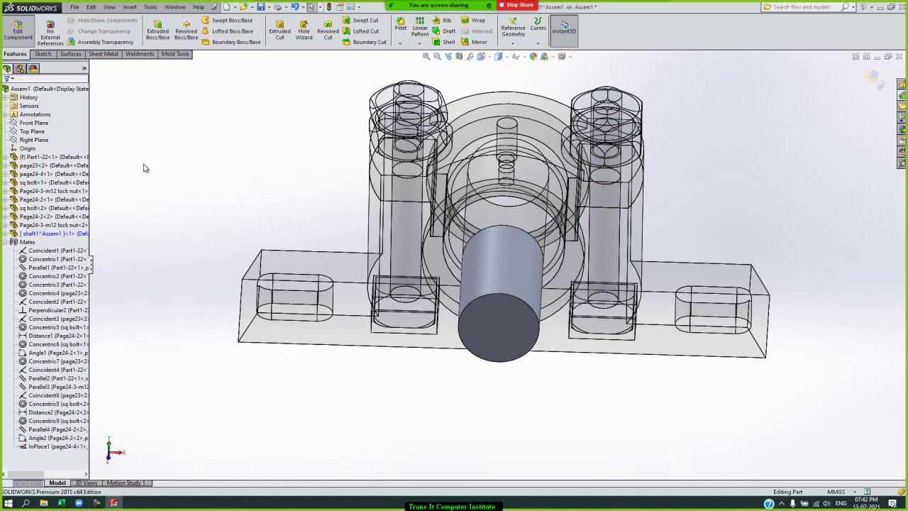
click(874, 78)
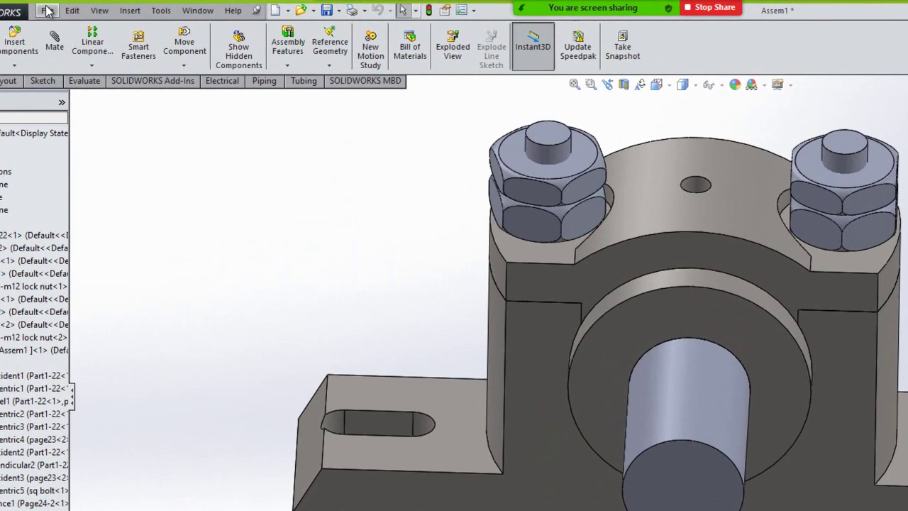
Step: Save the assembly as Assem1, replacing the existing file
click(75, 6)
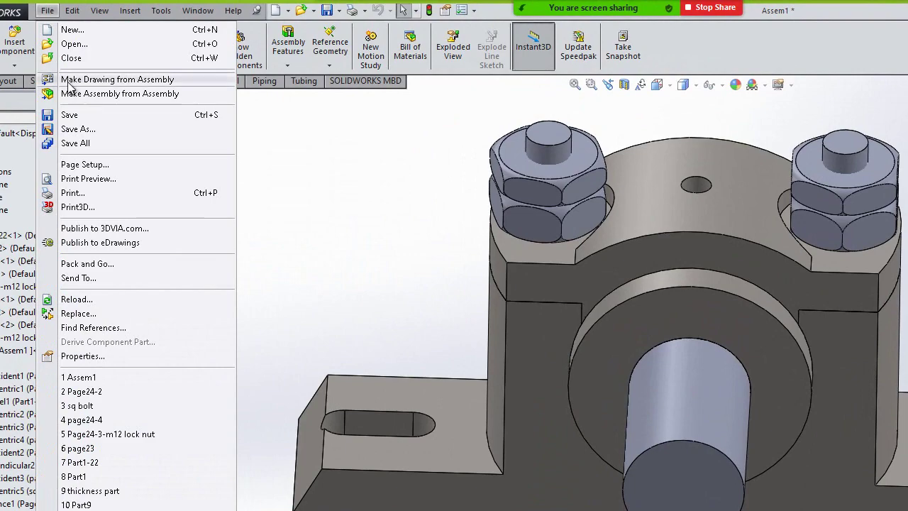
click(79, 128)
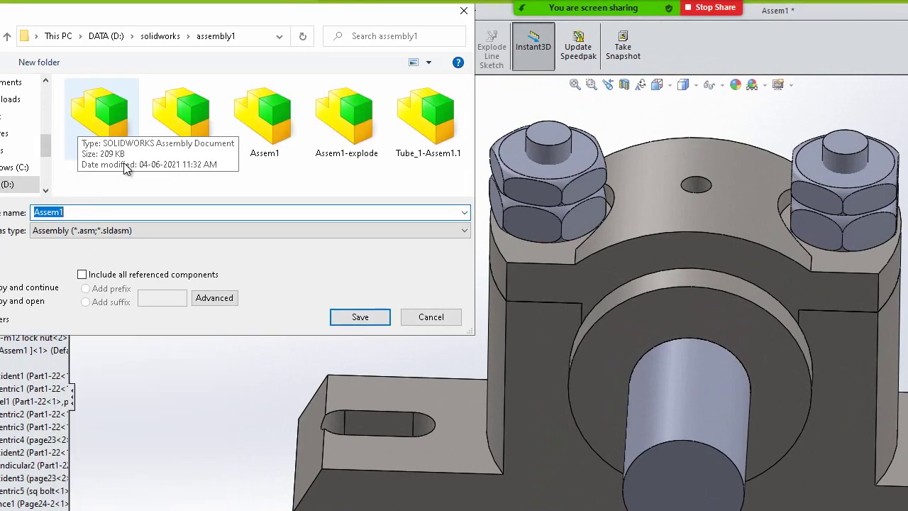
click(273, 135)
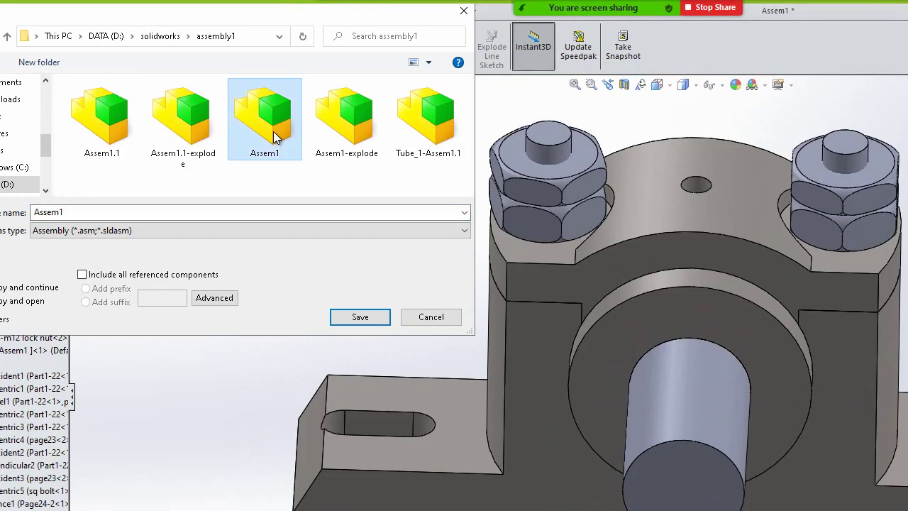
click(377, 318)
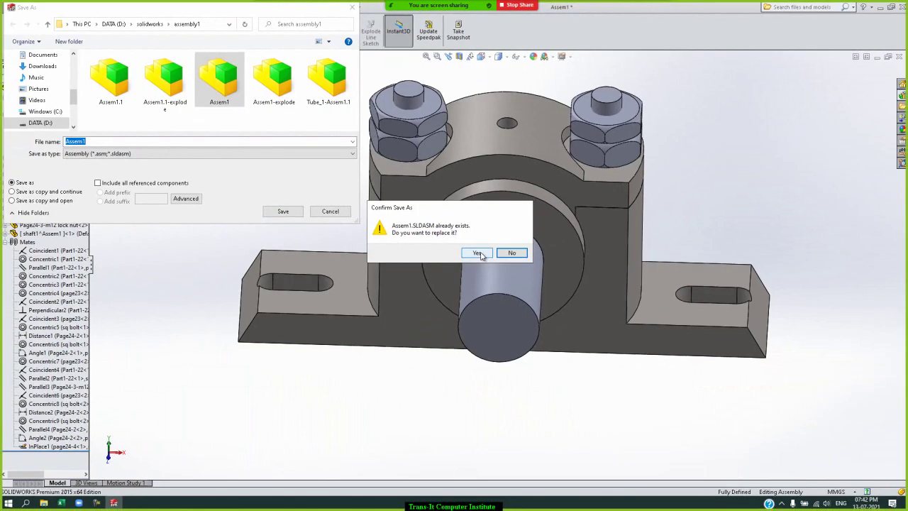
click(478, 254)
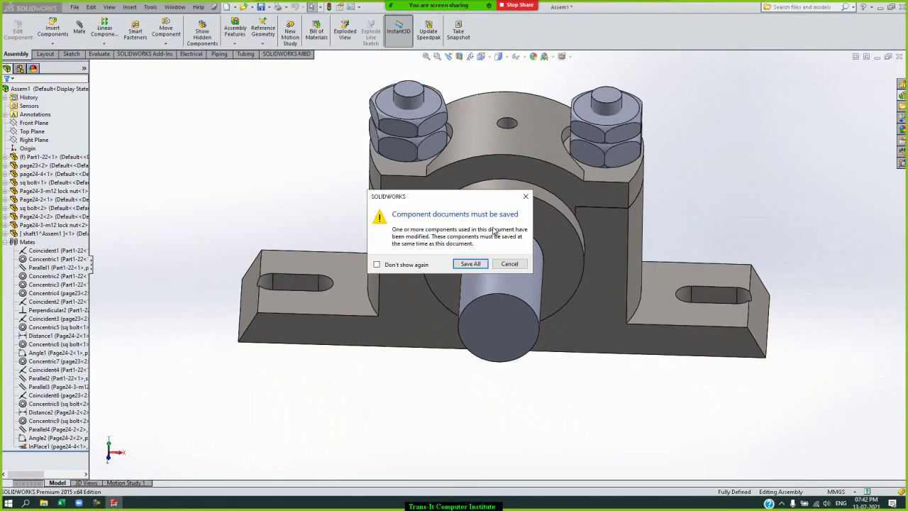
Step: Save the modified components, storing the virtual shaft1 part externally as its own file
click(471, 264)
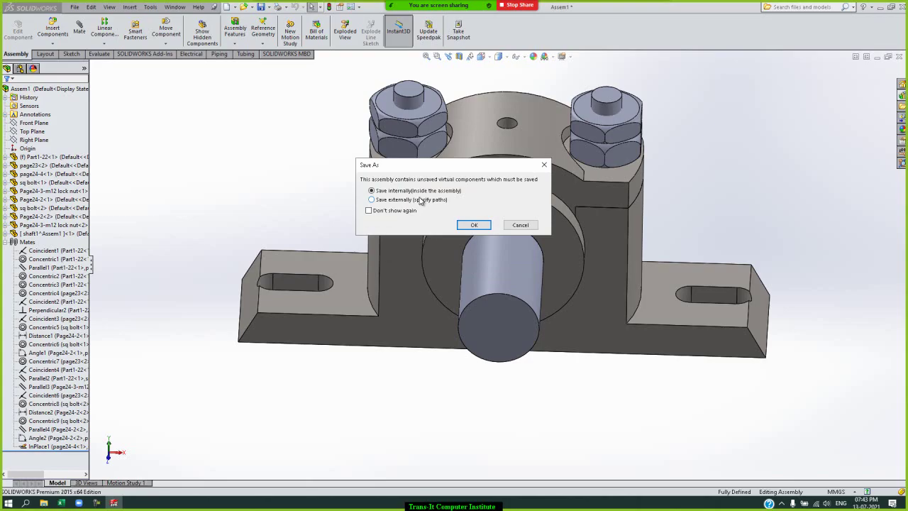
click(415, 203)
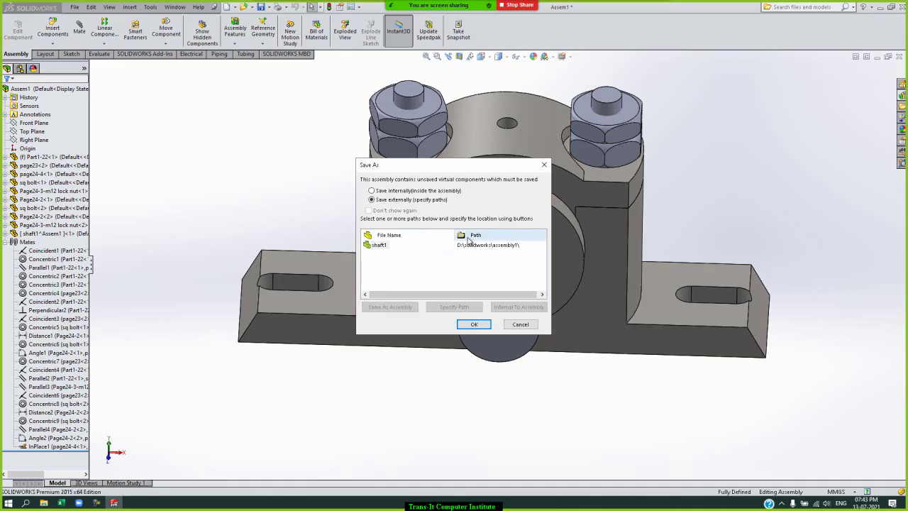
click(464, 240)
click(381, 246)
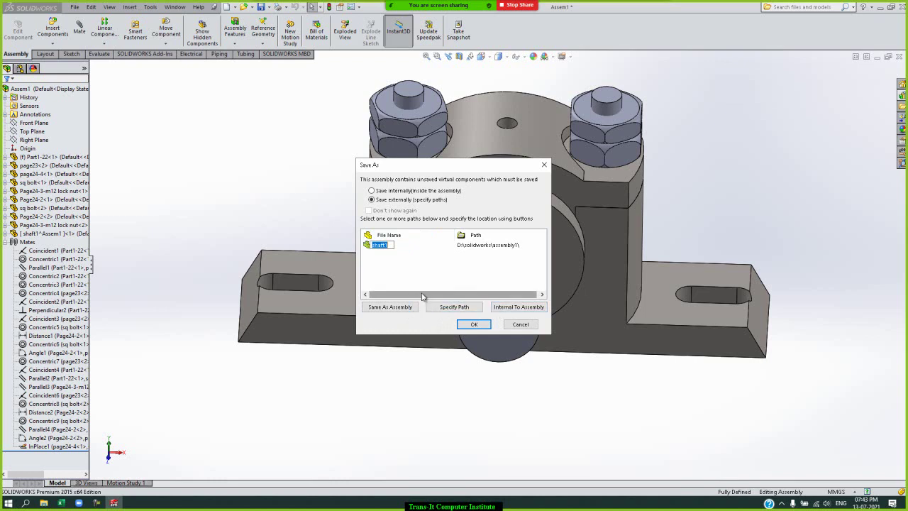
click(474, 326)
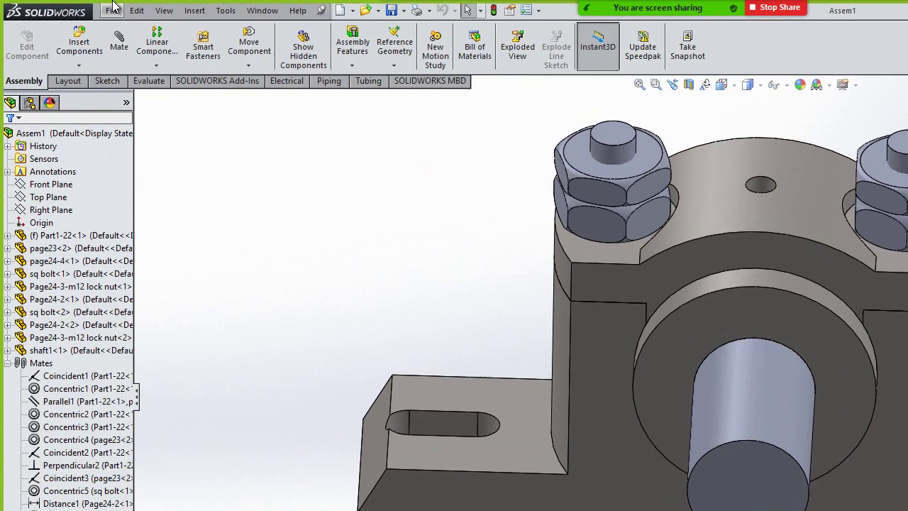
click(75, 6)
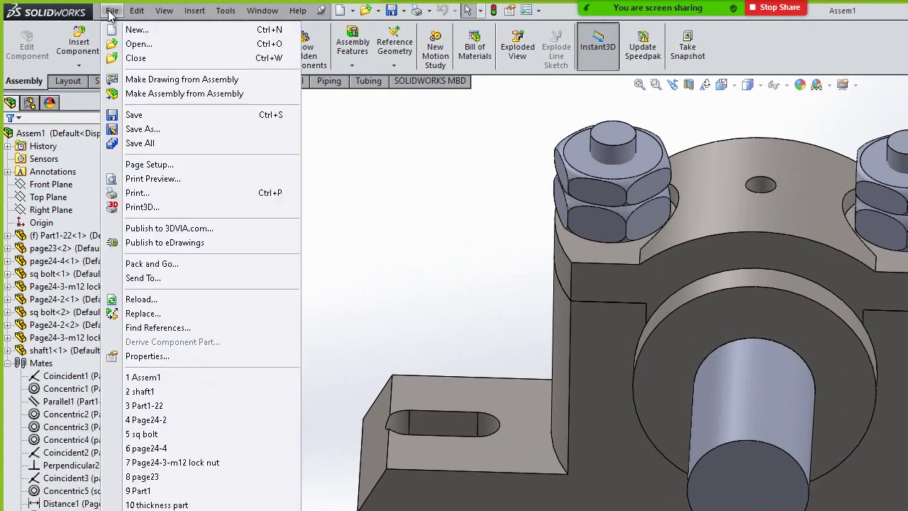
click(135, 44)
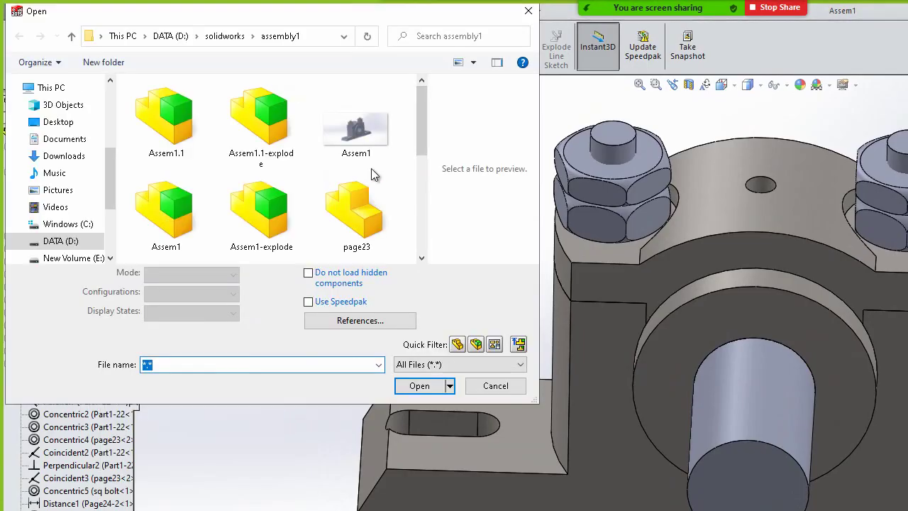
drag(422, 123, 419, 200)
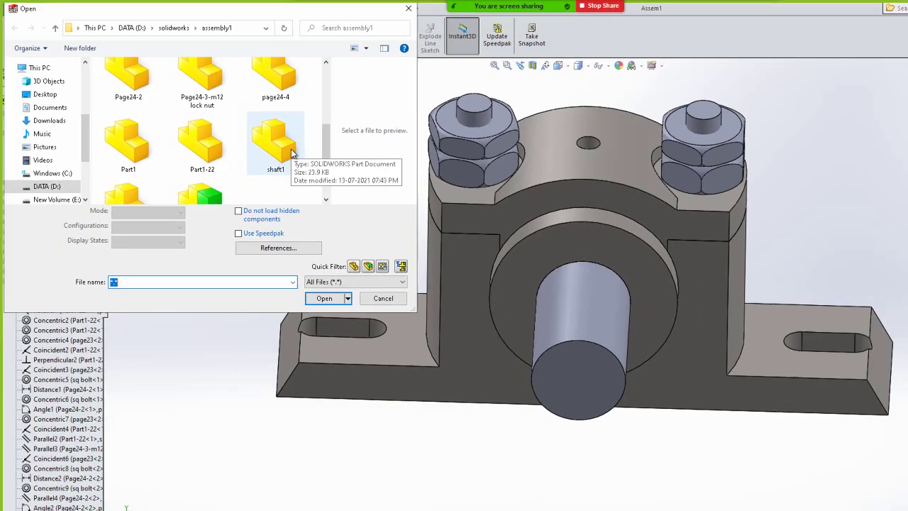
key(Escape)
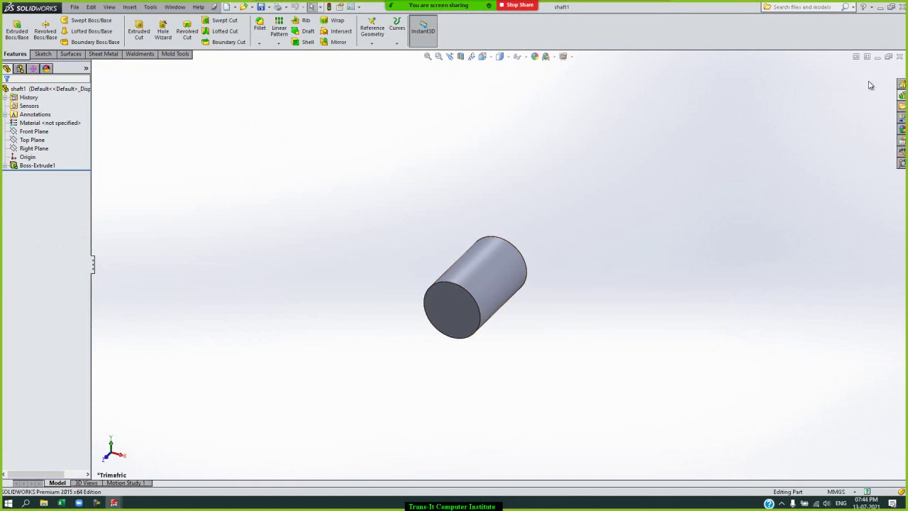
click(902, 59)
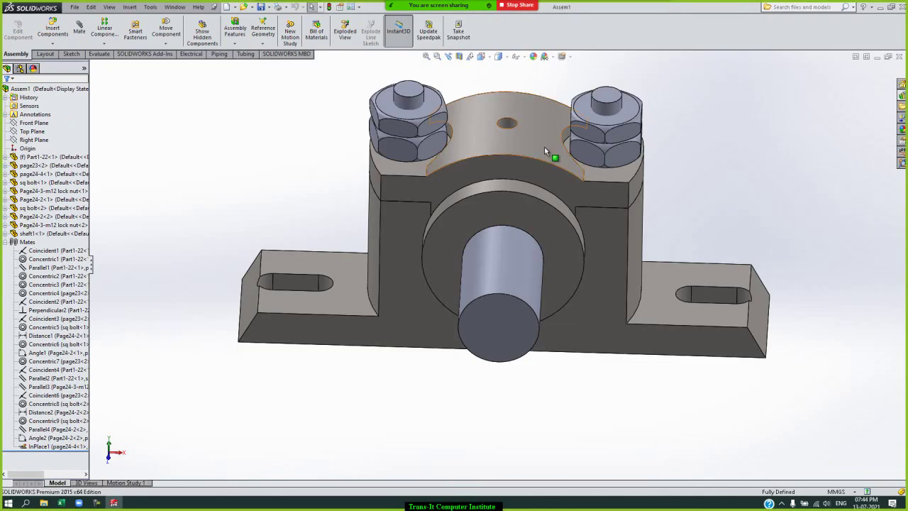
Step: Choose New Assembly from the Insert Components dropdown to add Assem2
click(55, 44)
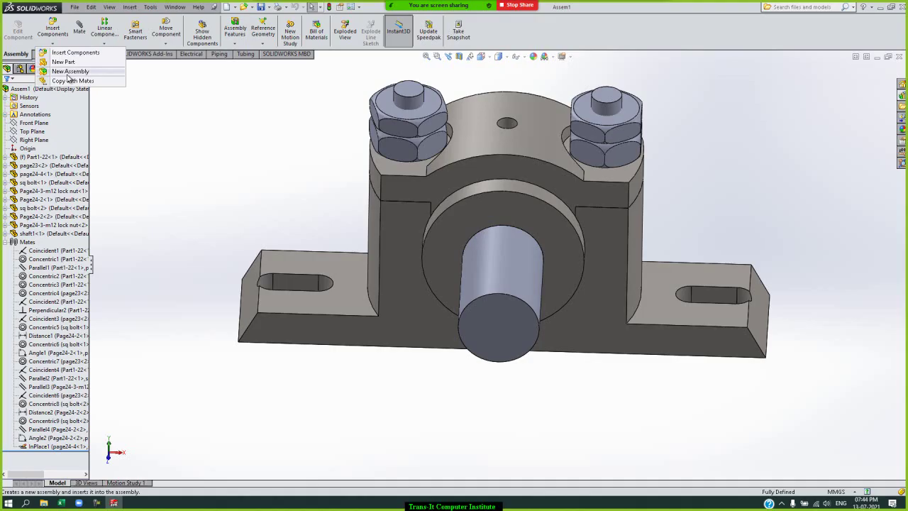
click(69, 72)
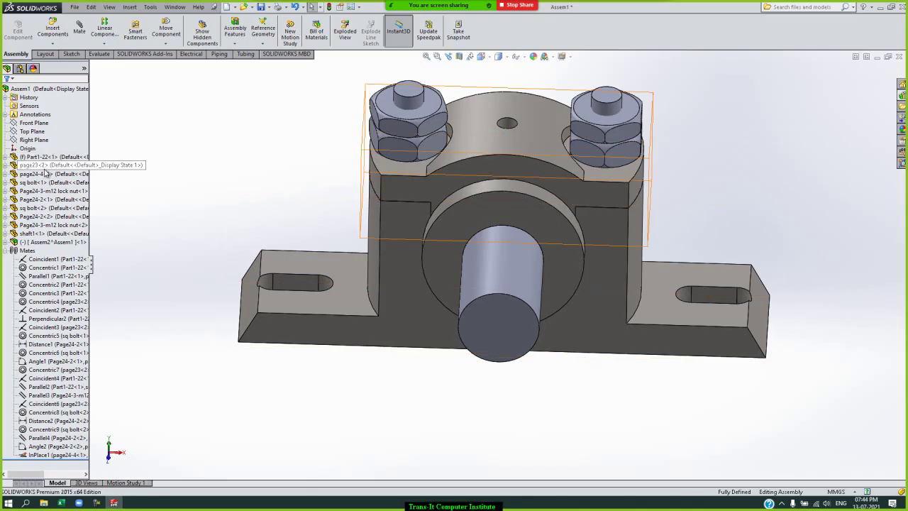
click(46, 184)
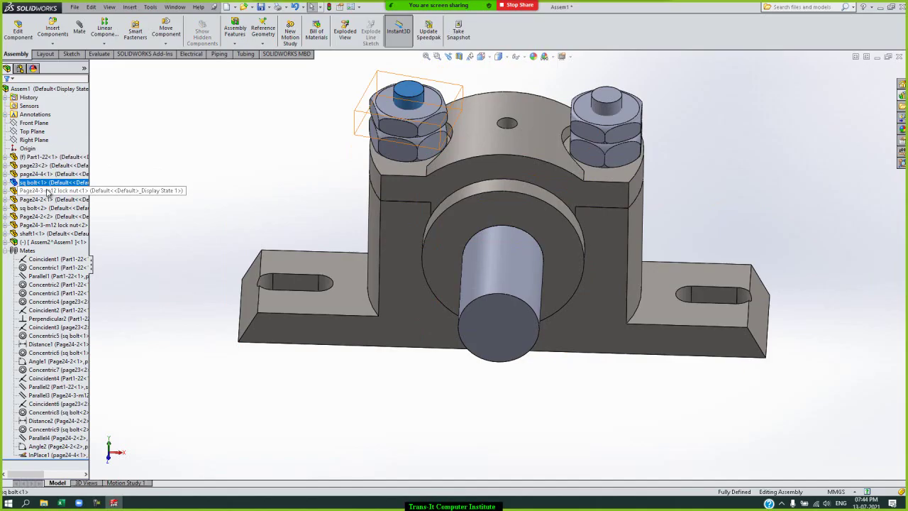
ctrl+click(47, 191)
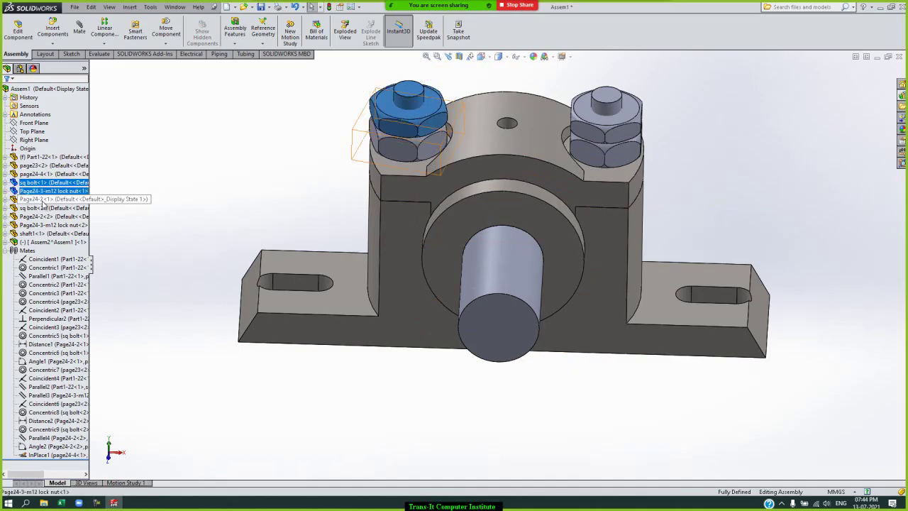
ctrl+click(42, 201)
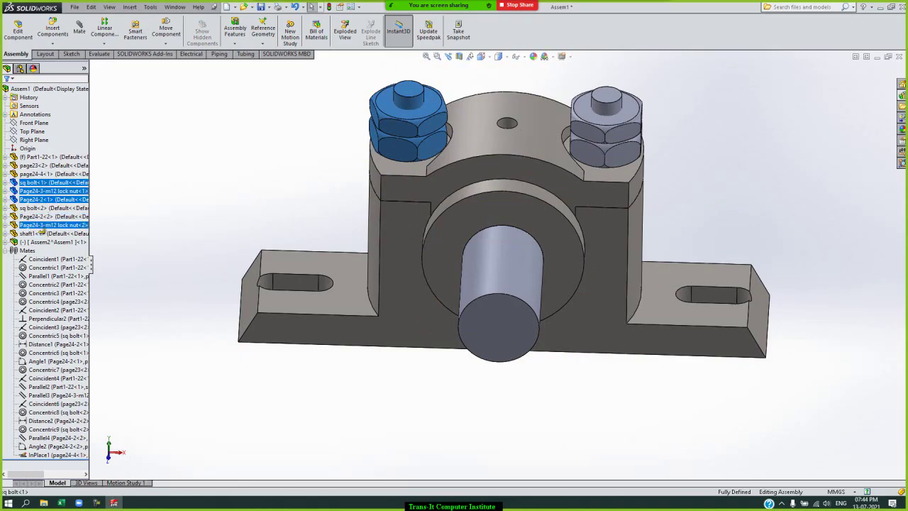
ctrl+click(43, 241)
drag(42, 243, 44, 245)
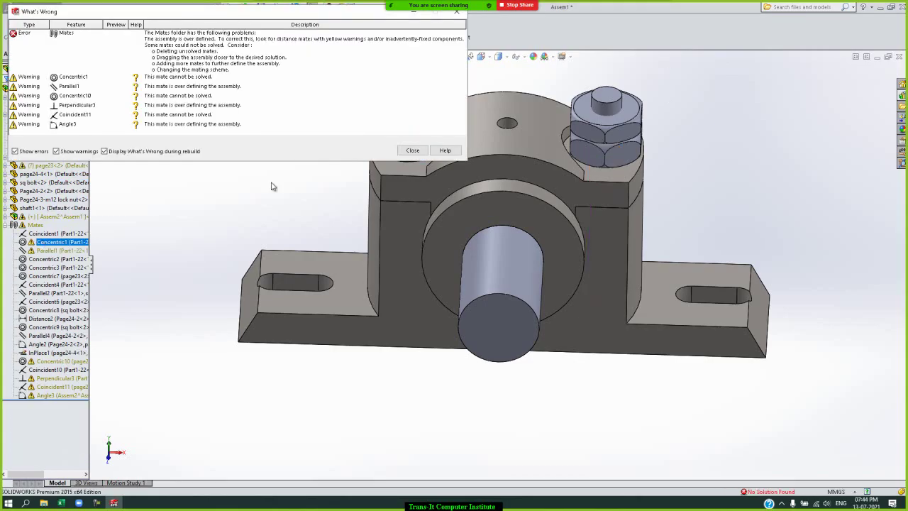
click(412, 152)
key(ctrl+z)
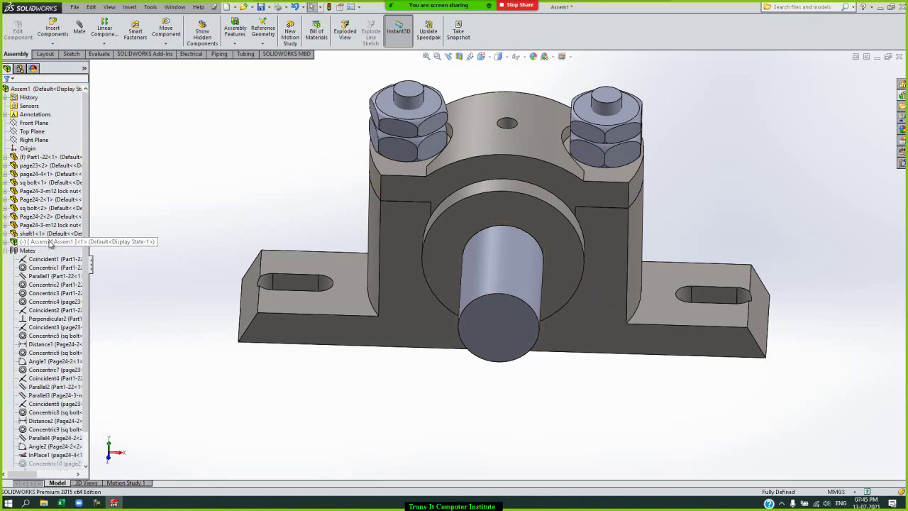
Step: Move Assem2 below Part1-22, then select the first bolt, lock nut and lower nut with Assem2
drag(51, 243, 48, 163)
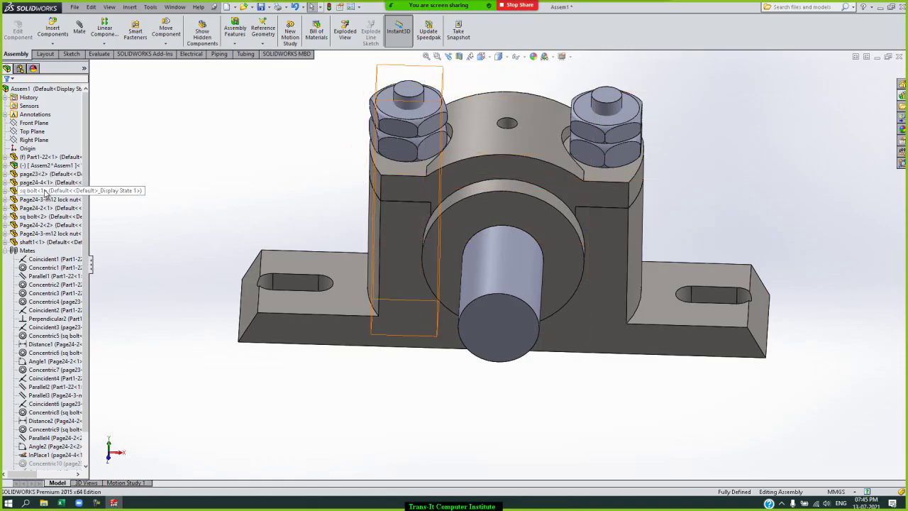
click(45, 193)
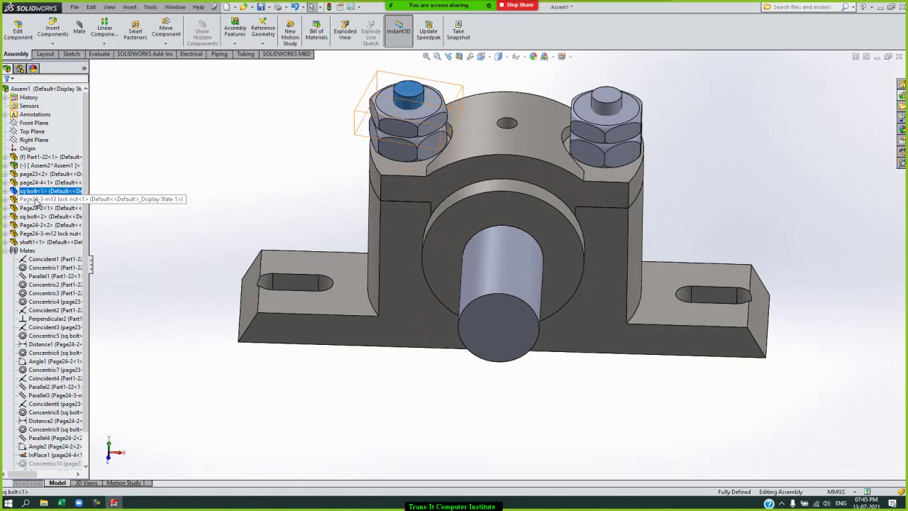
ctrl+click(36, 201)
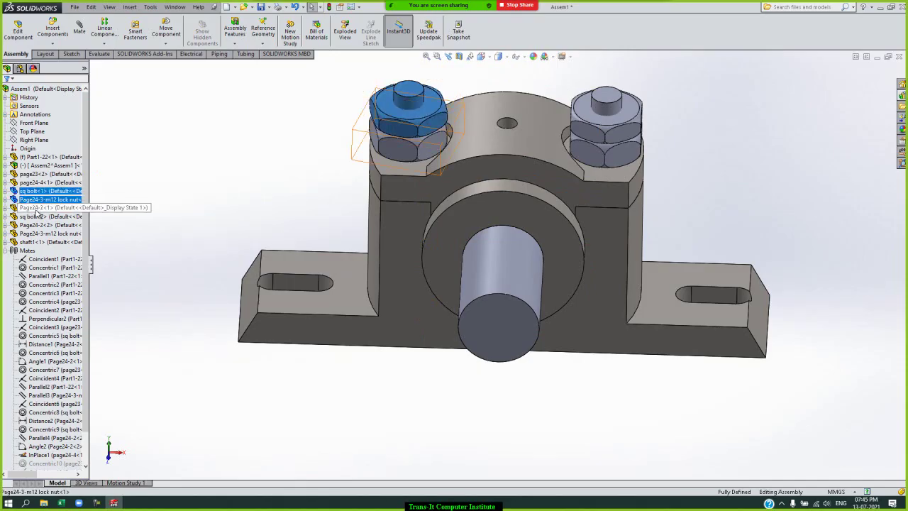
ctrl+click(36, 207)
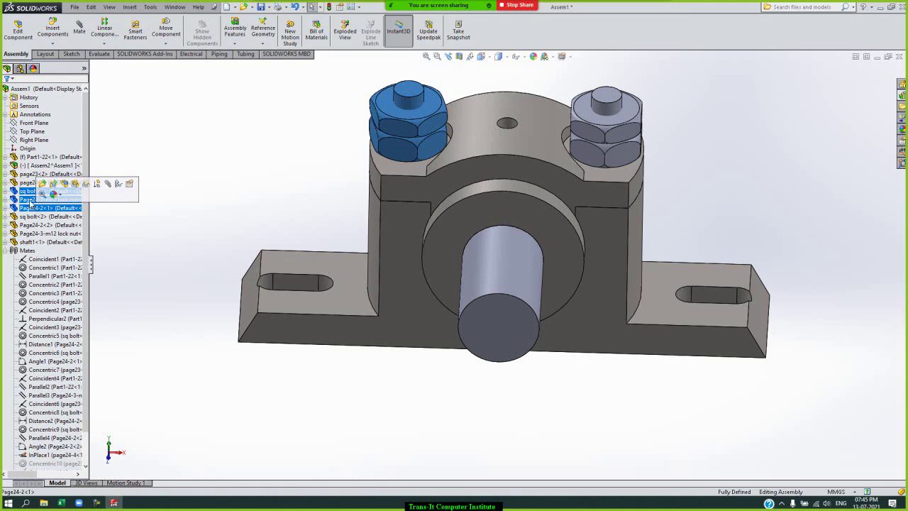
ctrl+click(46, 165)
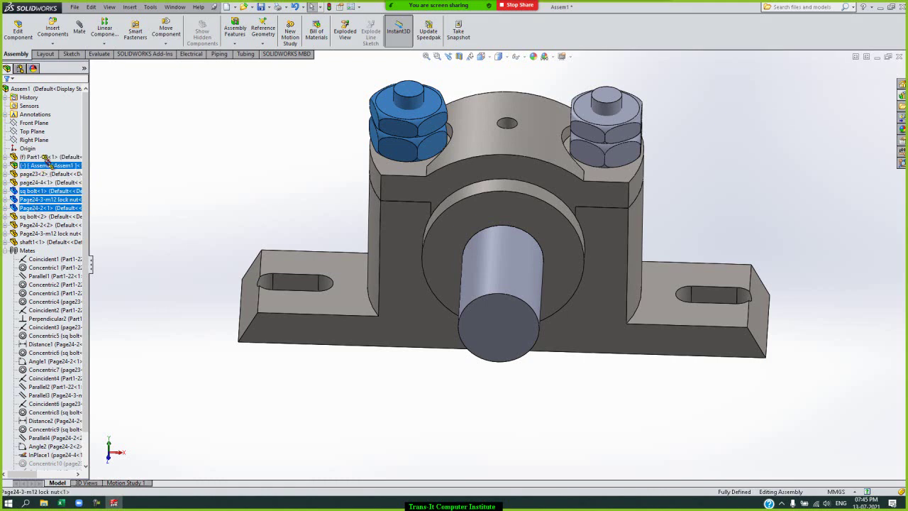
Step: Try moving the bolt and nuts into Assem2, dismiss the mate errors, and undo
key(Delete)
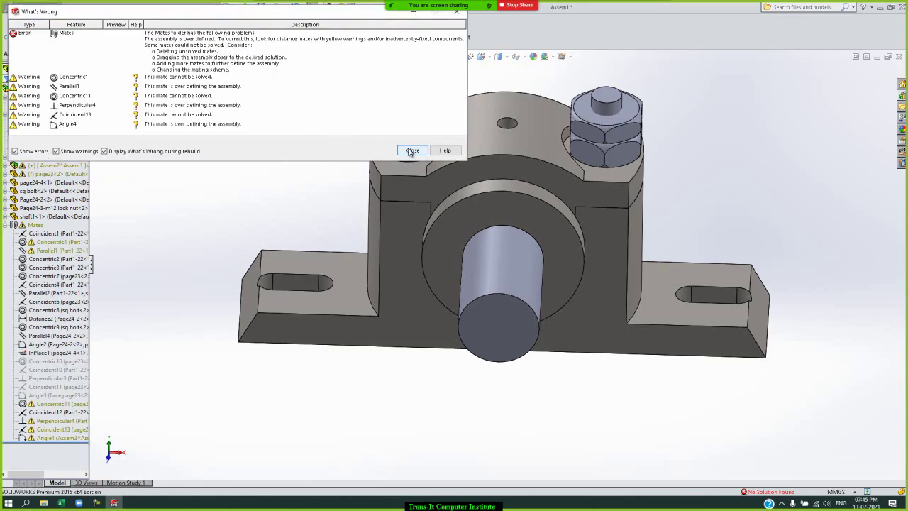
click(413, 151)
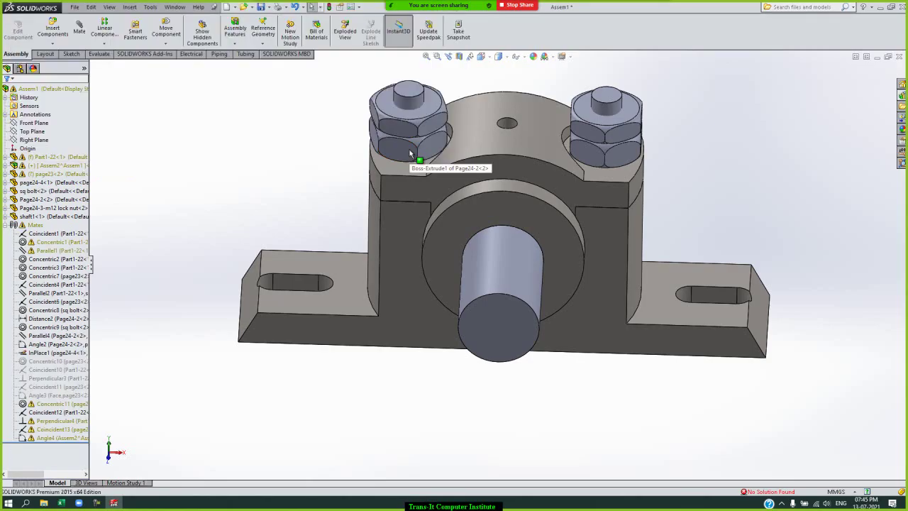
click(44, 167)
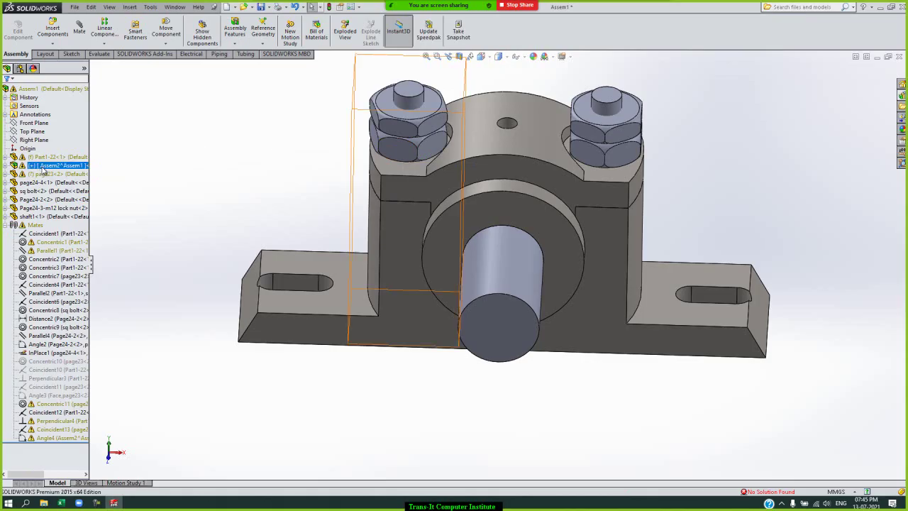
key(Escape)
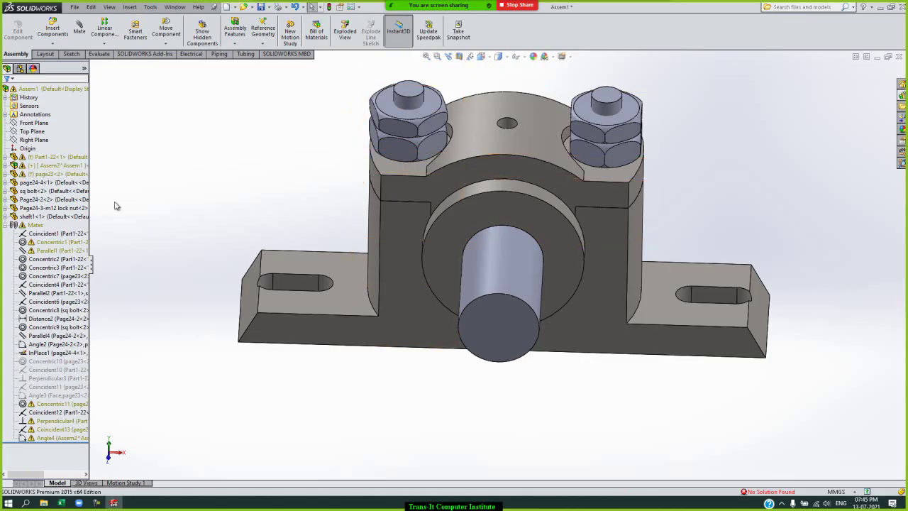
key(ctrl+b)
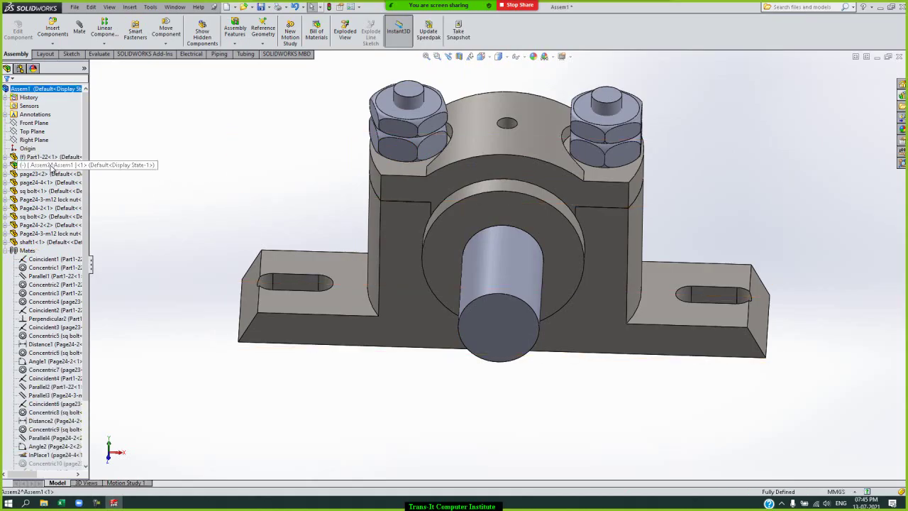
Step: Inspect the Assem2^Assem1 subassembly's Concentric11 mate and its Top and Front planes
click(51, 168)
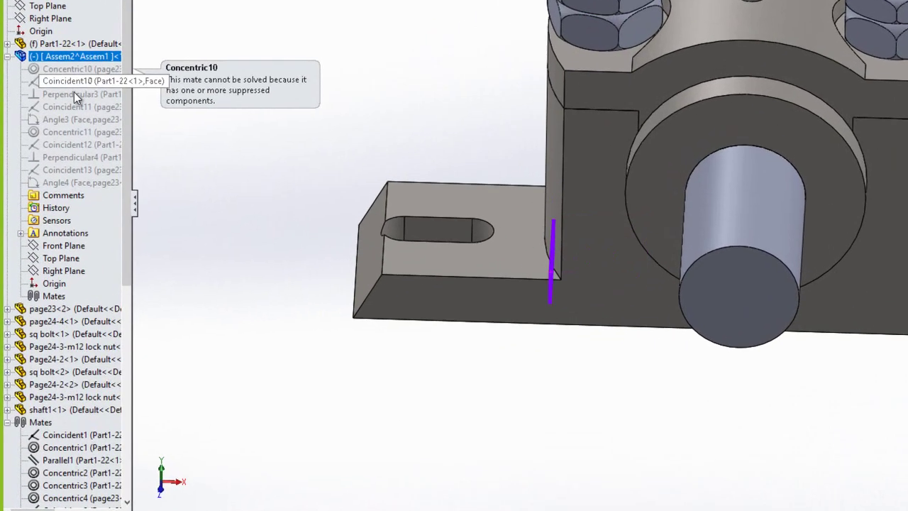
click(54, 189)
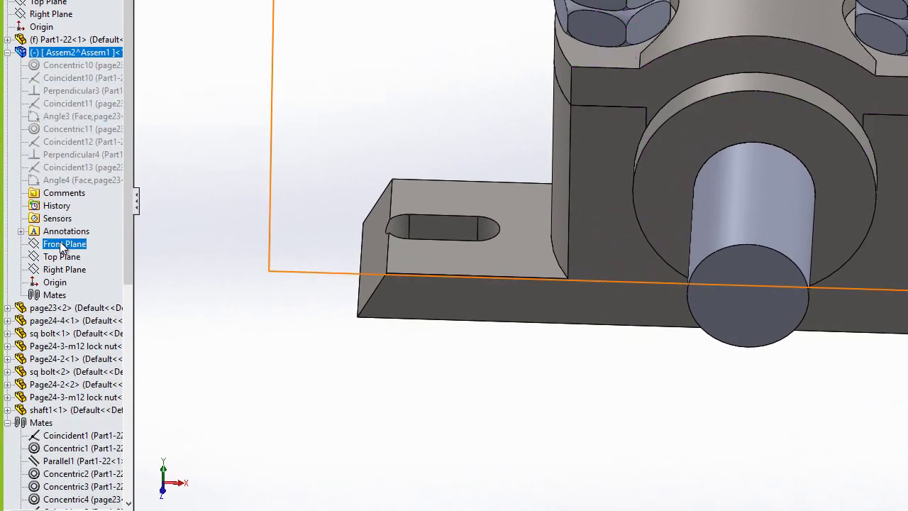
click(78, 256)
click(79, 245)
click(182, 179)
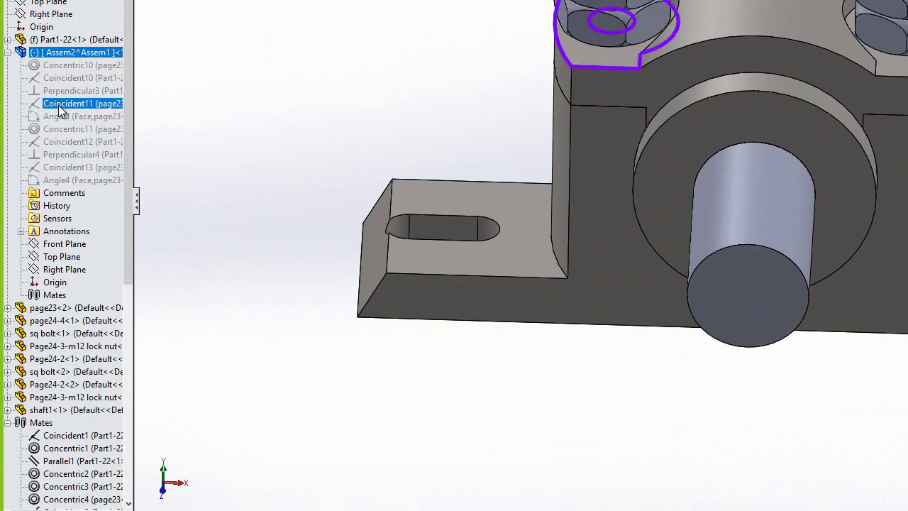
Step: Collapse Assem2^Assem1 and drag it below shaft1<1> in the FeatureManager tree
click(8, 52)
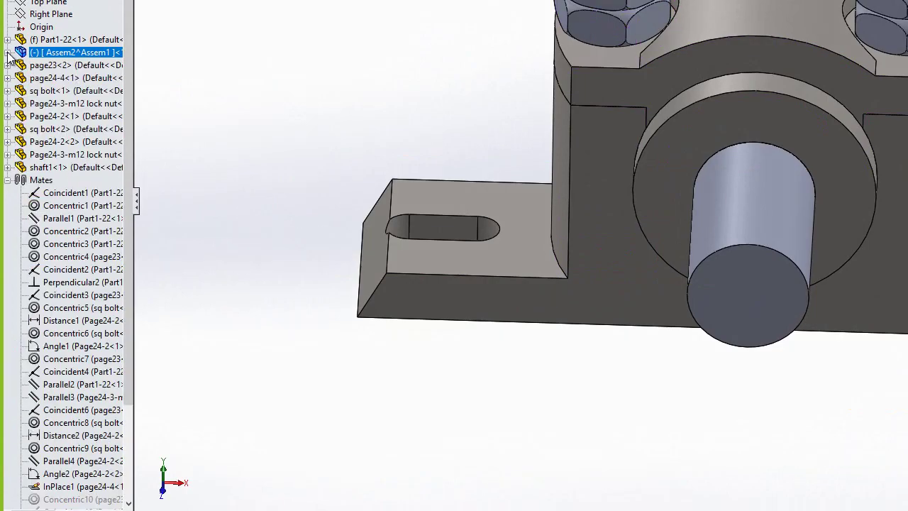
click(47, 53)
ctrl+click(45, 117)
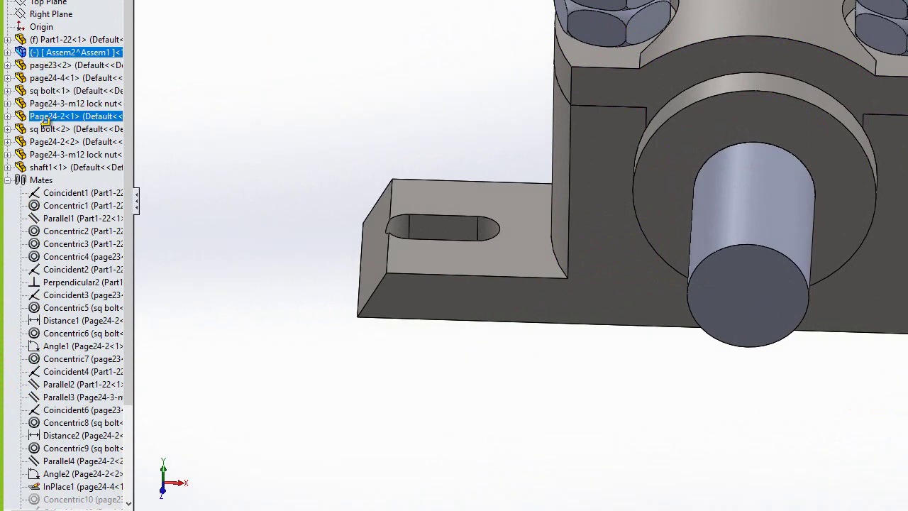
drag(46, 121, 41, 172)
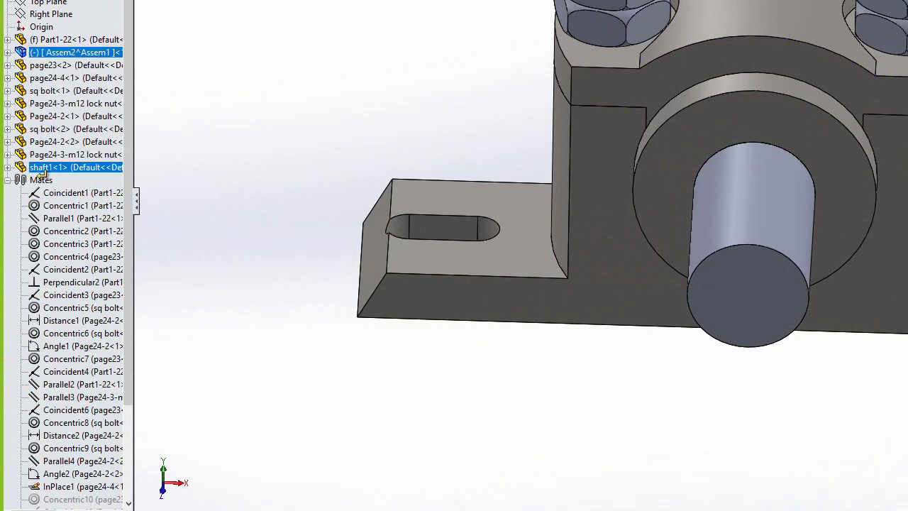
drag(40, 171, 43, 174)
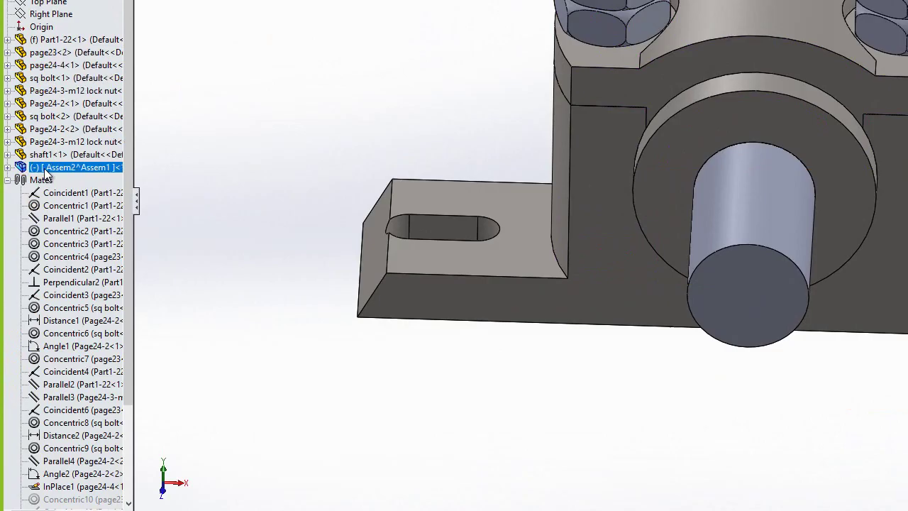
click(265, 92)
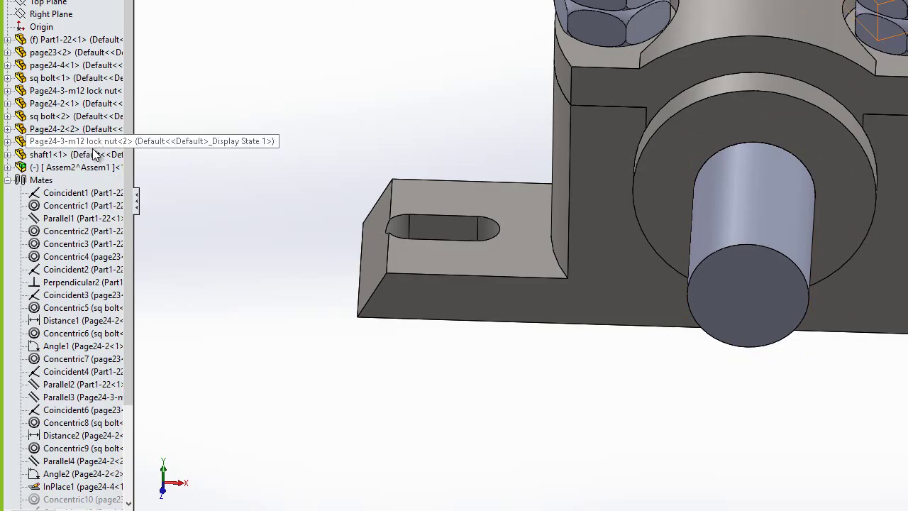
click(80, 167)
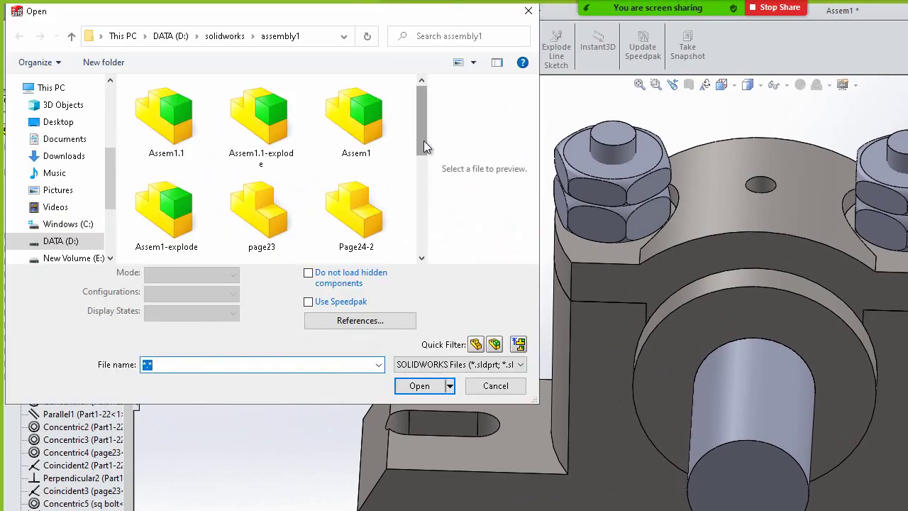
Step: Insert a third sq bolt left of the base and move sq bolt<3> into Assem2^Assem1
drag(421, 139, 431, 226)
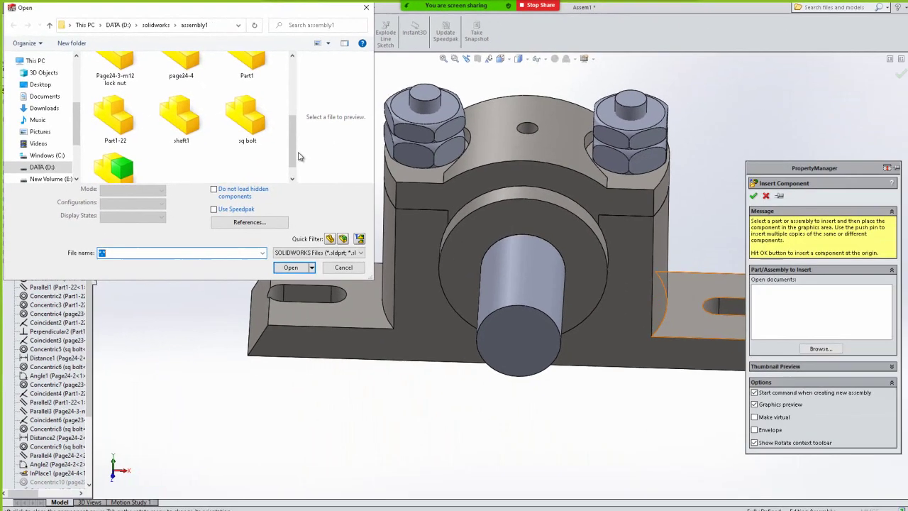
click(238, 112)
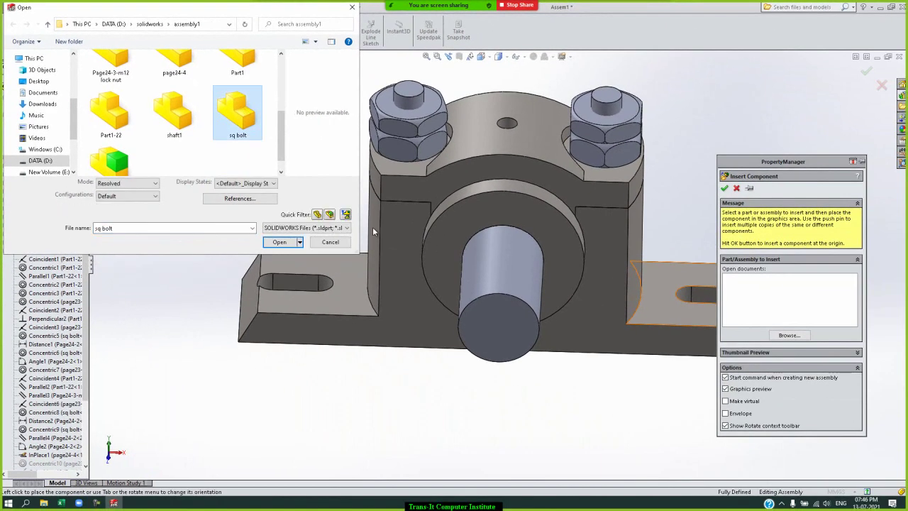
click(287, 243)
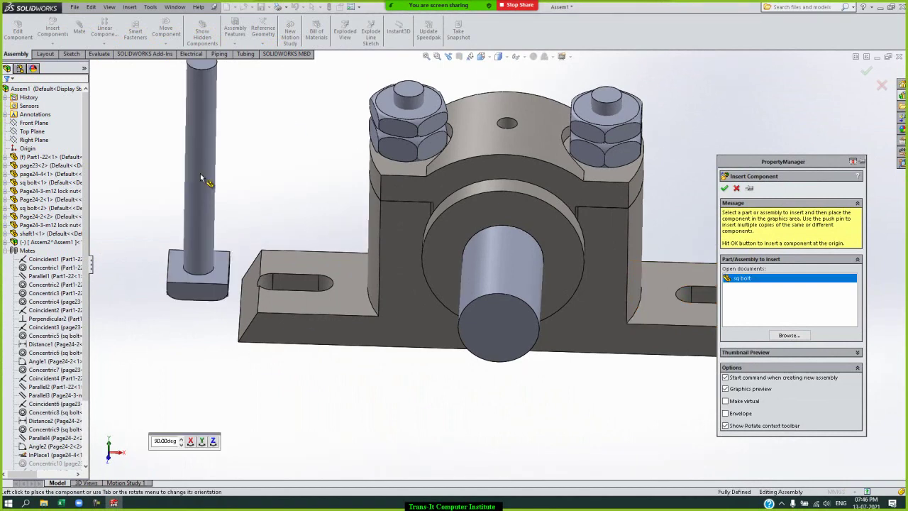
click(201, 173)
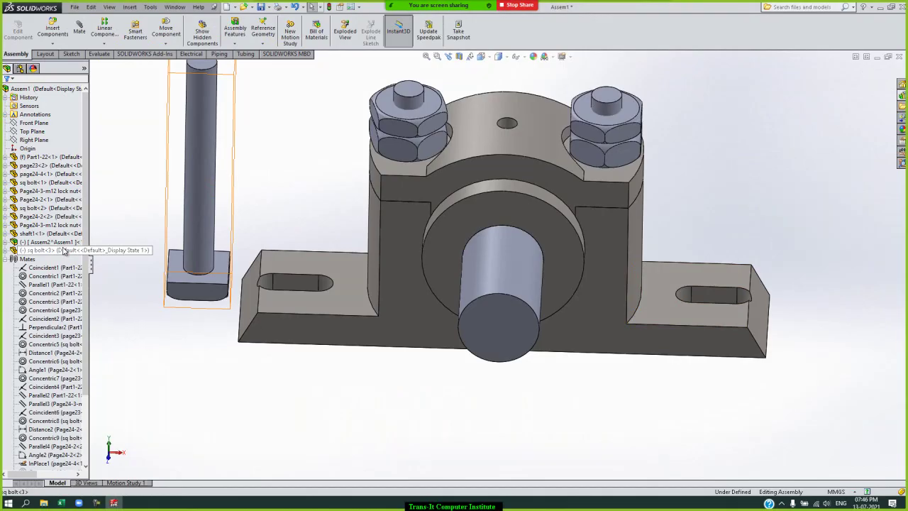
drag(63, 250, 60, 242)
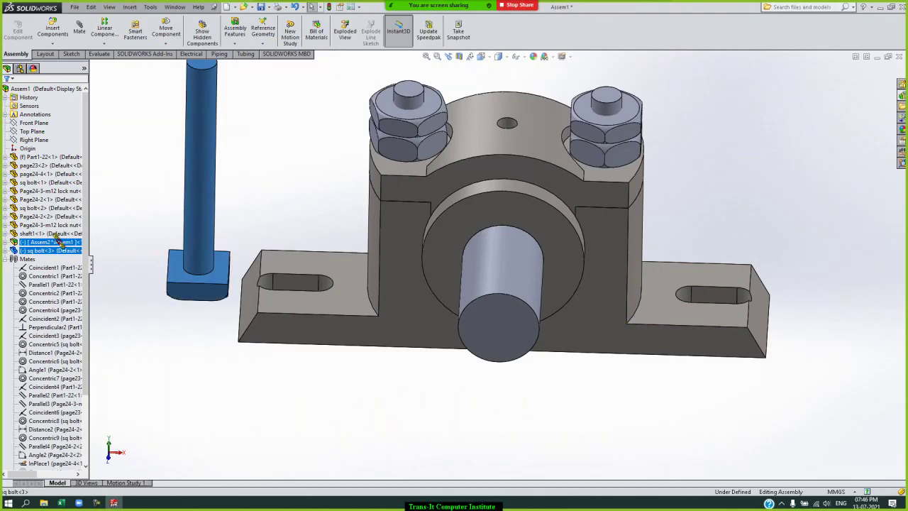
click(129, 199)
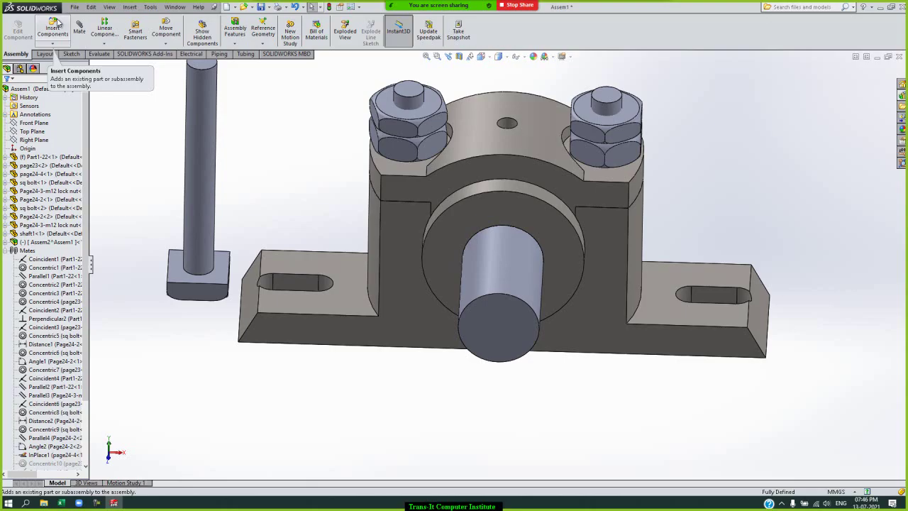
Step: Choose both the Page24-3-m12 lock nut and Page24-2 part files as components to insert
click(54, 29)
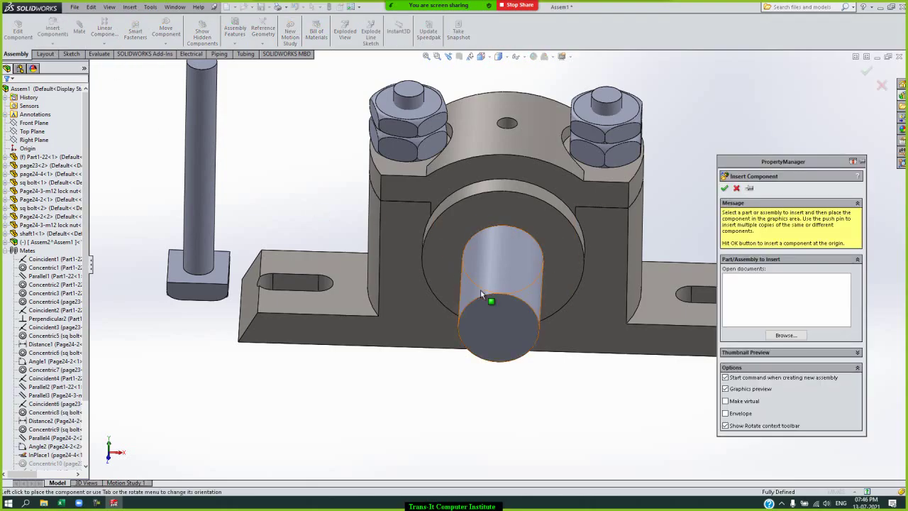
click(785, 335)
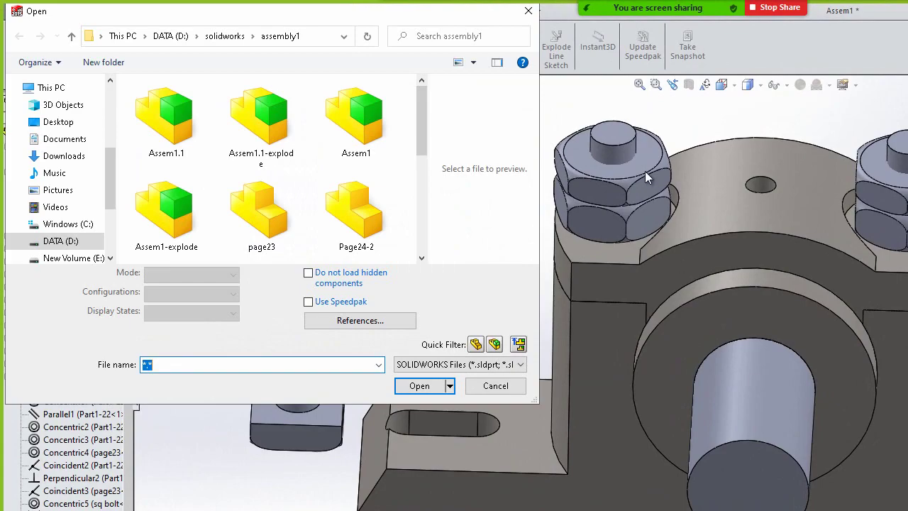
click(419, 259)
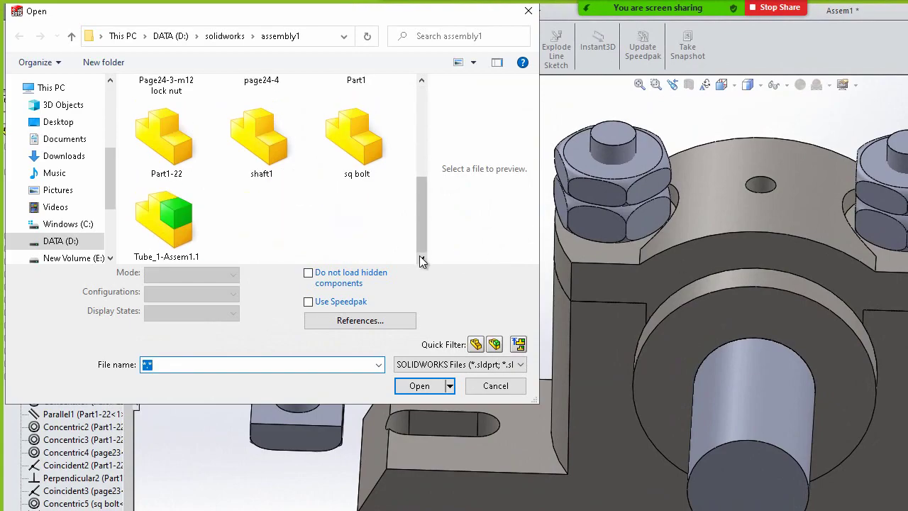
click(421, 83)
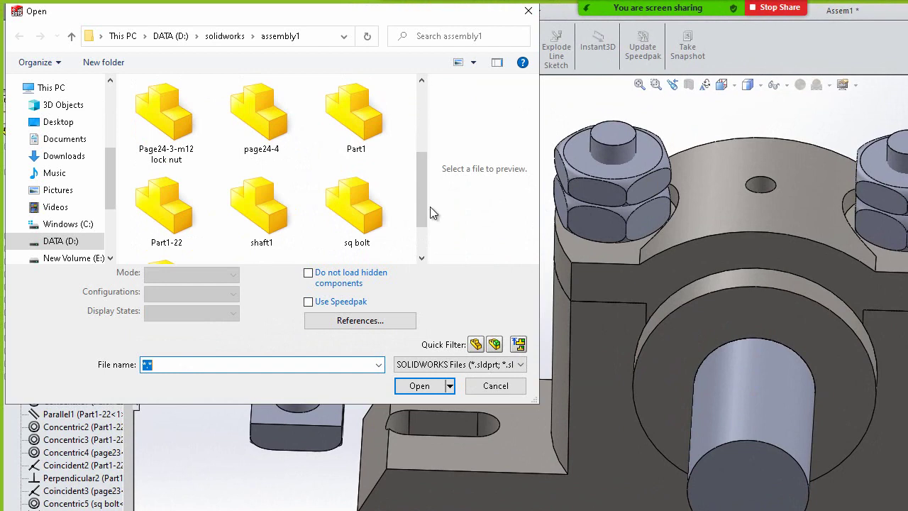
click(422, 257)
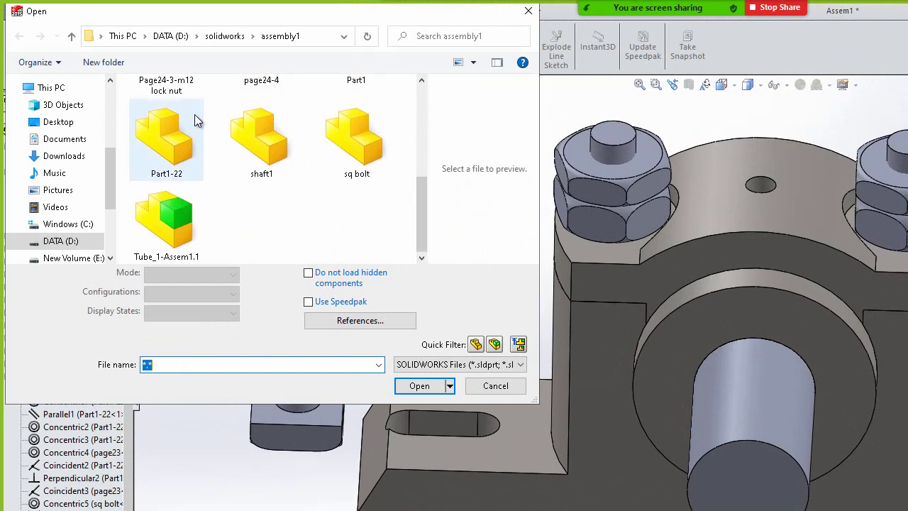
click(190, 92)
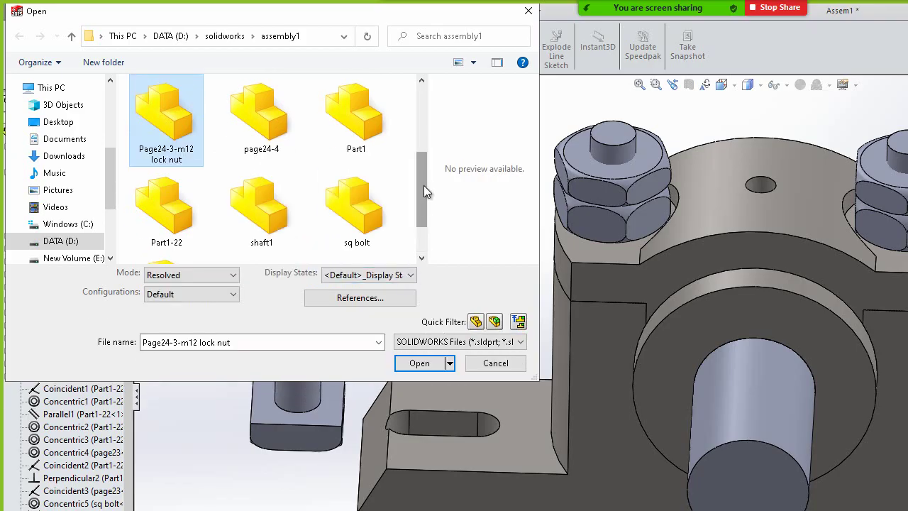
drag(424, 185, 425, 155)
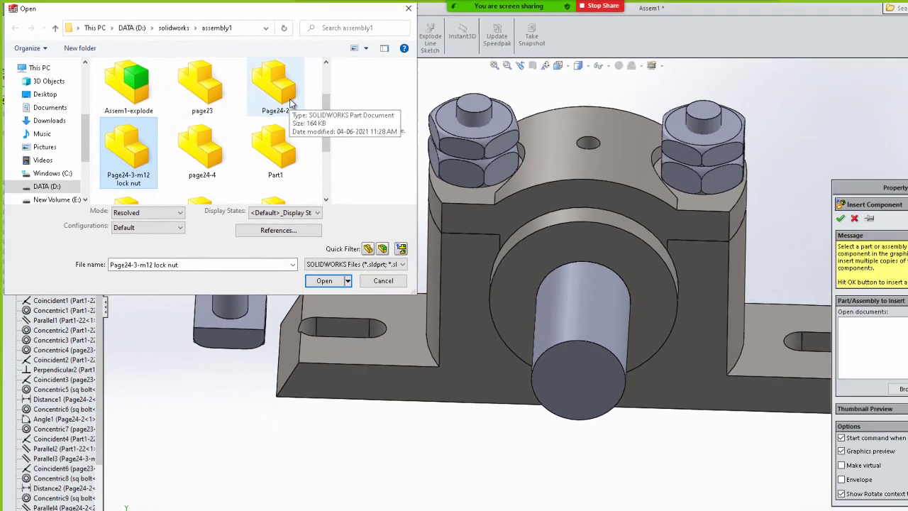
ctrl+click(369, 128)
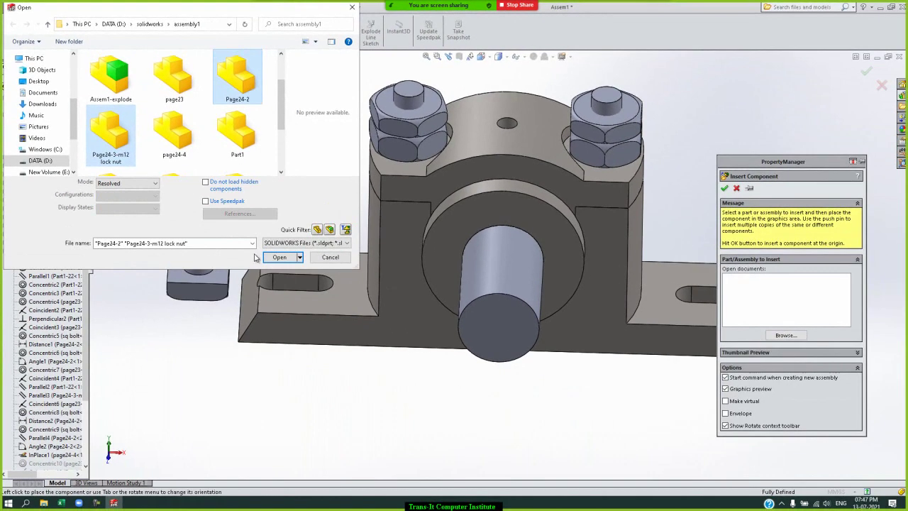
Step: Place a Page24-2 nut left of the block and a lock nut beside the top bolts
click(279, 256)
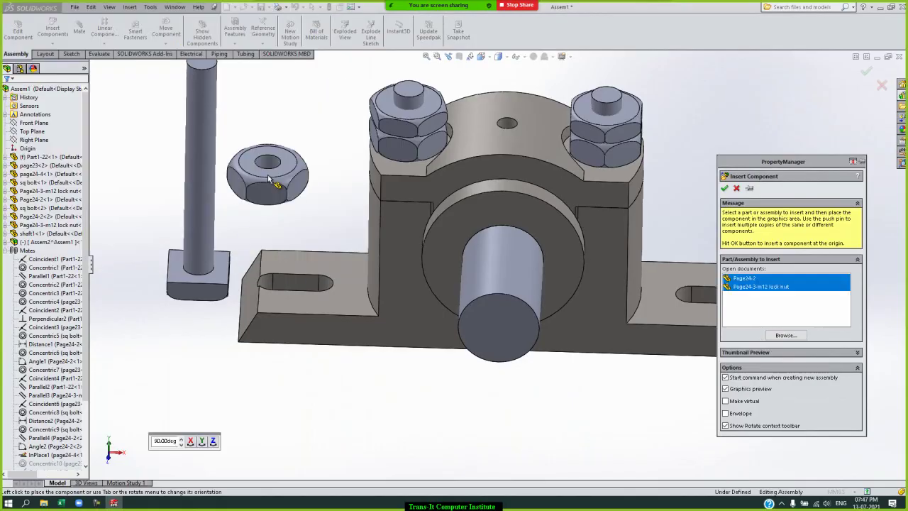
click(270, 179)
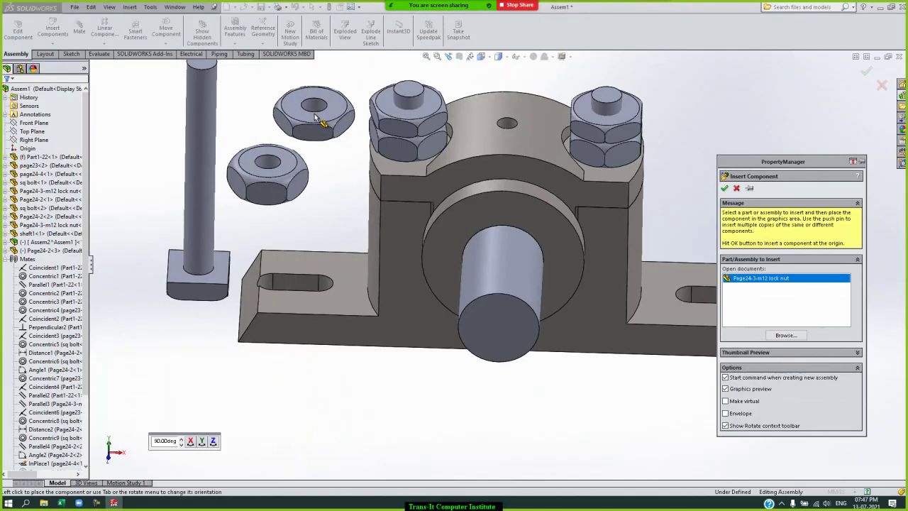
click(323, 105)
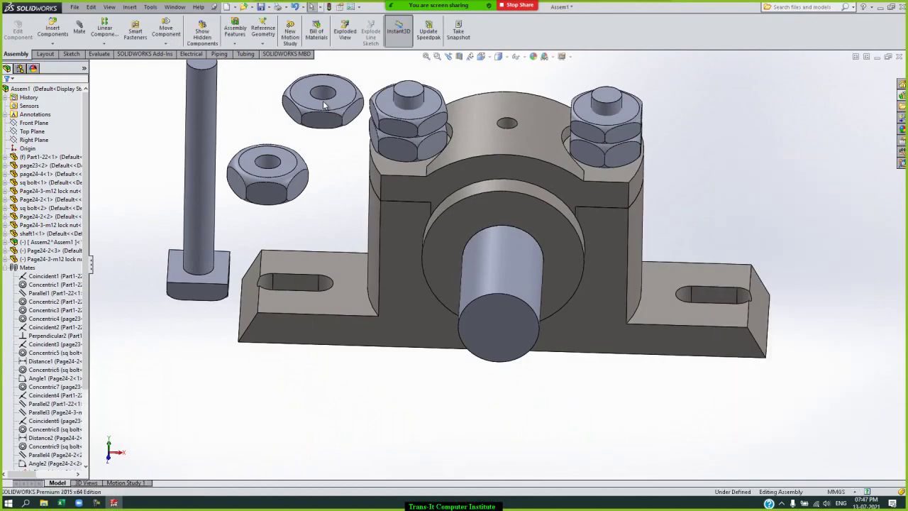
Step: Move the lock nut and Page24-2<3> into the Assem2^Assem1 subassembly
click(44, 260)
ctrl+click(45, 243)
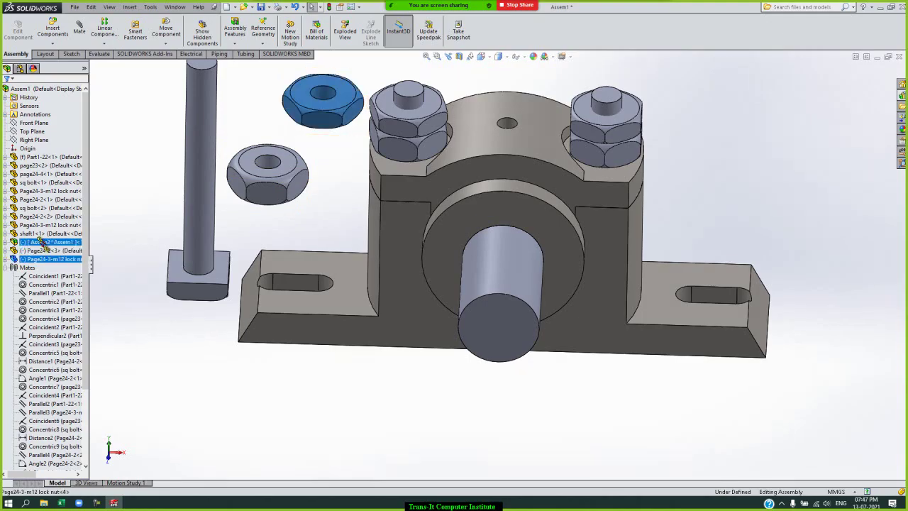
drag(44, 260, 45, 244)
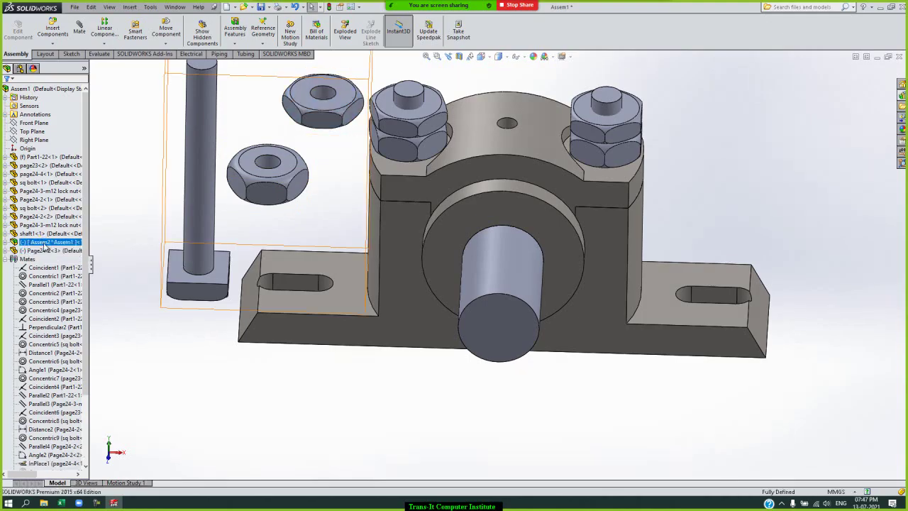
ctrl+click(44, 251)
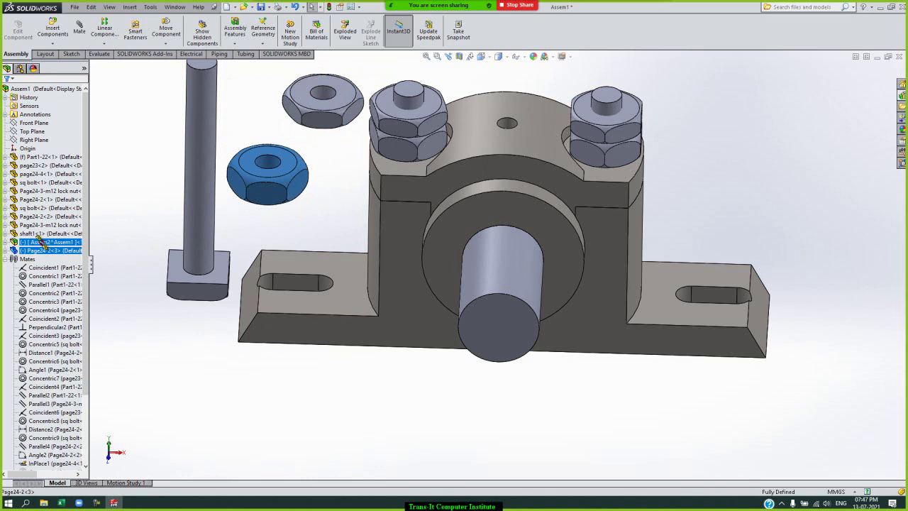
drag(42, 243, 43, 243)
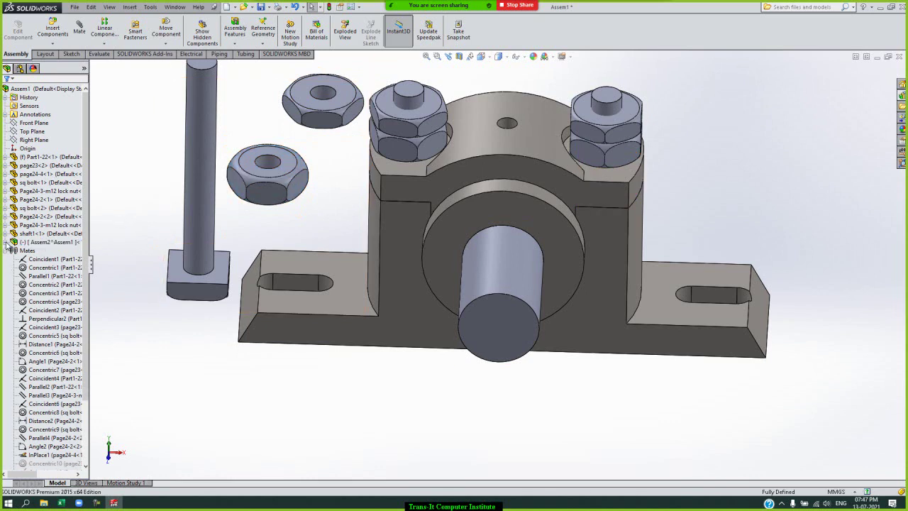
Step: Expand Assem2^Assem1 to review its parts, then fold it up to reveal the Mates folder
click(5, 243)
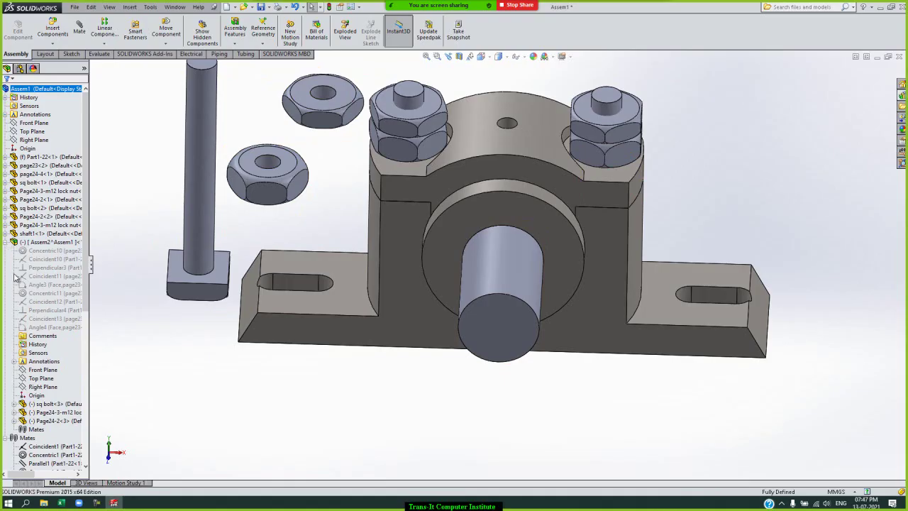
click(44, 242)
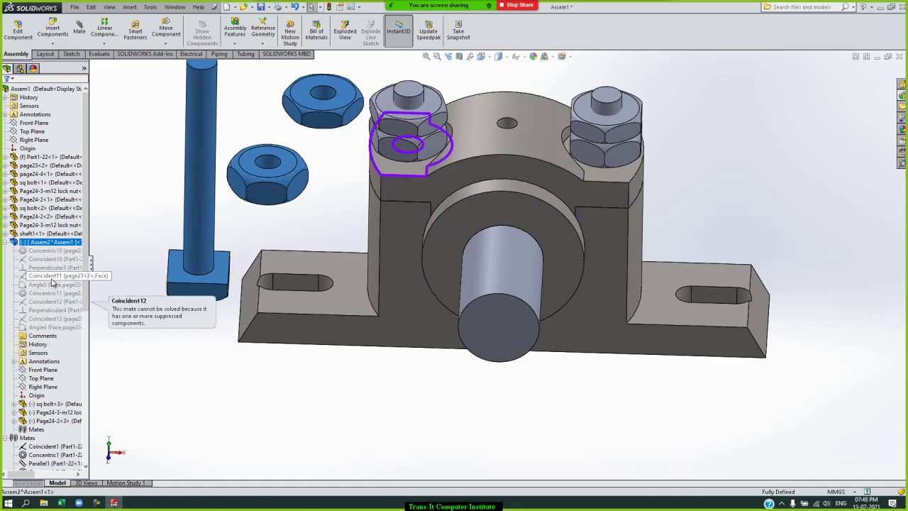
click(12, 242)
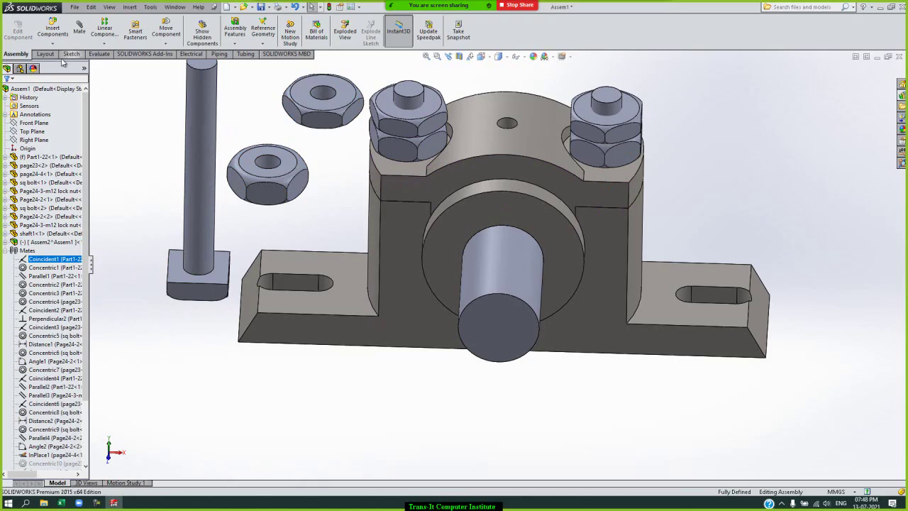
click(54, 45)
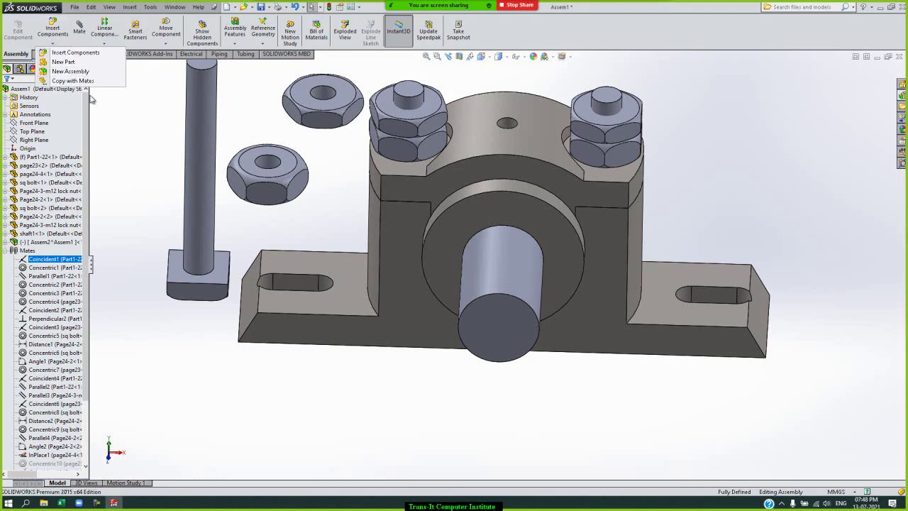
click(134, 141)
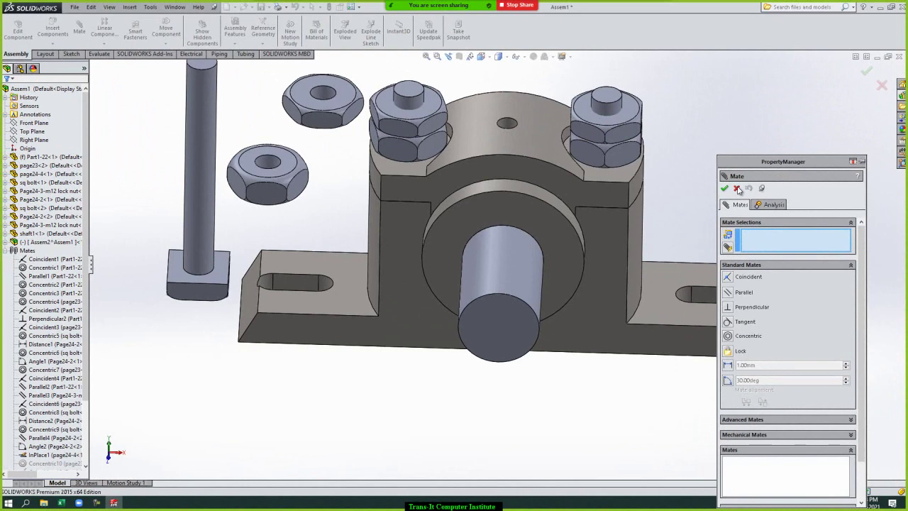
click(738, 190)
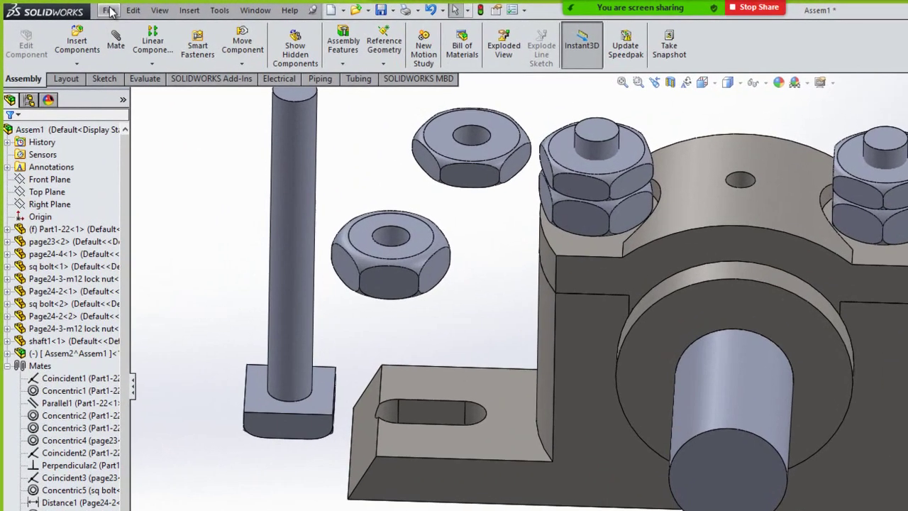
click(75, 6)
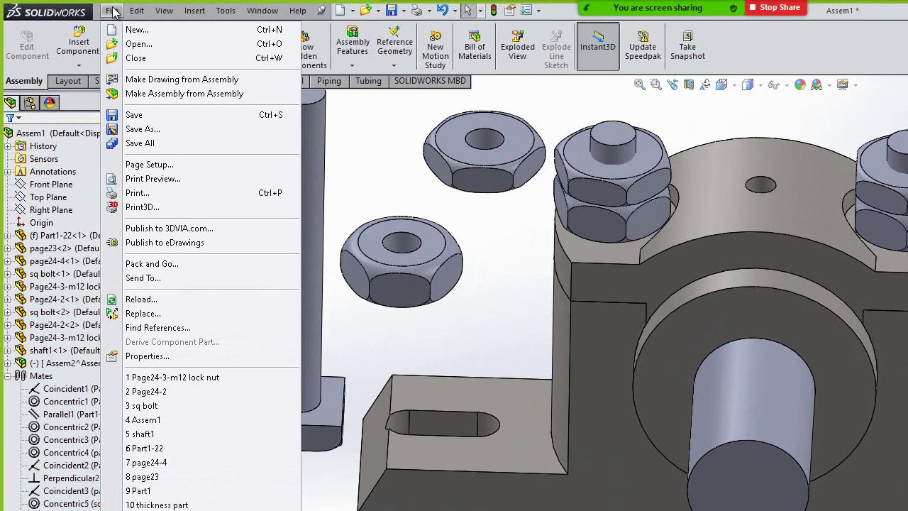
click(136, 48)
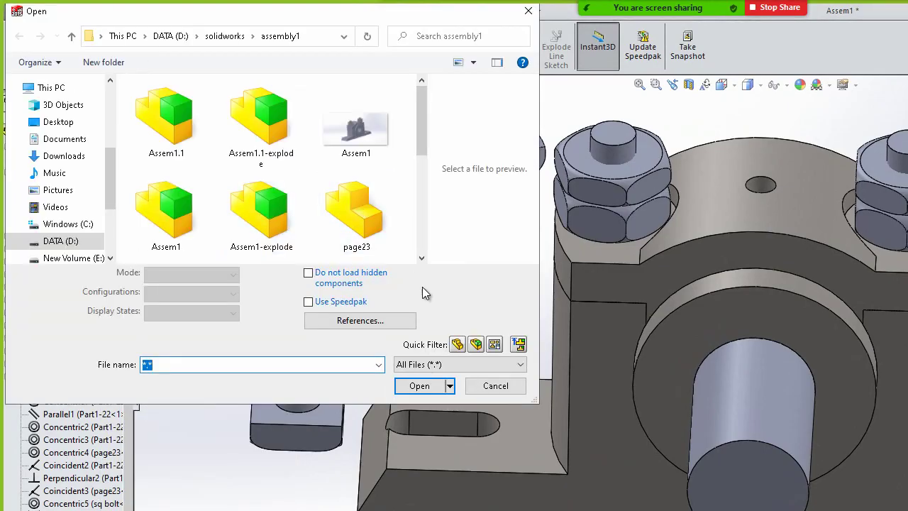
click(422, 259)
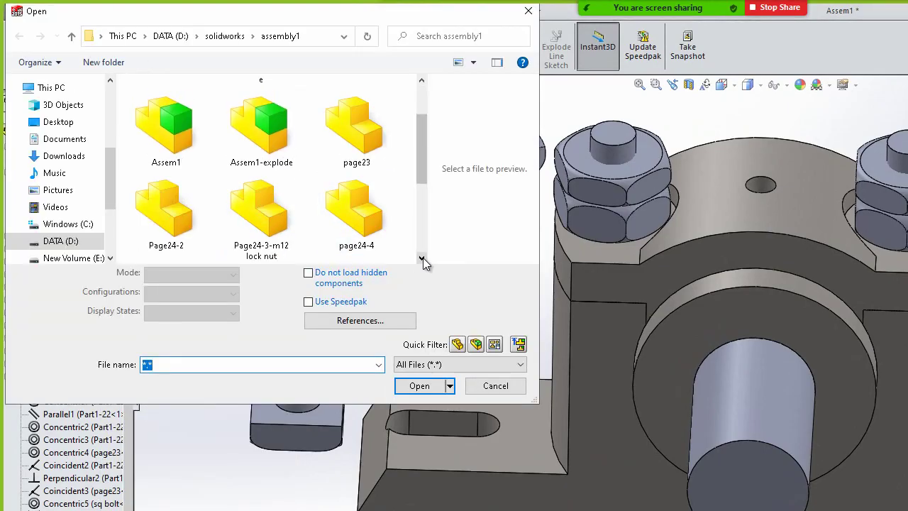
click(376, 141)
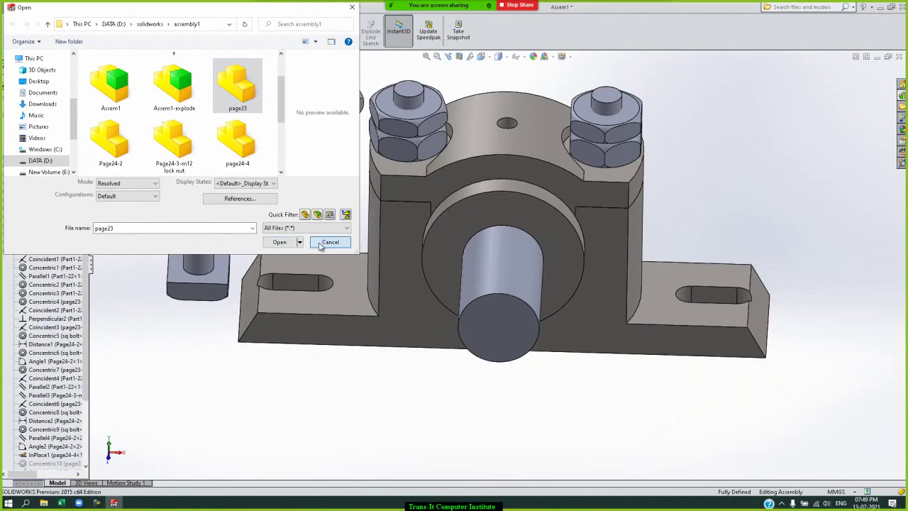
click(393, 288)
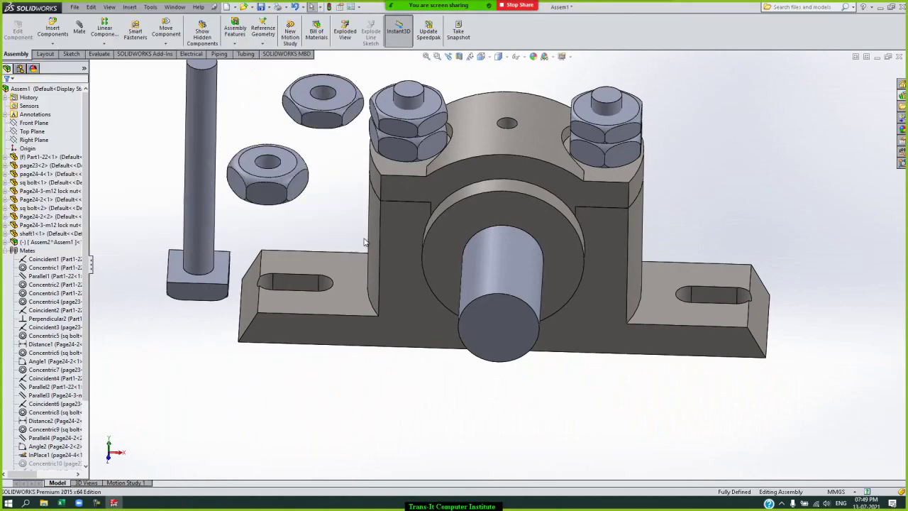
Step: Close the Assem1 assembly without saving and bring up the Open dialog
click(900, 56)
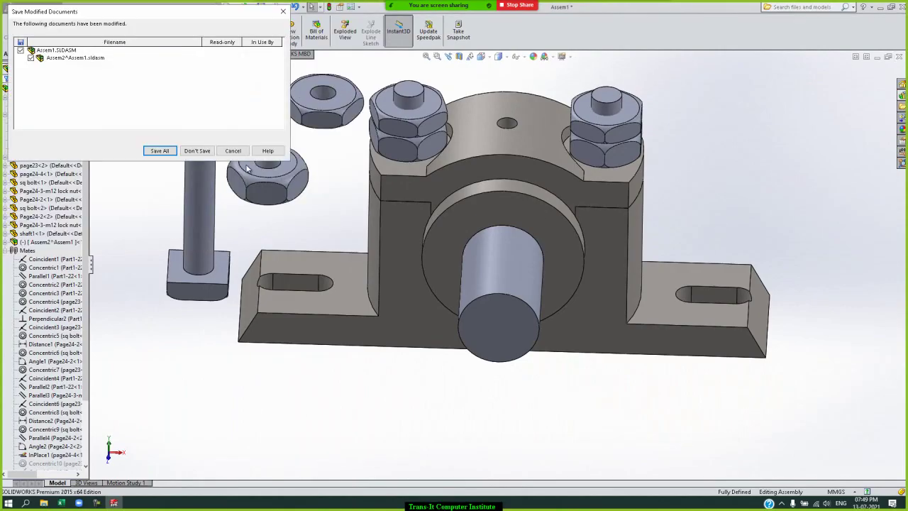
click(202, 152)
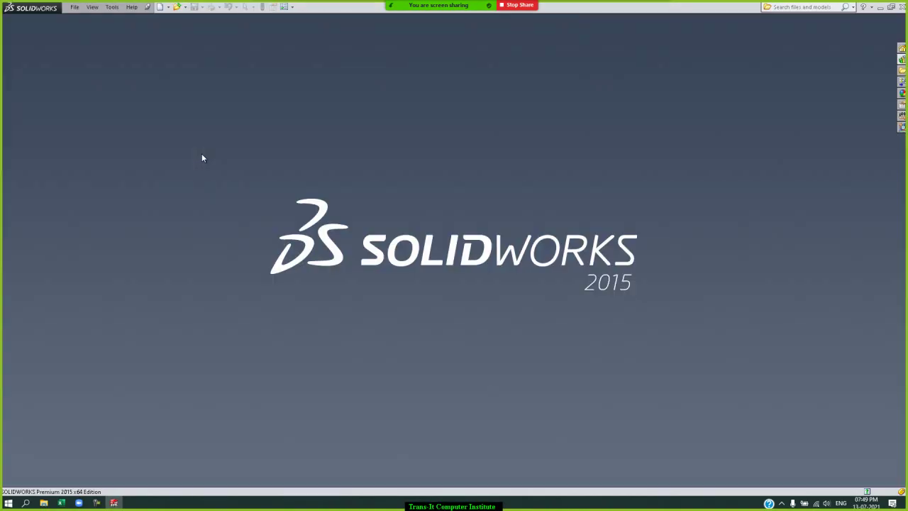
click(73, 8)
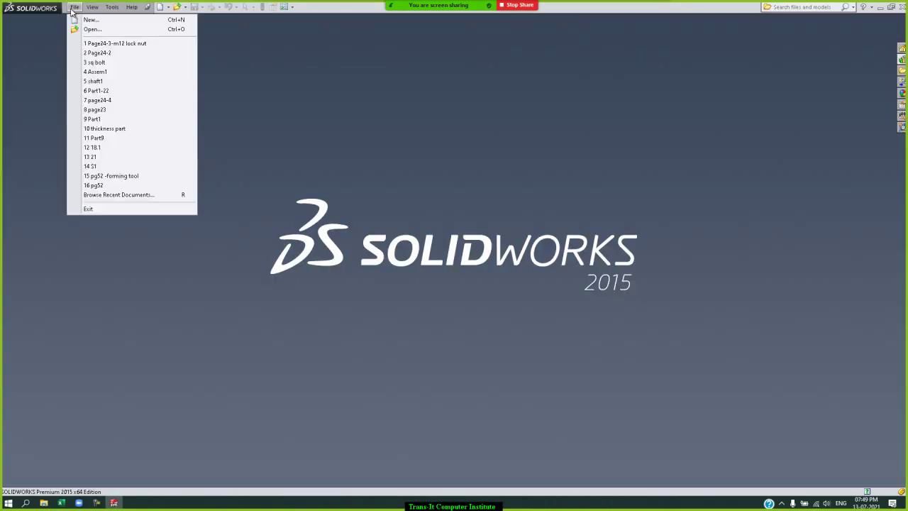
click(88, 30)
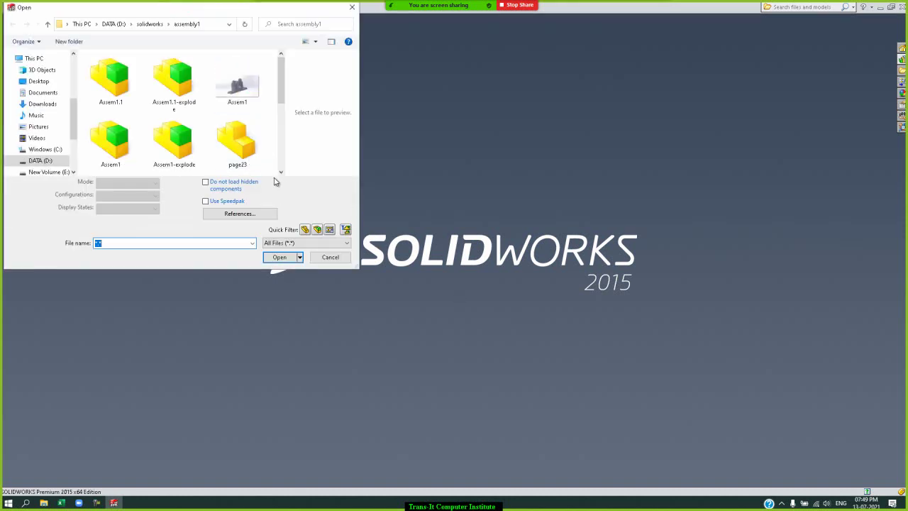
Step: Open page23, Page24-2, Page24-3-m12 lock nut and page24-4 together
click(282, 173)
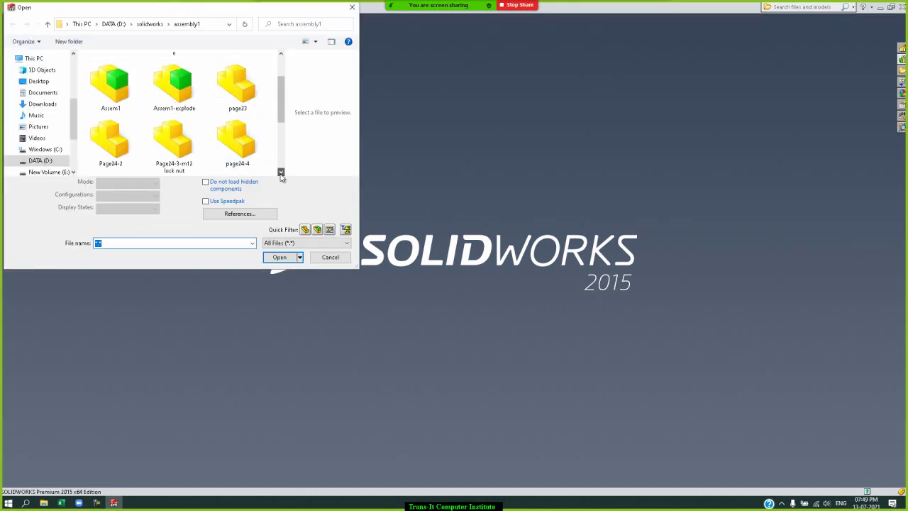
click(256, 103)
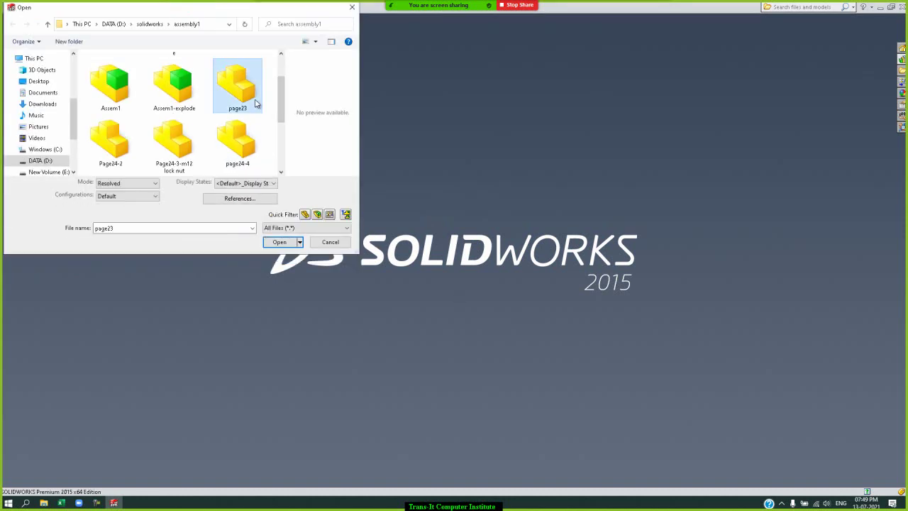
ctrl+click(119, 146)
ctrl+click(177, 149)
ctrl+click(237, 145)
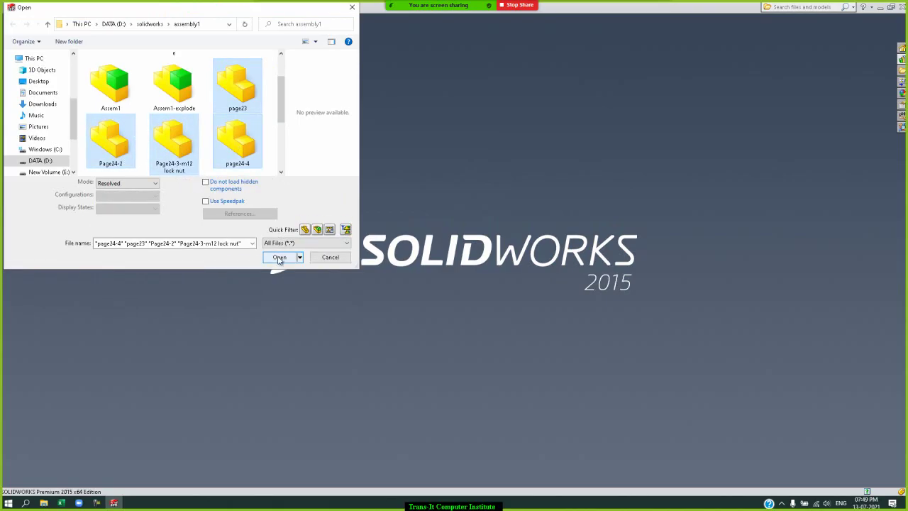
click(279, 258)
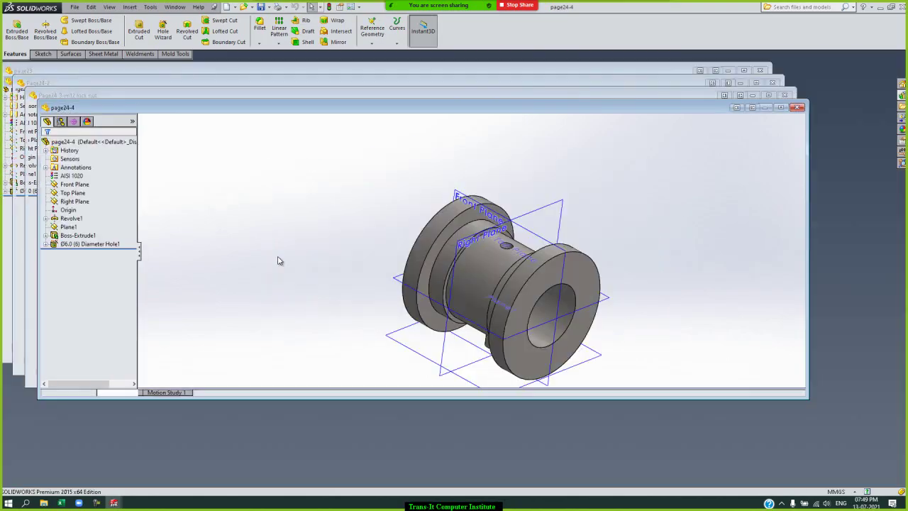
Step: Make a new assembly from page24-4 using the Assembly template, with page23 previewed first
click(783, 109)
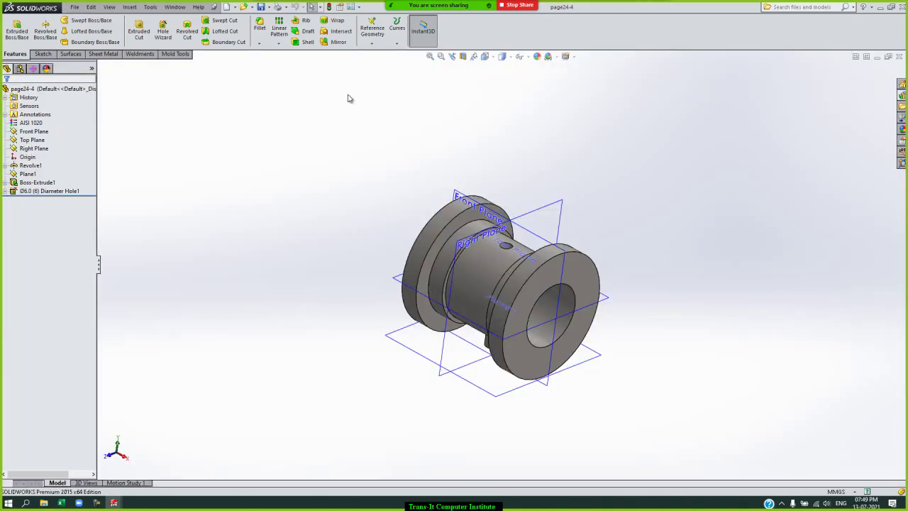
click(75, 7)
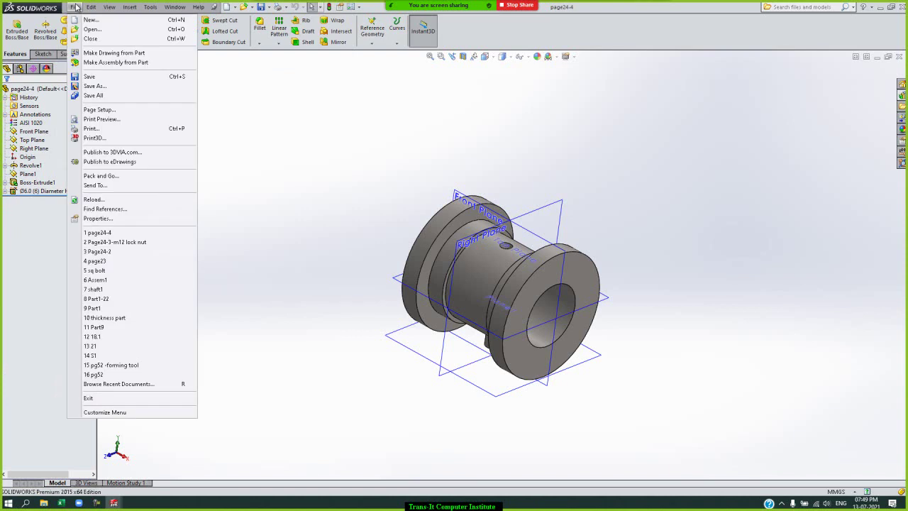
click(98, 66)
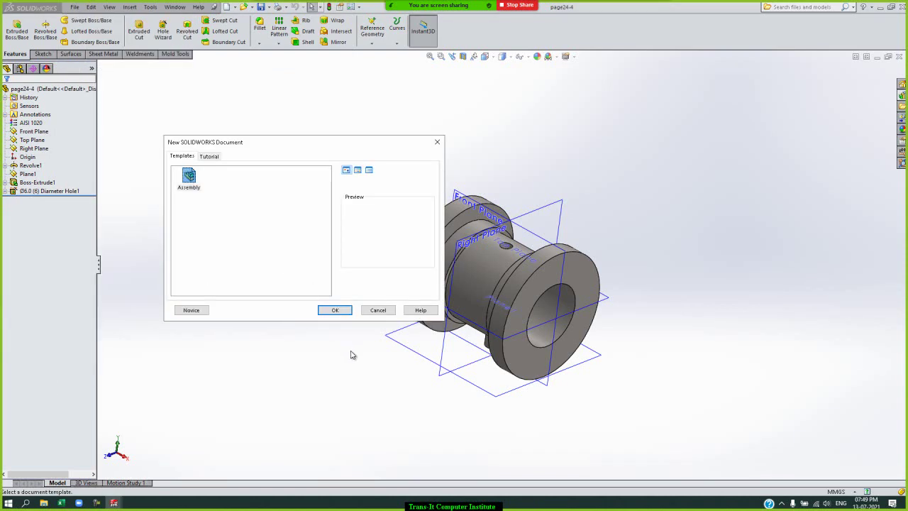
click(335, 310)
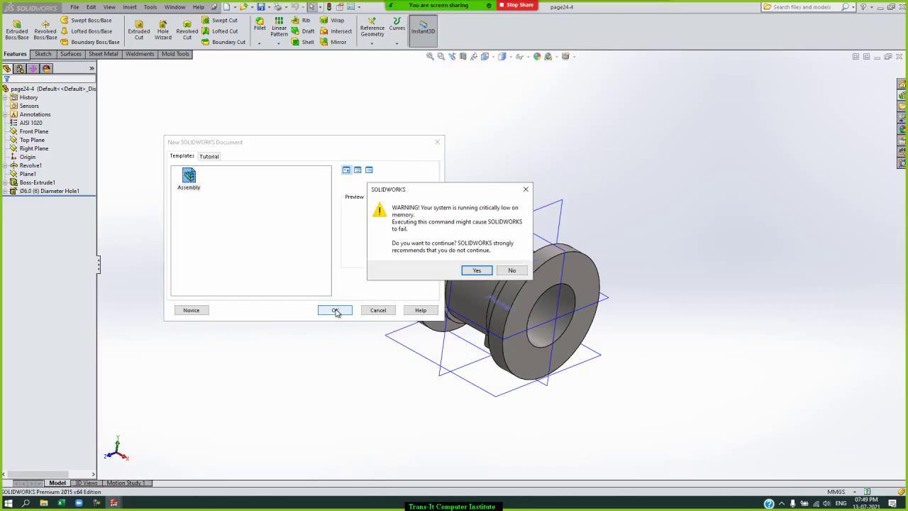
click(477, 270)
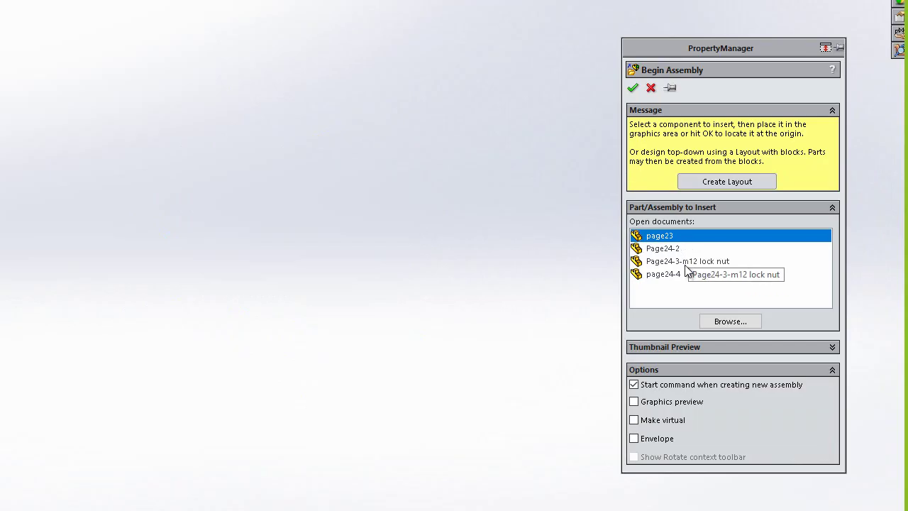
click(700, 347)
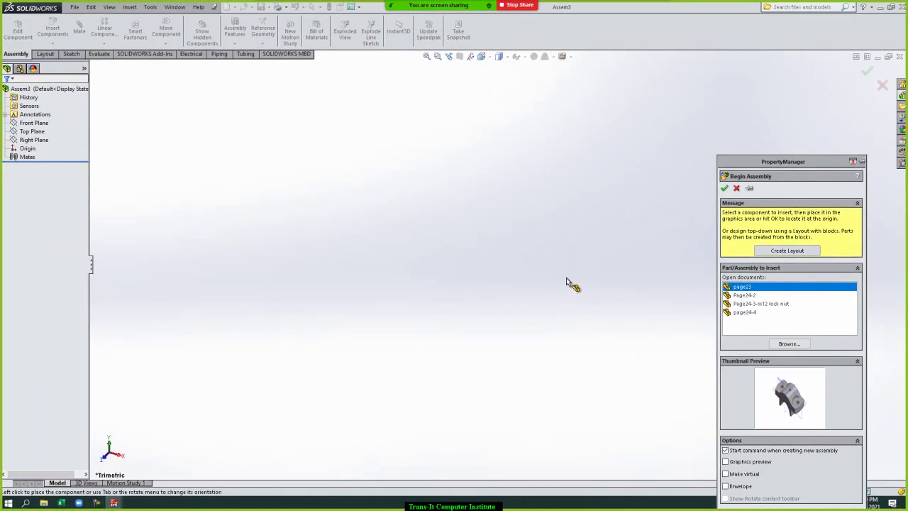
Step: Place page23 as the fixed first component of Assem3, then stop screen sharing
click(566, 277)
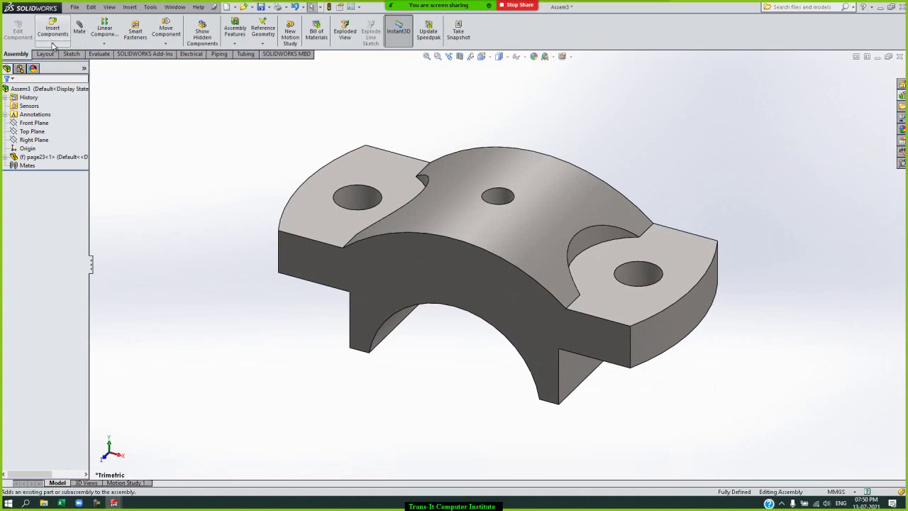
click(51, 44)
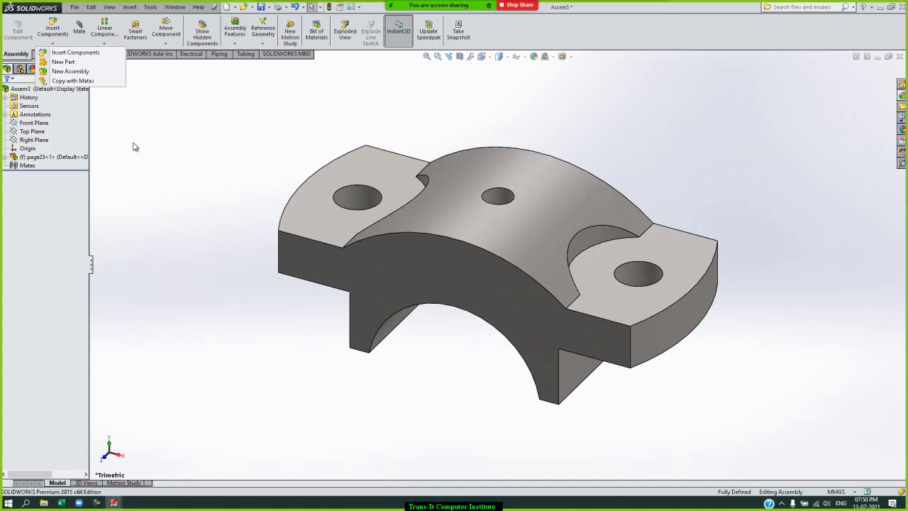
click(5, 47)
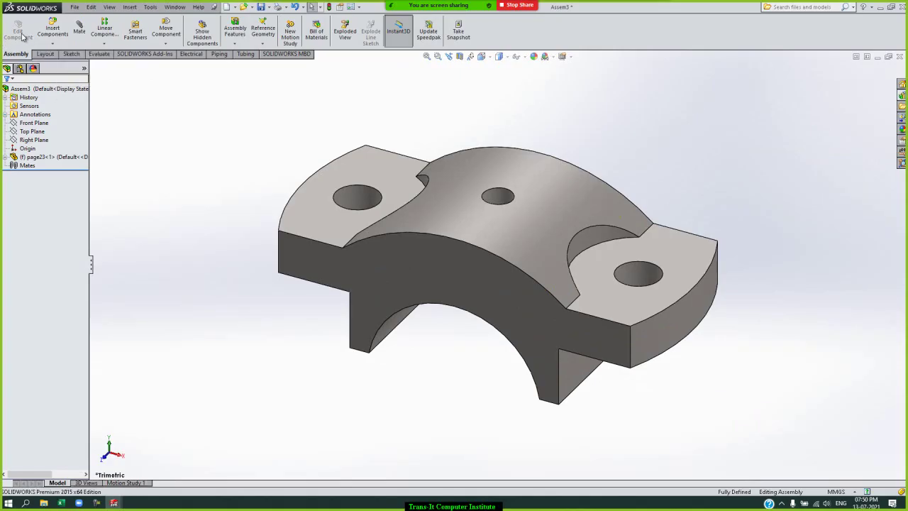
click(52, 43)
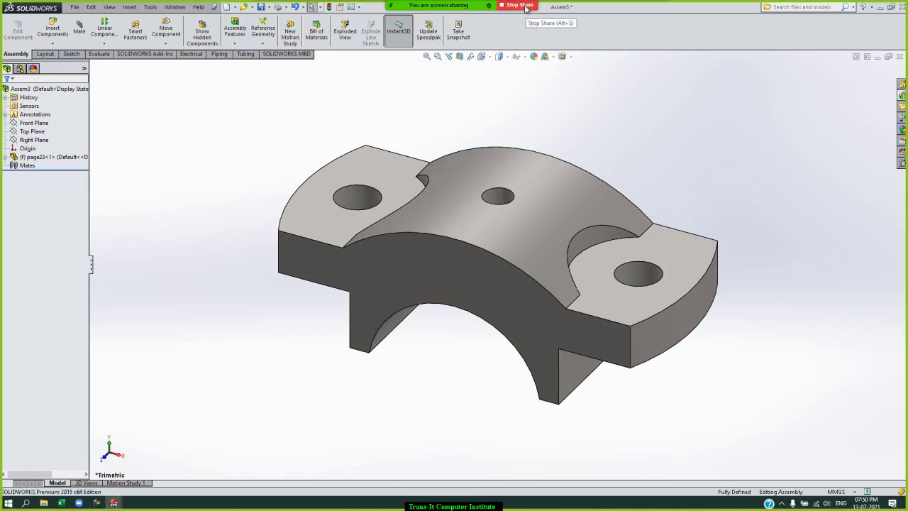
click(525, 9)
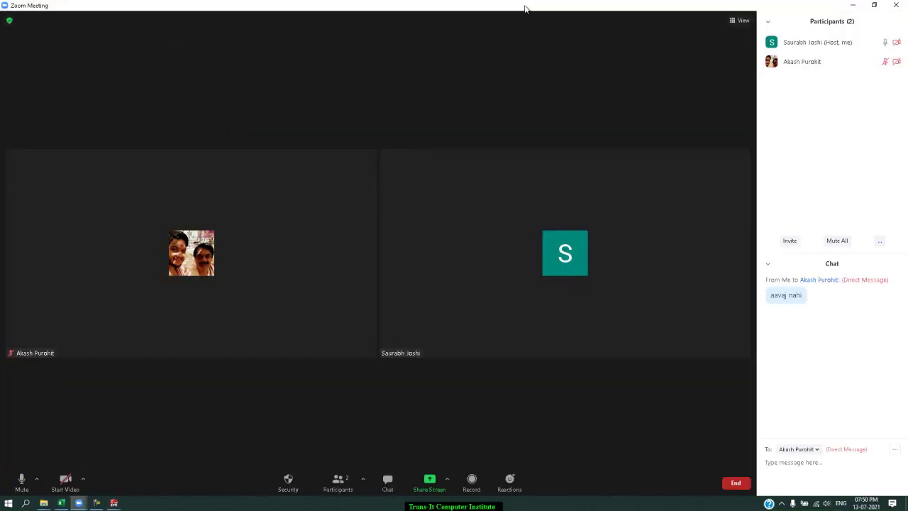